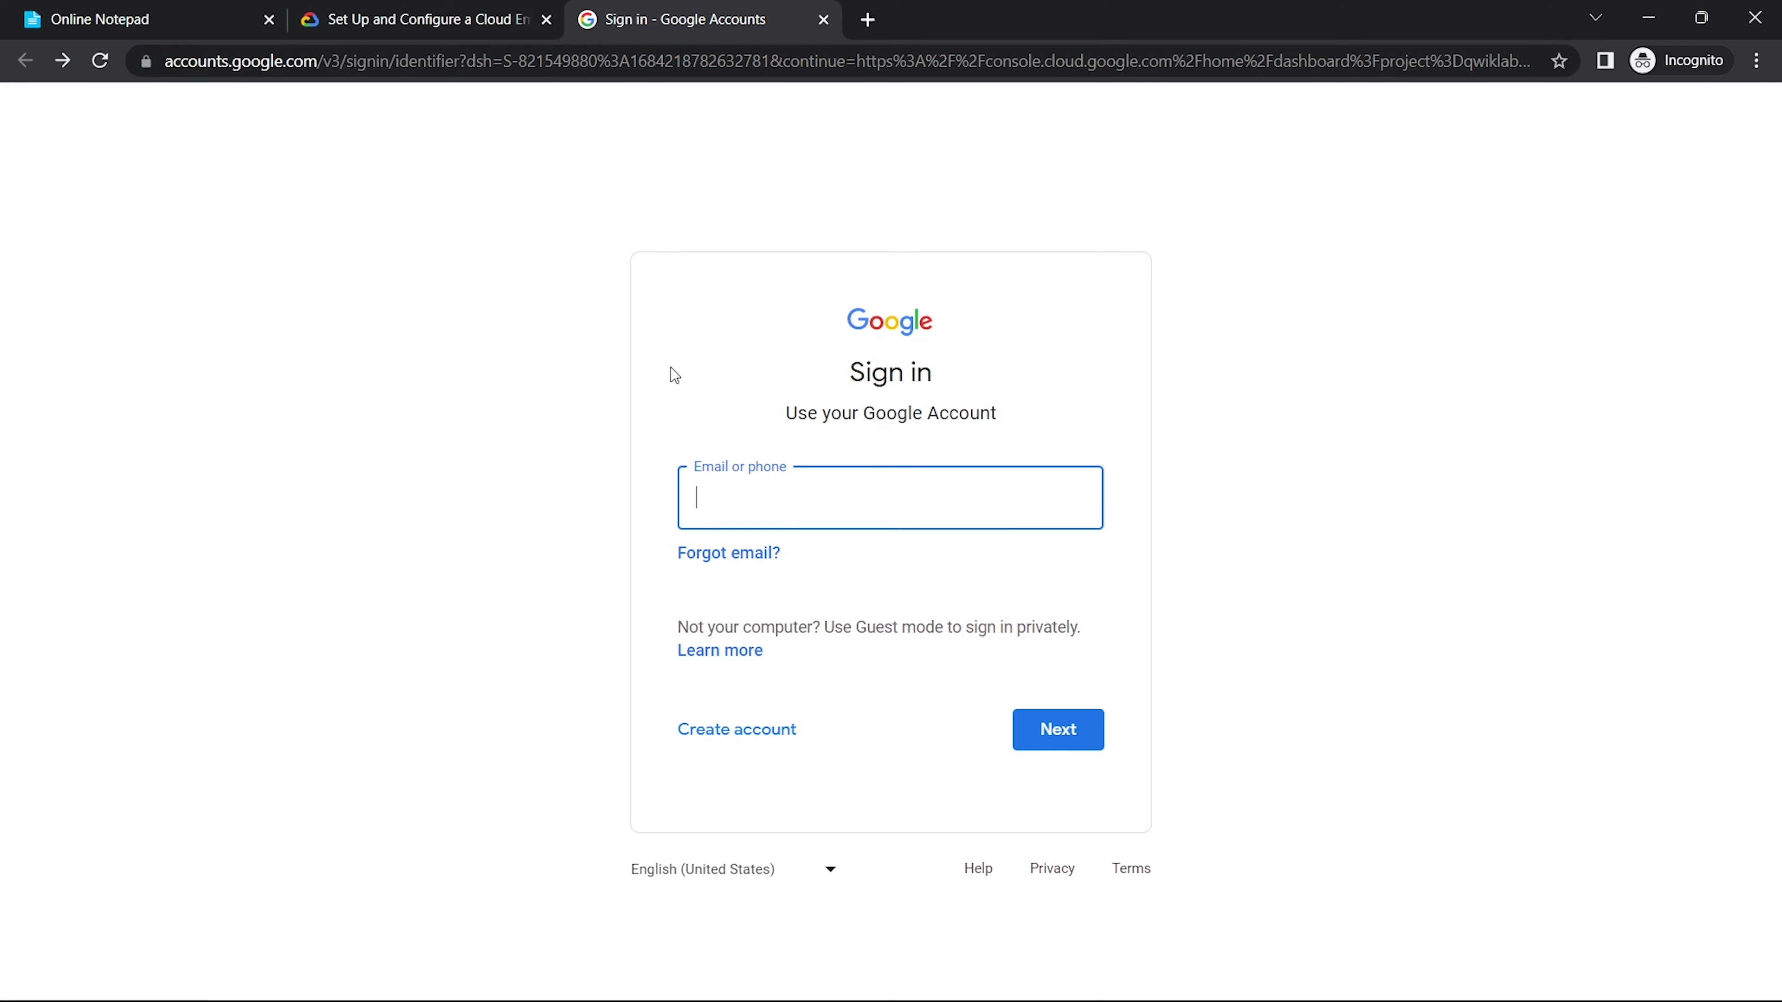
# Step: Sign in to the lab's student Google account with the account password copied from the lab page
pyautogui.click(456, 7)
pyautogui.click(297, 651)
pyautogui.click(614, 11)
pyautogui.hotkey('ctrl', 'v')
pyautogui.press('Return')
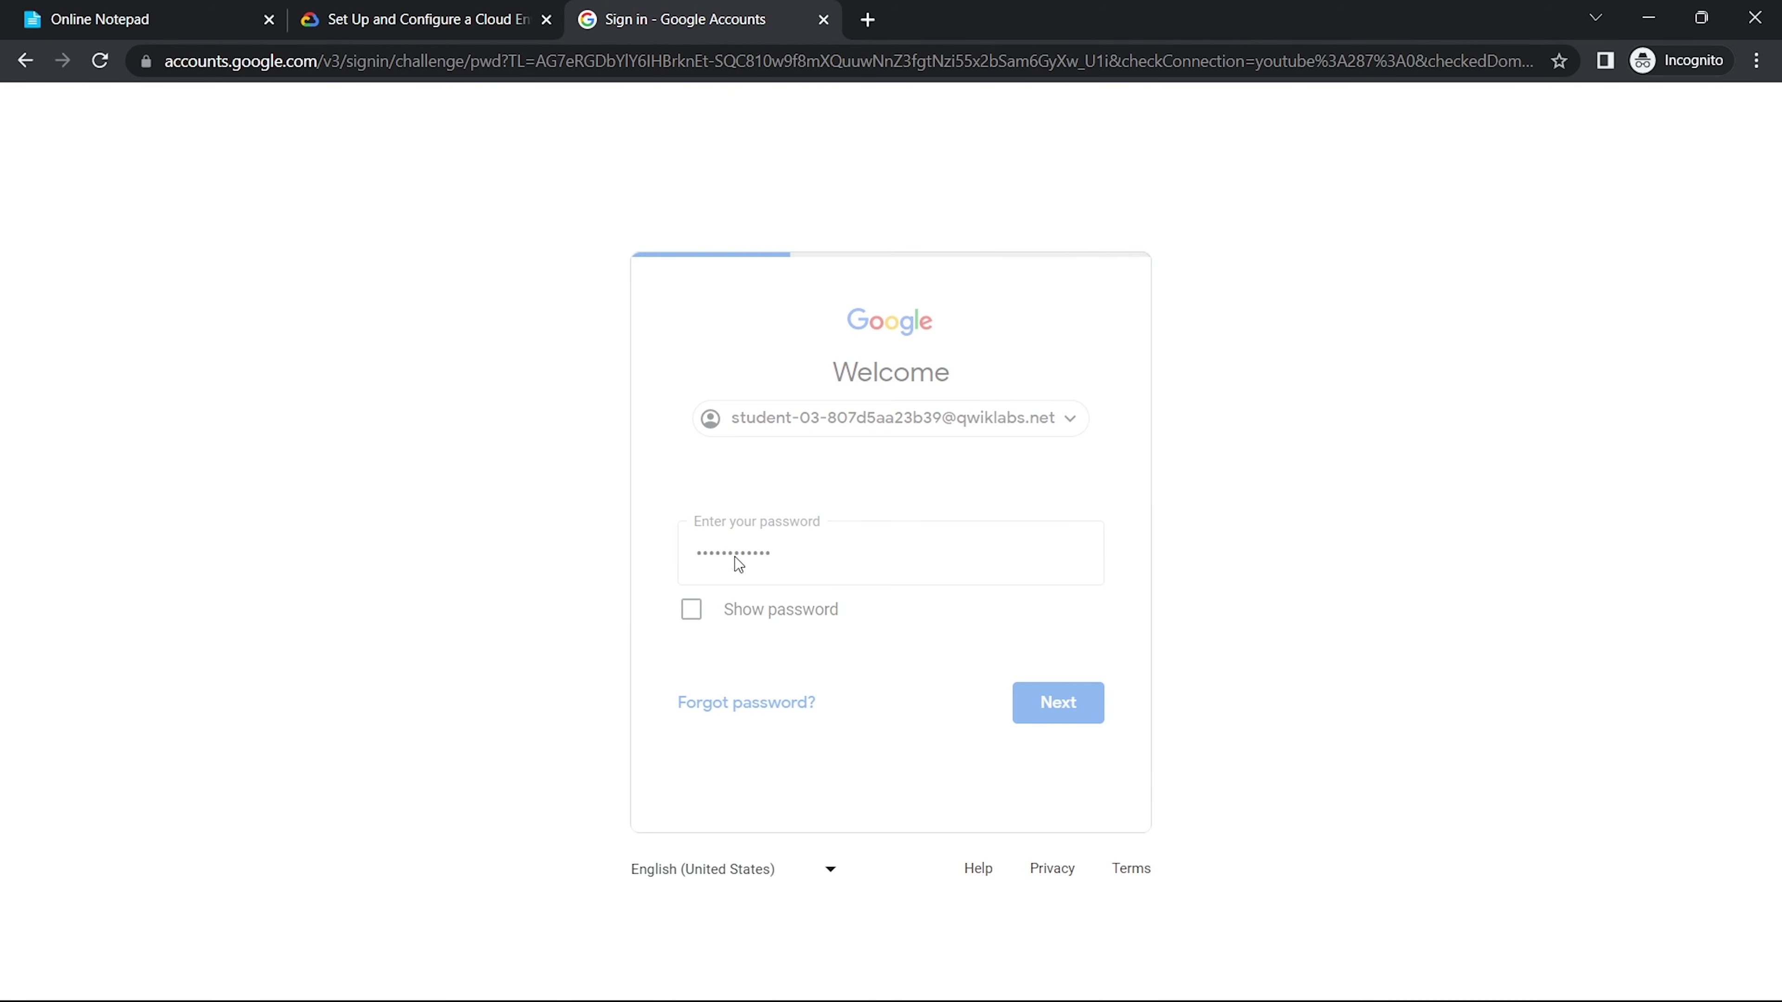
pyautogui.click(799, 727)
# Step: Move the Online Notepad tab to the end and accept the Google Cloud Terms of Service in the console
pyautogui.moveTo(144, 19); pyautogui.dragTo(554, 21)
pyautogui.scroll(10, 663, 275)
pyautogui.click(407, 19)
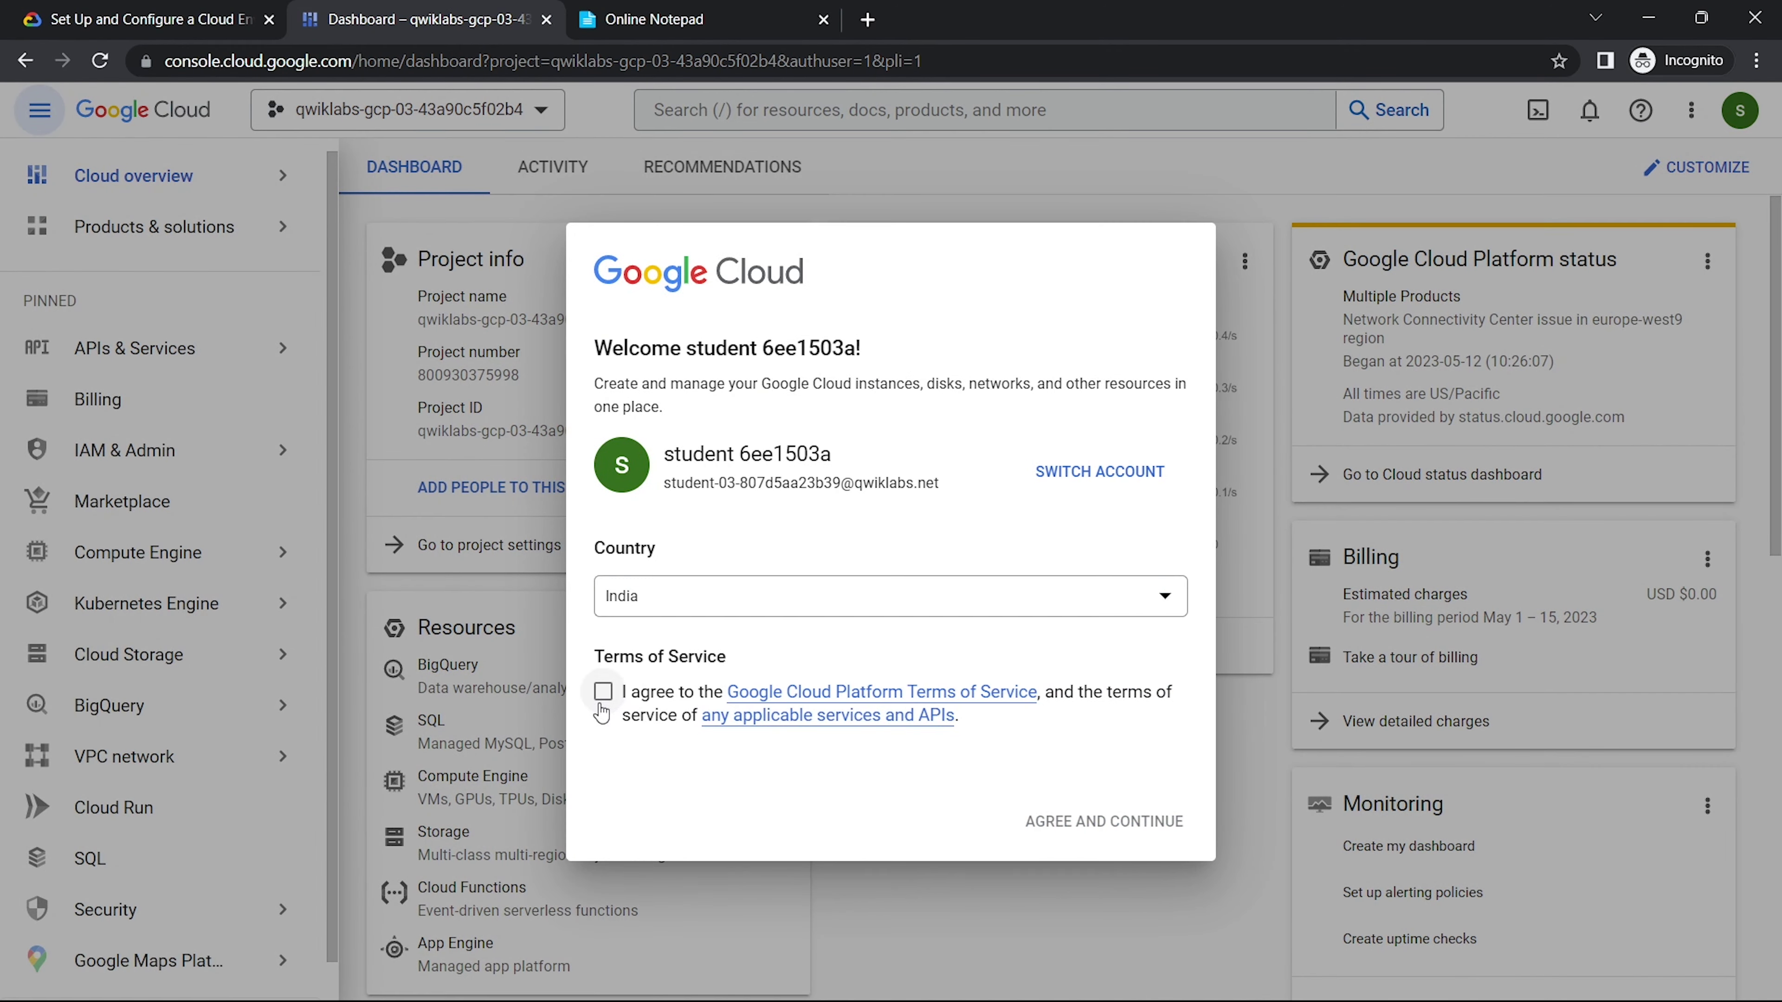
pyautogui.click(603, 691)
pyautogui.click(1031, 822)
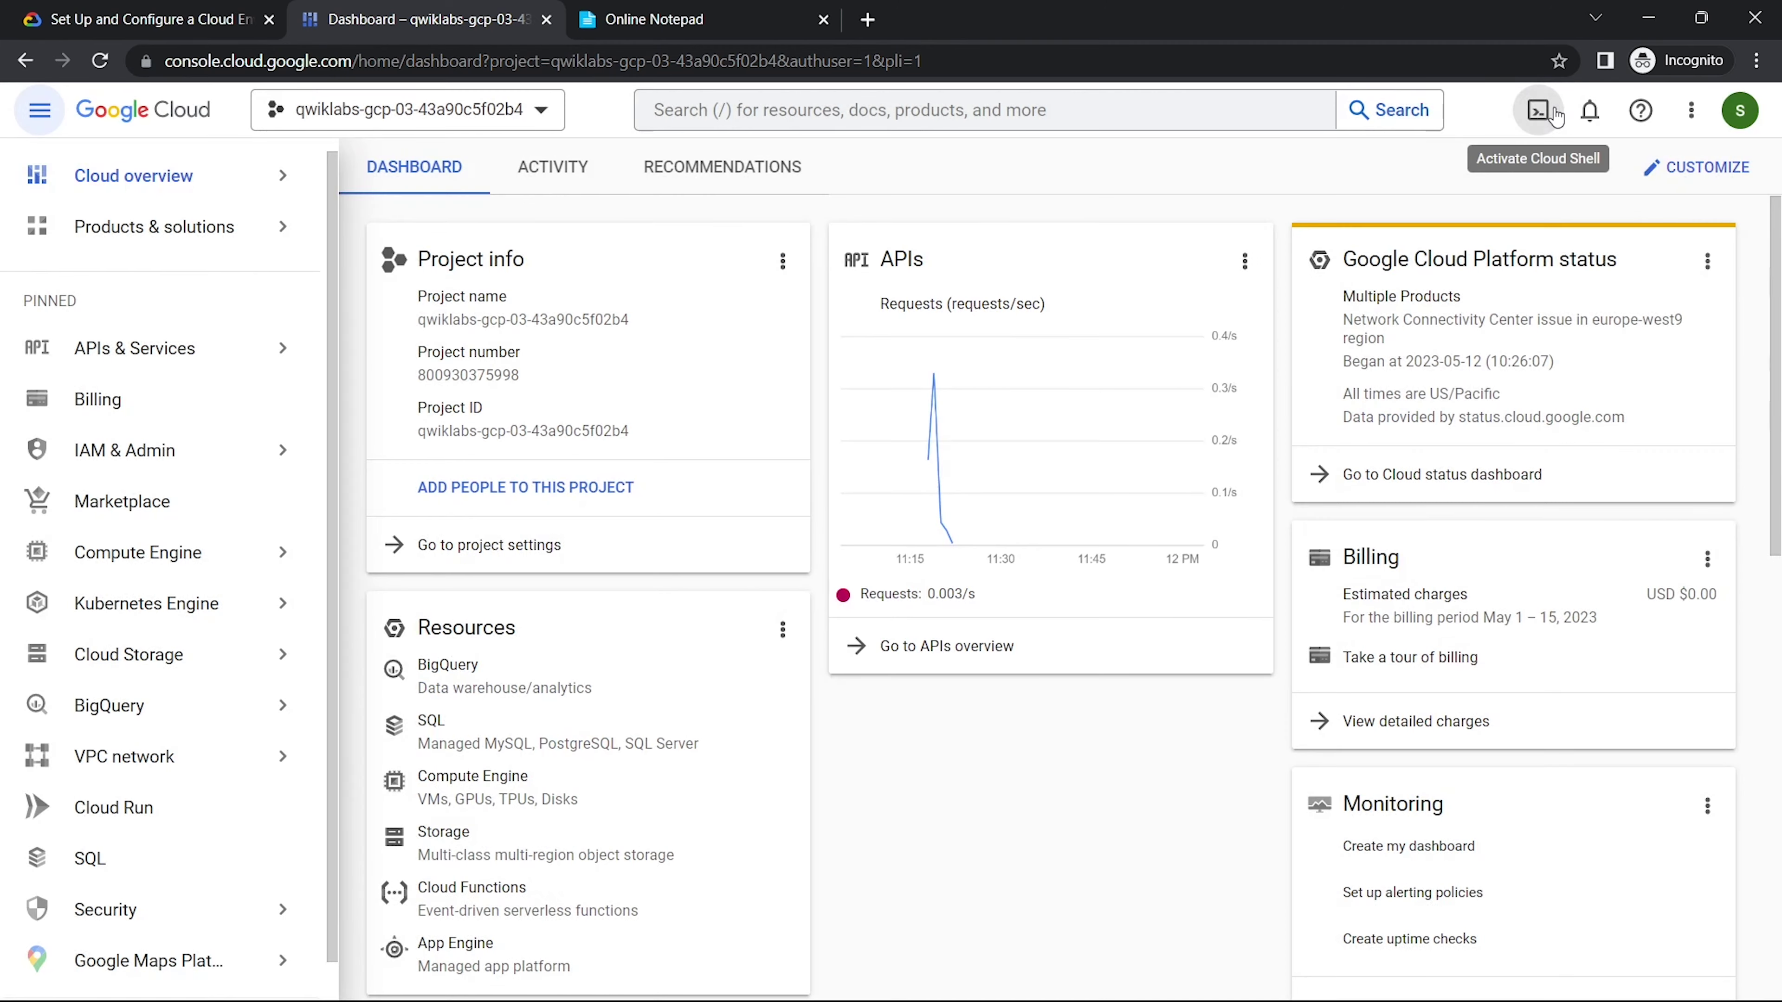
# Step: Activate Cloud Shell, enlarge its pane to fill the console, and continue past its introduction
pyautogui.click(1537, 110)
pyautogui.moveTo(1066, 680); pyautogui.dragTo(702, 186)
pyautogui.click(39, 110)
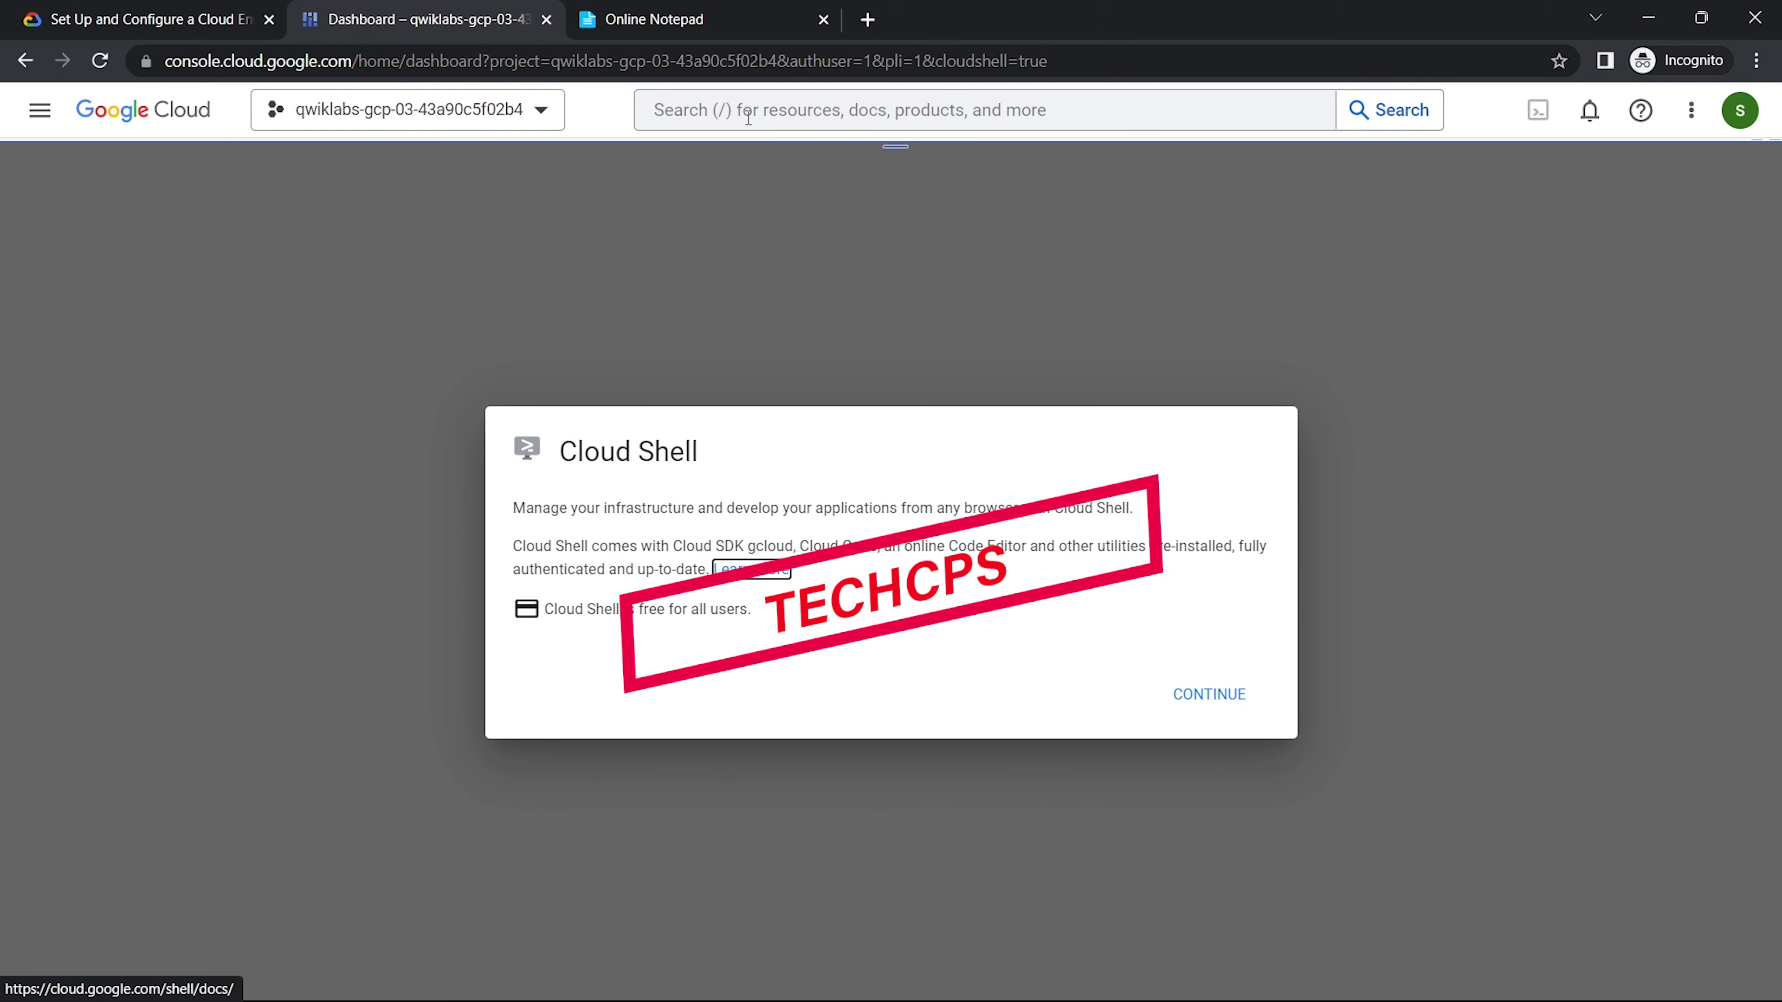
pyautogui.click(1203, 716)
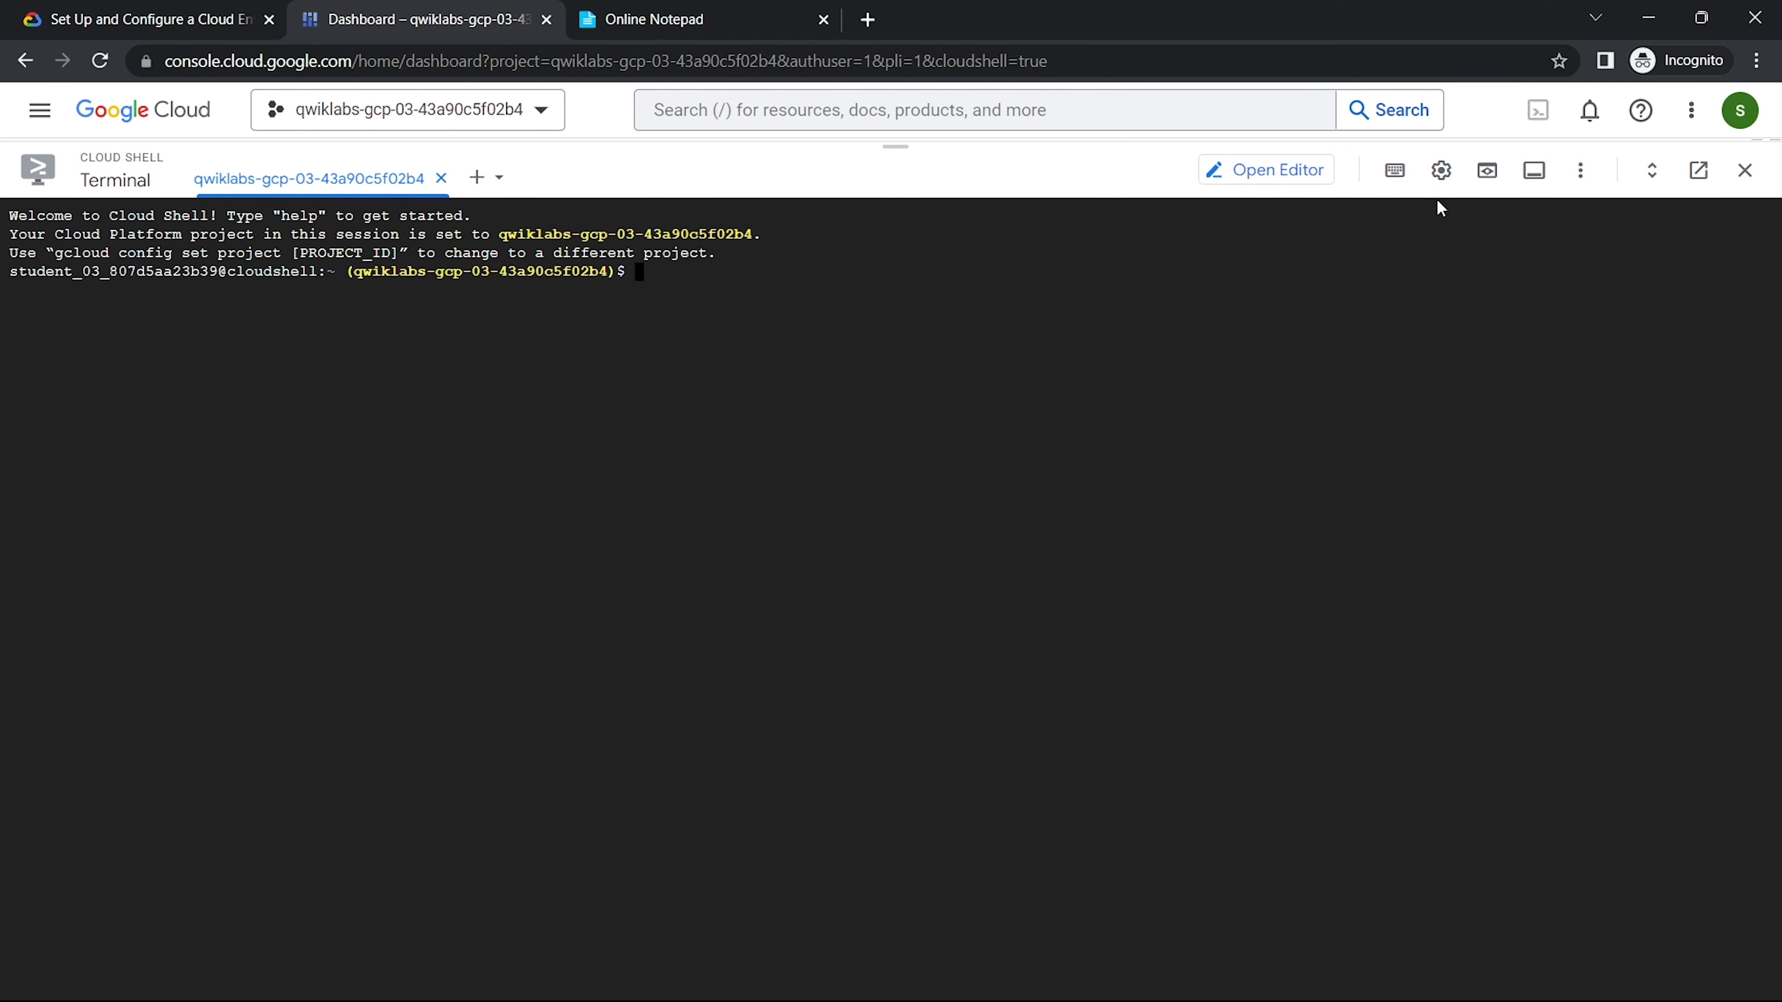
# Step: Increase the text size of the Cloud Shell terminal in its preferences
pyautogui.click(1441, 170)
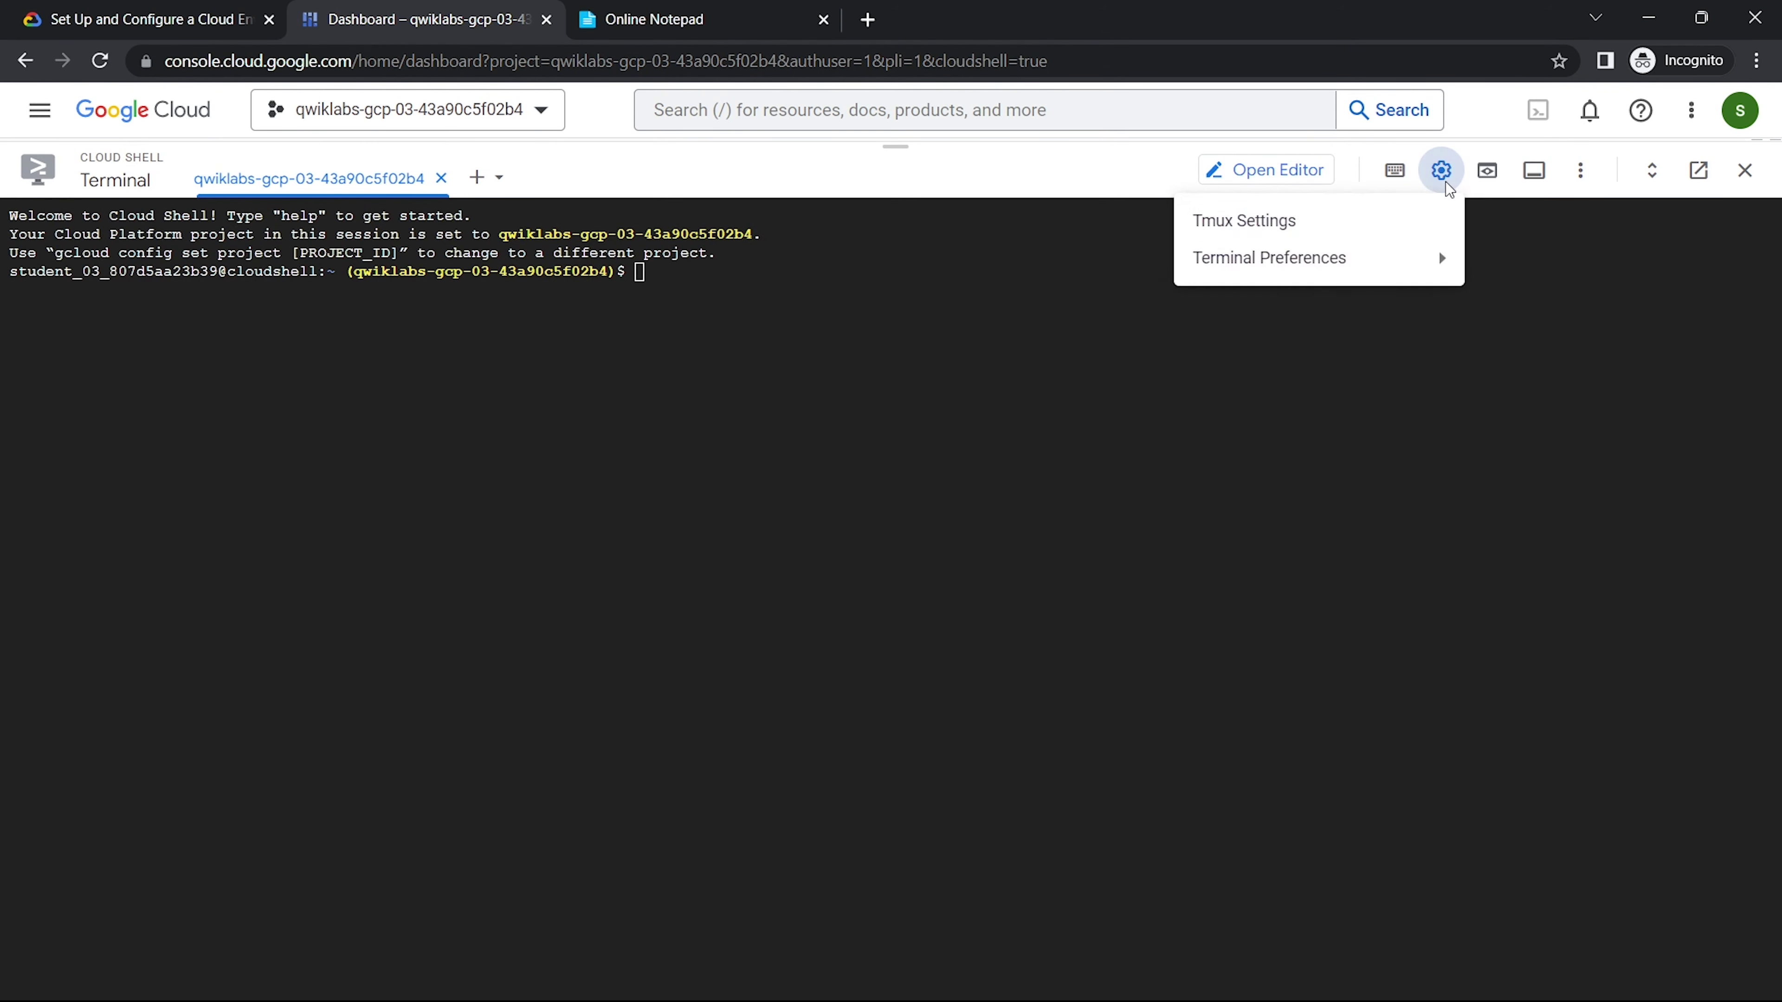
pyautogui.moveTo(1313, 263)
pyautogui.moveTo(1017, 295)
pyautogui.click(717, 380)
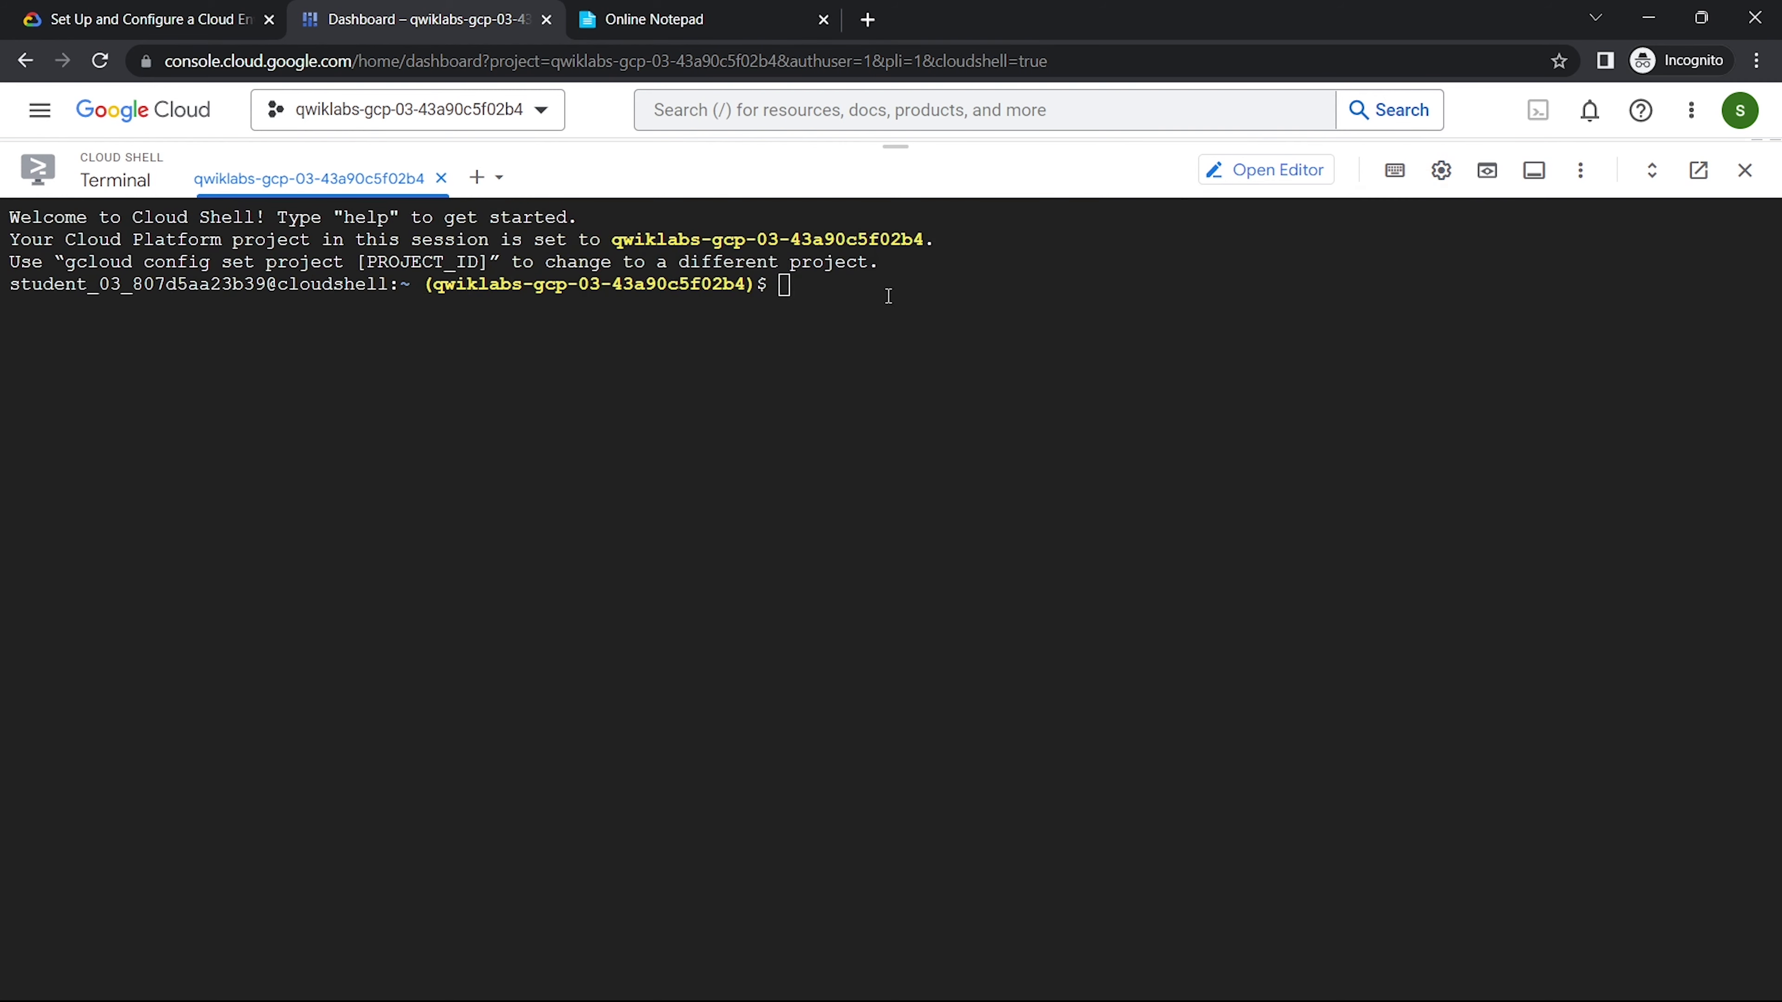
# Step: Run the notepad's Task 1 commands in Cloud Shell, creating griffin-dev-vpc with subnets griffin-dev-wp (192.168.16.0/20) and griffin-dev-mgmt (192.168.32.0/20), and authorize Cloud Shell
pyautogui.click(652, 19)
pyautogui.moveTo(1206, 536); pyautogui.dragTo(232, 463)
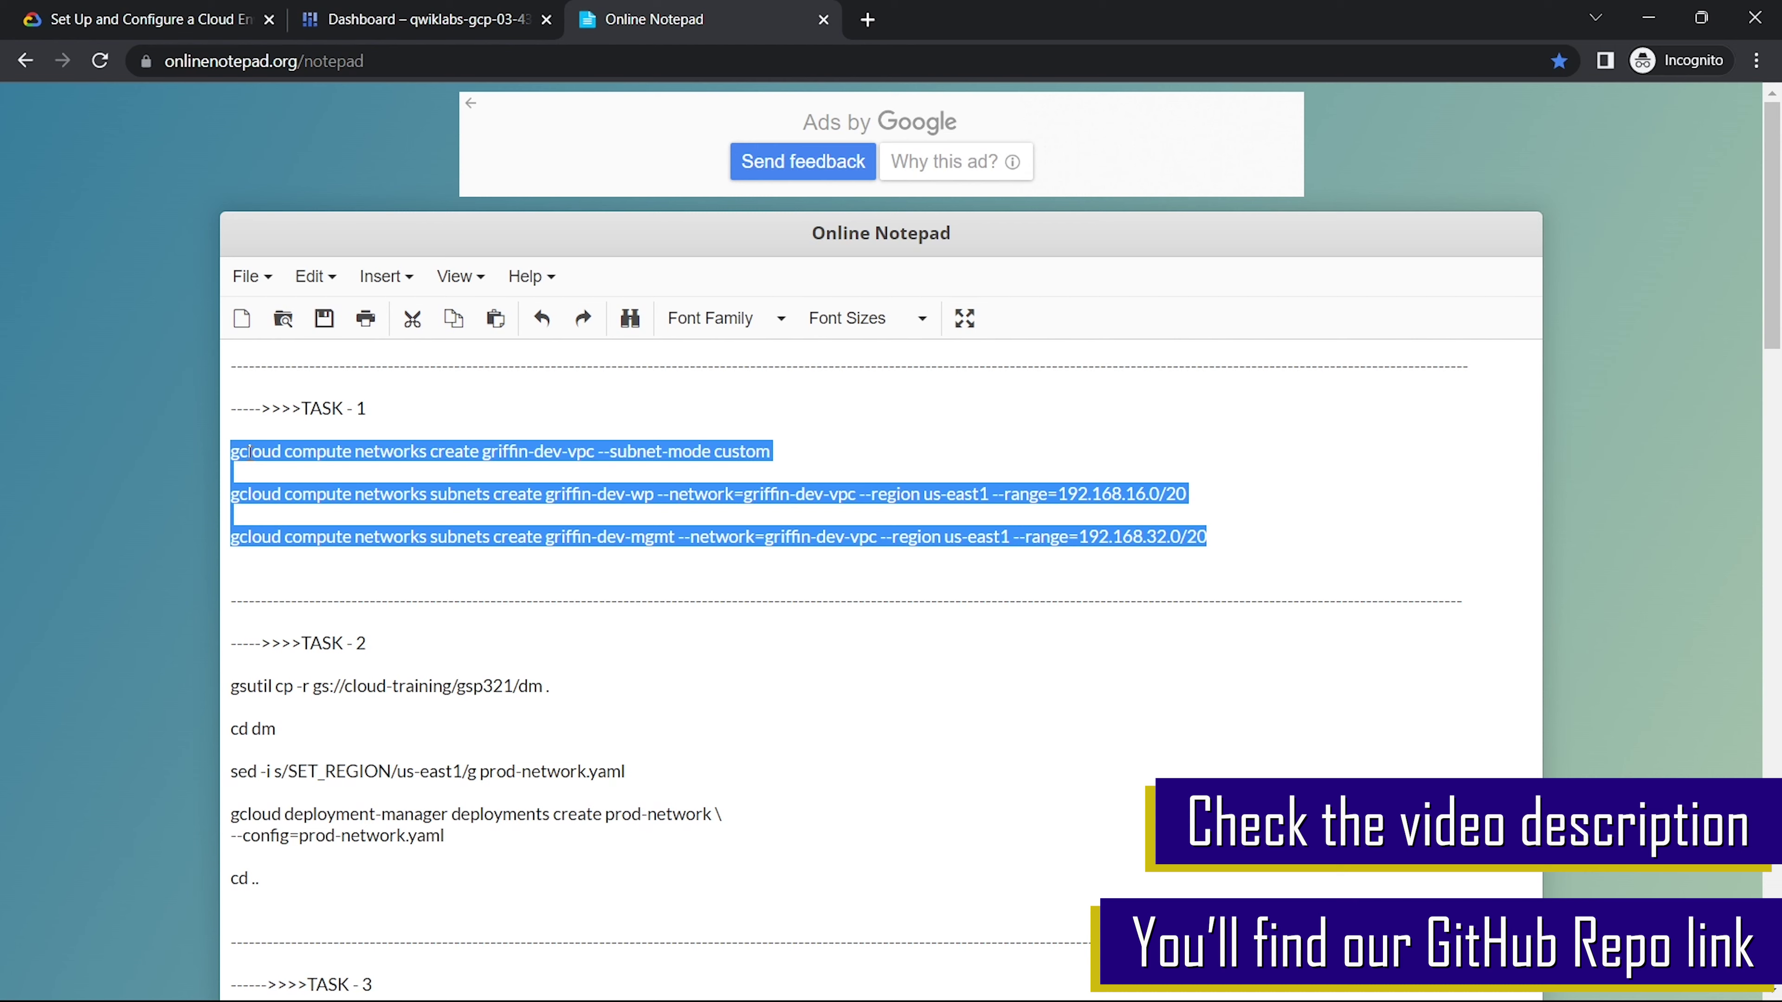
pyautogui.hotkey('ctrl', 'c')
pyautogui.click(417, 19)
pyautogui.hotkey('ctrl', 'v')
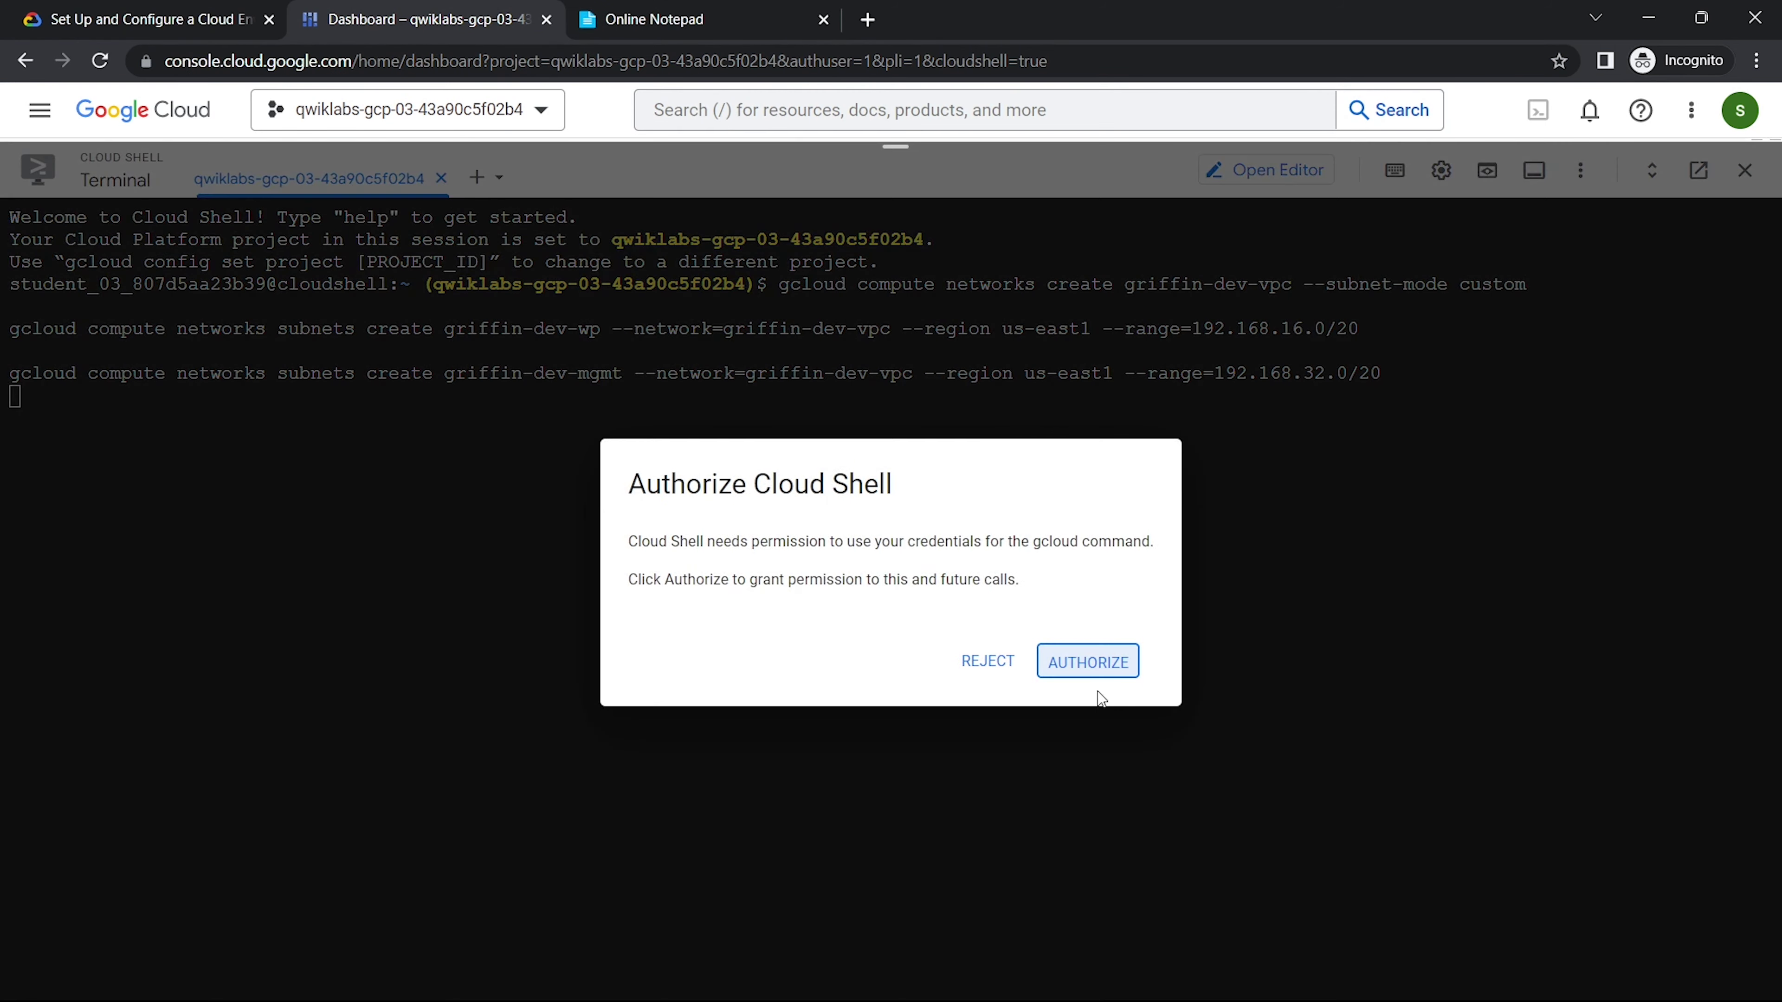
pyautogui.click(1090, 663)
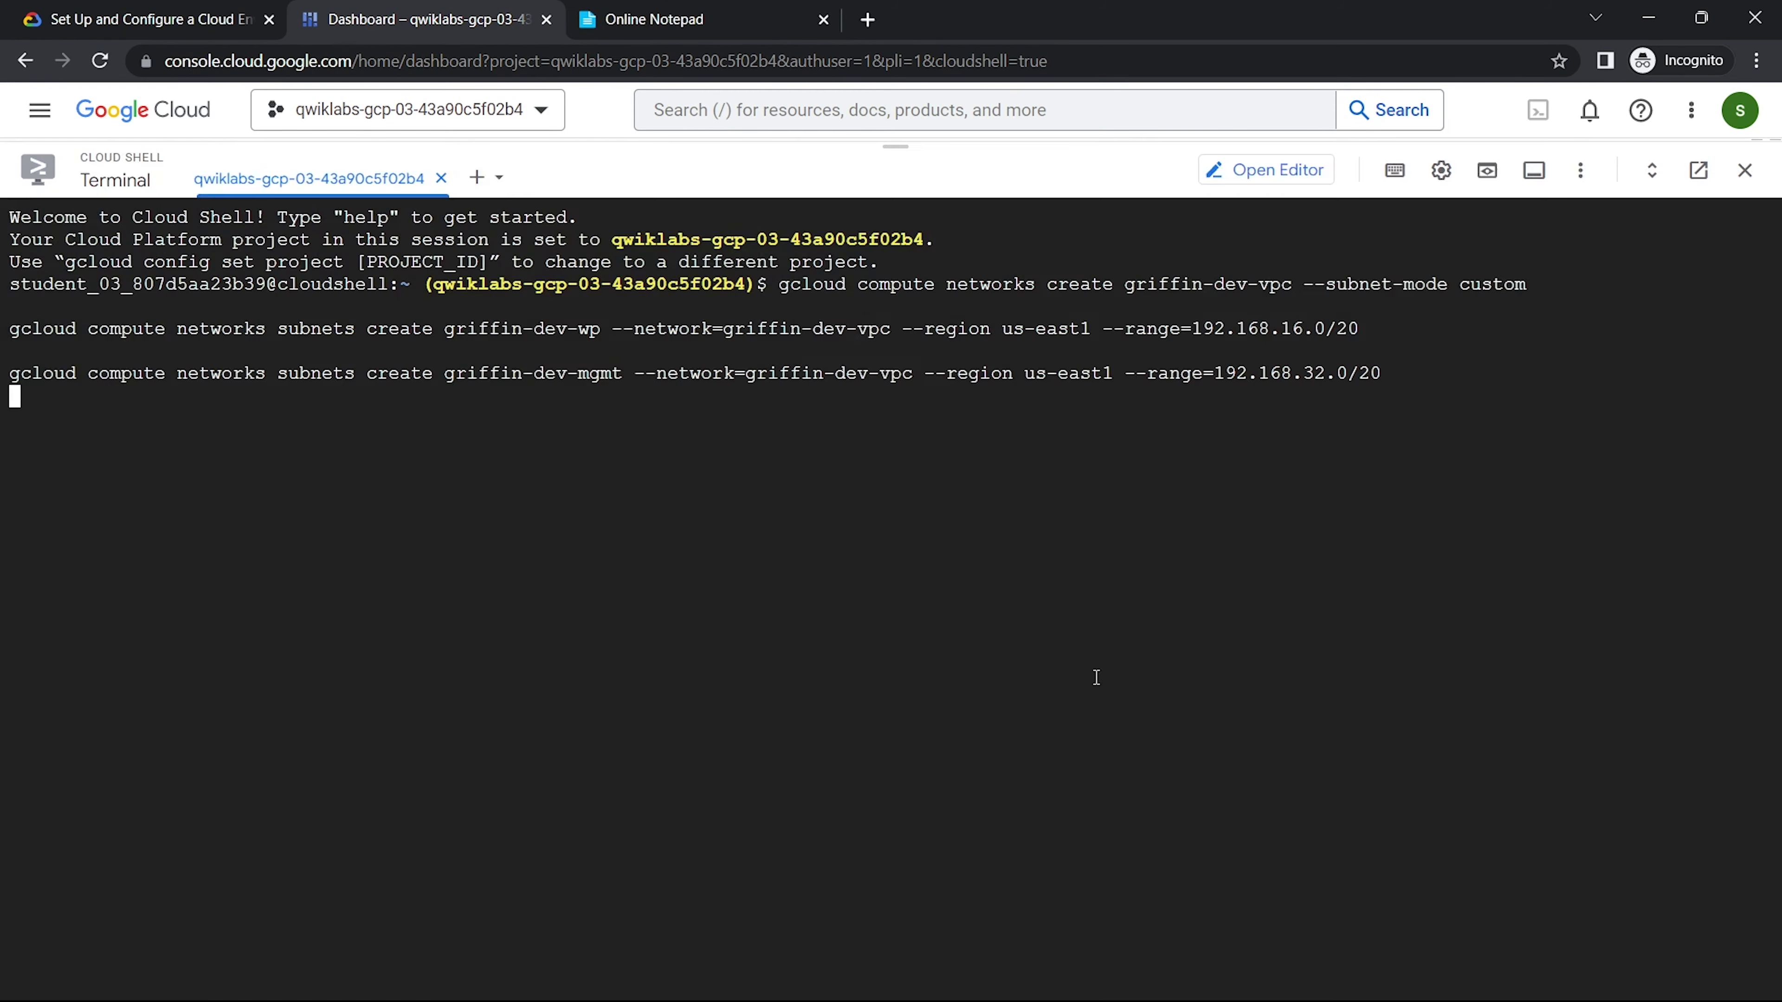
# Step: Run the notepad's first Task 2 command, gsutil cp -r gs://cloud-training/gsp321/dm ., in Cloud Shell to copy the deployment files
pyautogui.click(730, 8)
pyautogui.scroll(-3, 716, 469)
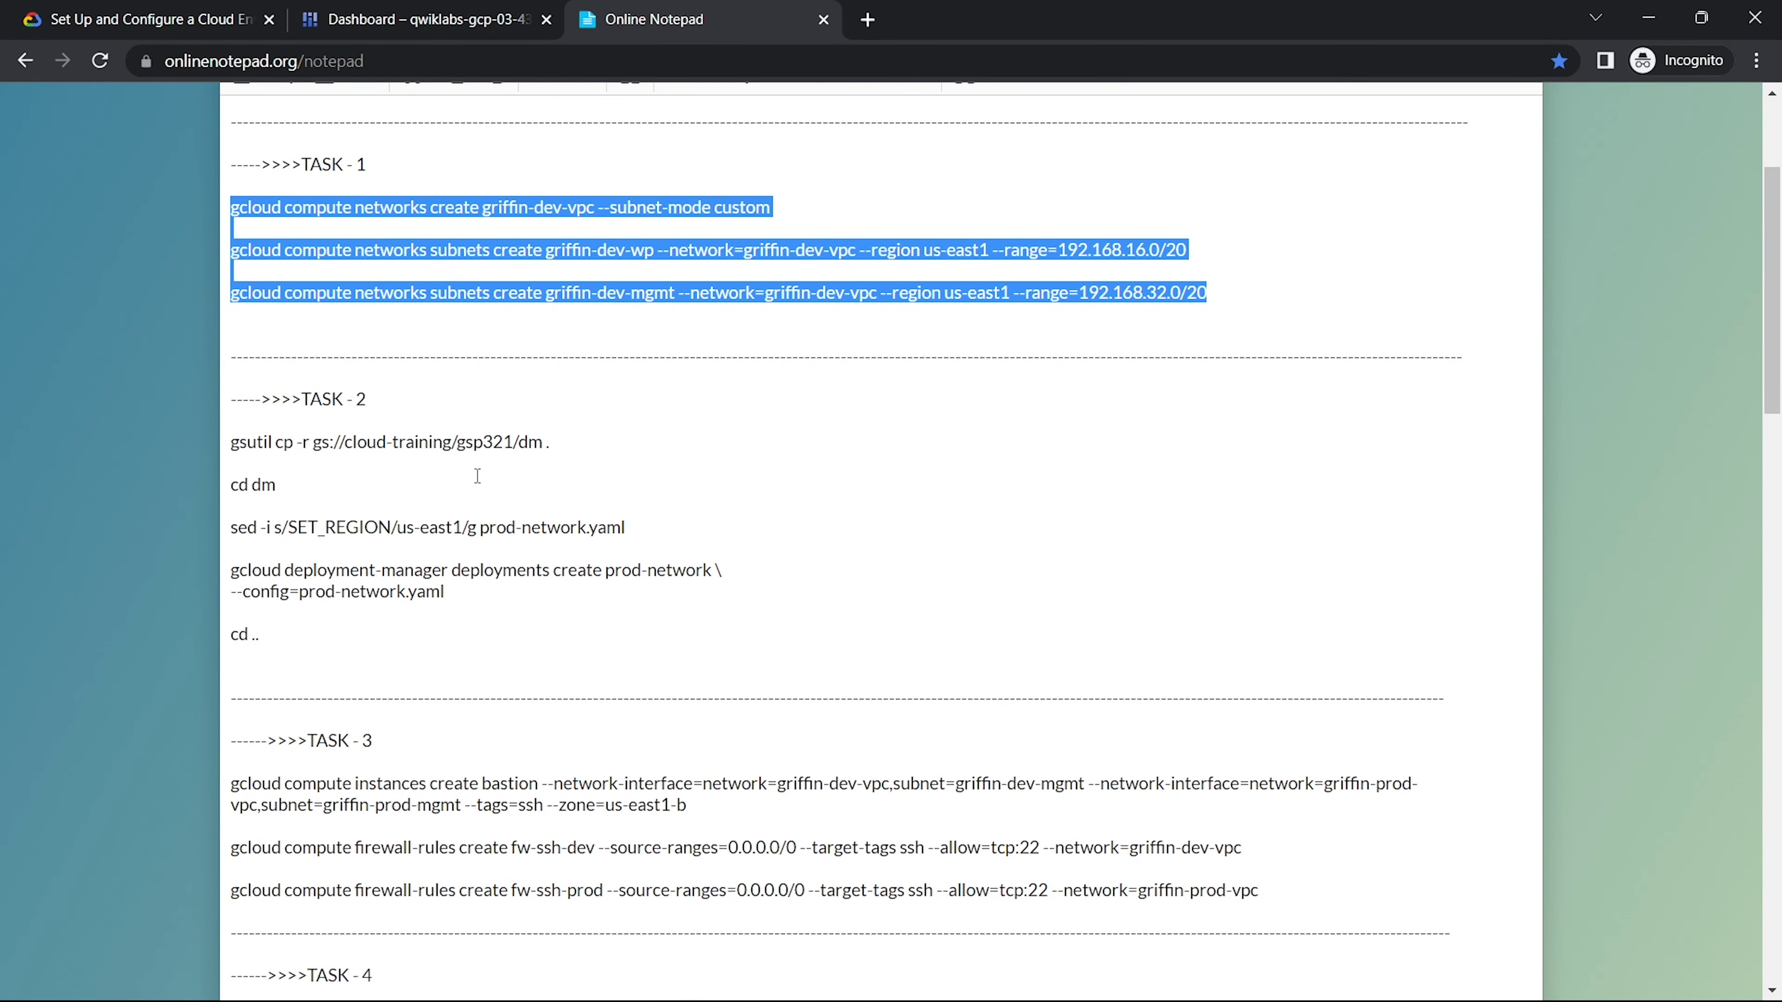
pyautogui.tripleClick(484, 447)
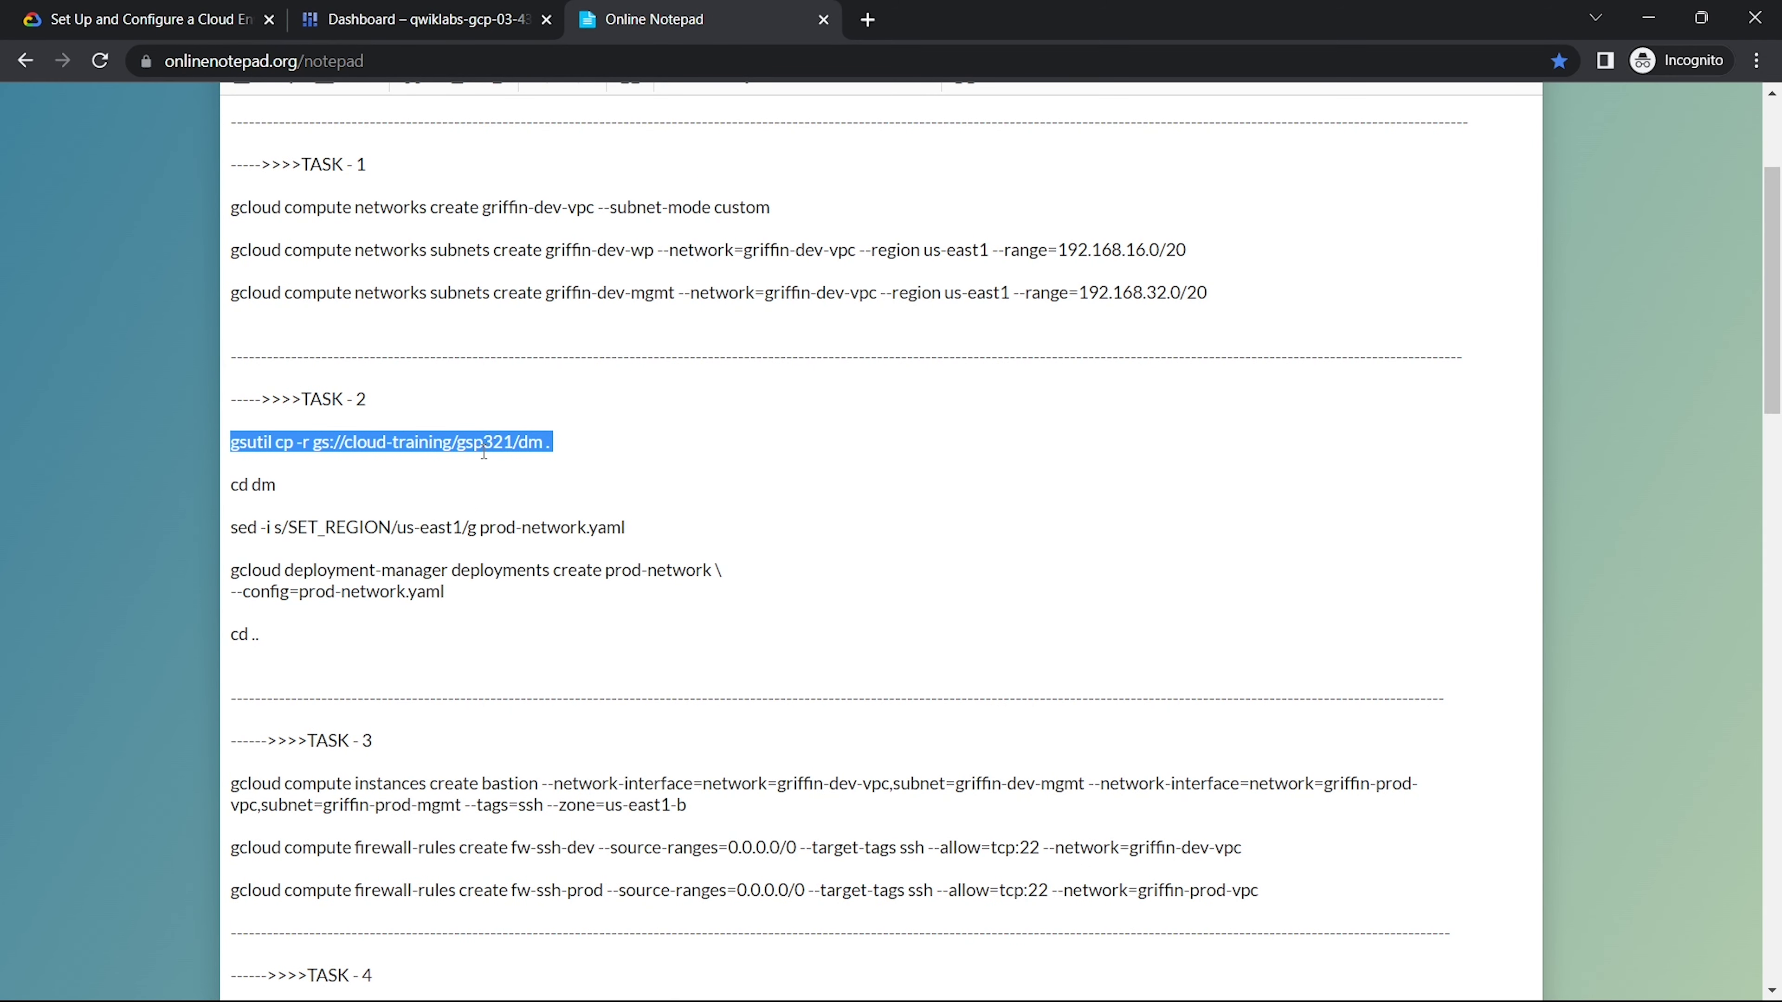
pyautogui.click(486, 19)
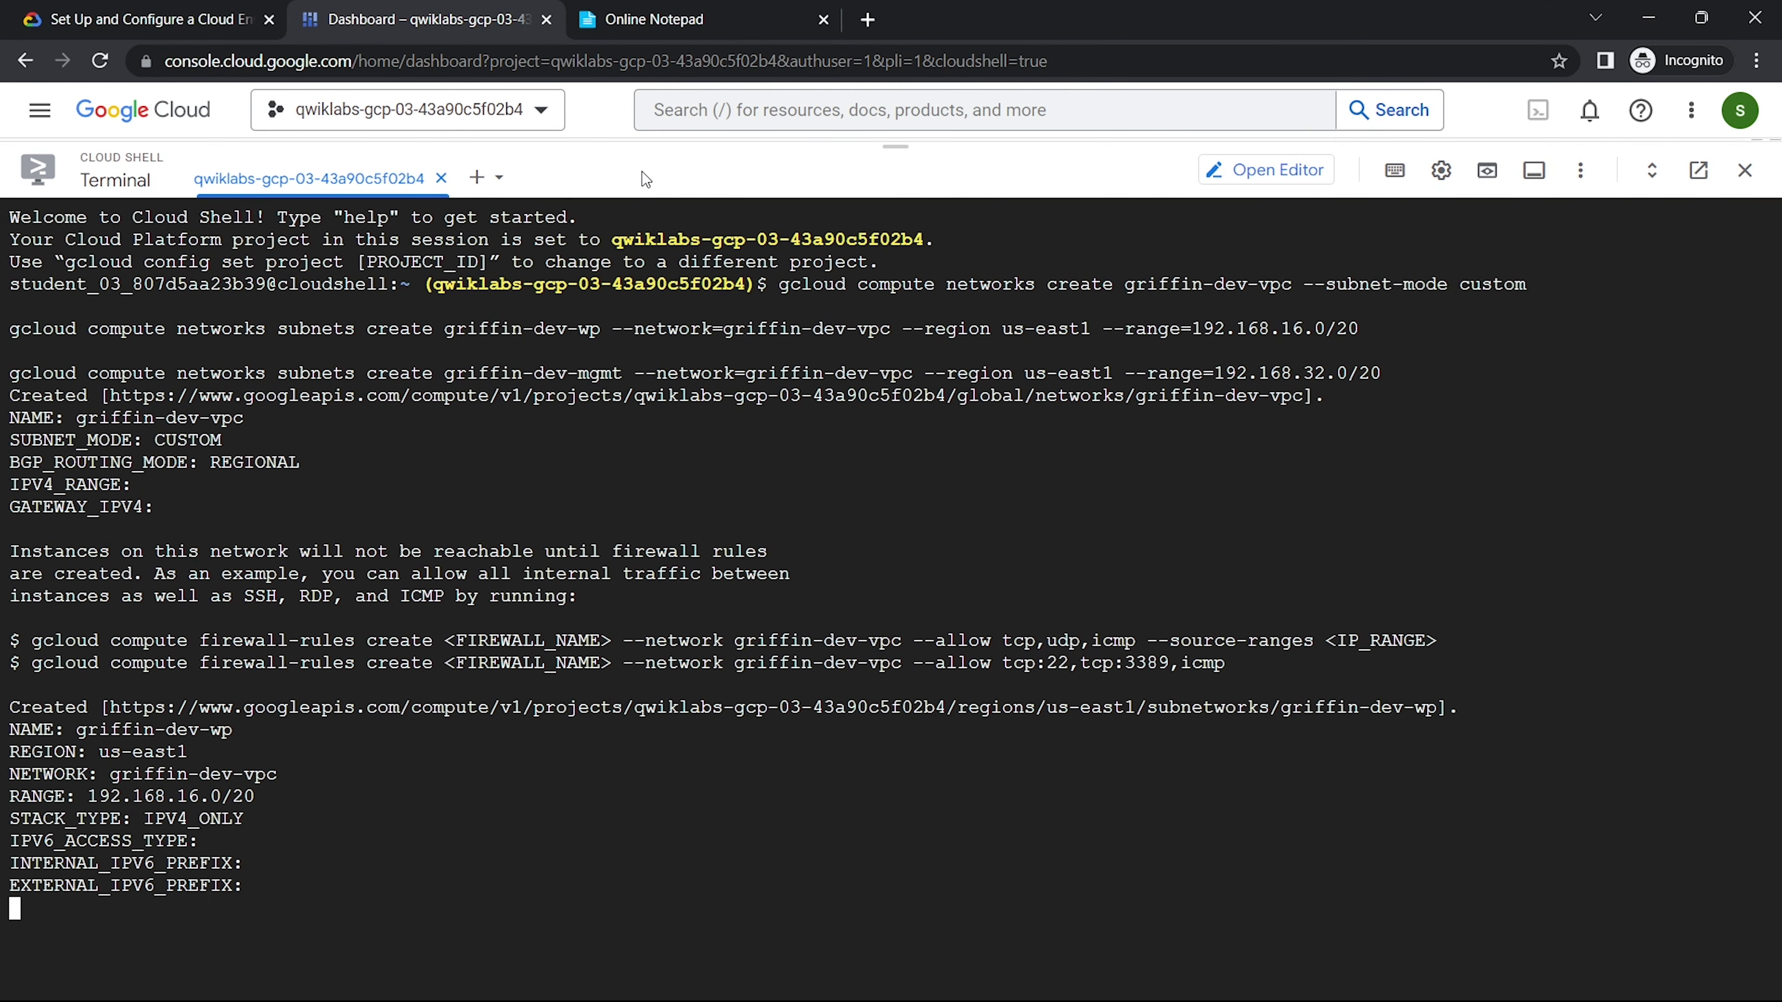
pyautogui.click(714, 8)
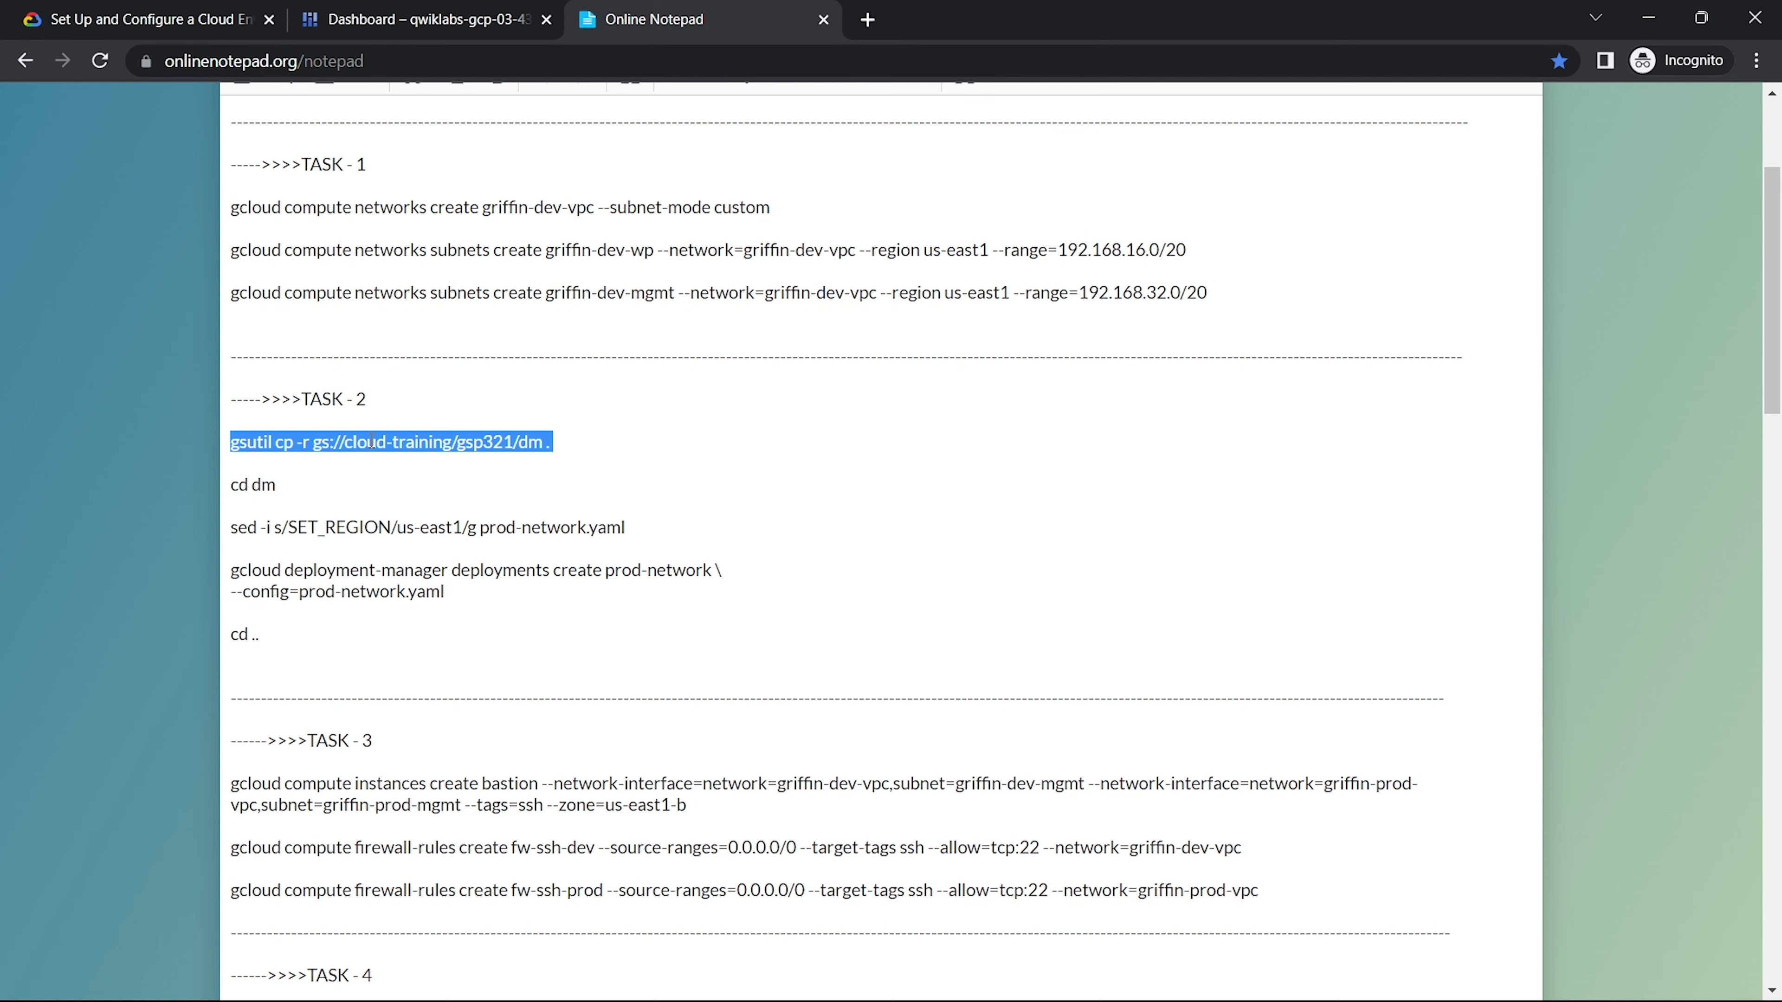
pyautogui.click(421, 19)
pyautogui.hotkey('ctrl', 'v')
pyautogui.press('Return')
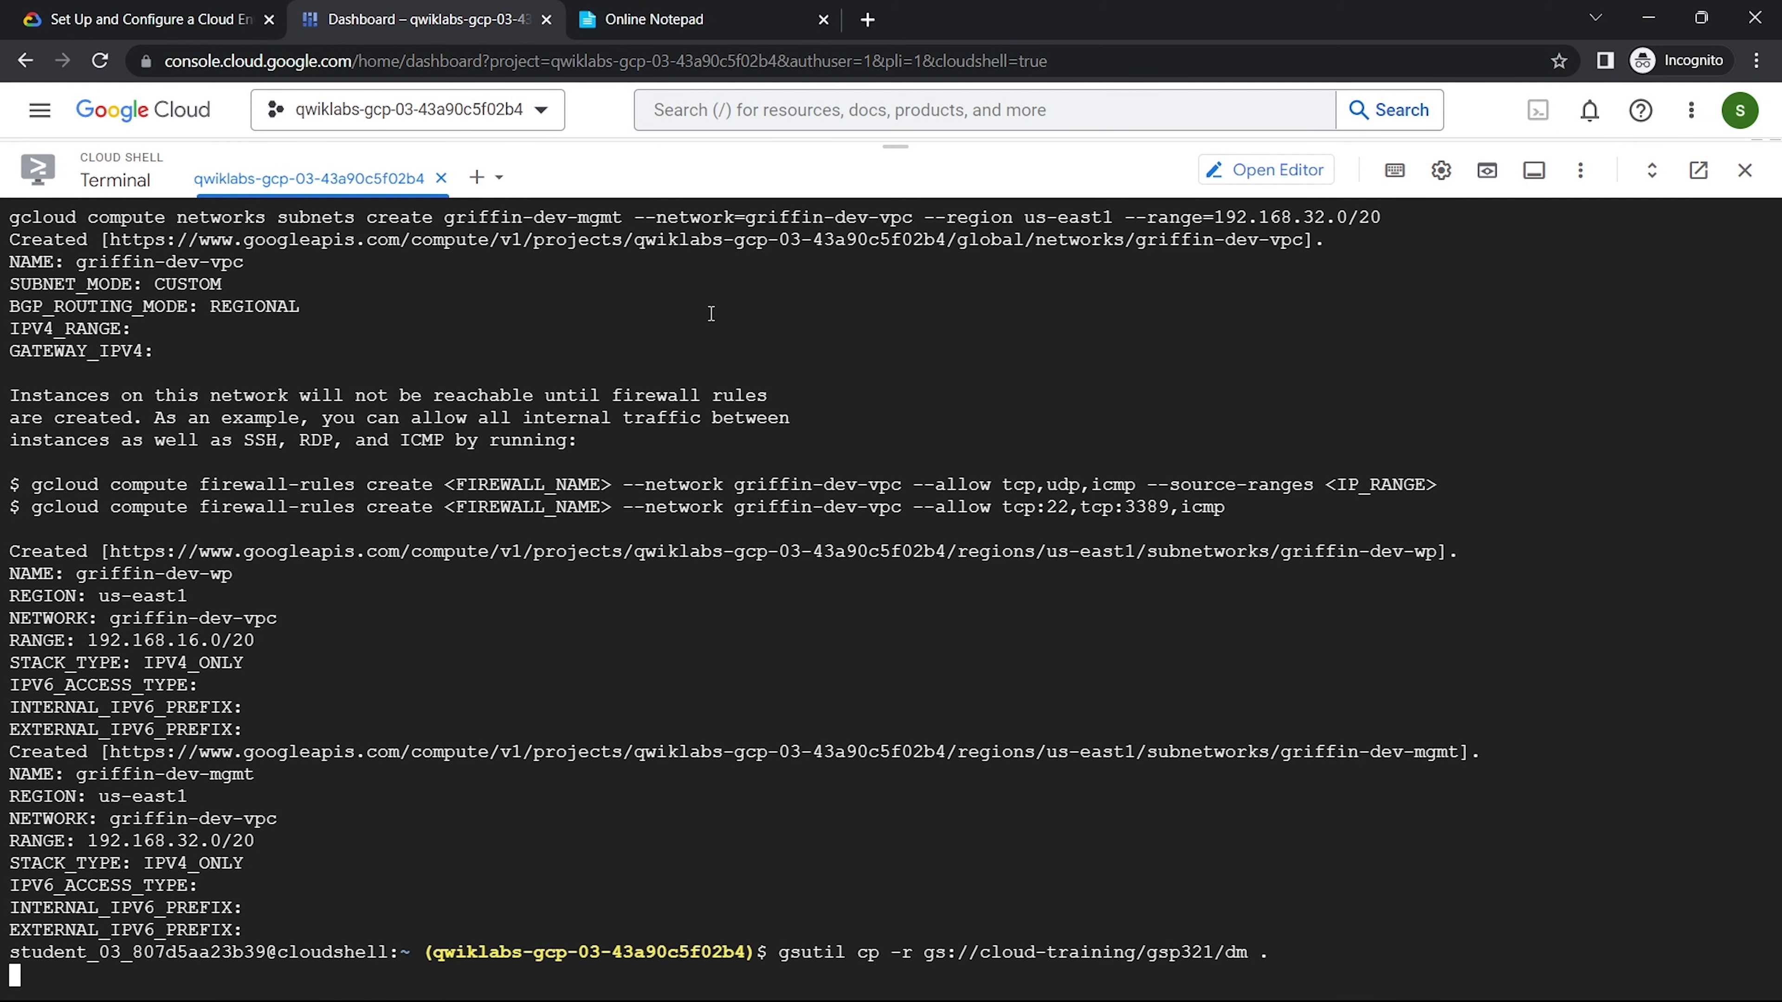
# Step: Run the notepad's commands to enter the dm directory and replace SET_REGION with us-east1 in prod-network.yaml
pyautogui.click(729, 9)
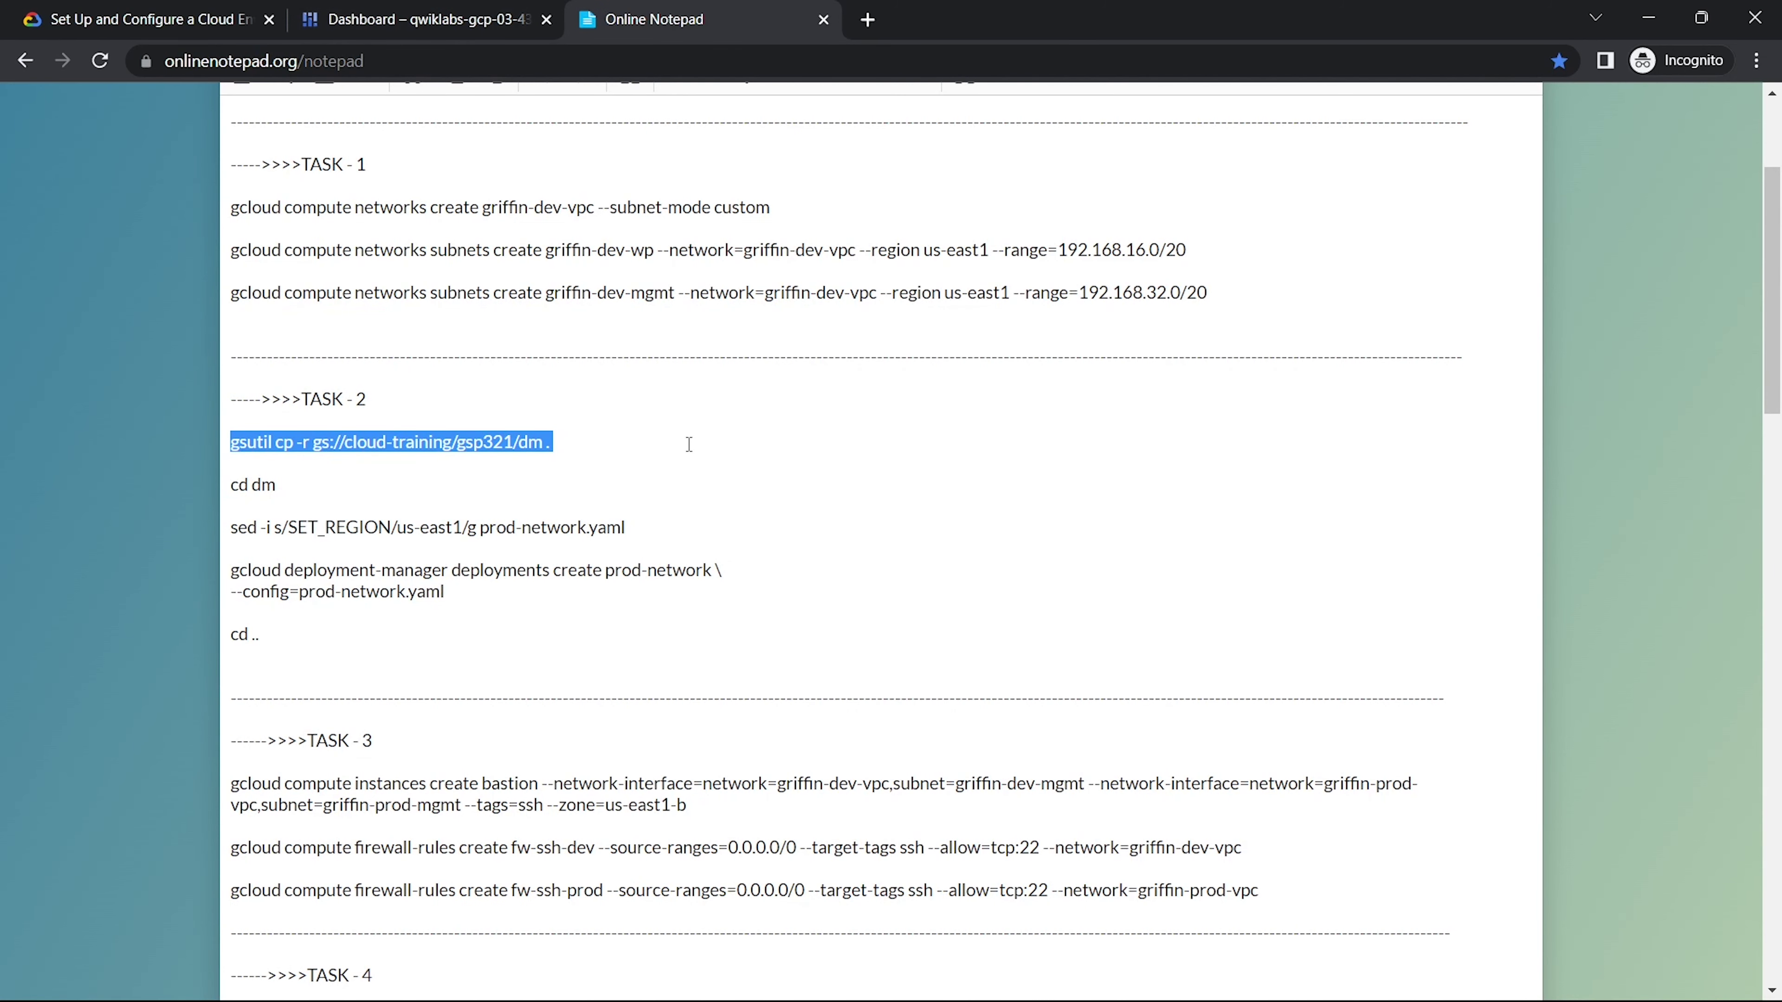
pyautogui.click(634, 528)
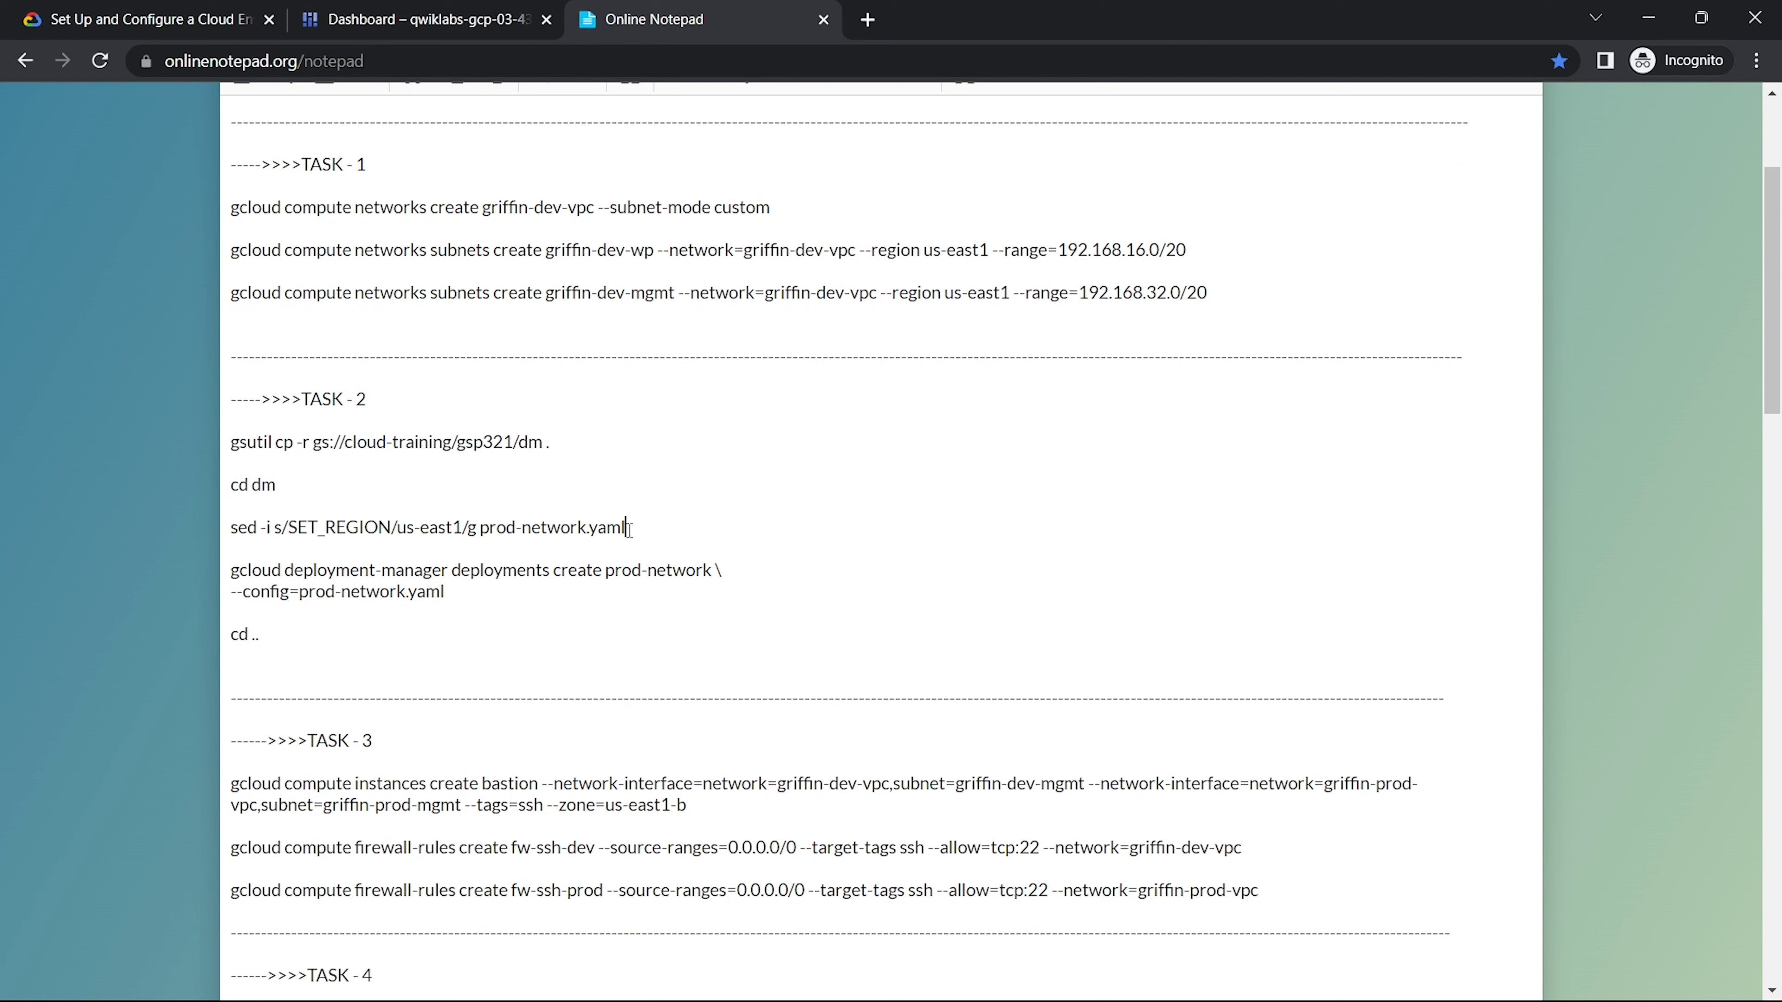
pyautogui.moveTo(629, 528); pyautogui.dragTo(218, 495)
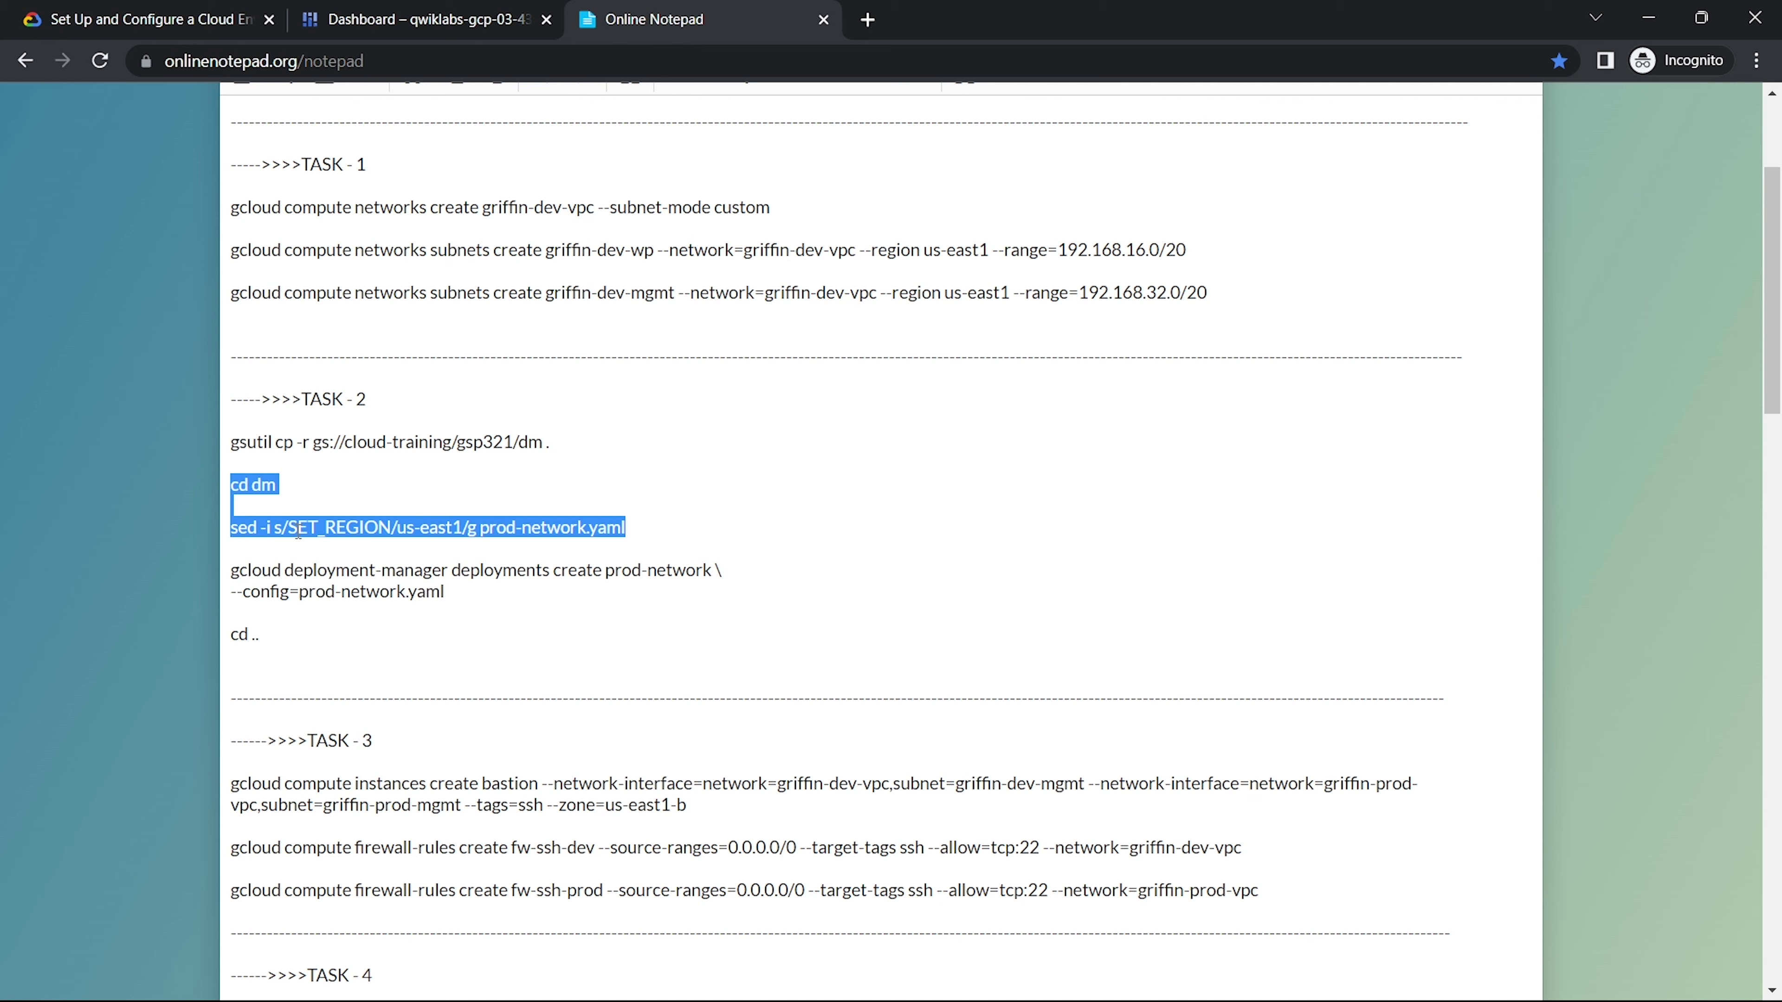
pyautogui.click(441, 12)
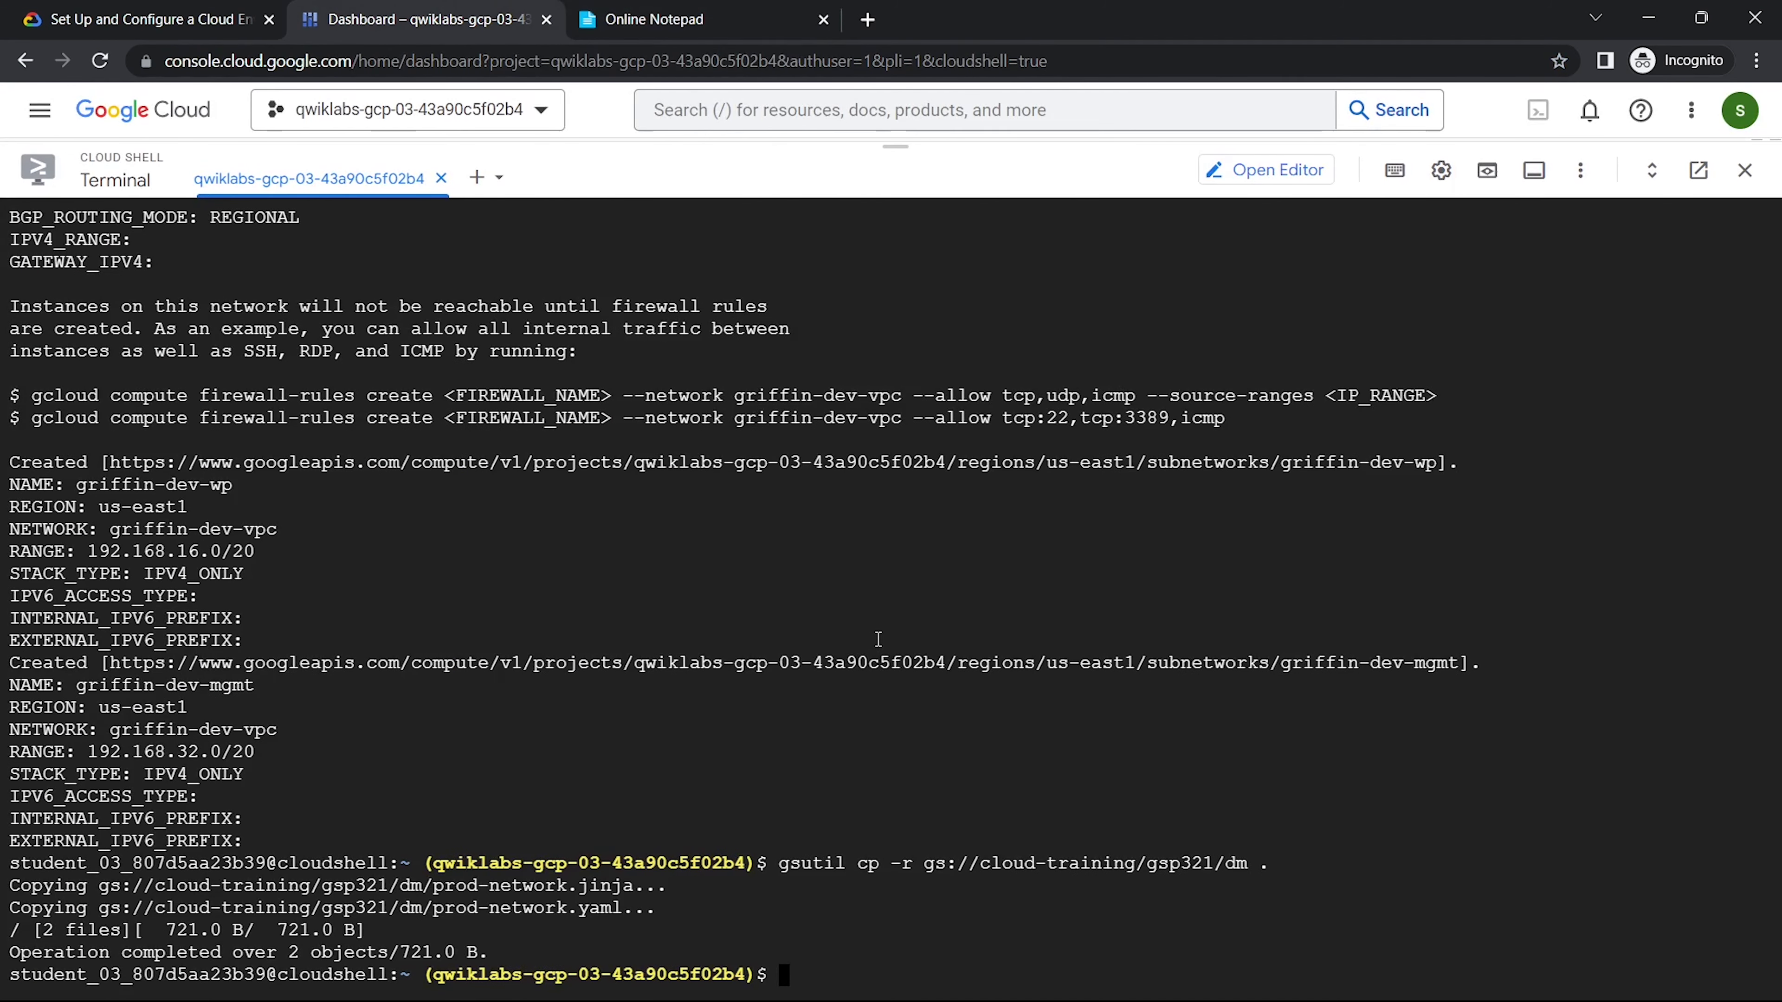
pyautogui.hotkey('ctrl', 'v')
pyautogui.press('Return')
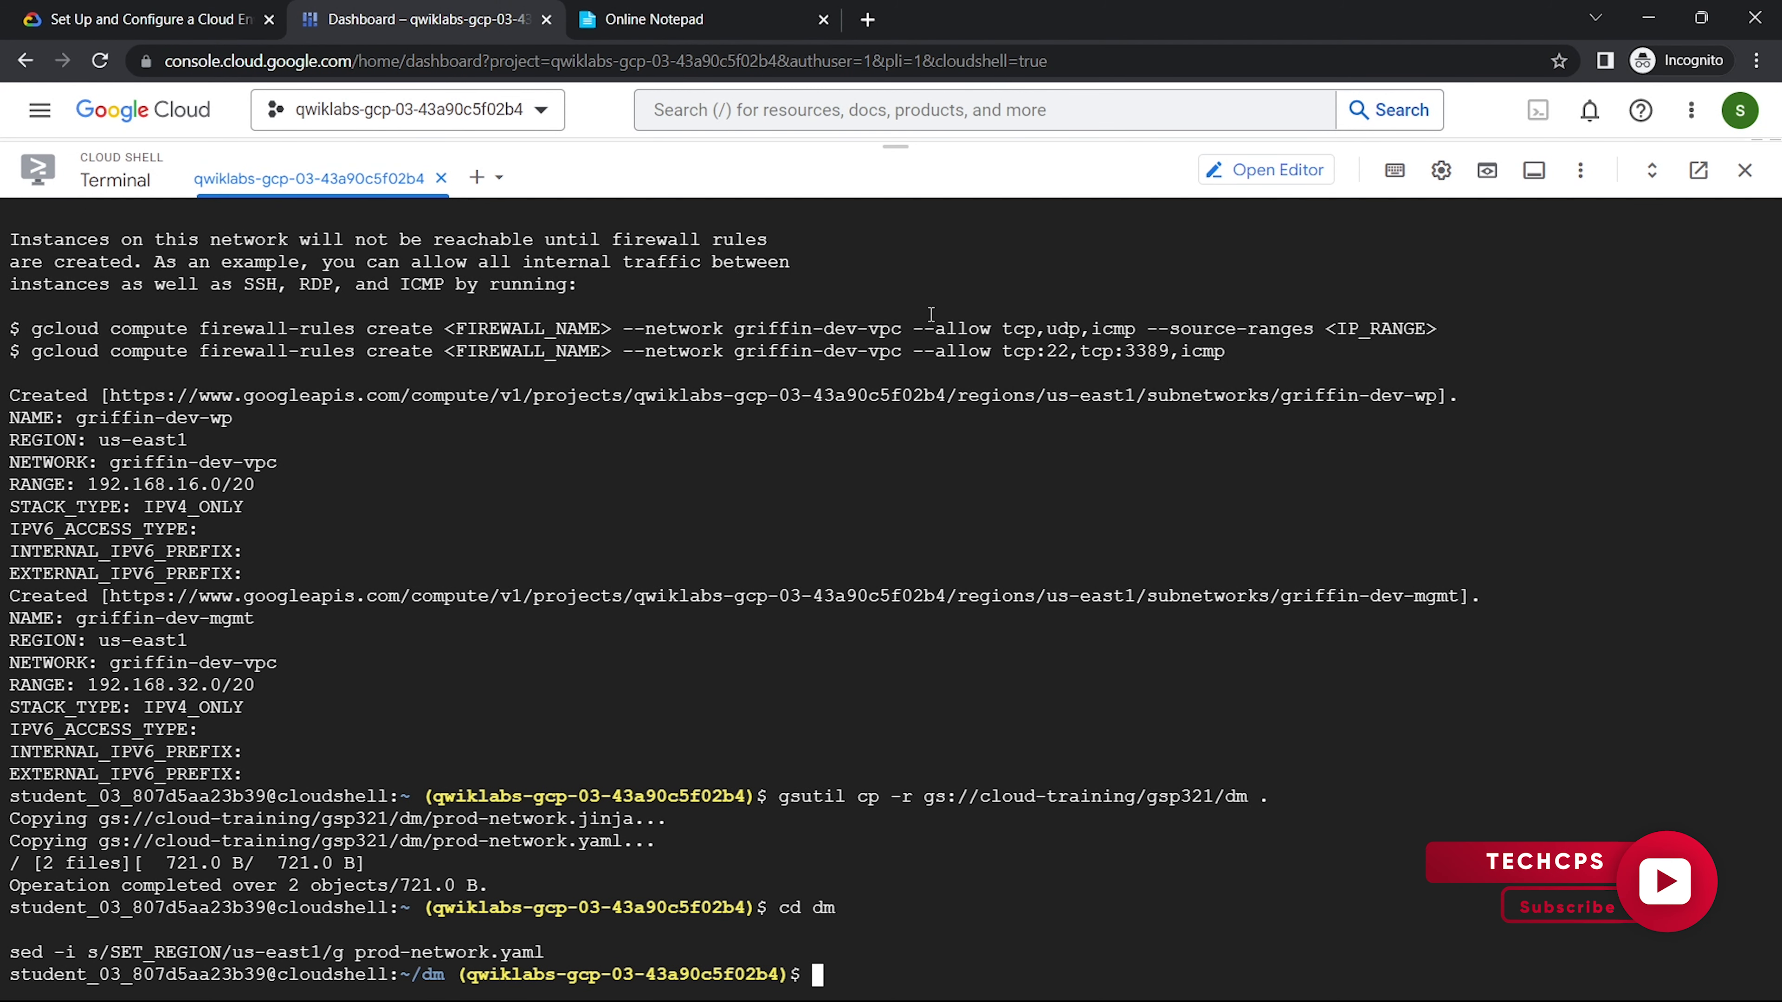
# Step: Run the notepad's commands to create the prod-network deployment from prod-network.yaml and return to the parent directory
pyautogui.click(679, 11)
pyautogui.moveTo(283, 630); pyautogui.dragTo(206, 562)
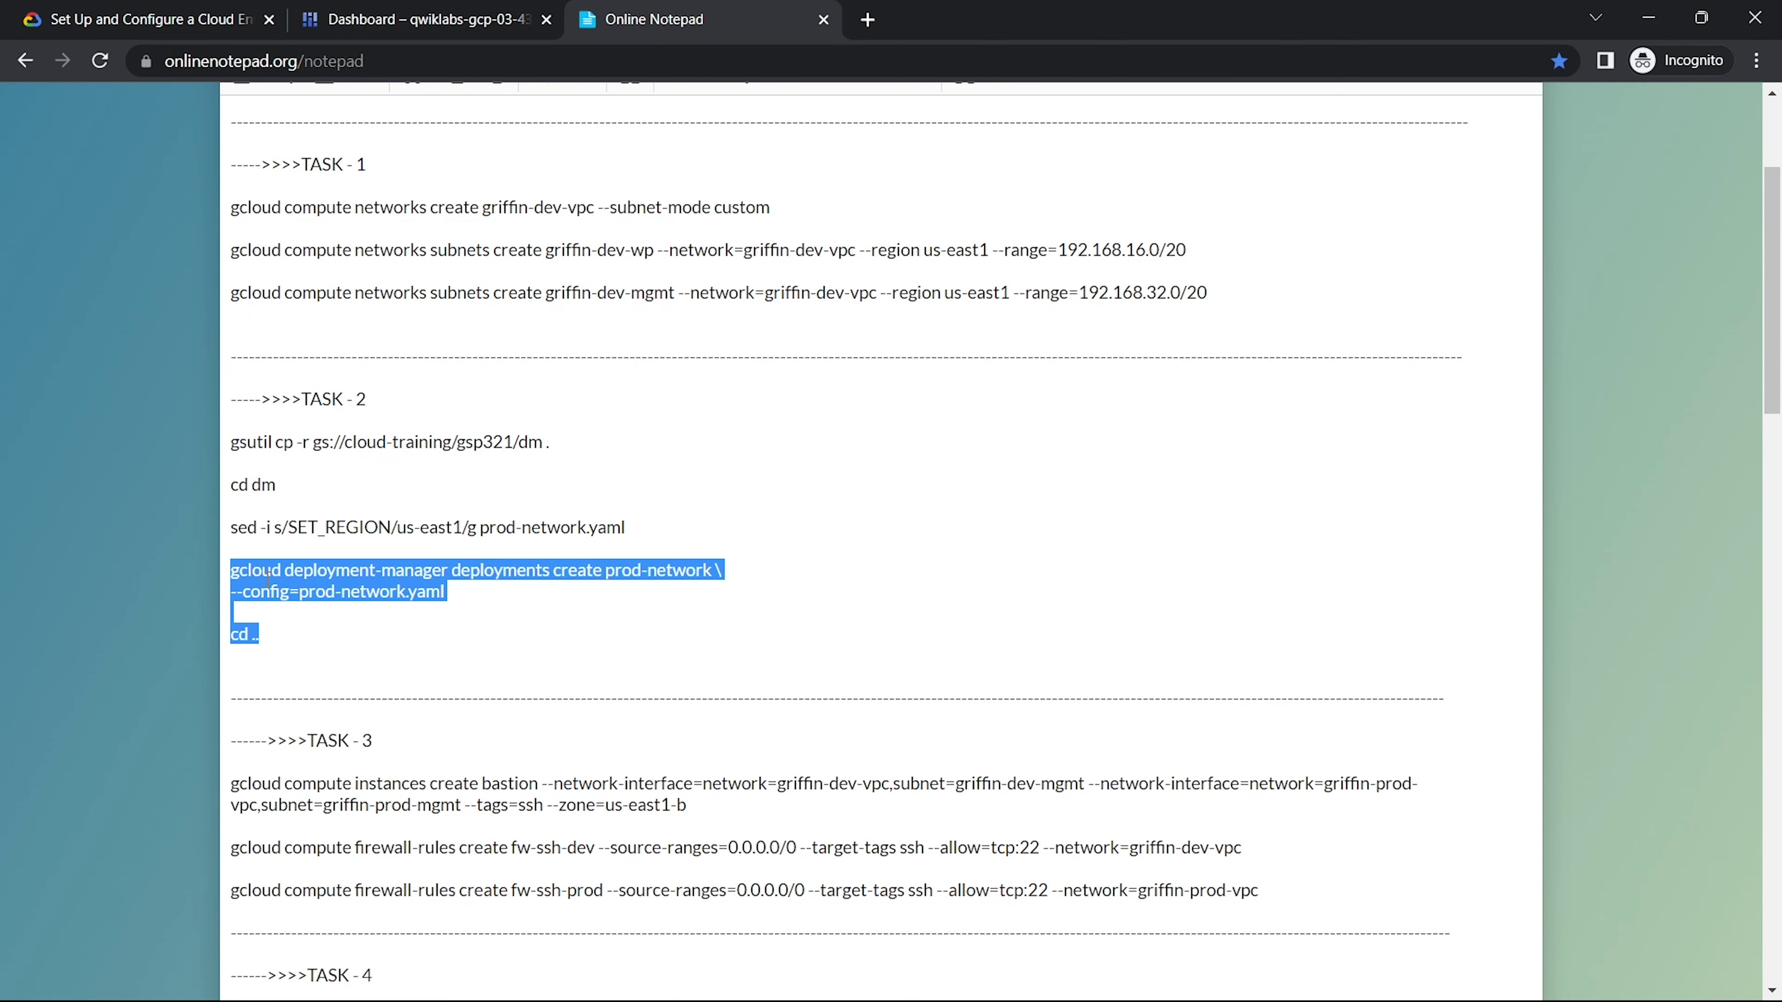
pyautogui.hotkey('ctrl', 'c')
pyautogui.click(420, 19)
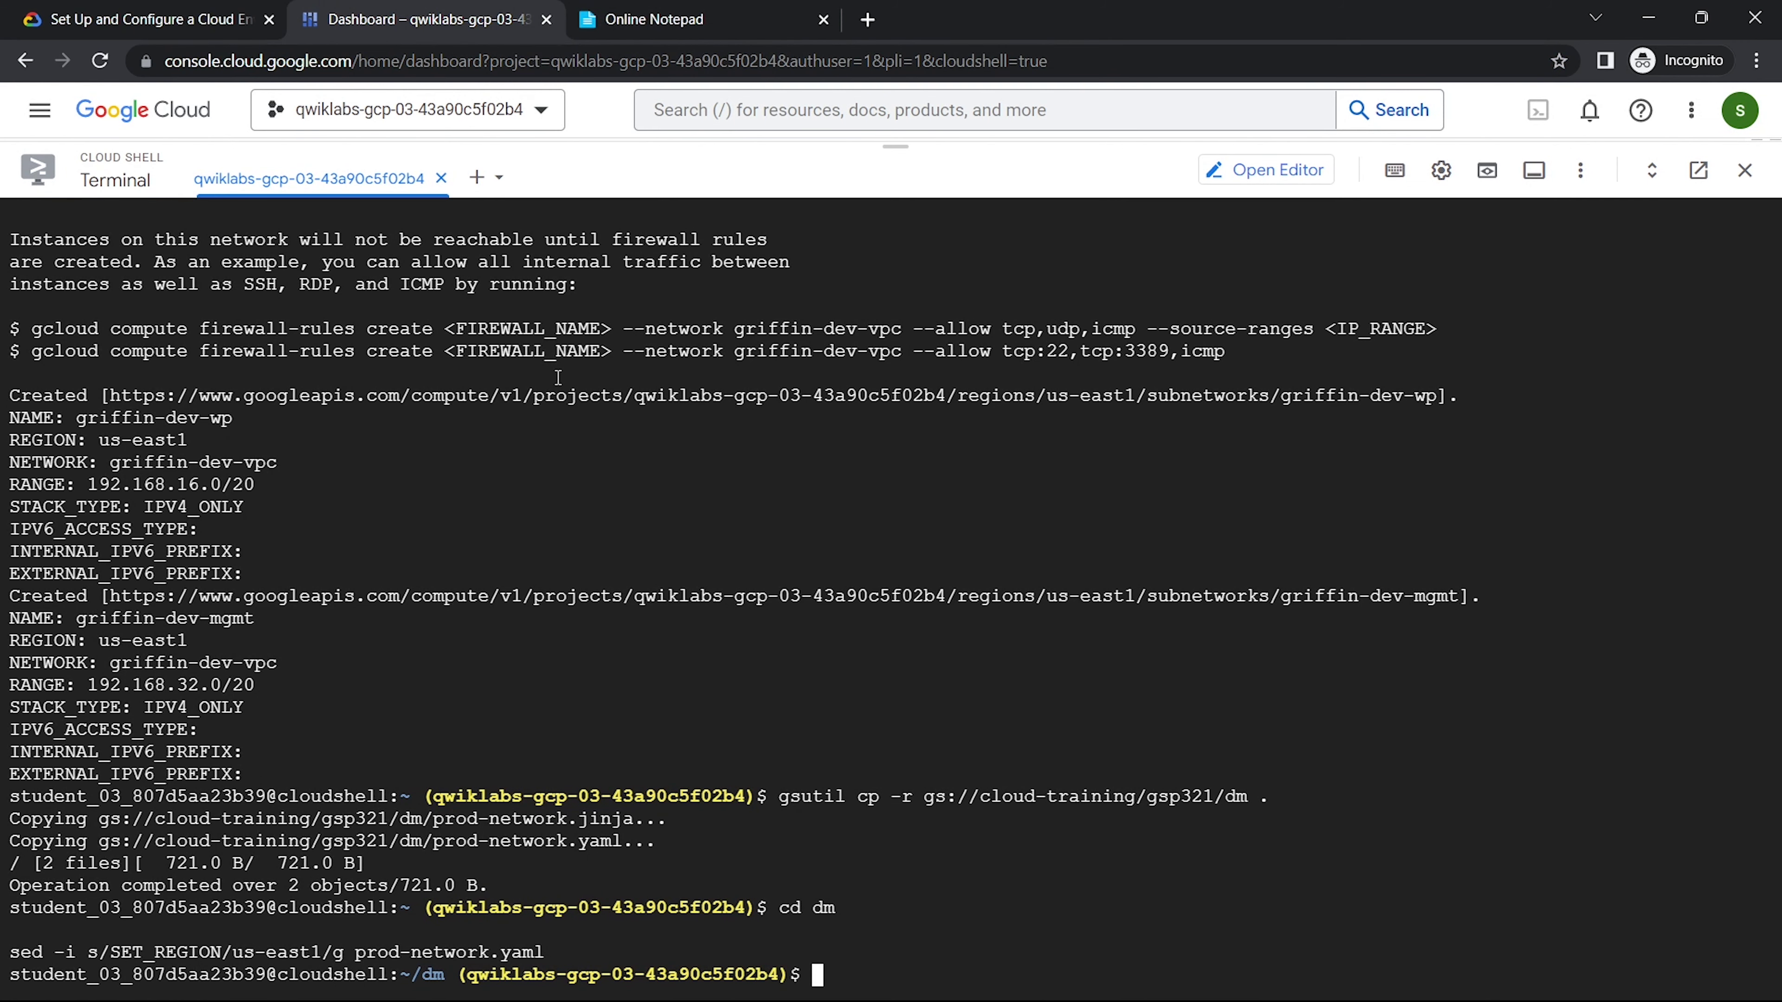
pyautogui.hotkey('ctrl', 'v')
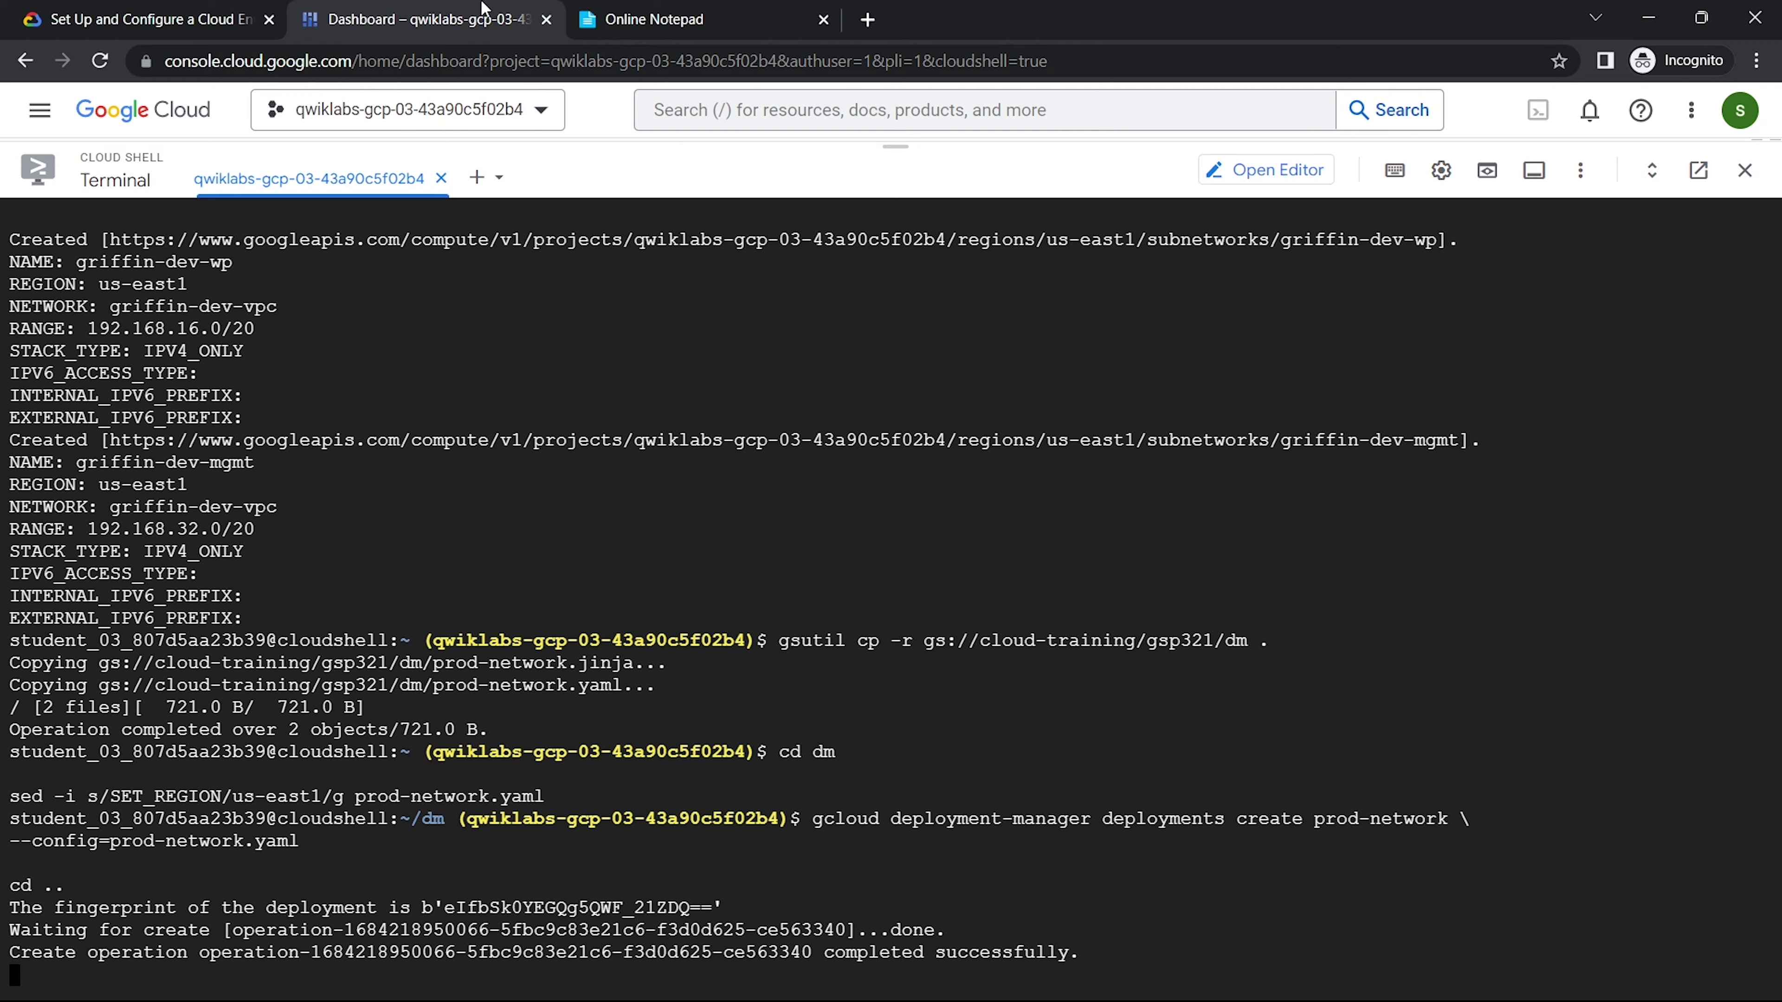
# Step: Run the notepad's Task 3 commands to create the bastion instance in us-east1-b and the fw-ssh-dev and fw-ssh-prod firewall rules for tcp:22
pyautogui.click(653, 19)
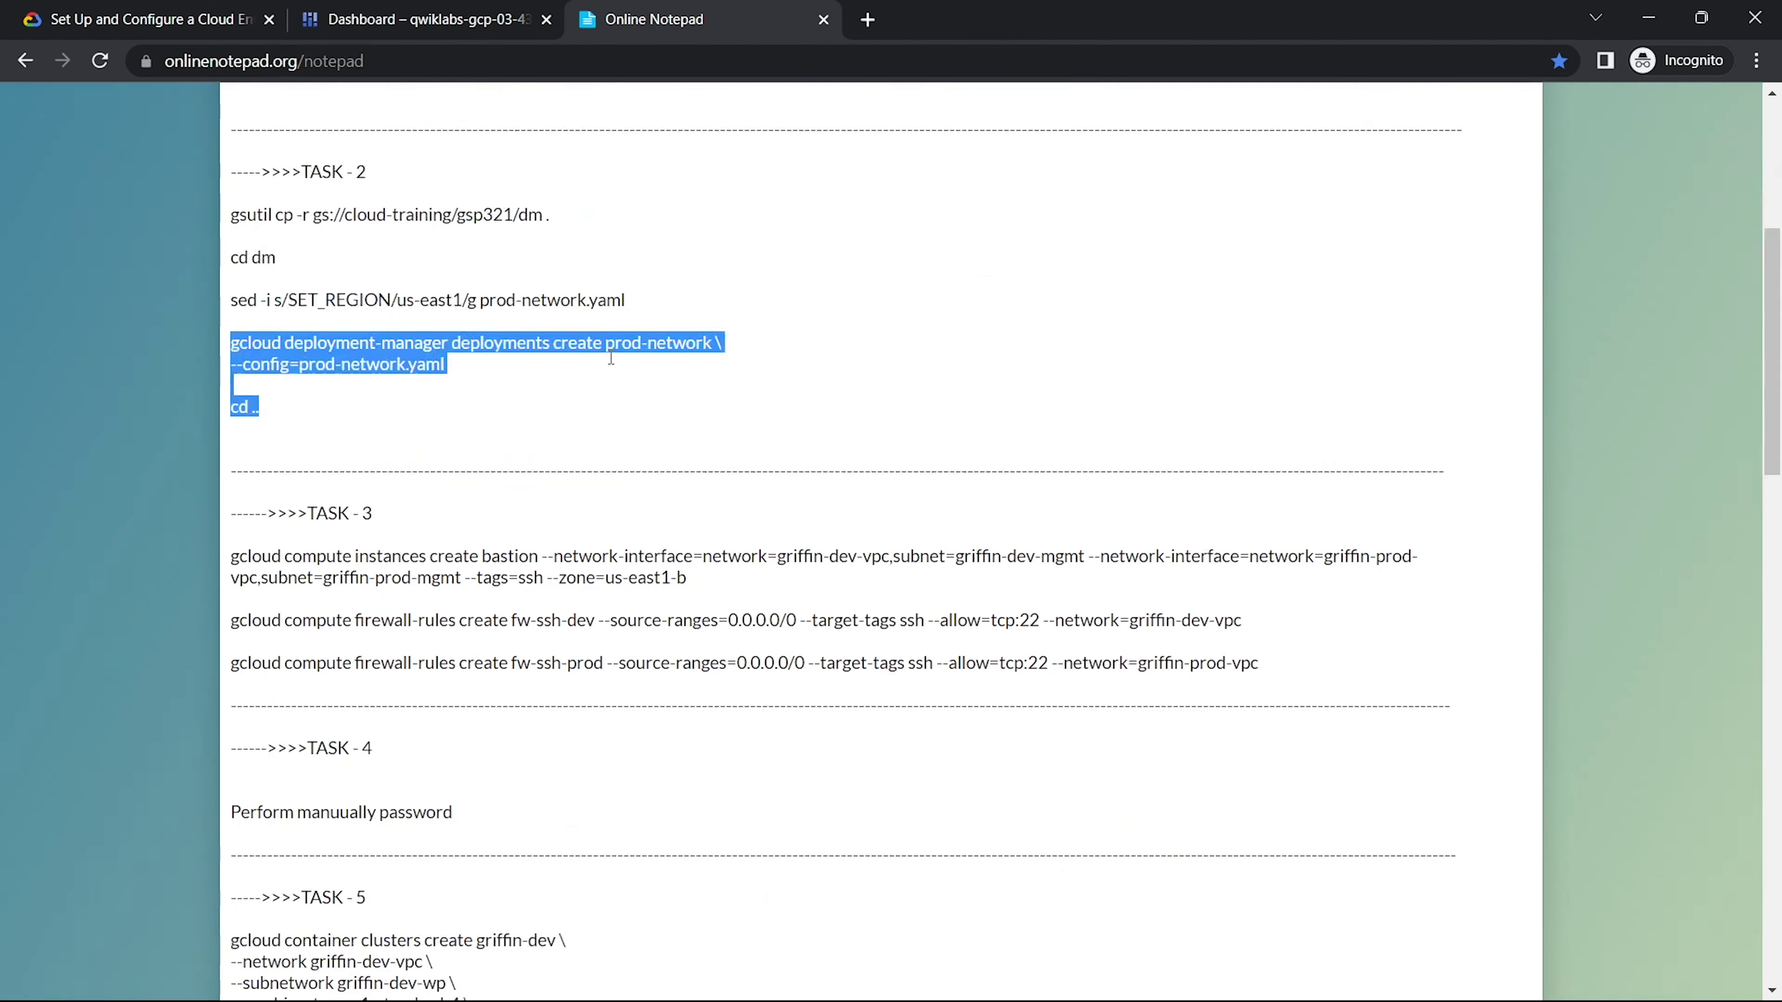
pyautogui.scroll(-1, 842, 491)
pyautogui.moveTo(1259, 500); pyautogui.dragTo(129, 397)
pyautogui.hotkey('ctrl', 'c')
pyautogui.click(417, 19)
pyautogui.hotkey('ctrl', 'v')
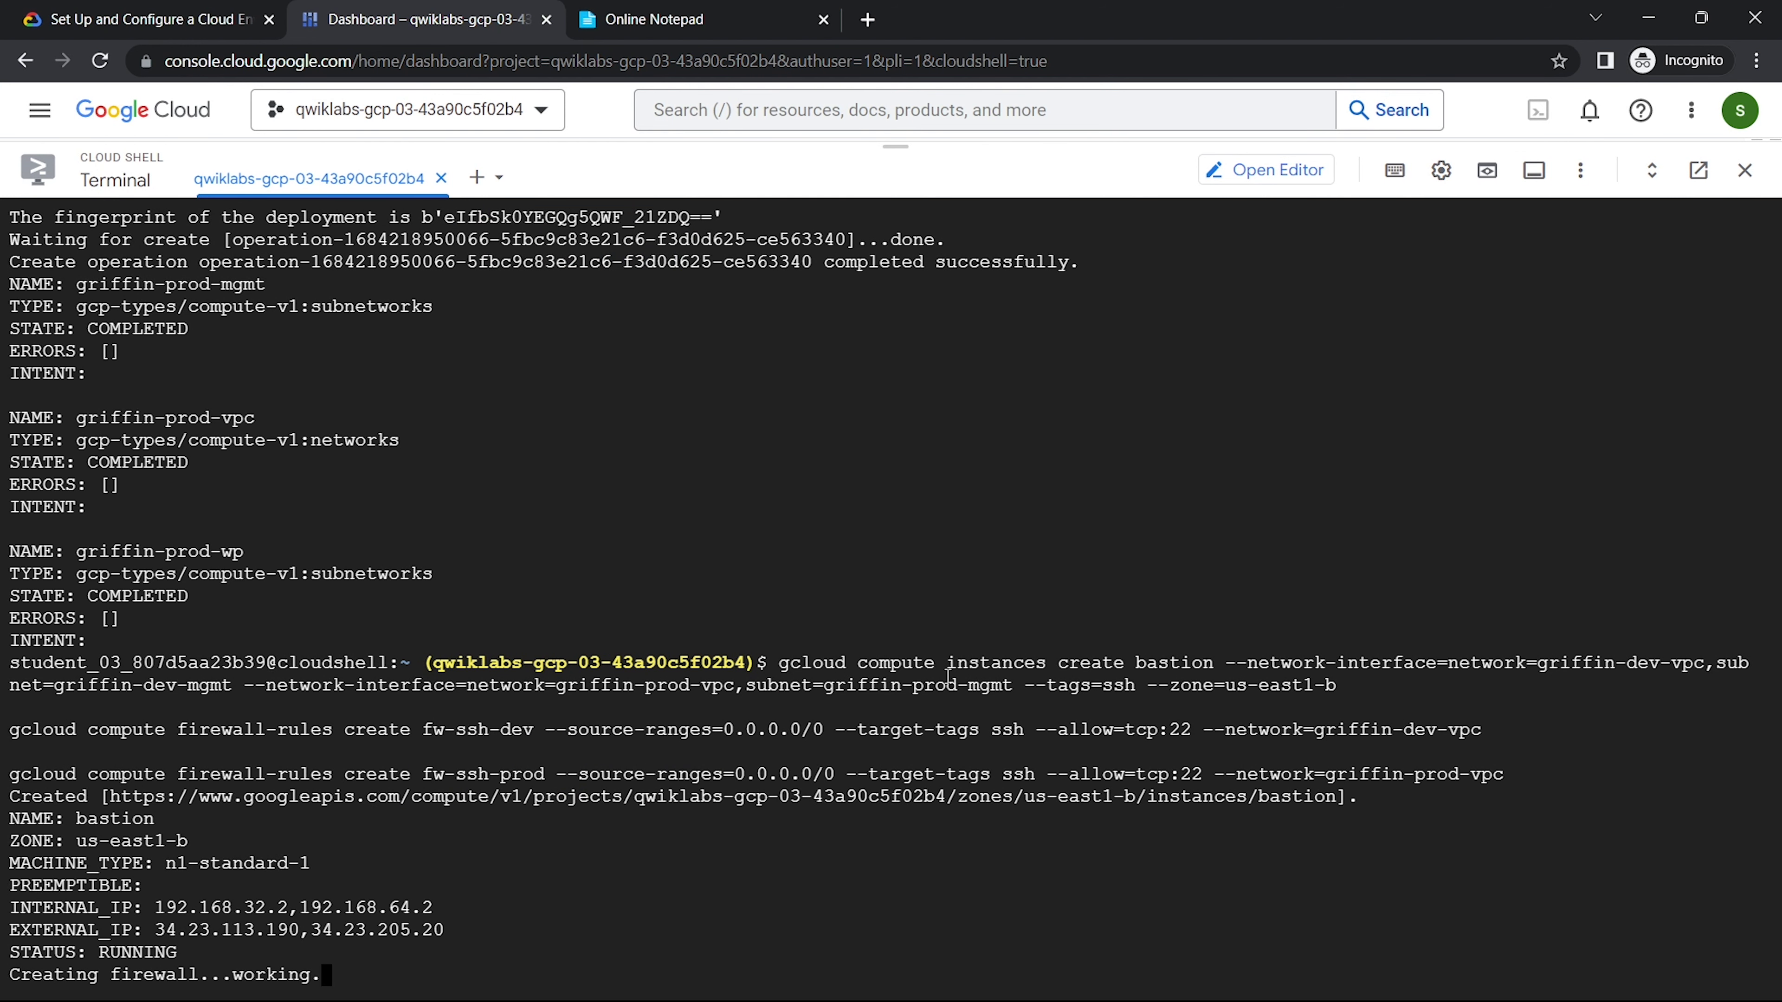
# Step: Check the lab progress for the development VPC, the production VPC and the bastion host
pyautogui.click(151, 19)
pyautogui.click(607, 470)
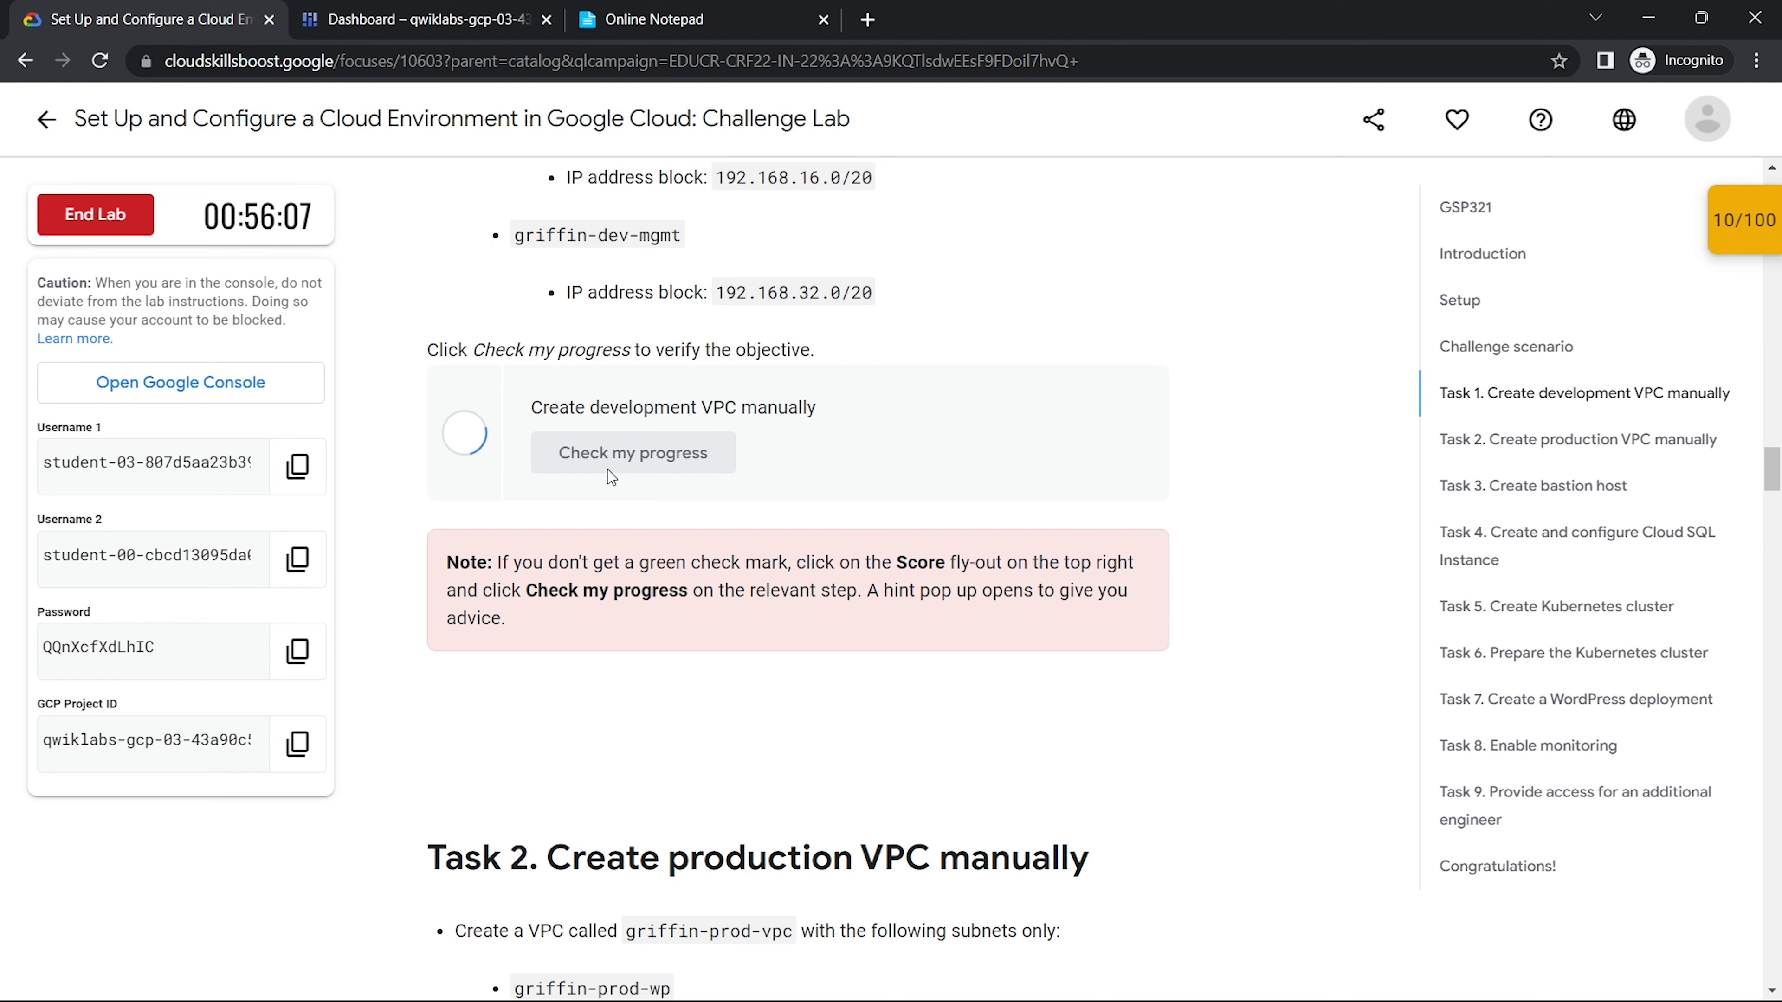
pyautogui.scroll(-10, 607, 470)
pyautogui.click(621, 483)
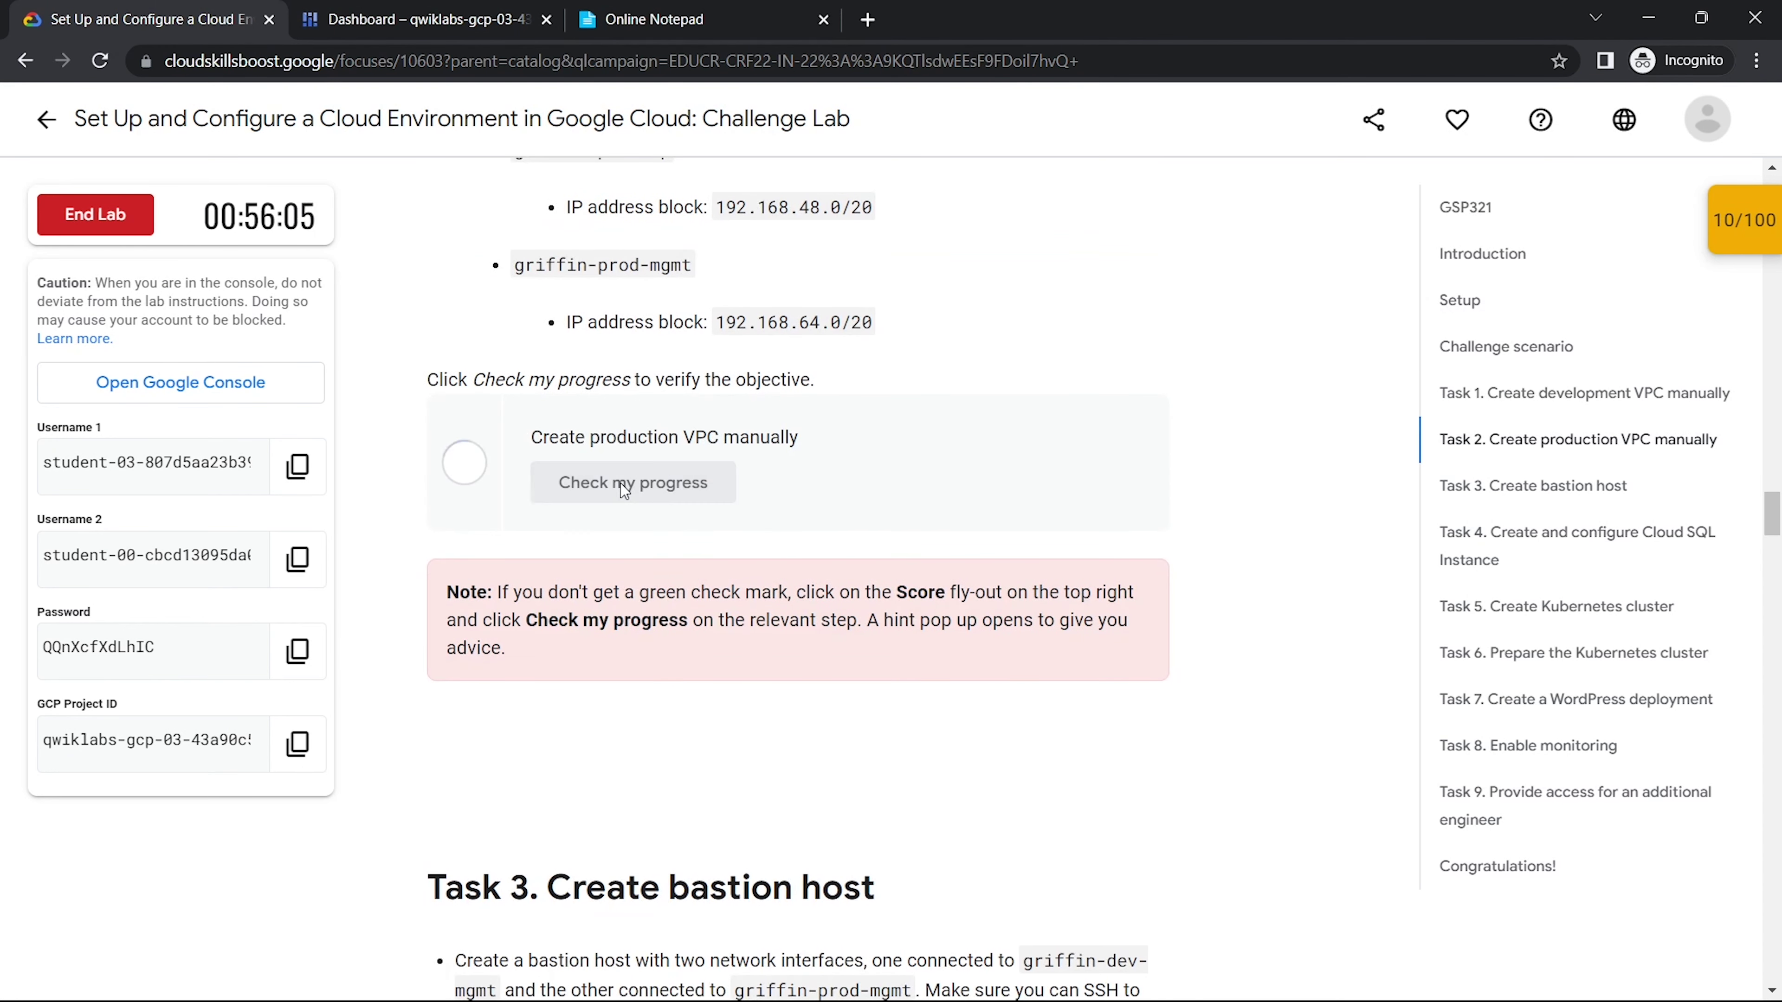
pyautogui.scroll(-9, 620, 483)
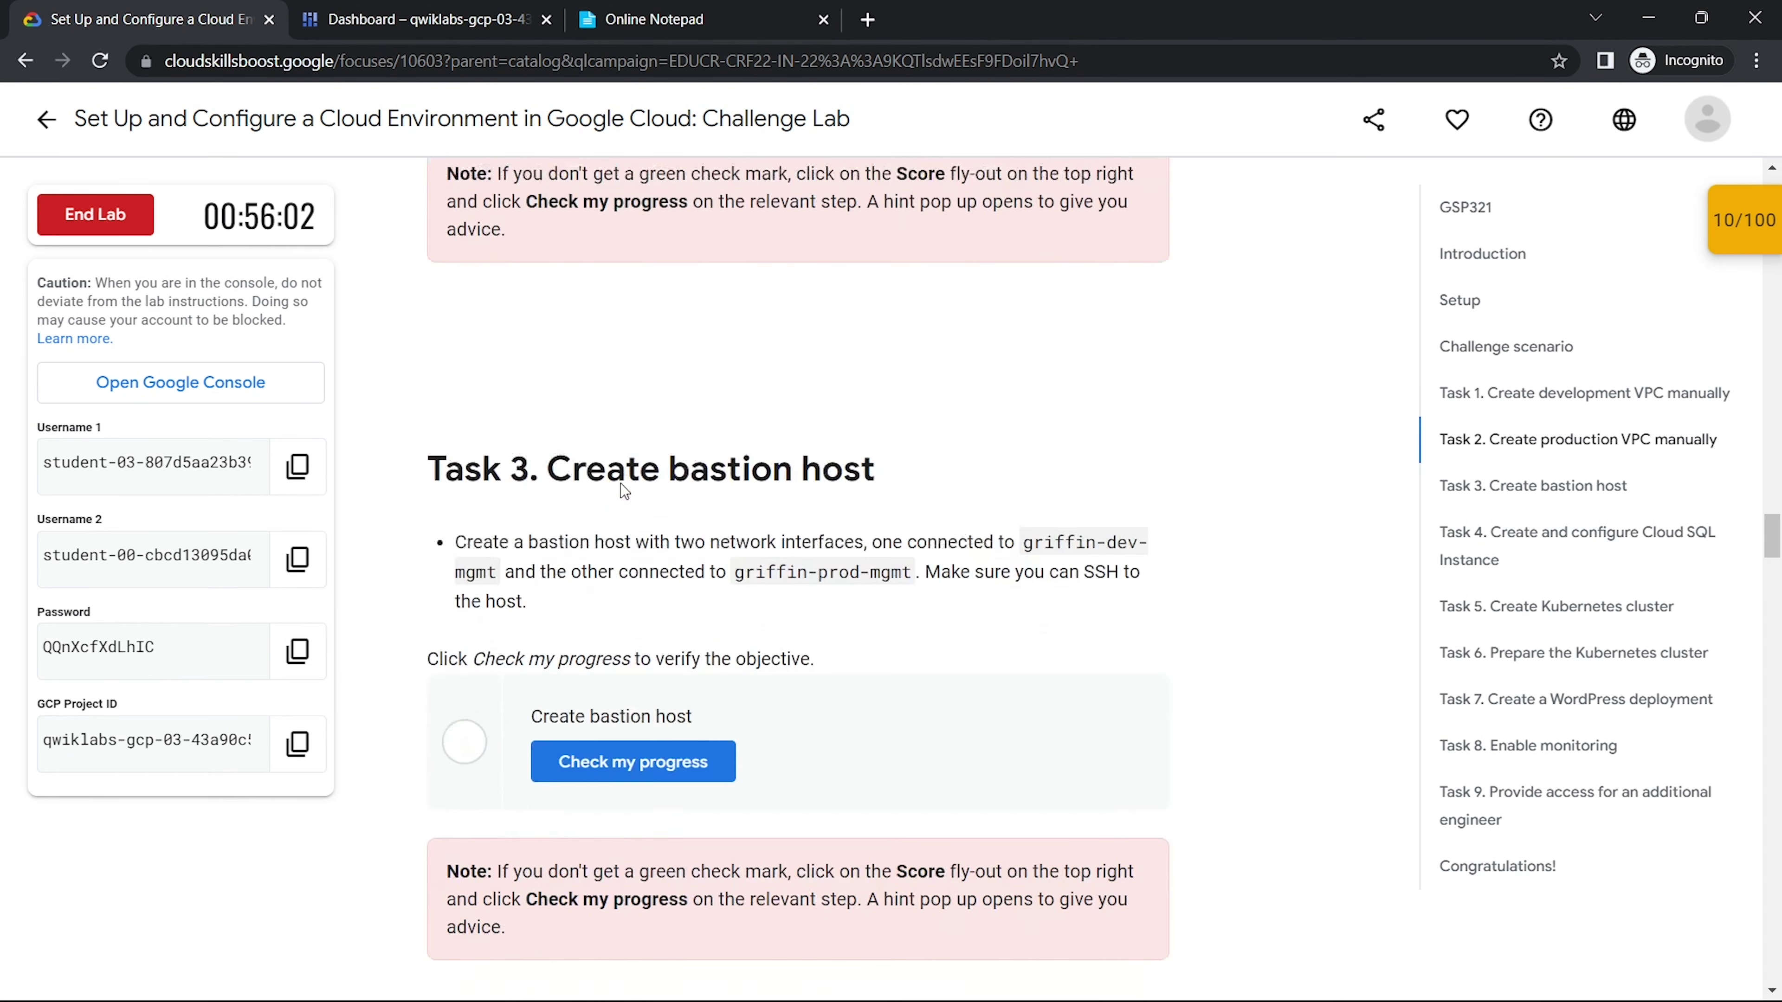
pyautogui.click(642, 525)
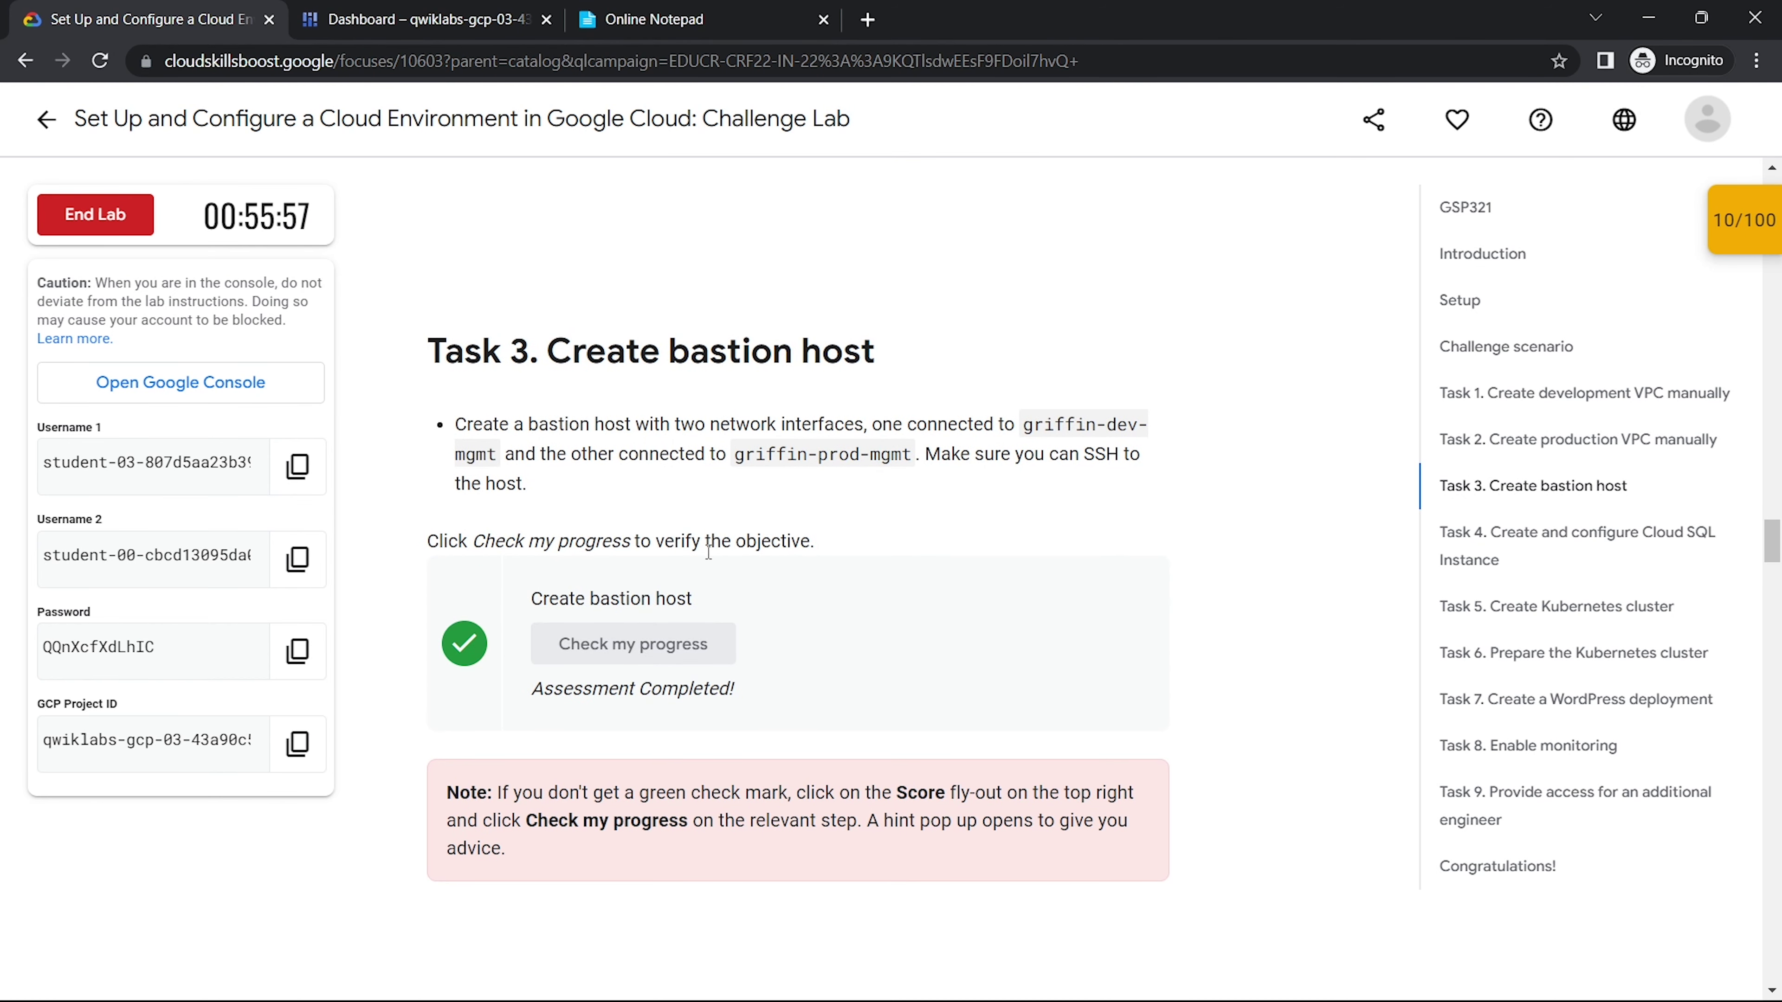
# Step: Review the lab's Task 4 instructions, search the cloud console for sql, and open the SQL product page in a separate tab
pyautogui.scroll(-5, 707, 558)
pyautogui.scroll(-3, 707, 554)
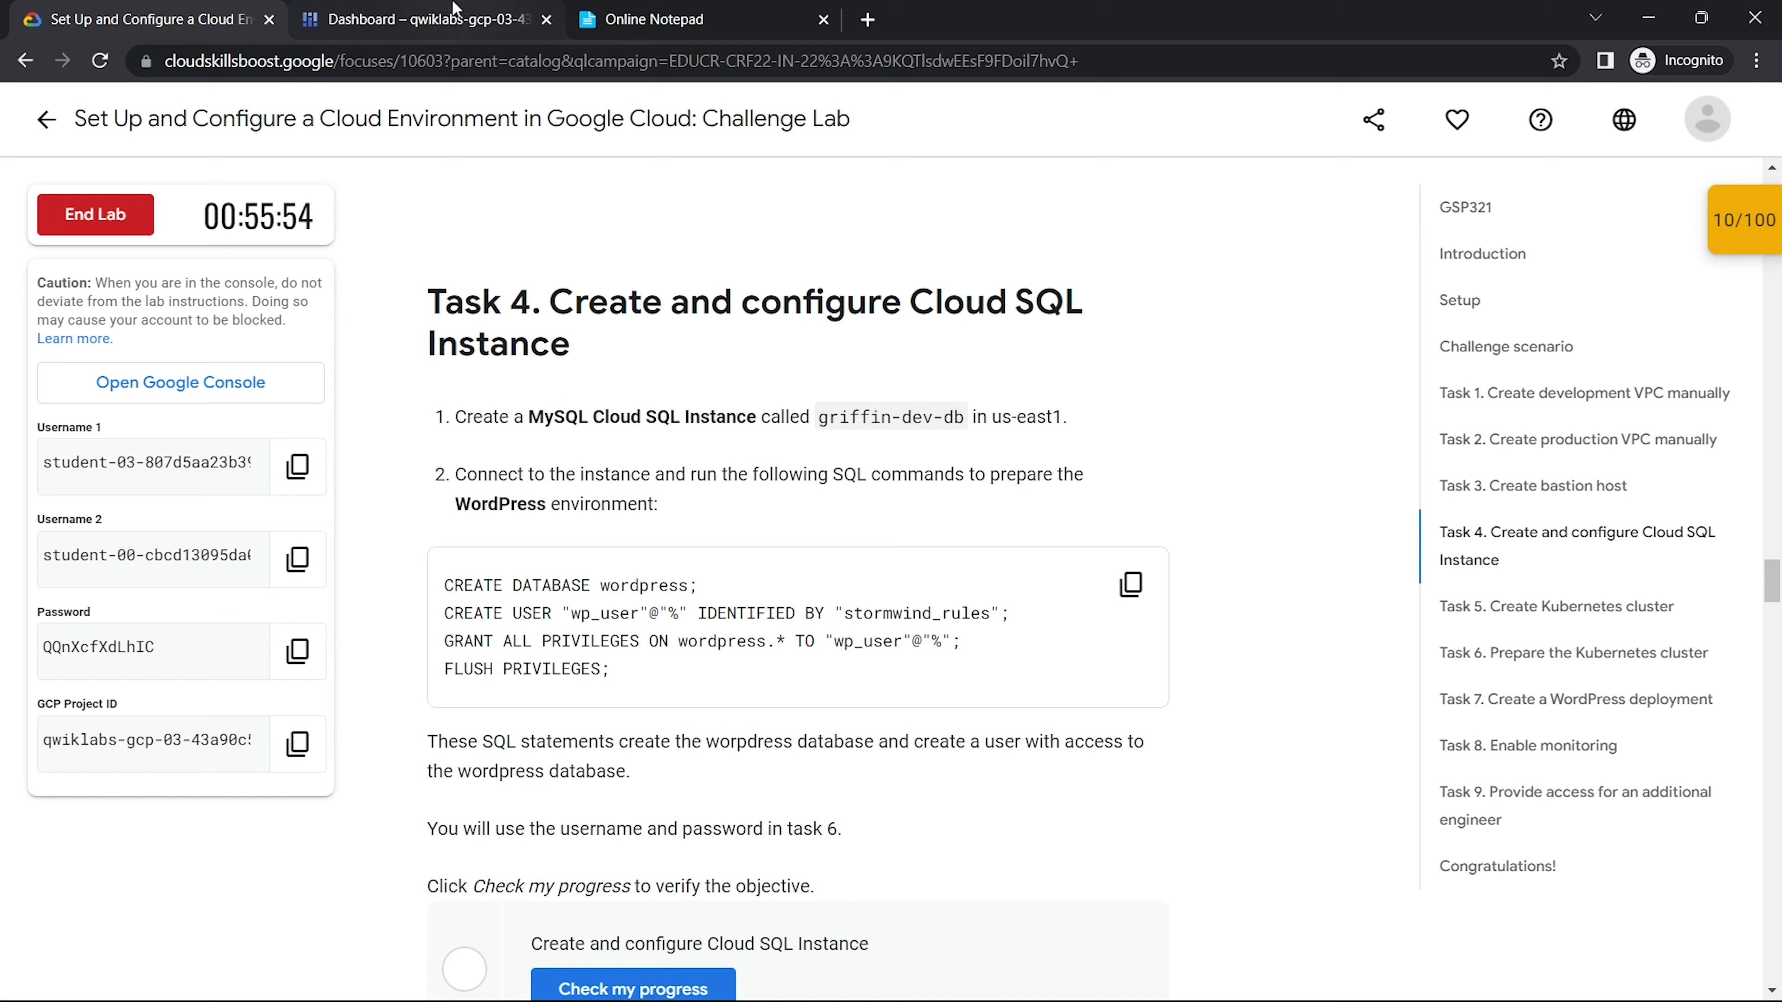
pyautogui.click(429, 7)
pyautogui.click(656, 19)
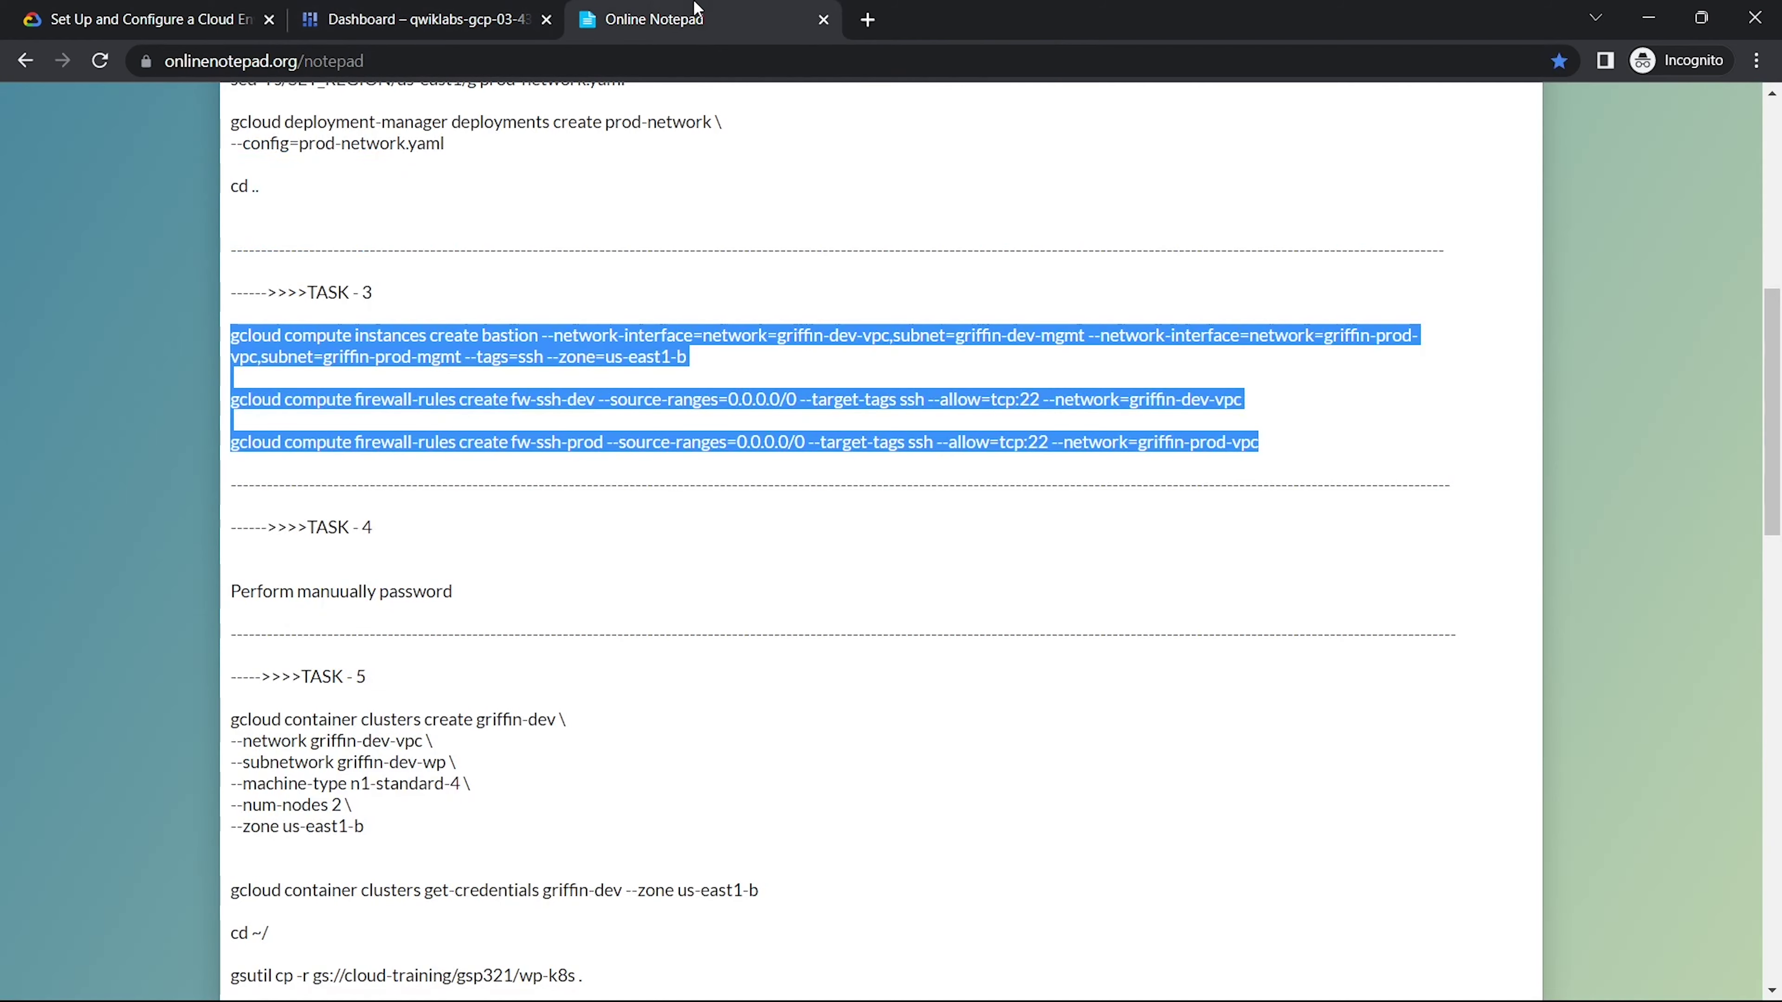
pyautogui.click(435, 19)
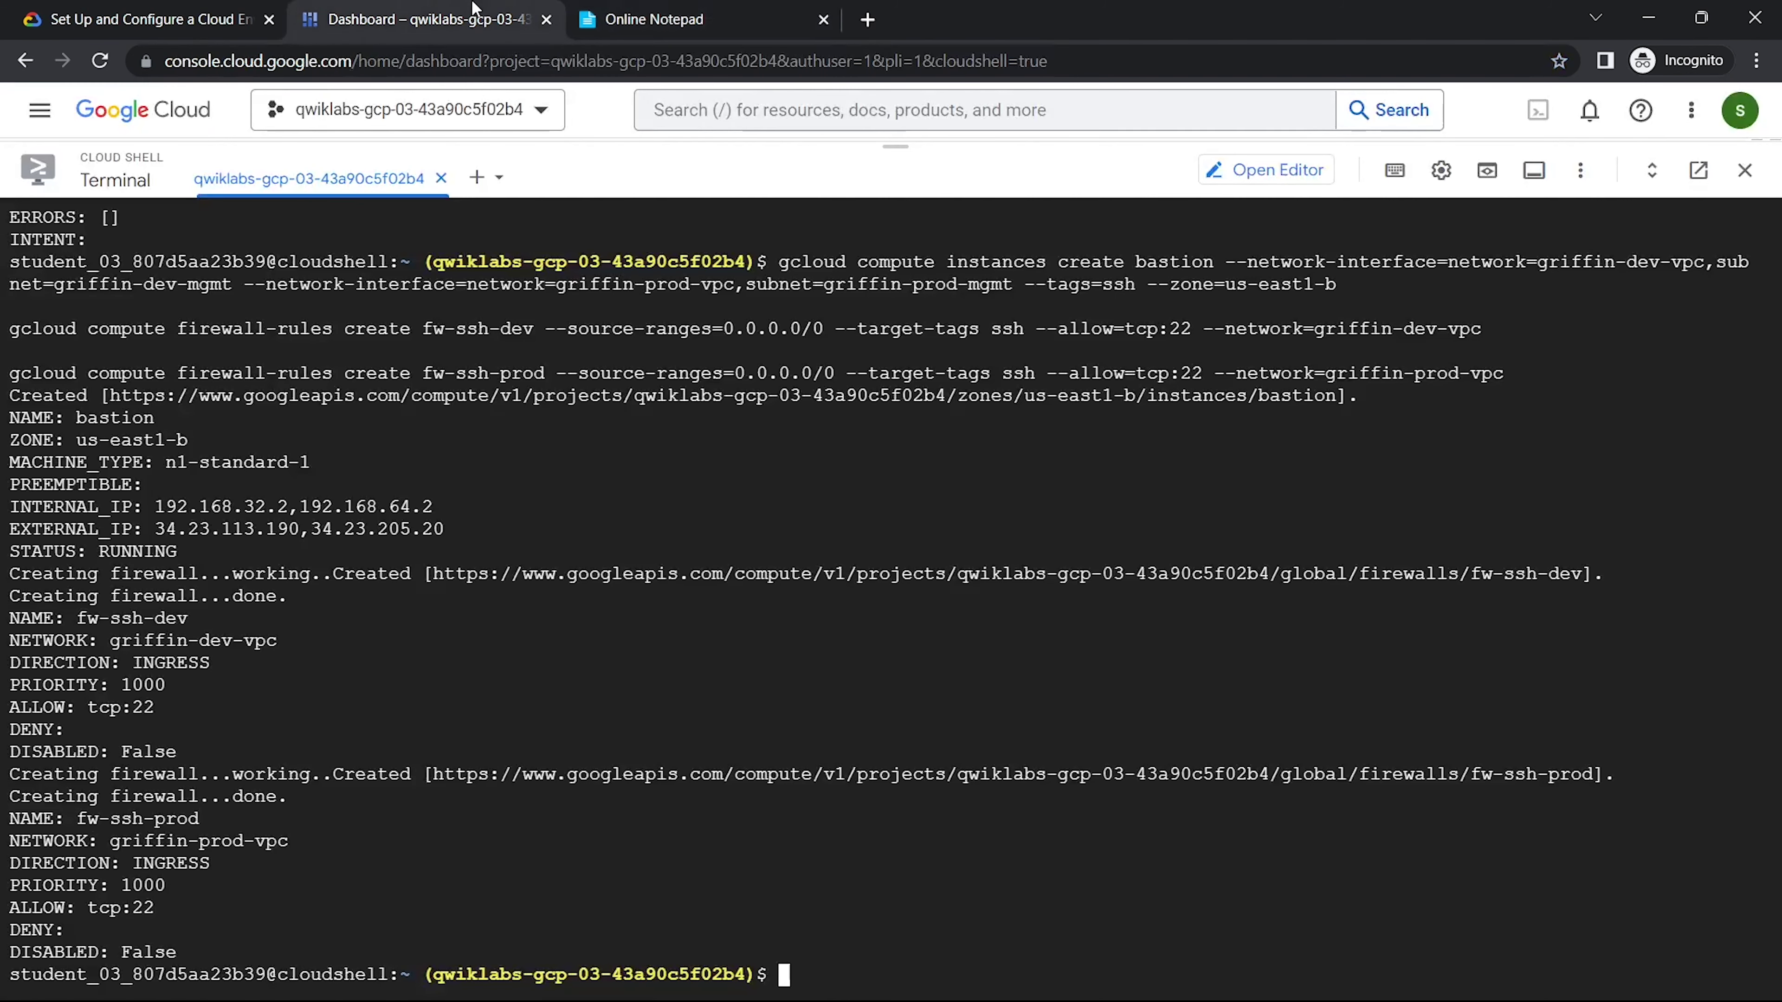
pyautogui.click(741, 109)
pyautogui.write('s')
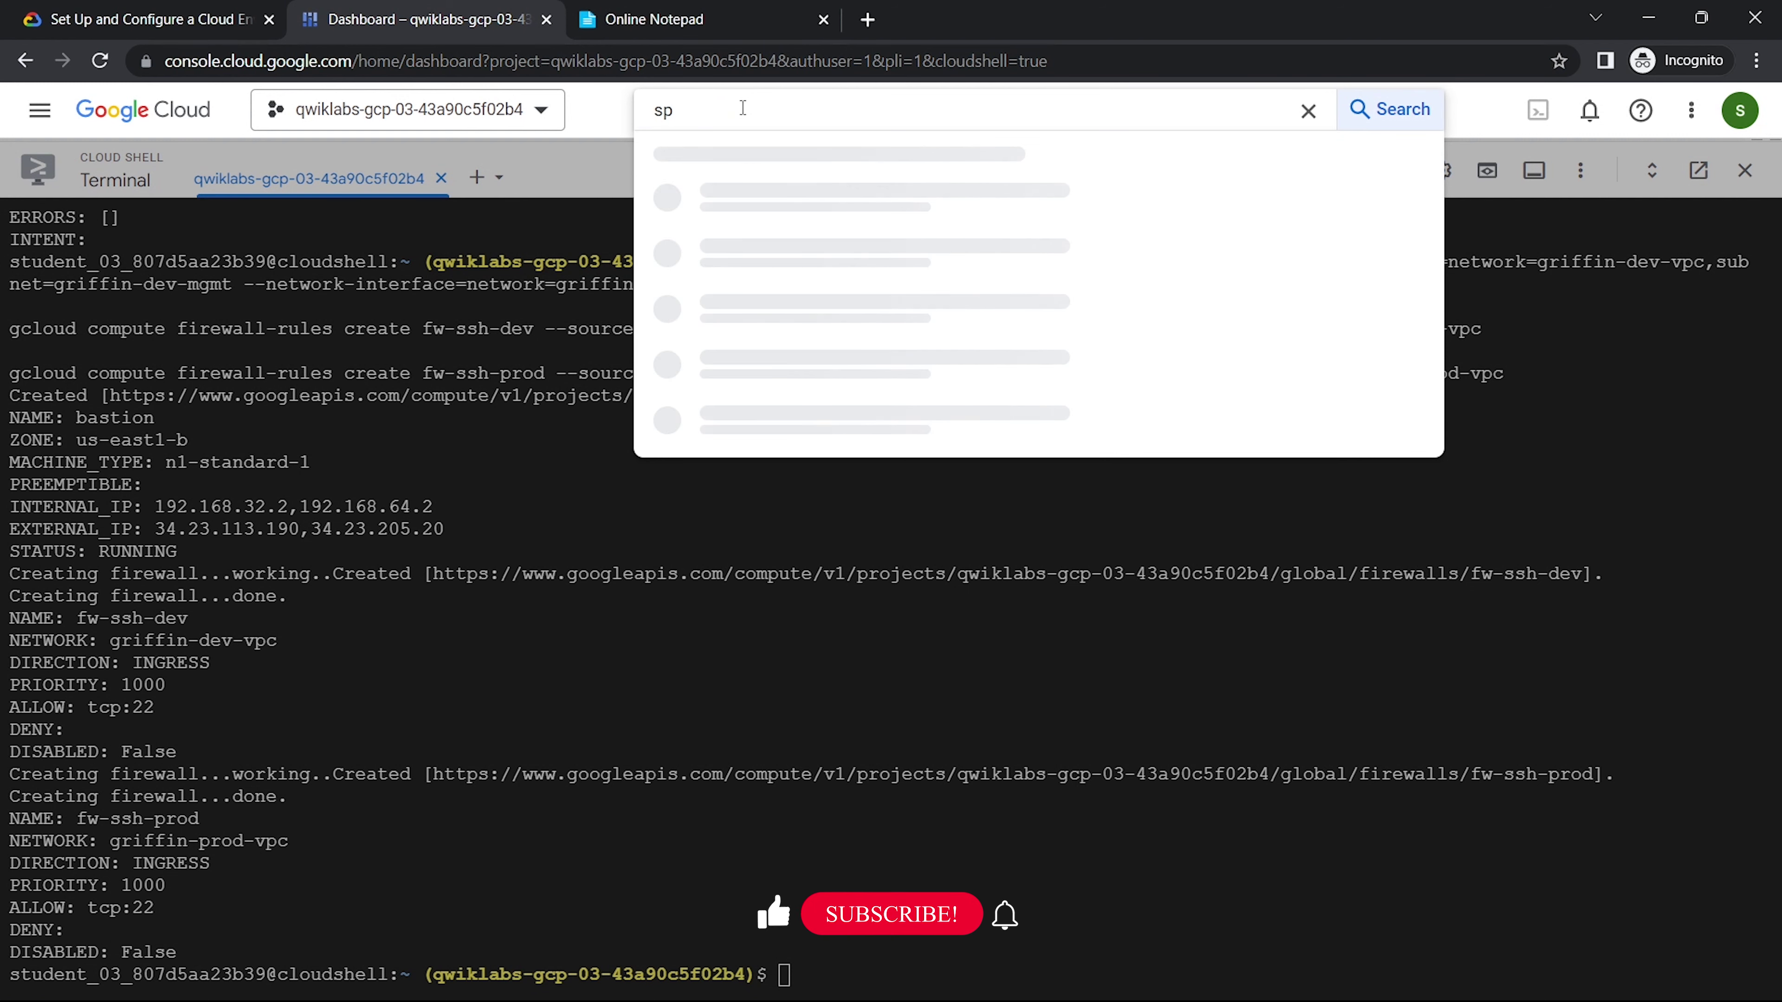
pyautogui.write('ql')
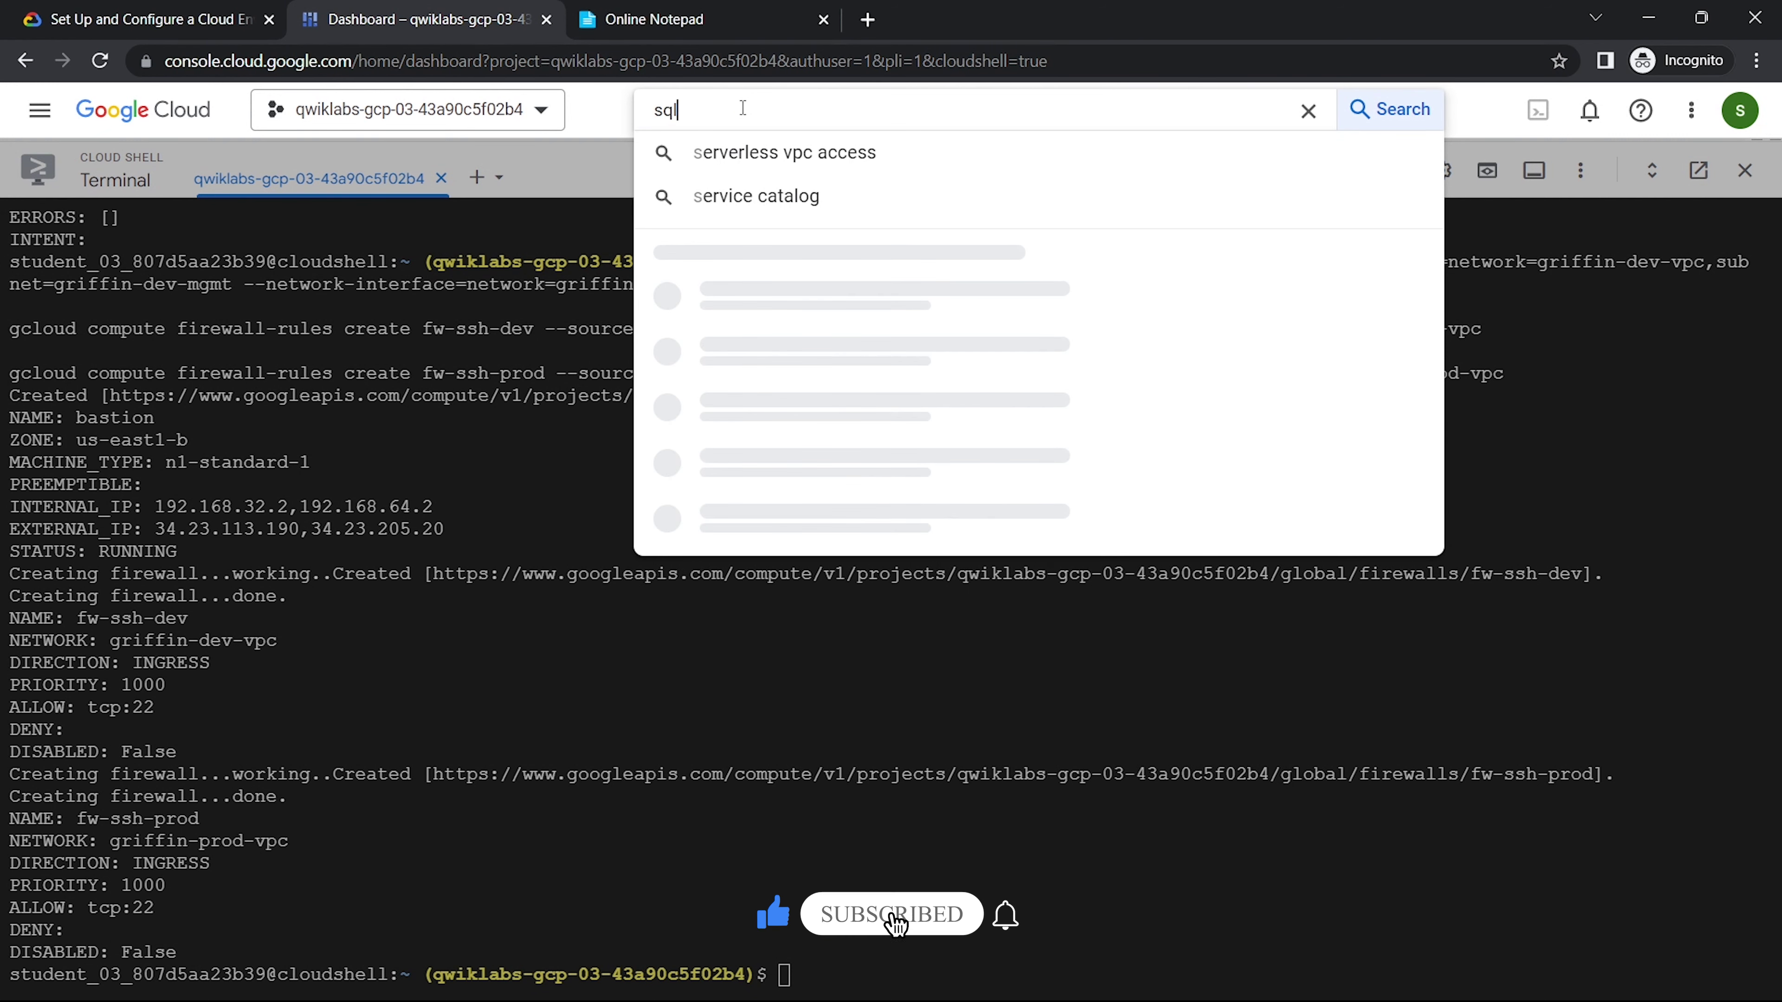
pyautogui.press('BackSpace')
pyautogui.press('BackSpace')
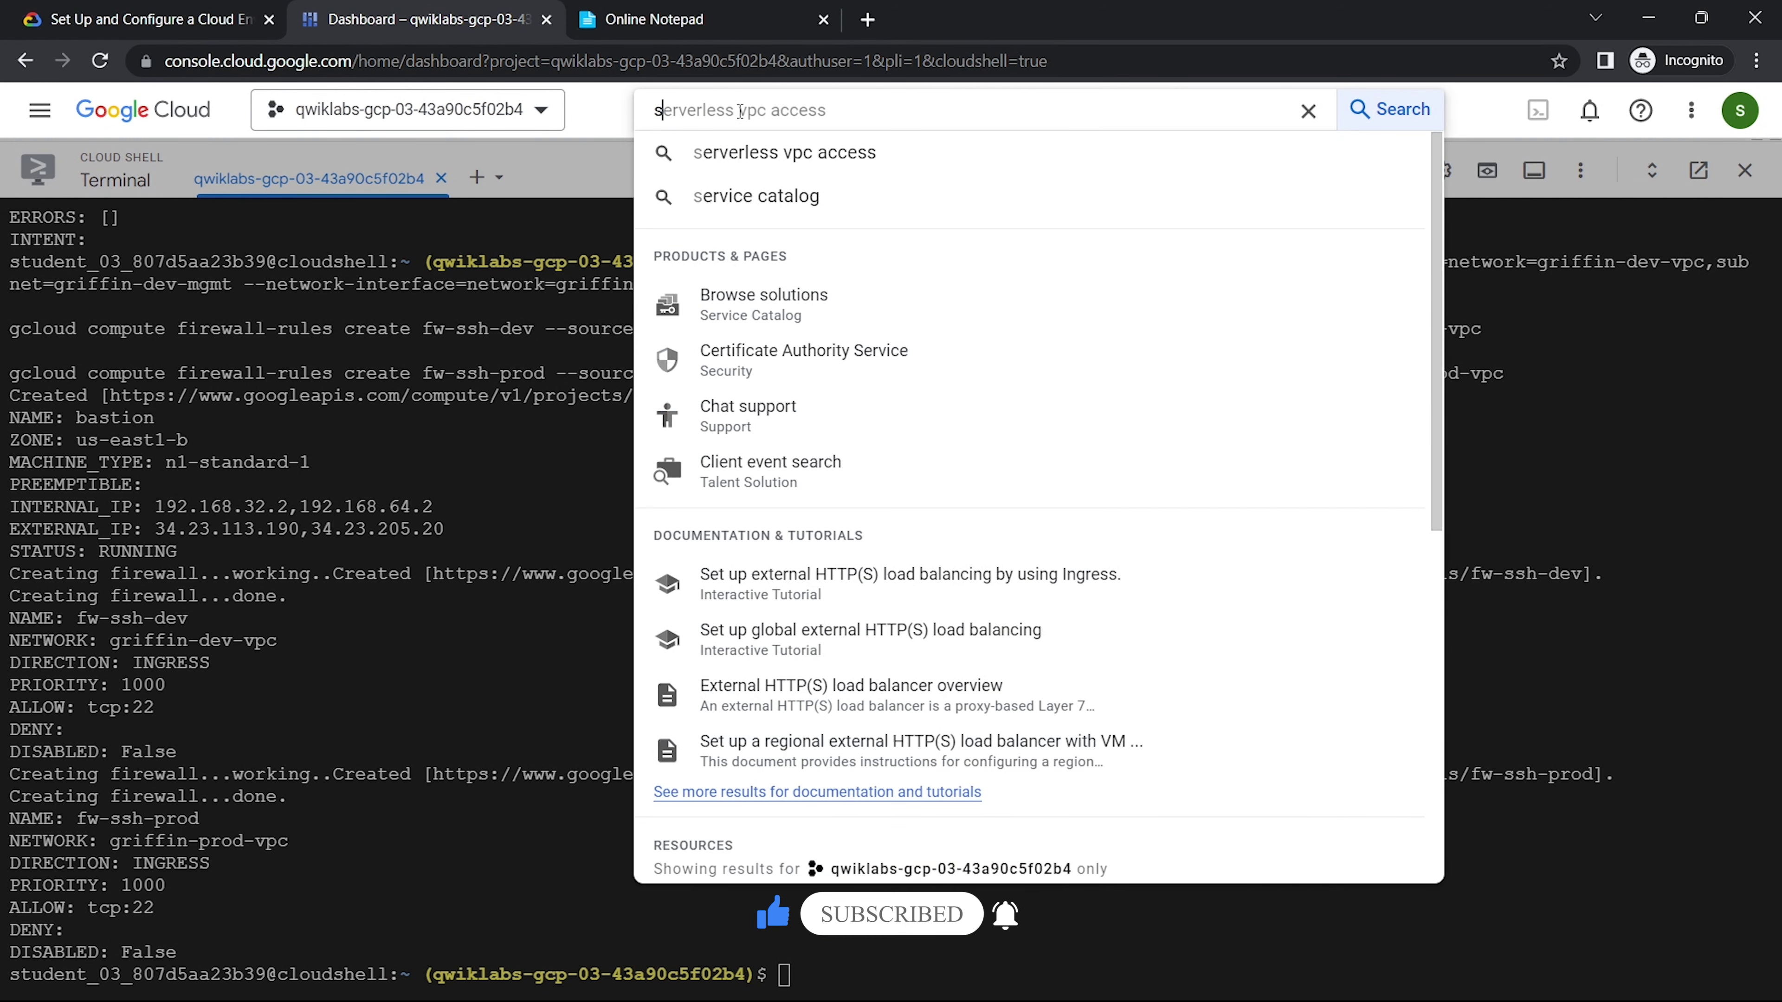
pyautogui.write('ql')
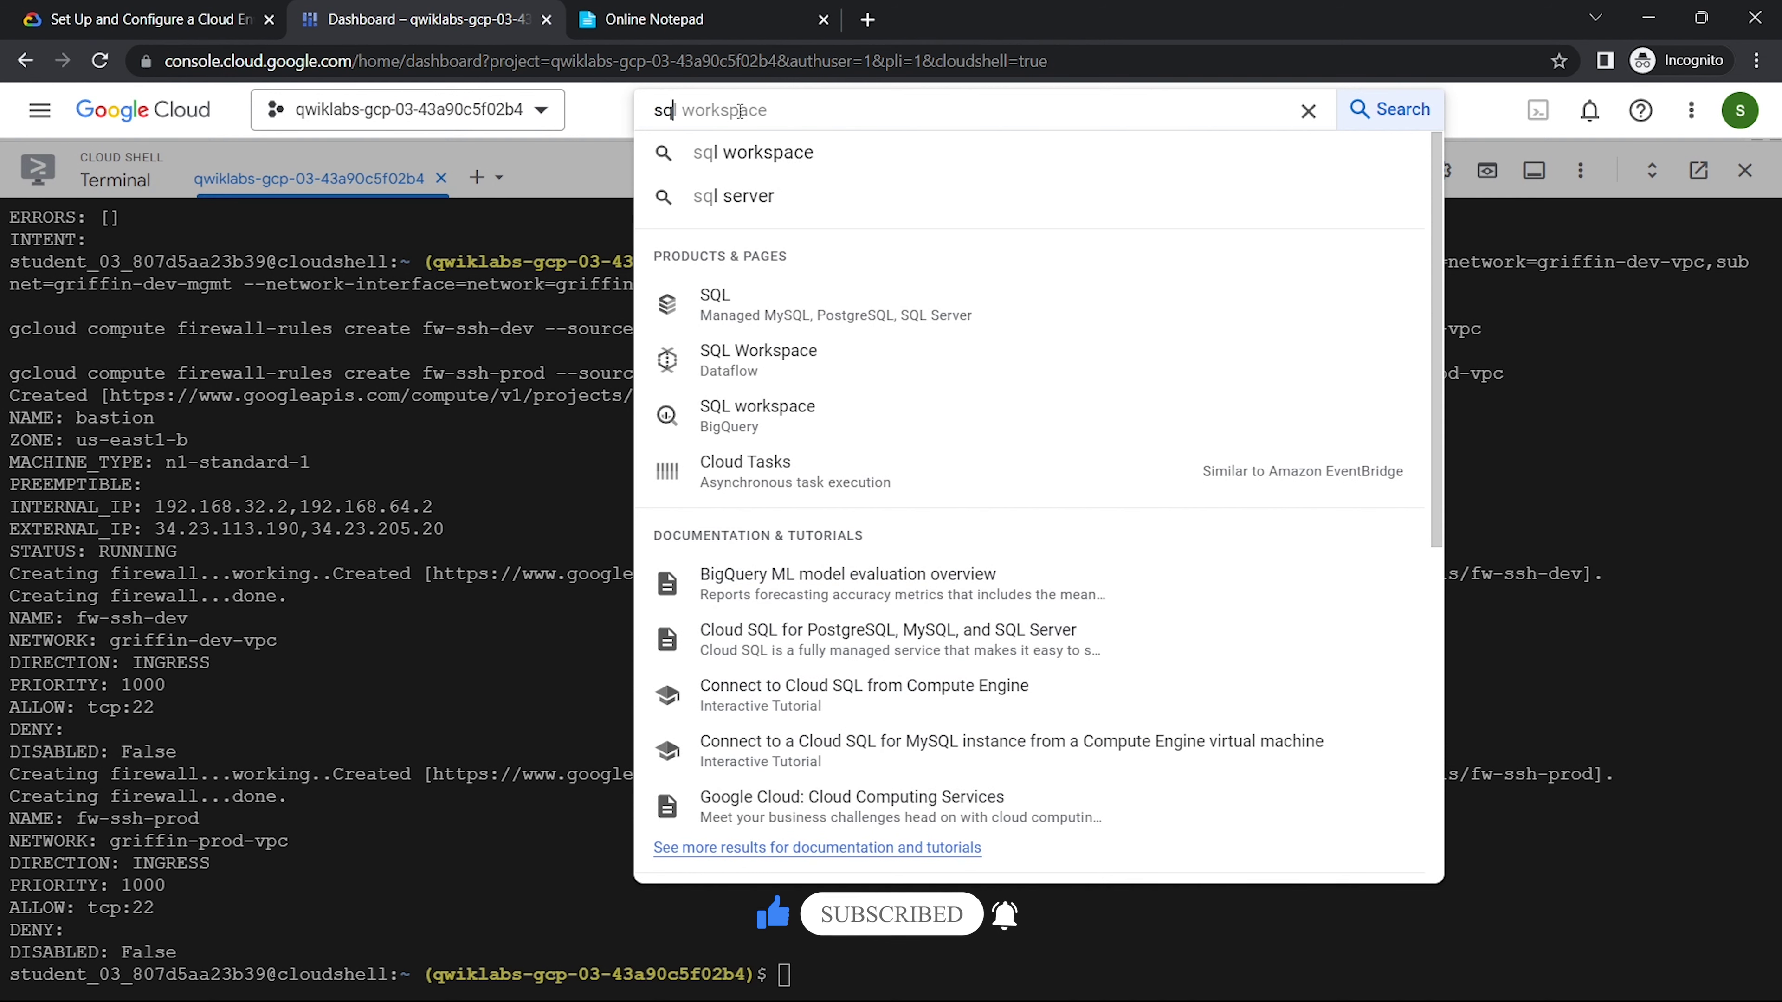
pyautogui.rightClick(789, 315)
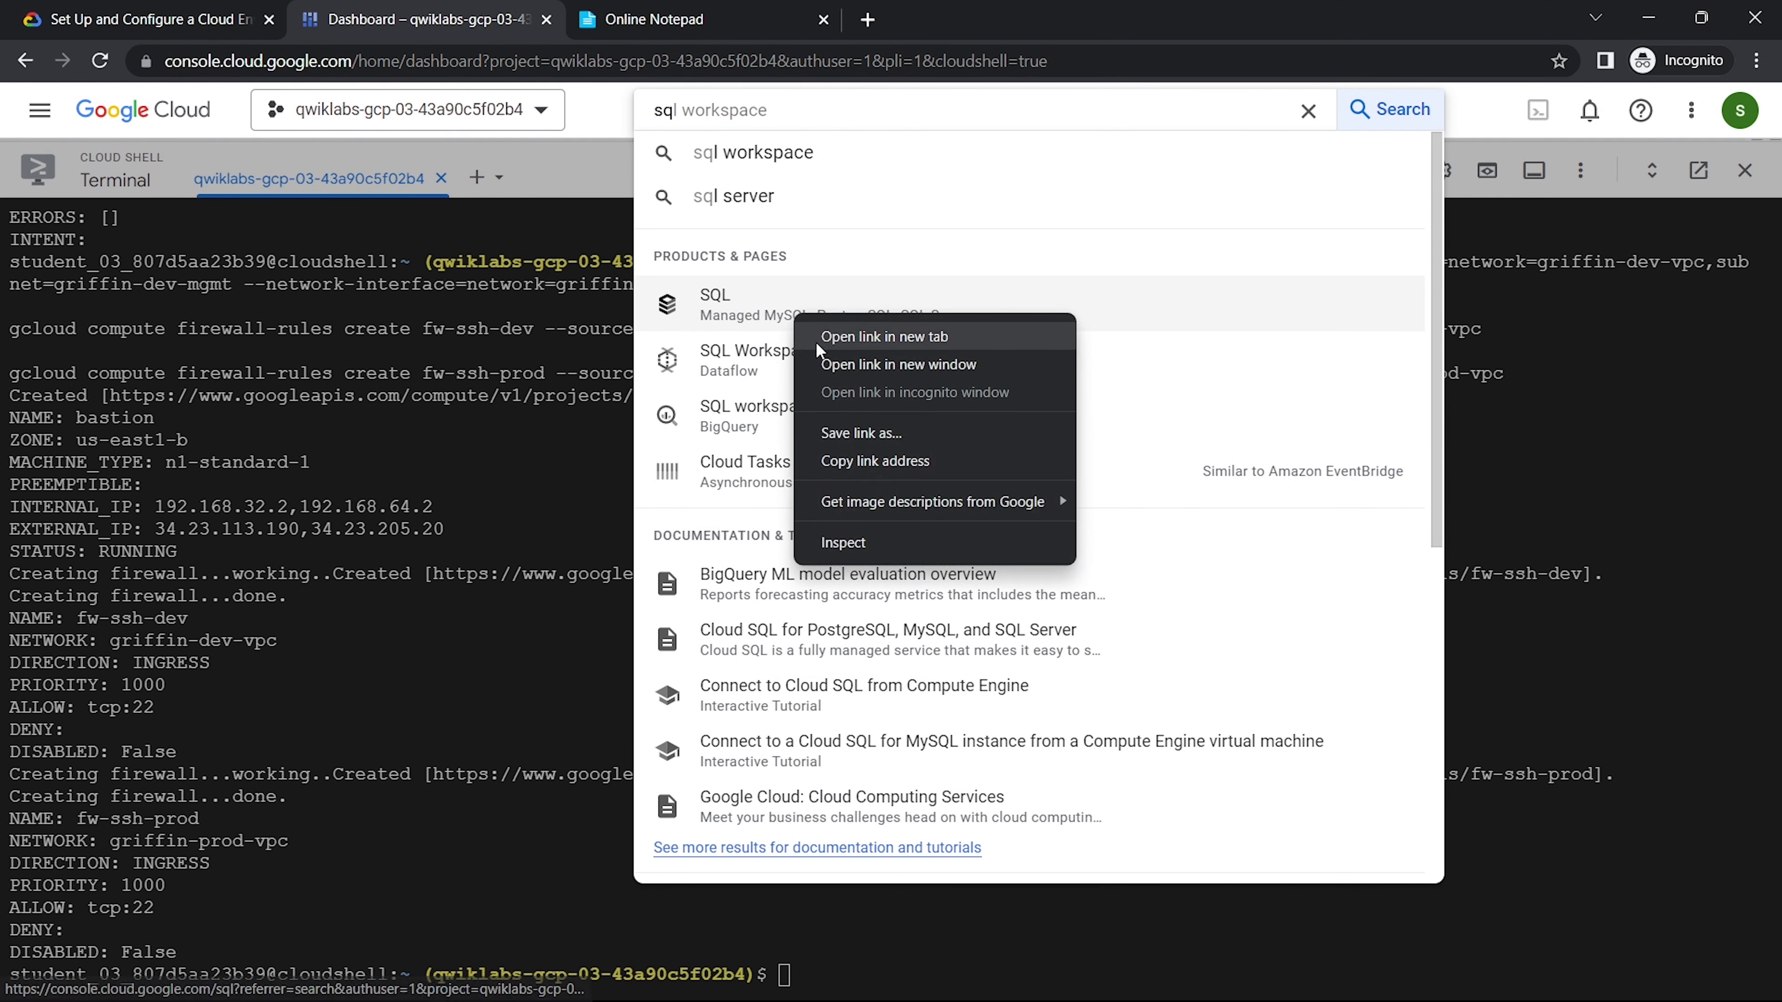
pyautogui.click(916, 336)
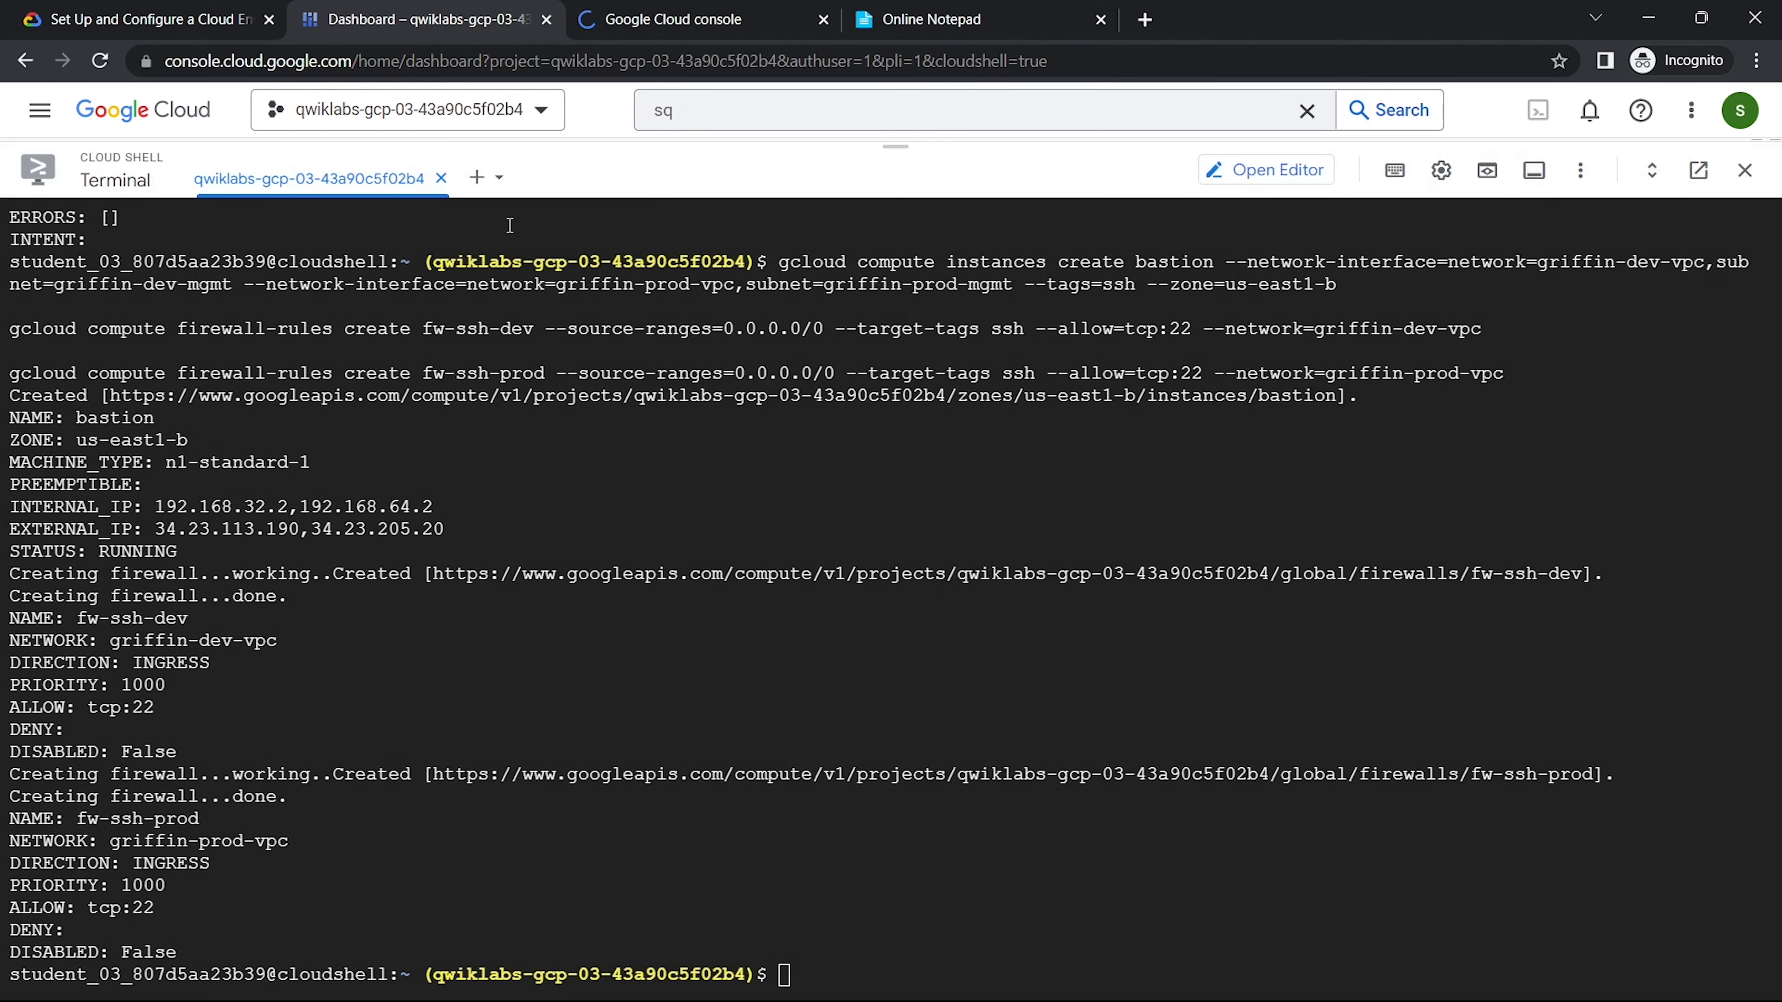
pyautogui.click(691, 15)
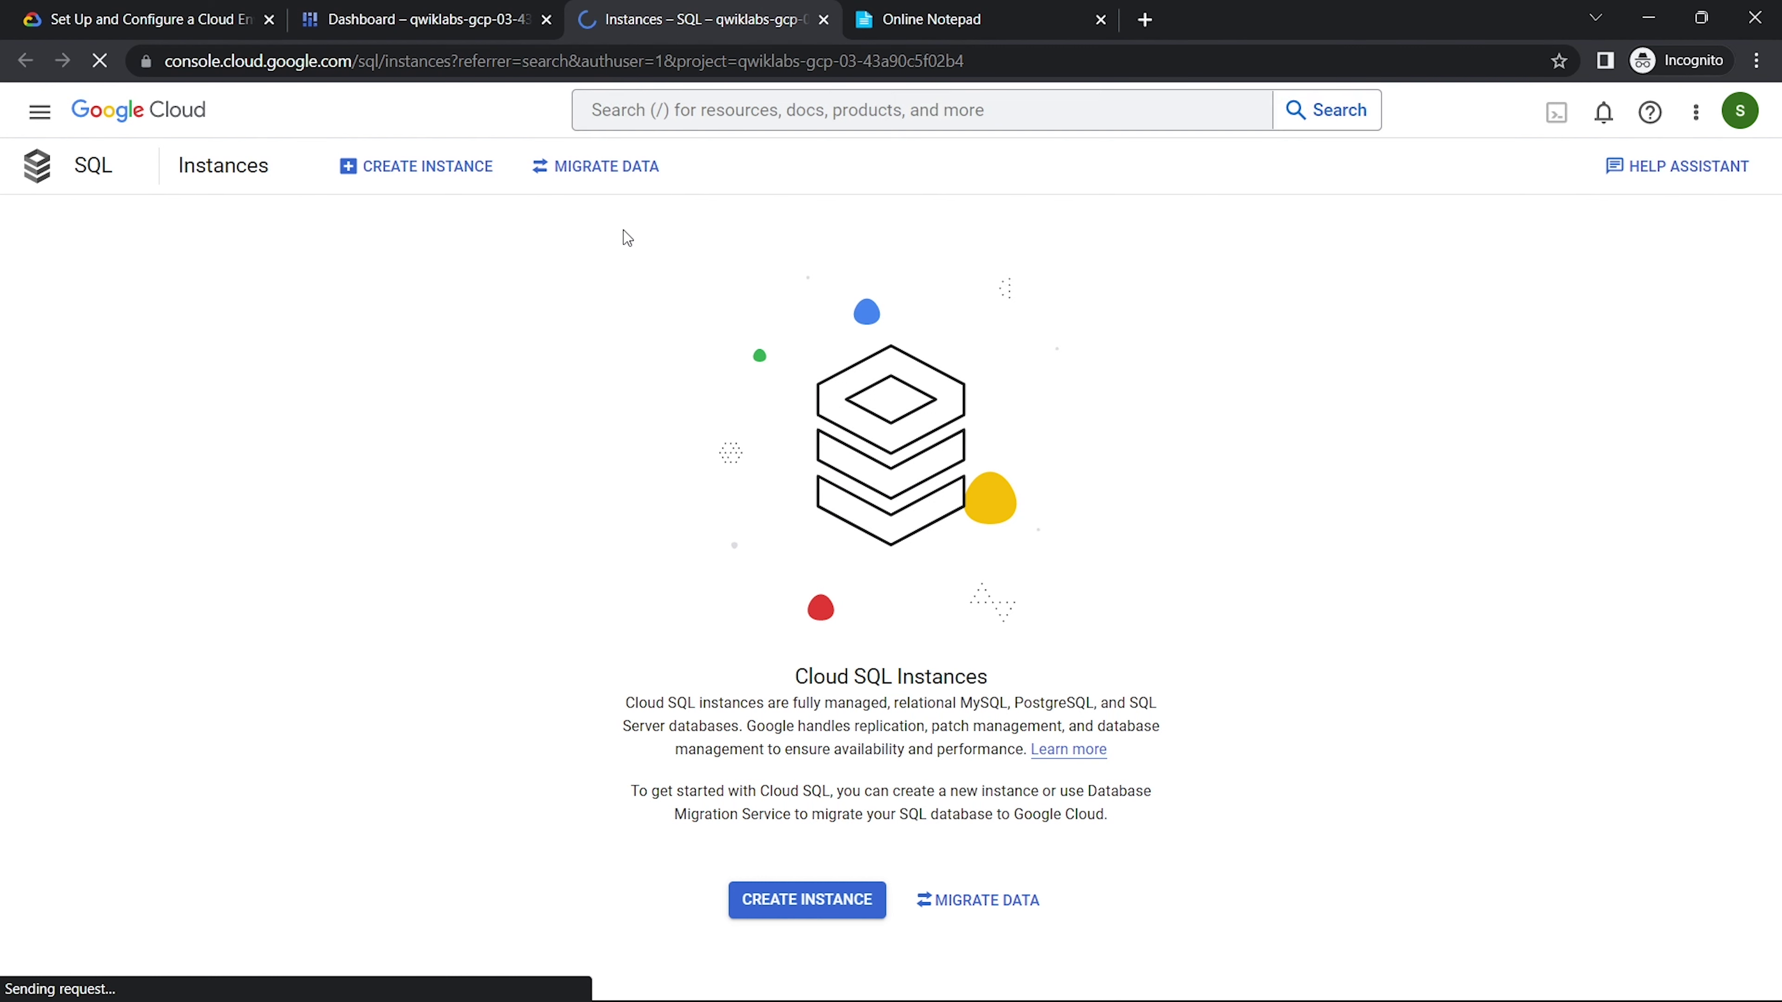
# Step: Start creating a MySQL instance and set its instance ID to griffin-dev-db, copied from the lab's Task 4 text
pyautogui.click(452, 168)
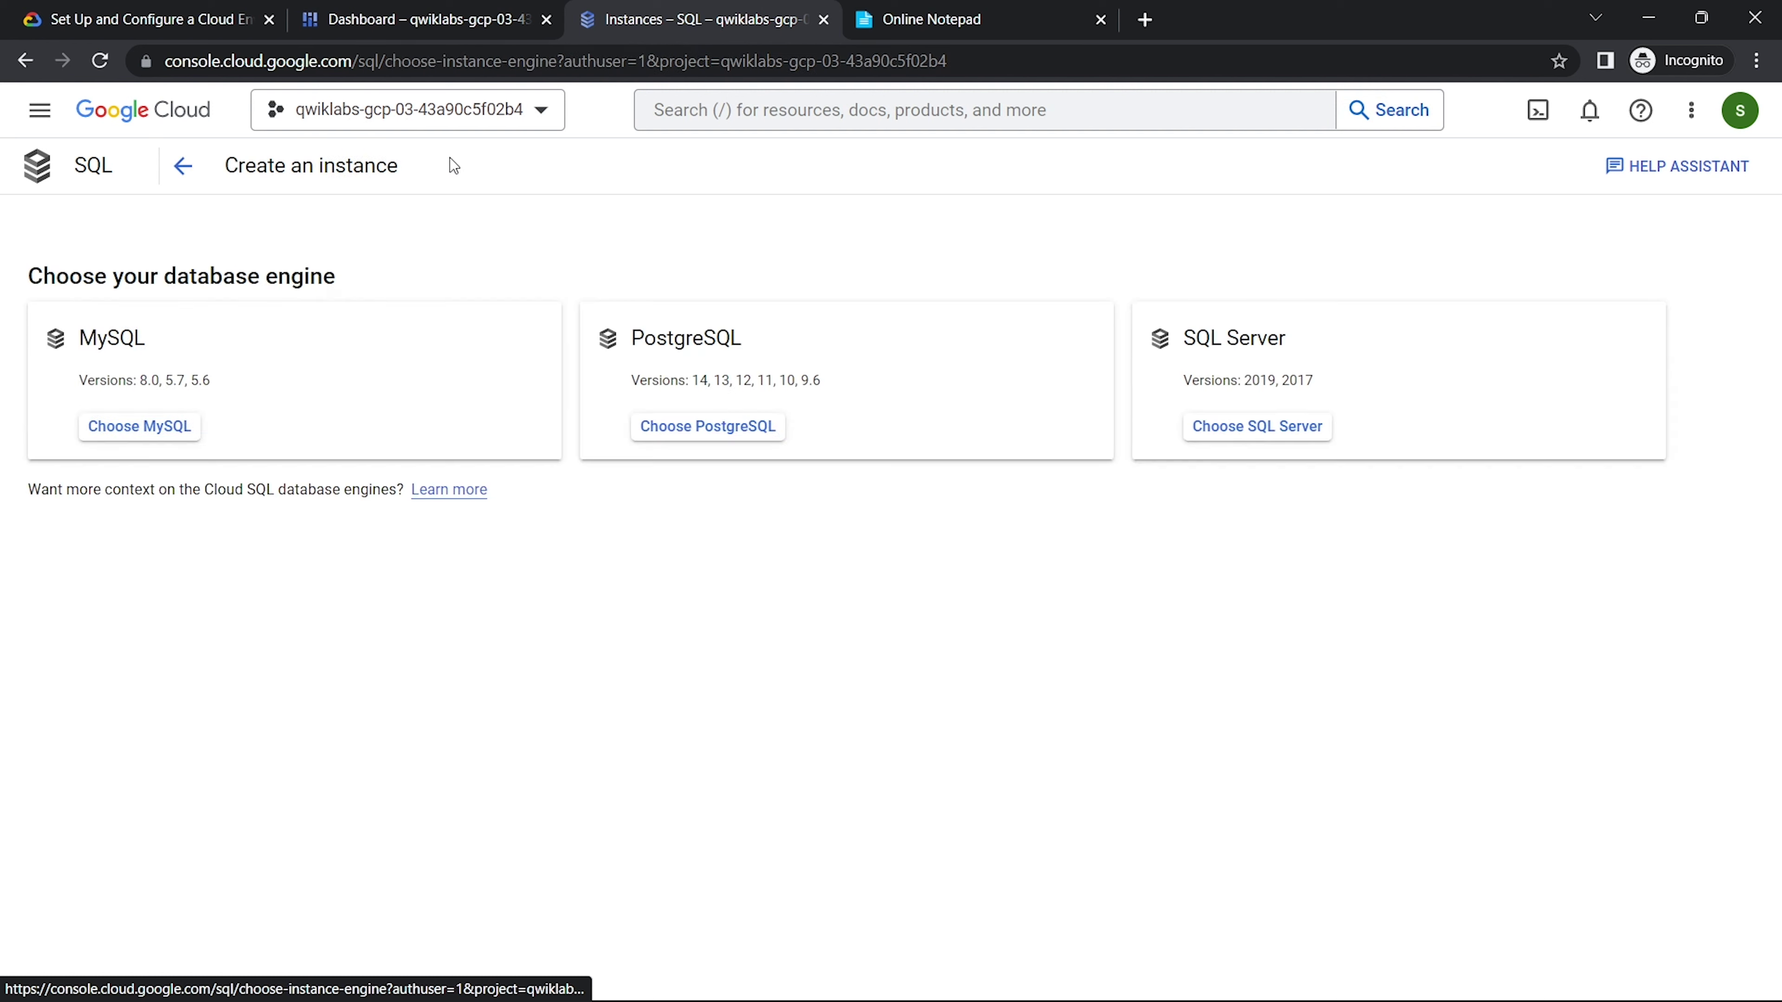
pyautogui.click(180, 420)
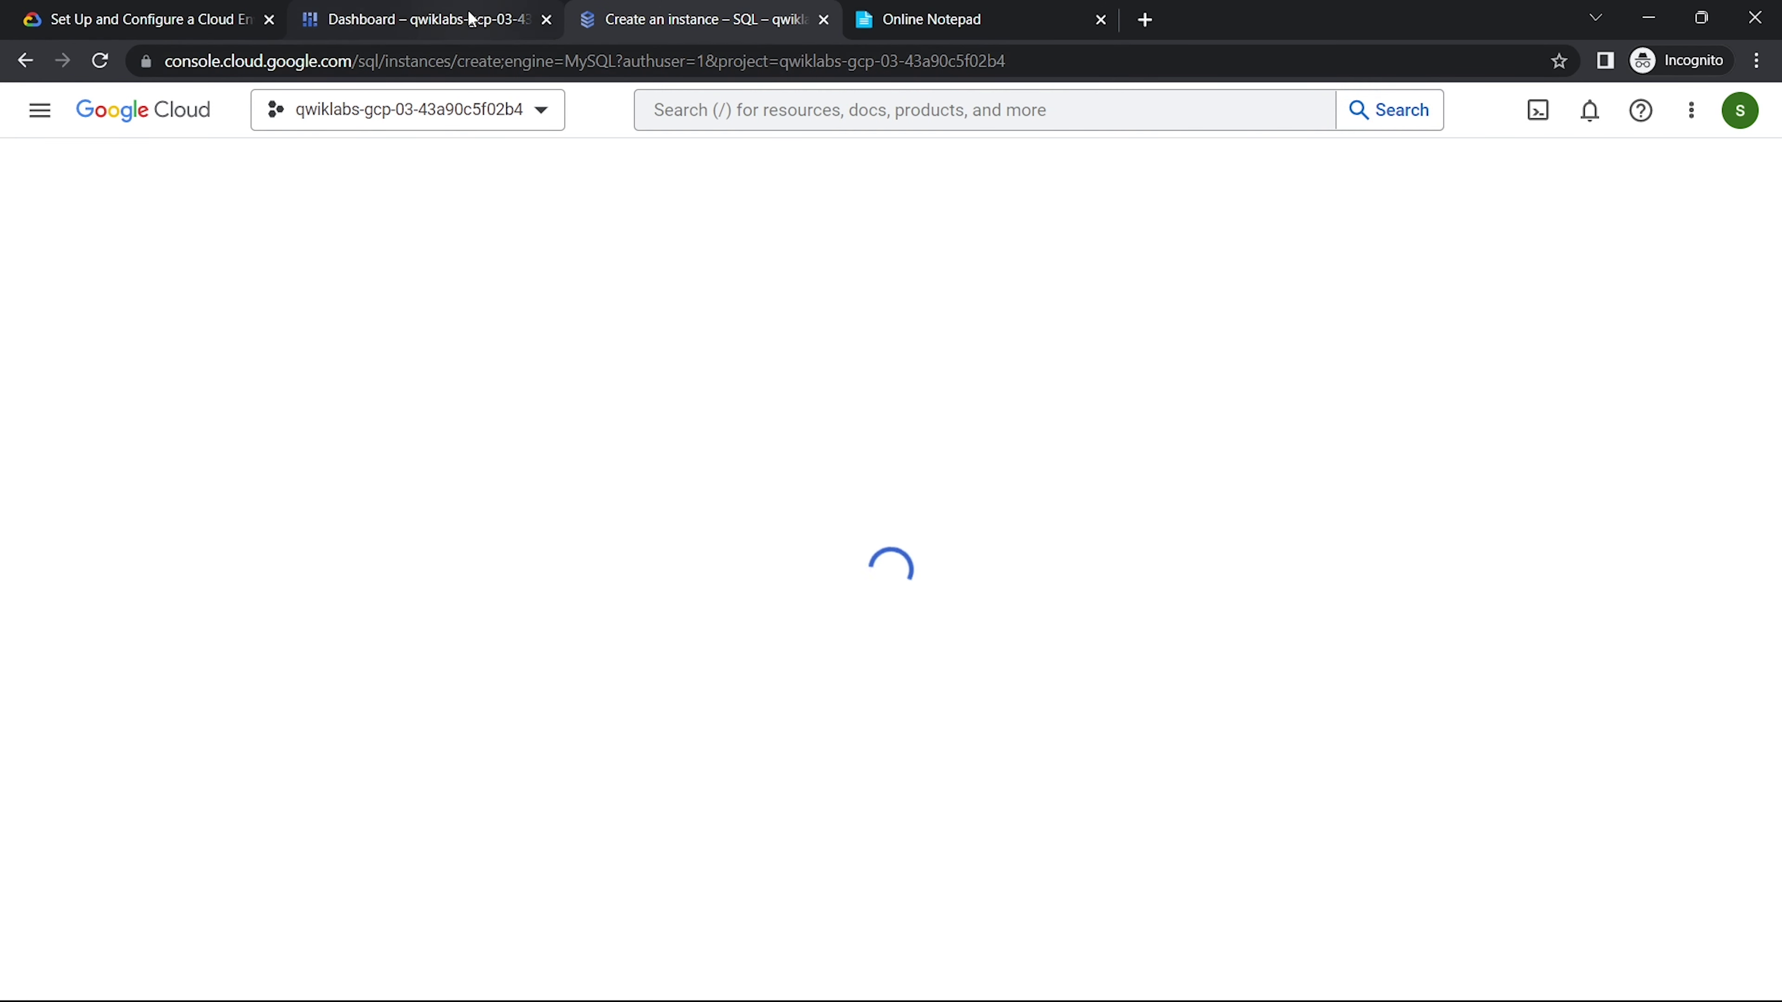
pyautogui.click(210, 19)
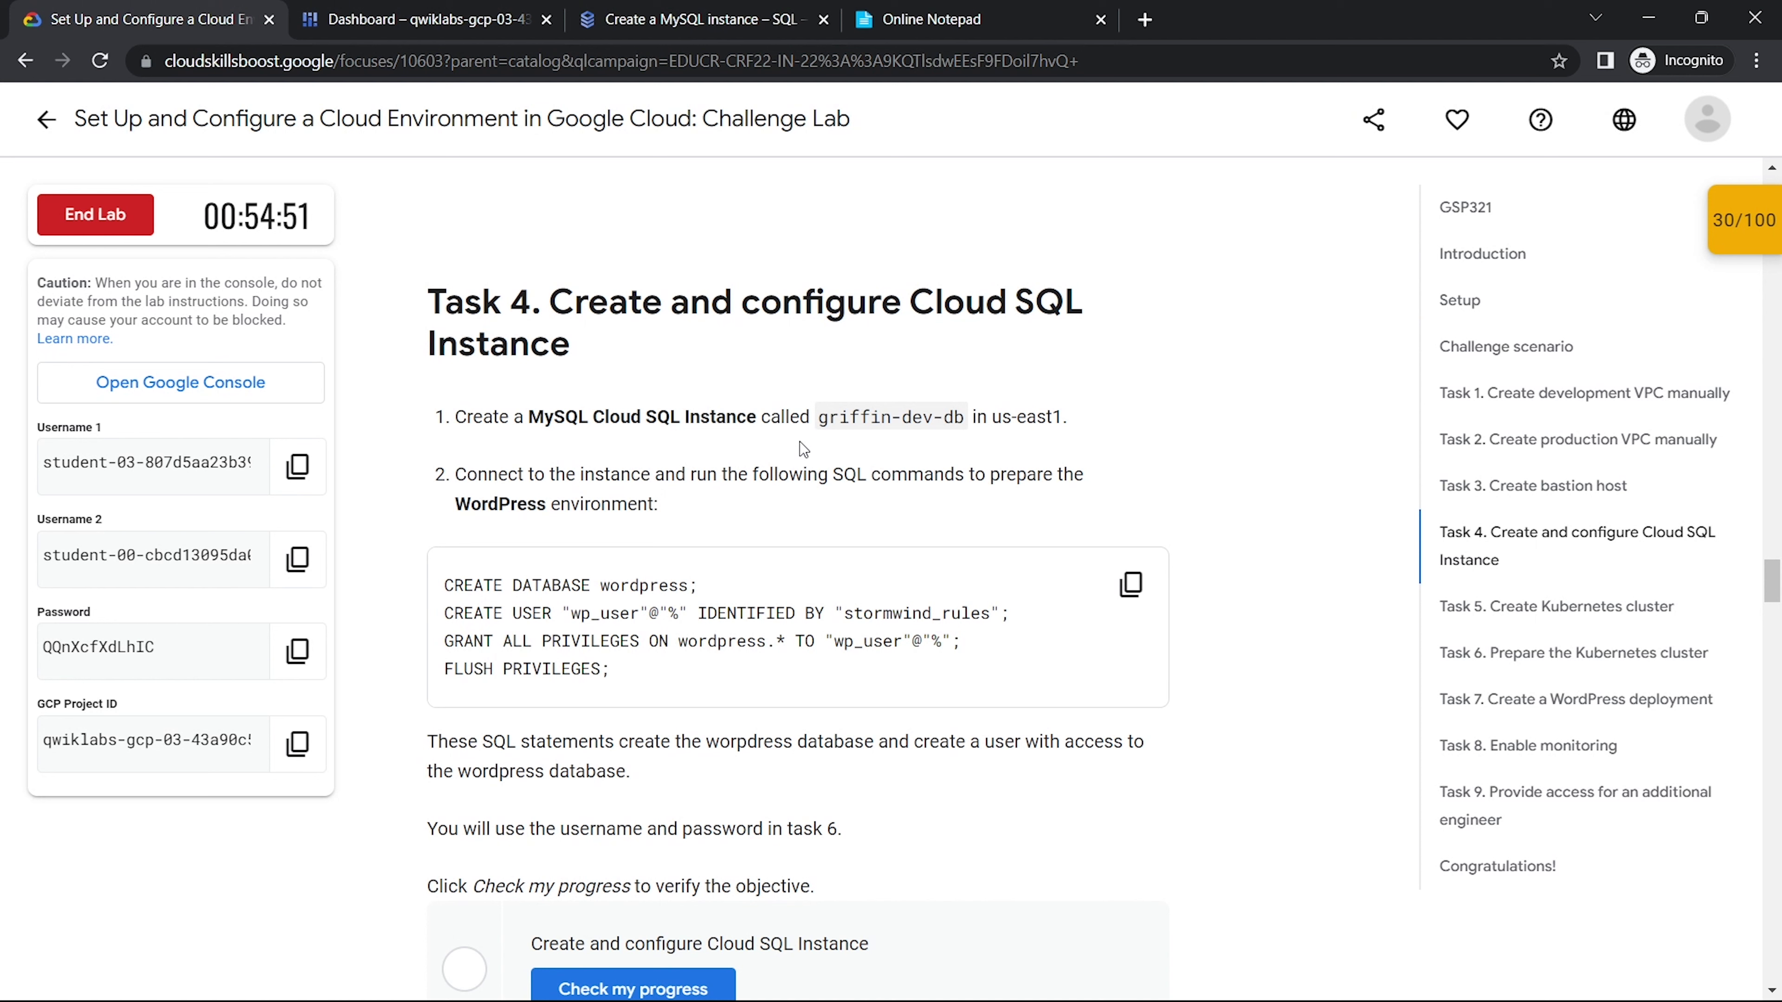
pyautogui.doubleClick(814, 422)
pyautogui.moveTo(821, 421); pyautogui.dragTo(965, 415)
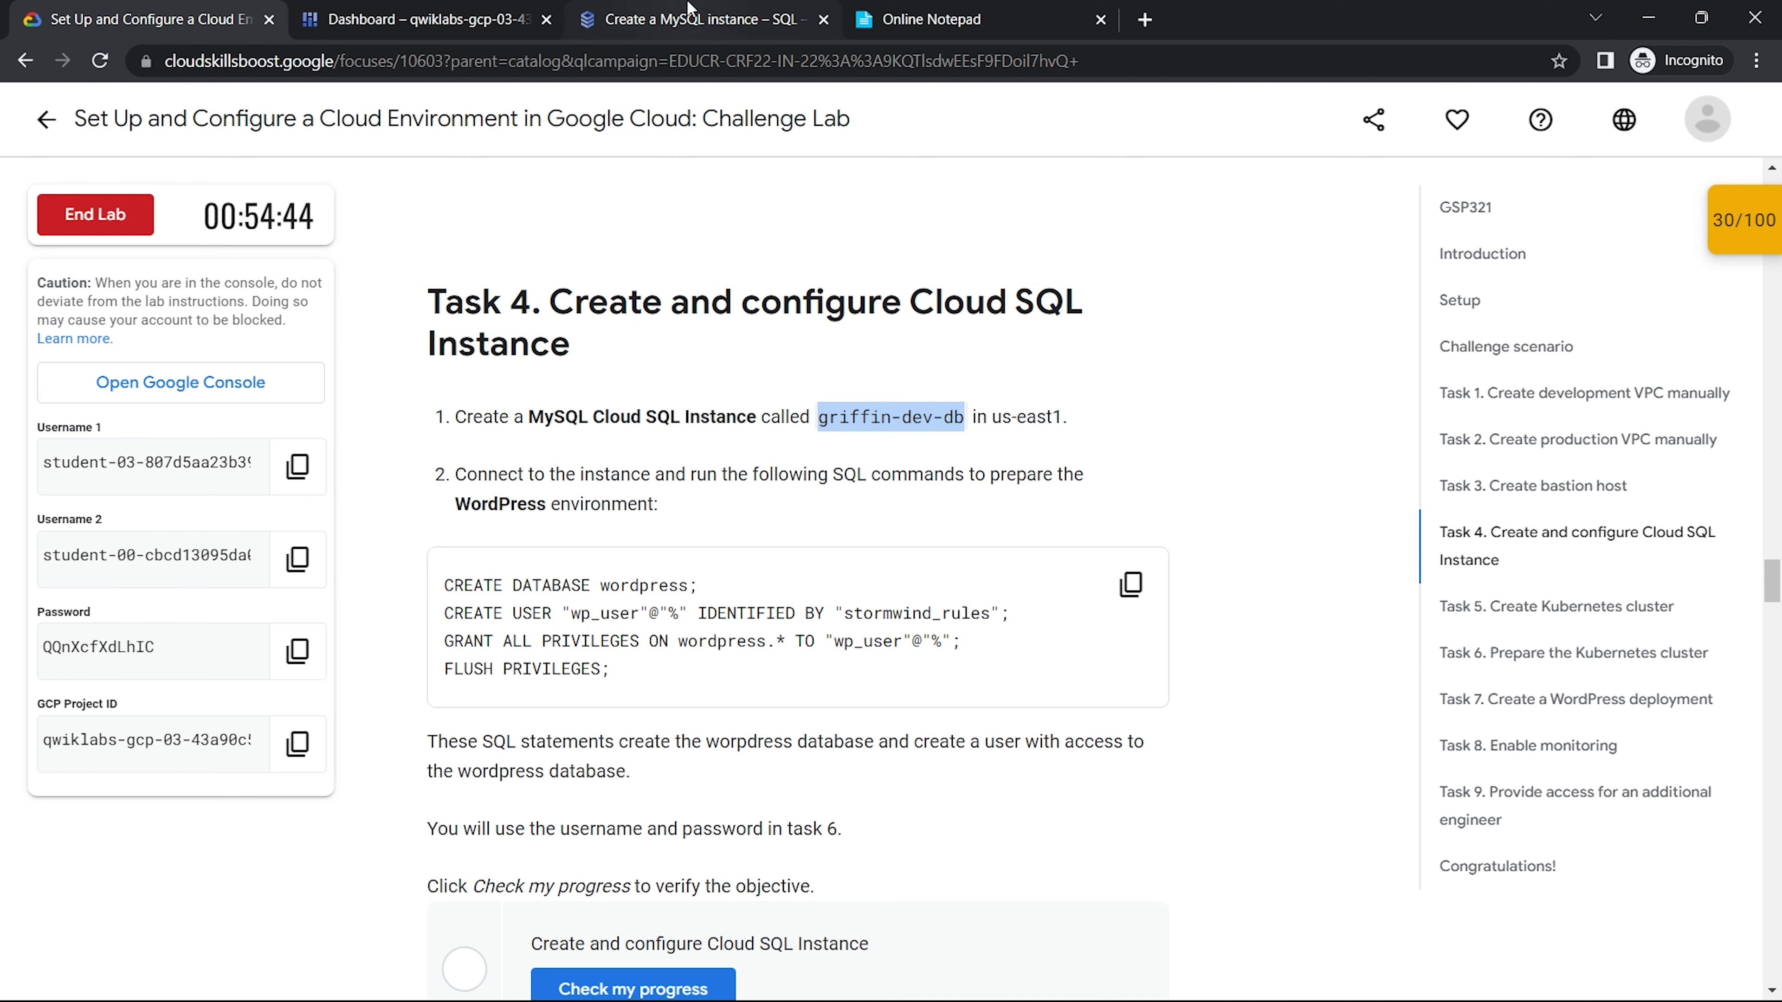
pyautogui.click(691, 19)
pyautogui.click(334, 278)
pyautogui.hotkey('ctrl', 'v')
# Step: Enter the root password from the notepad's Task 4 section for the instance and set the database version to MySQL 5.7
pyautogui.click(880, 10)
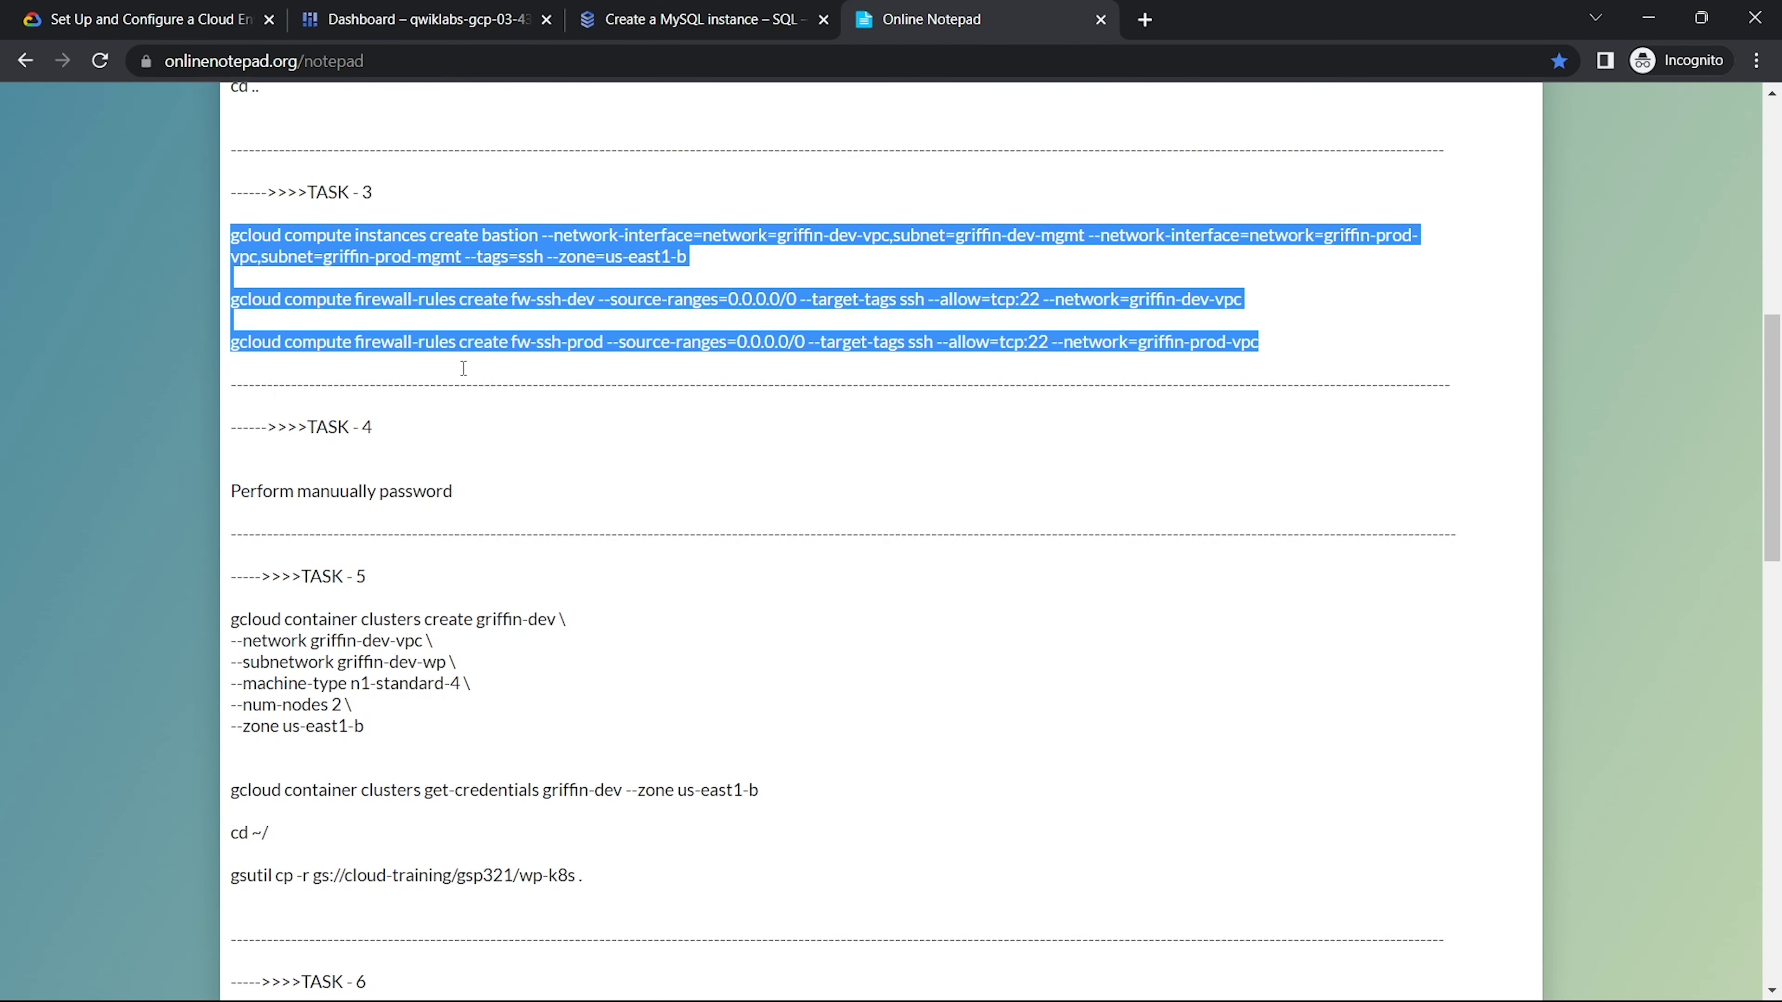
pyautogui.moveTo(384, 491); pyautogui.dragTo(458, 493)
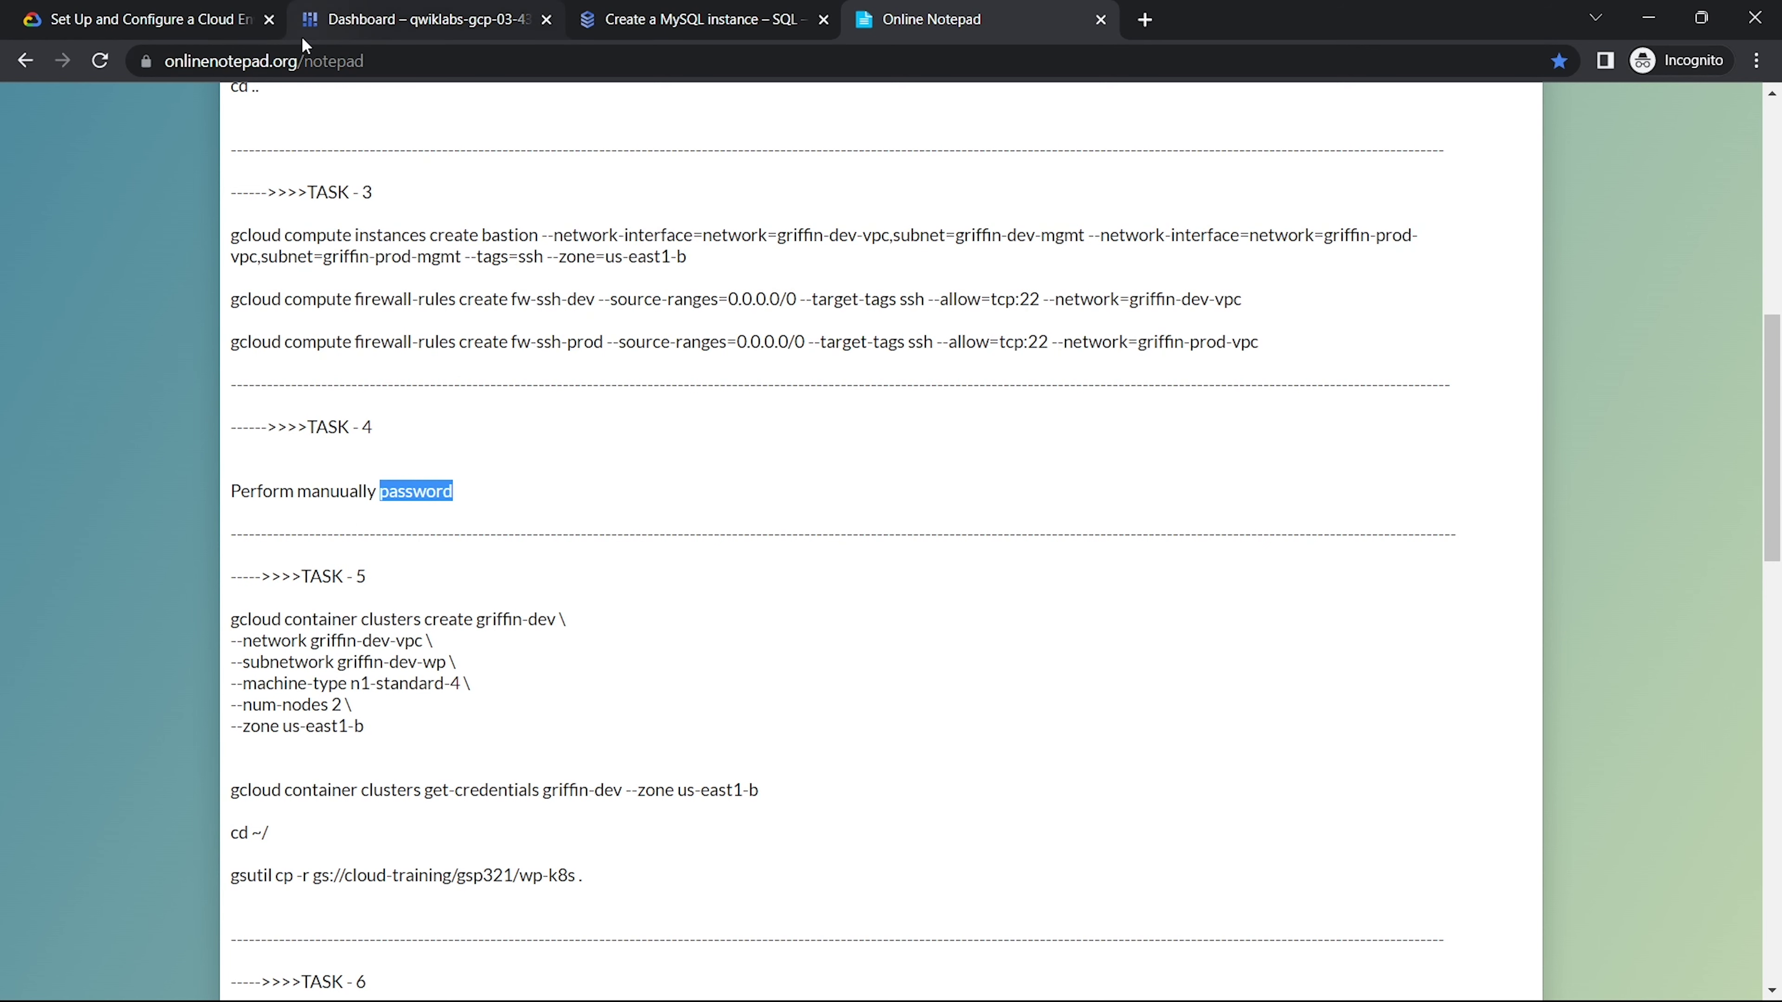
pyautogui.click(336, 19)
pyautogui.click(158, 19)
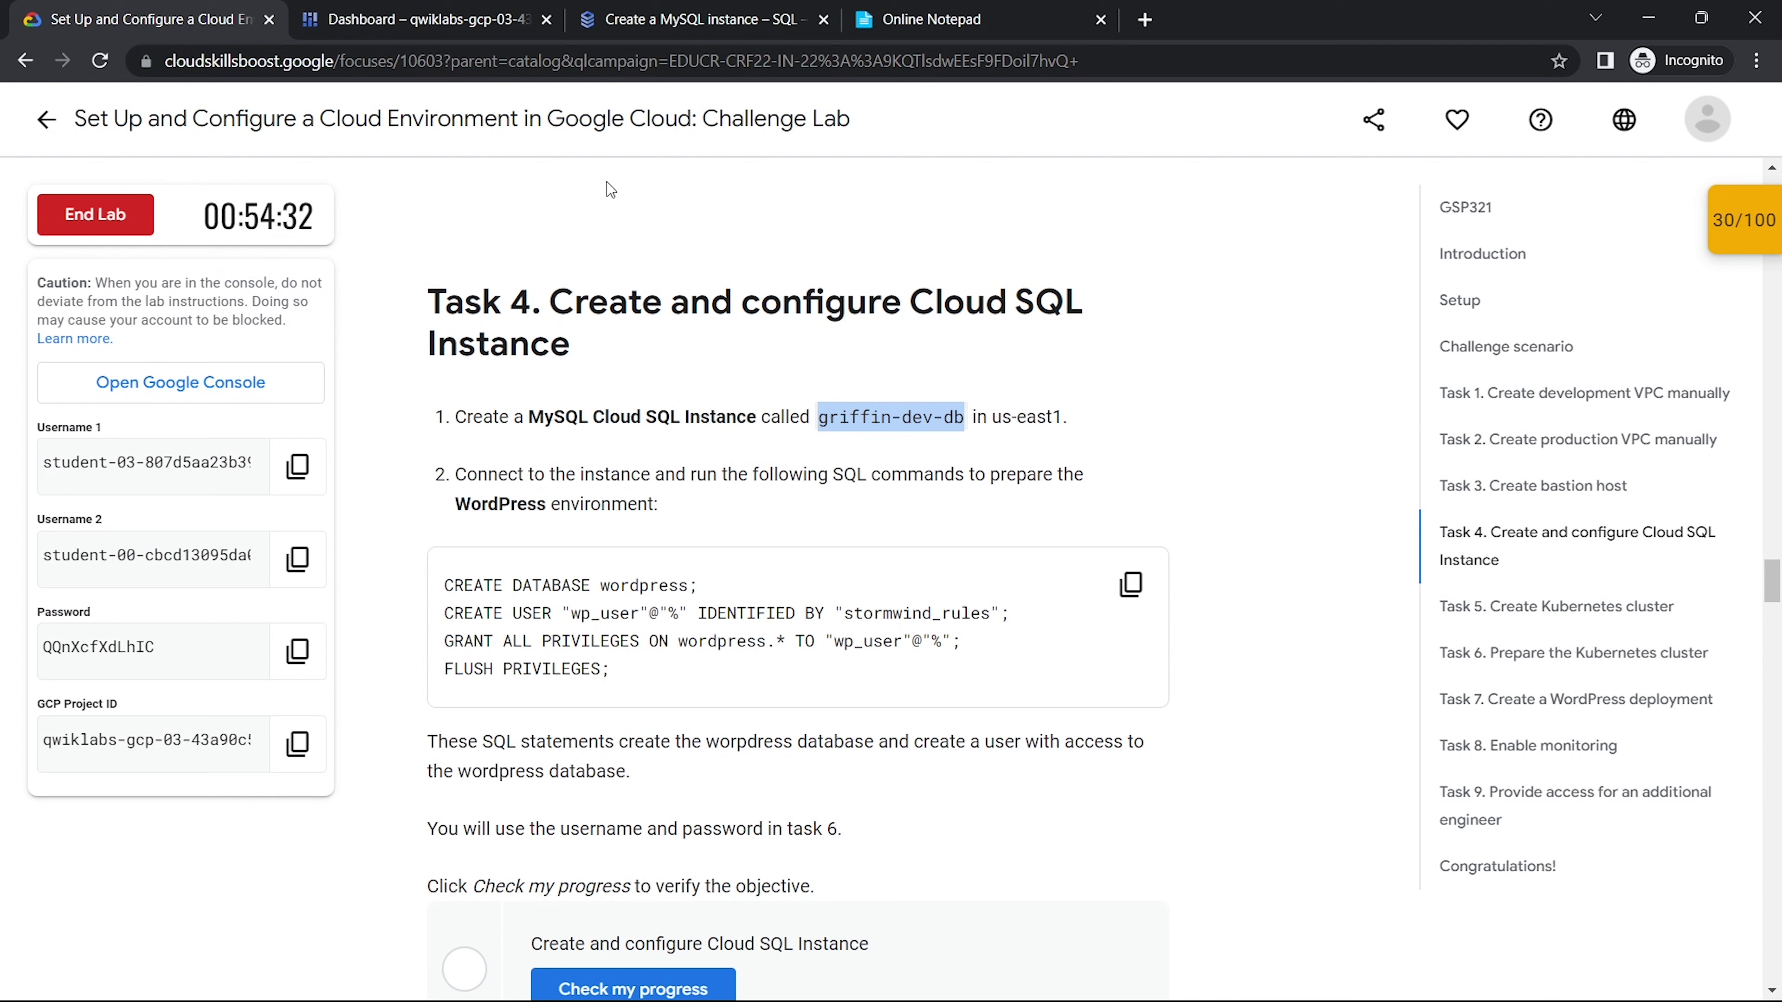
pyautogui.click(484, 10)
pyautogui.click(691, 19)
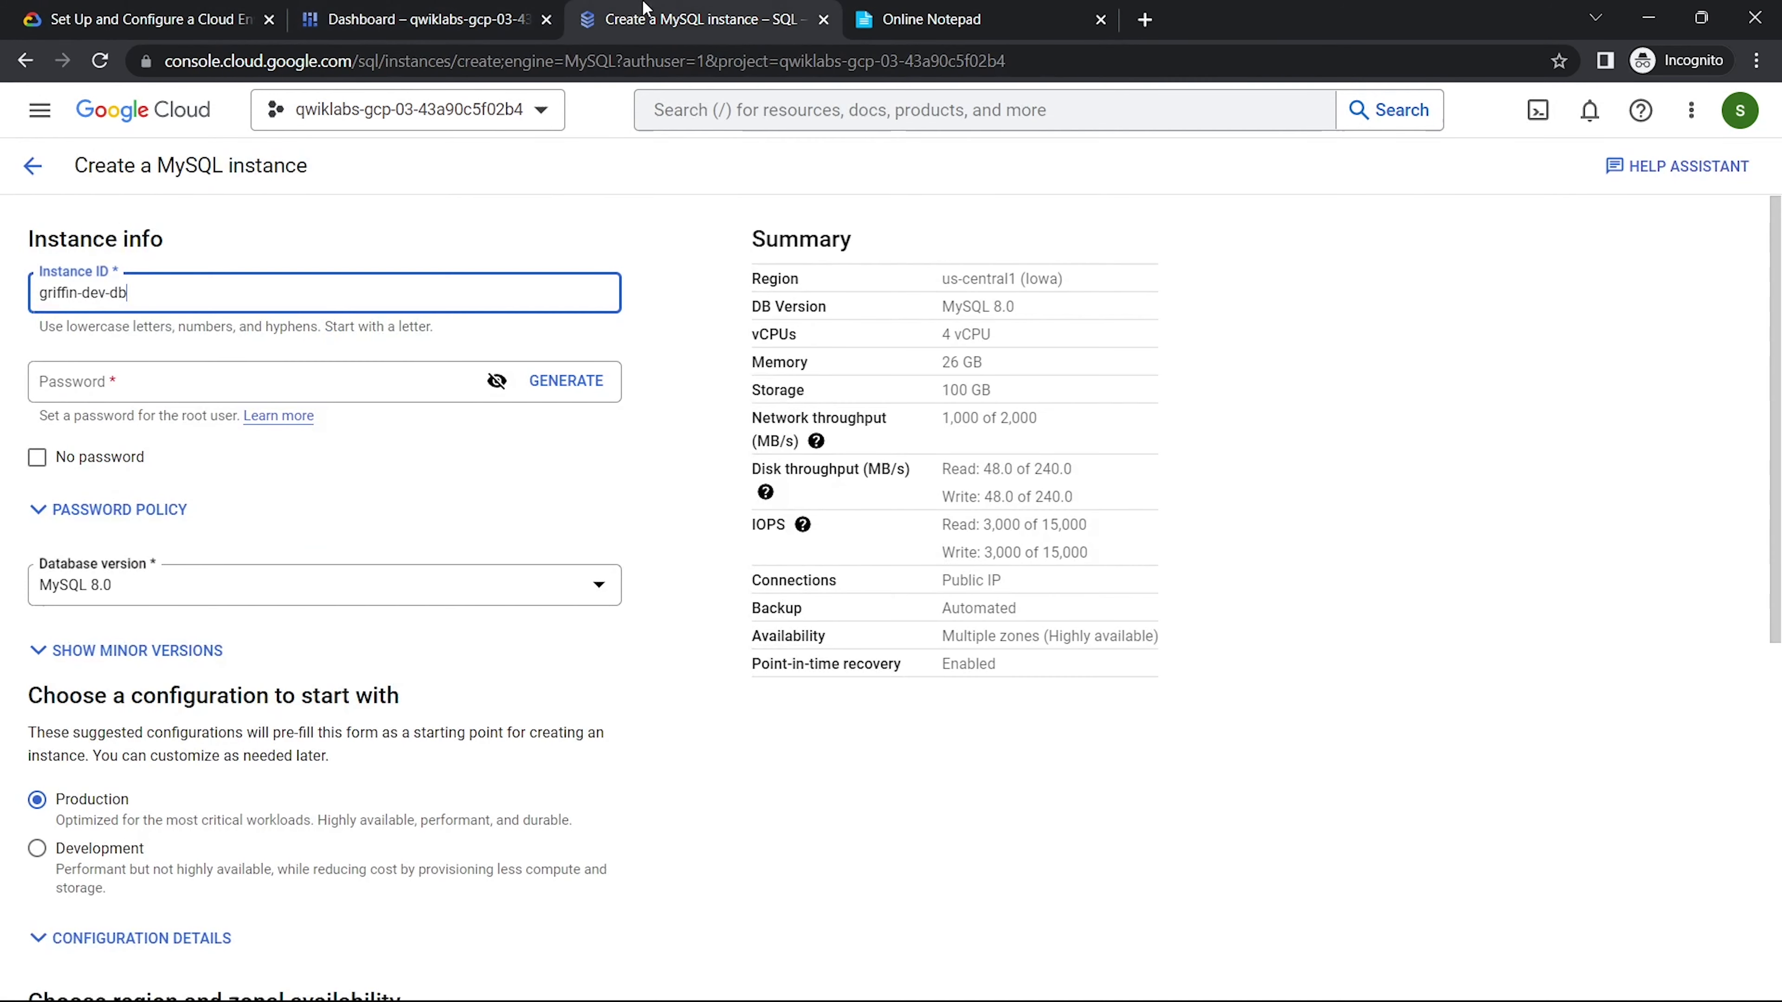
pyautogui.click(246, 386)
pyautogui.hotkey('ctrl', 'v')
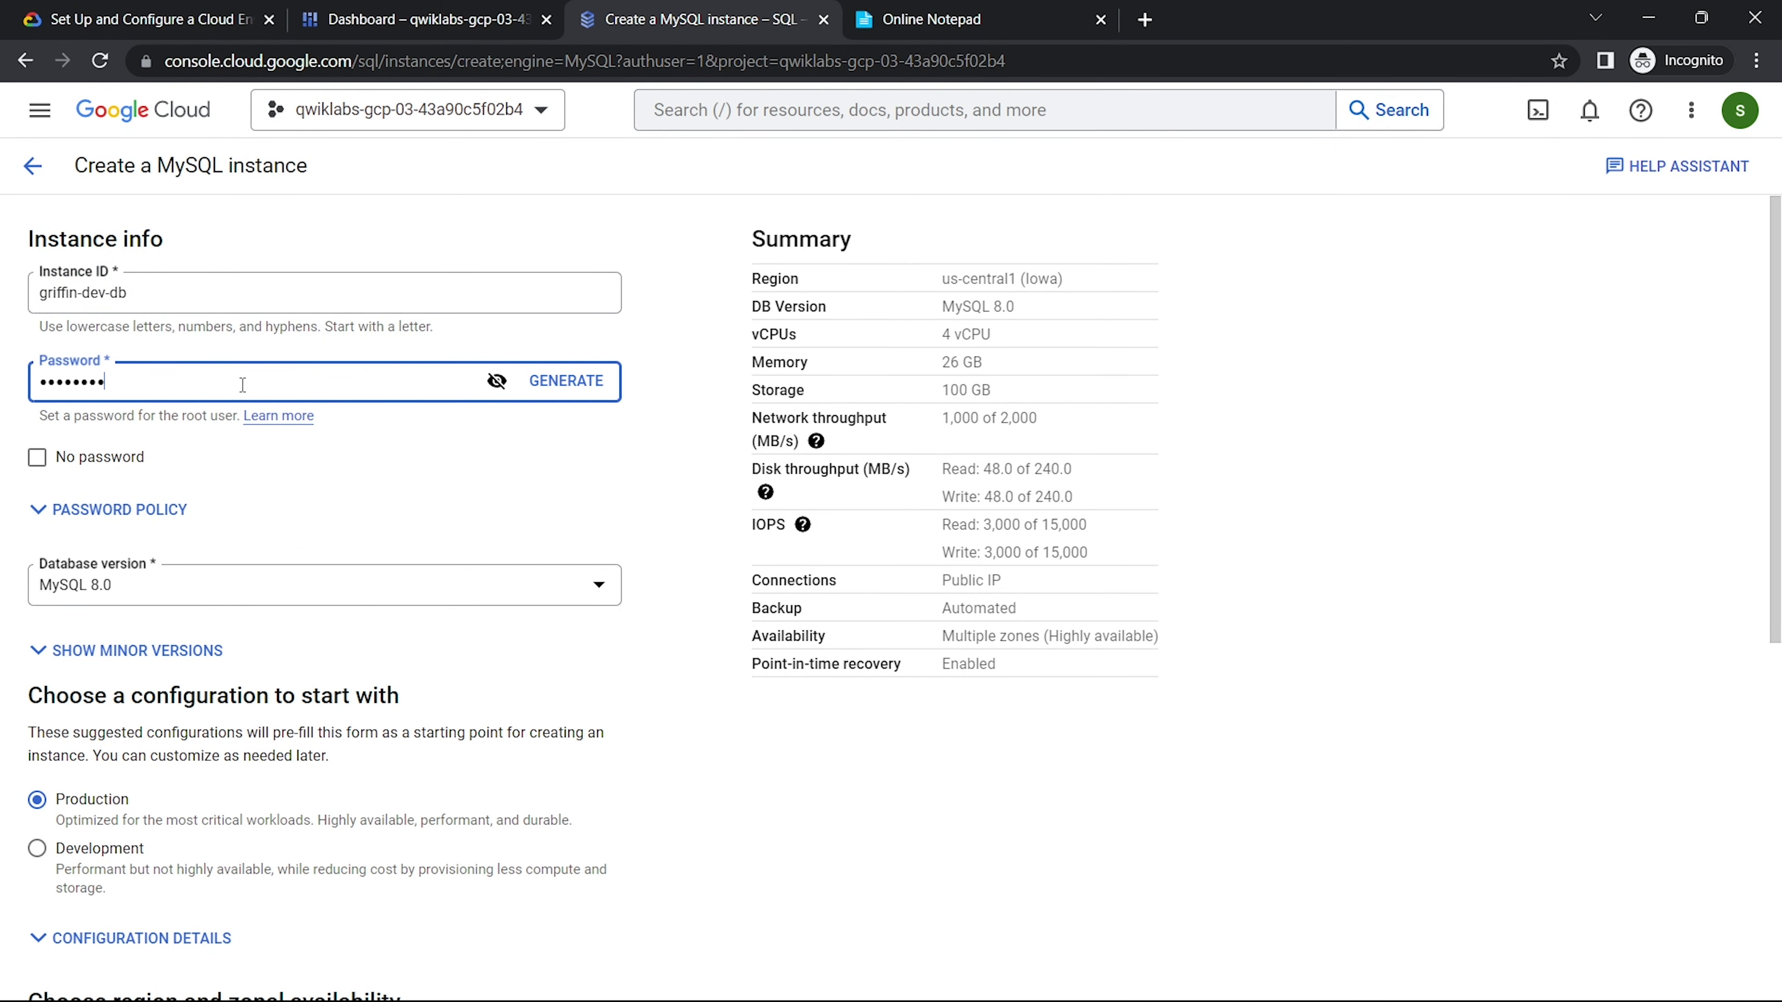
pyautogui.click(497, 381)
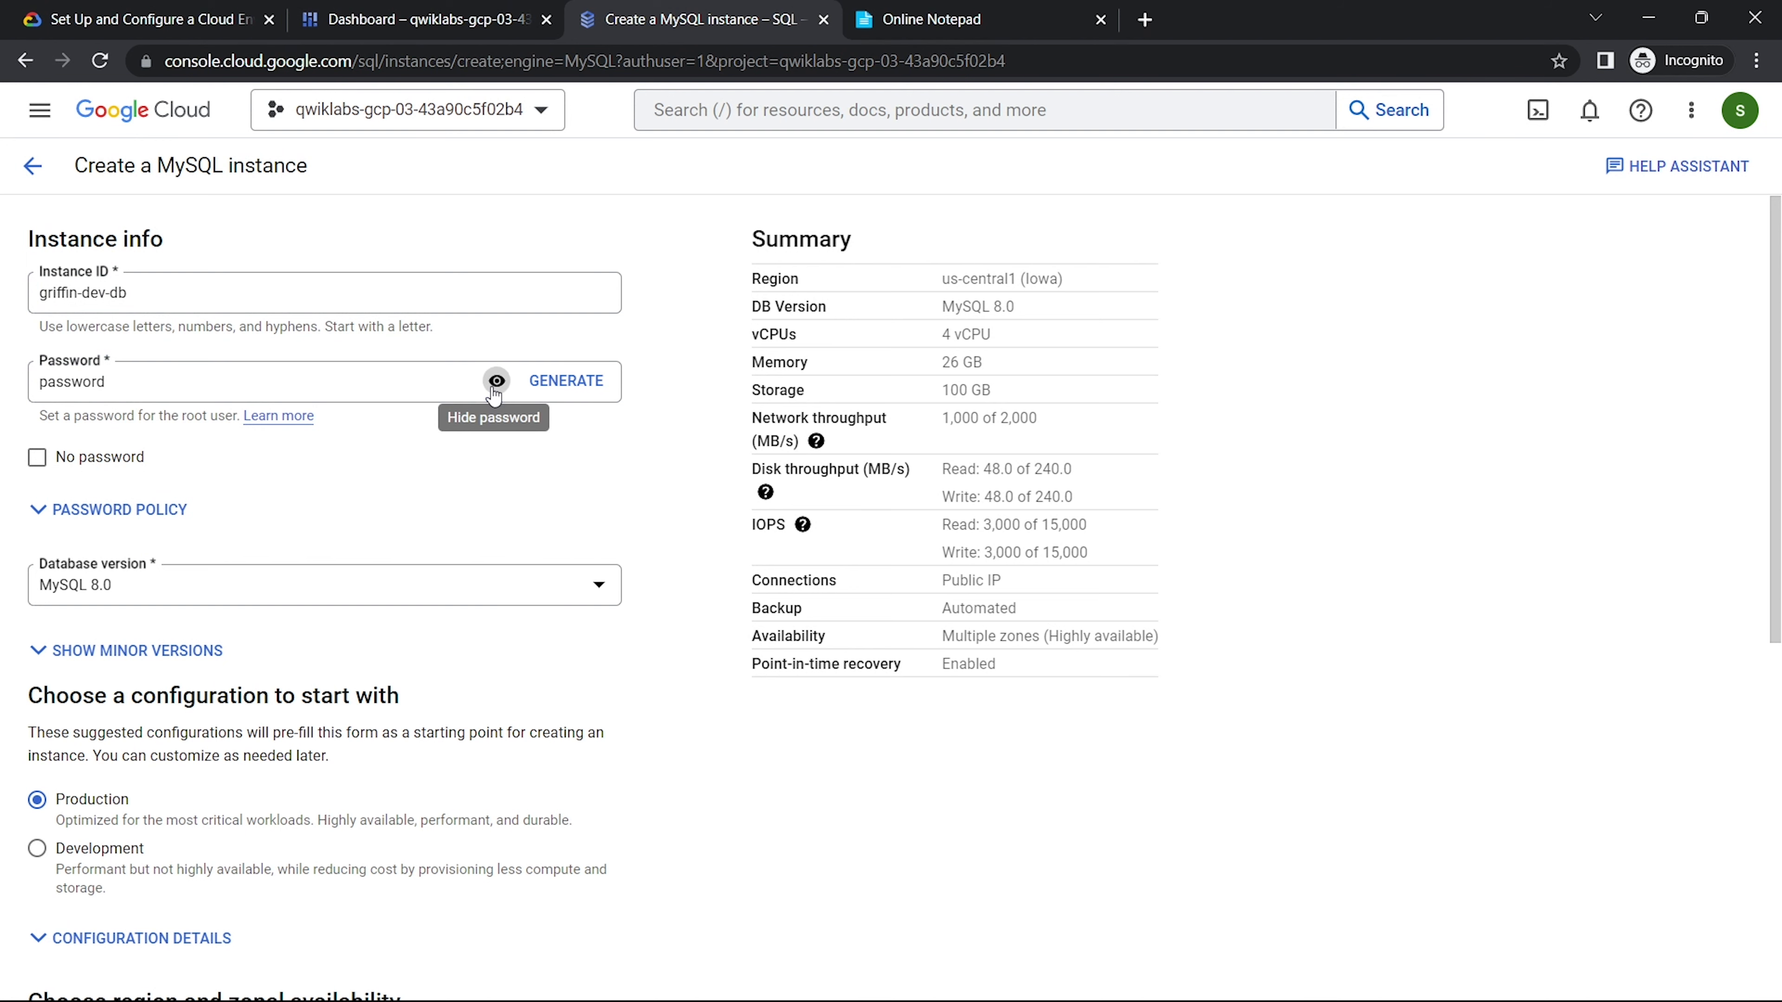
pyautogui.click(326, 576)
pyautogui.click(267, 652)
# Step: Set the instance's region to us-east1 (South Carolina) as the lab's Task 4 requires, and create the instance
pyautogui.scroll(-9, 264, 643)
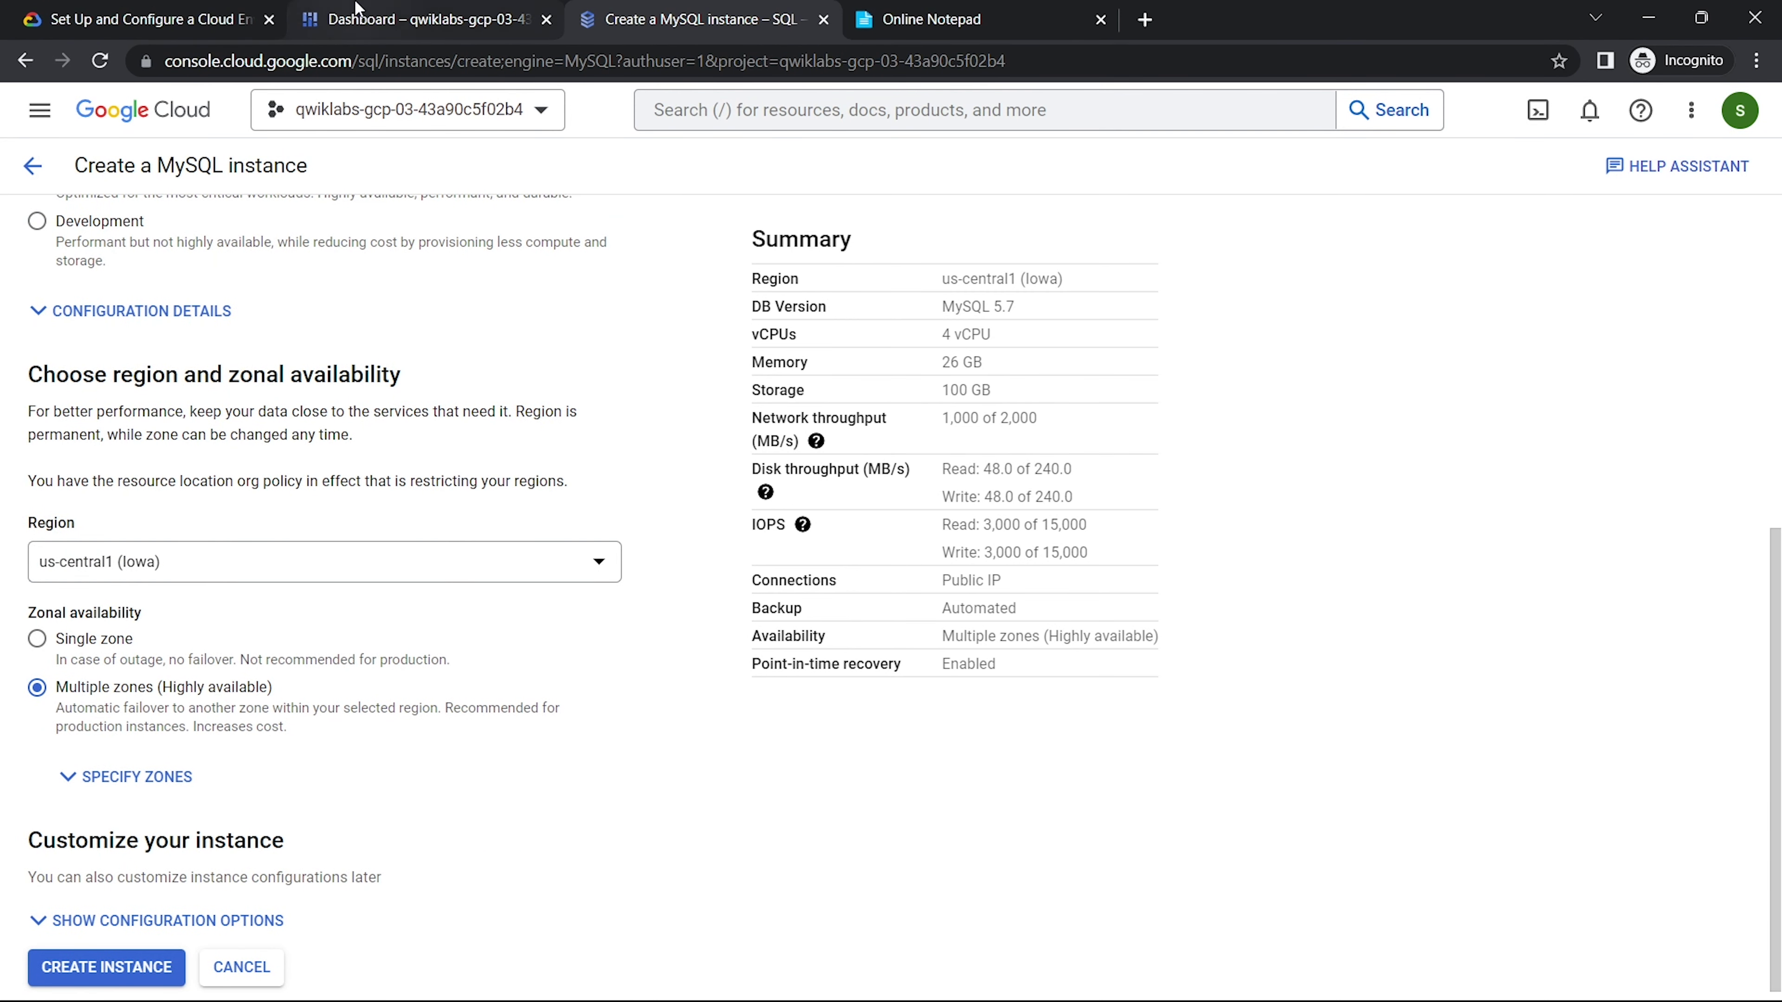
pyautogui.click(140, 19)
pyautogui.scroll(-3, 673, 389)
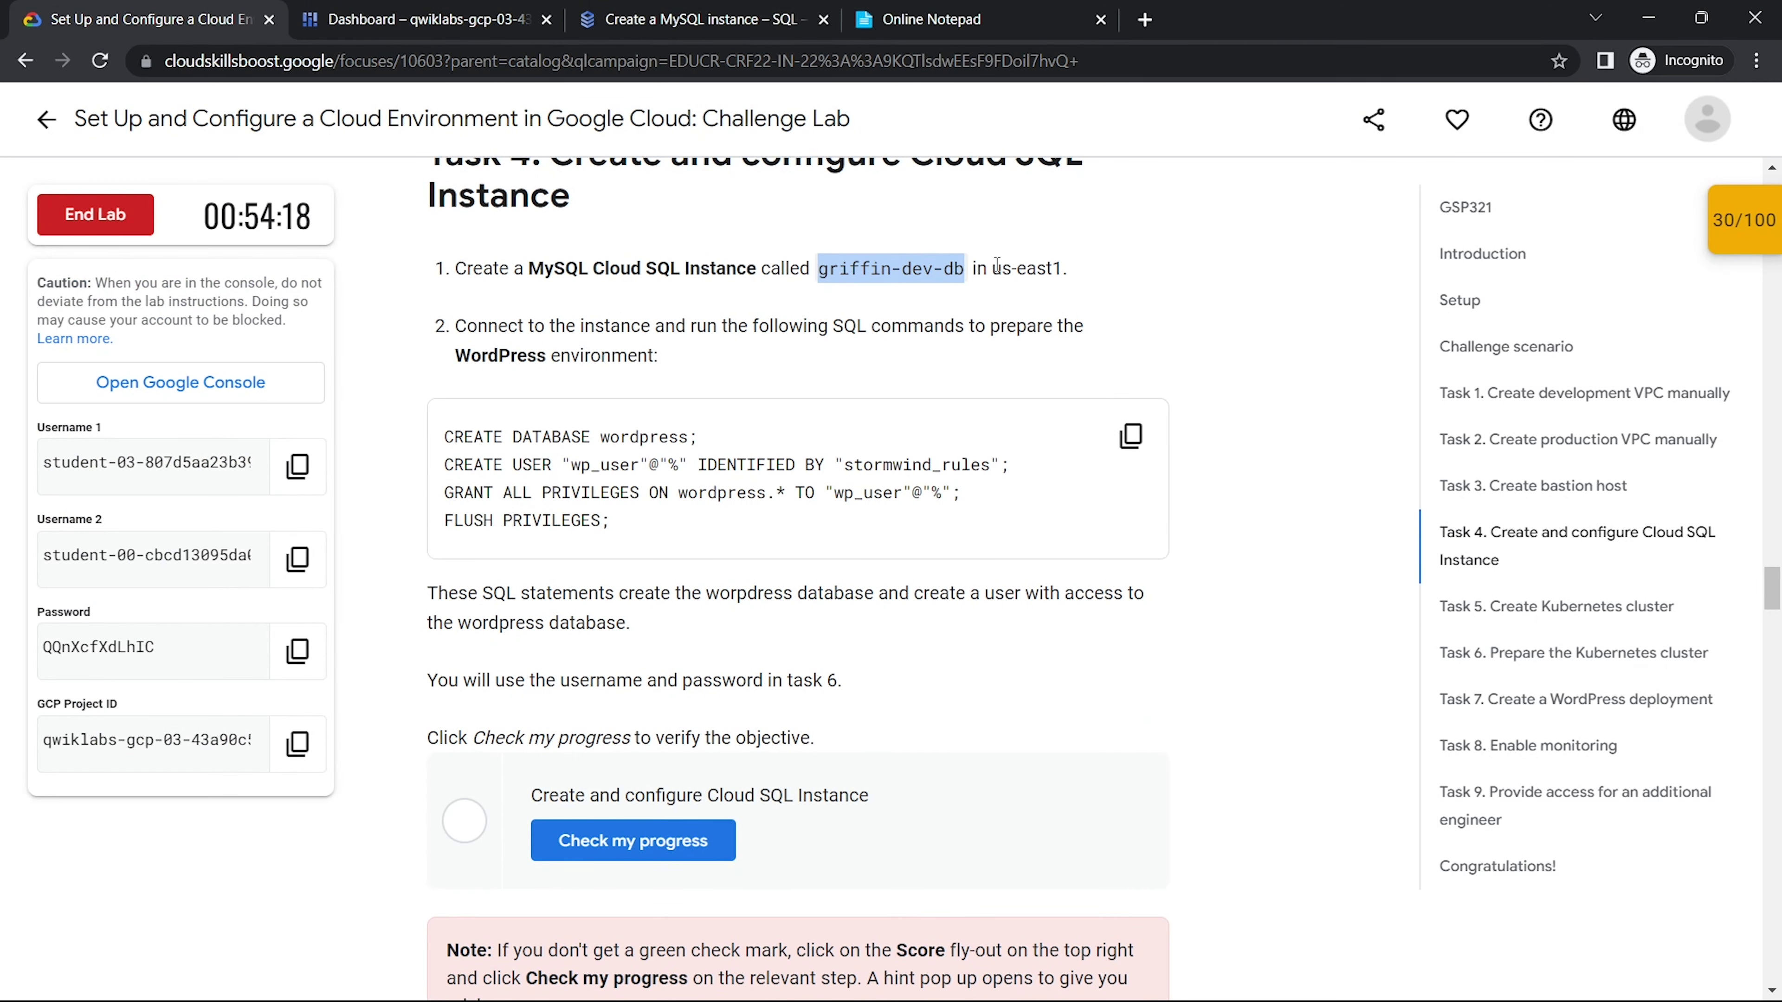
pyautogui.moveTo(992, 268); pyautogui.dragTo(453, 268)
pyautogui.moveTo(1011, 270); pyautogui.dragTo(1069, 269)
pyautogui.click(691, 19)
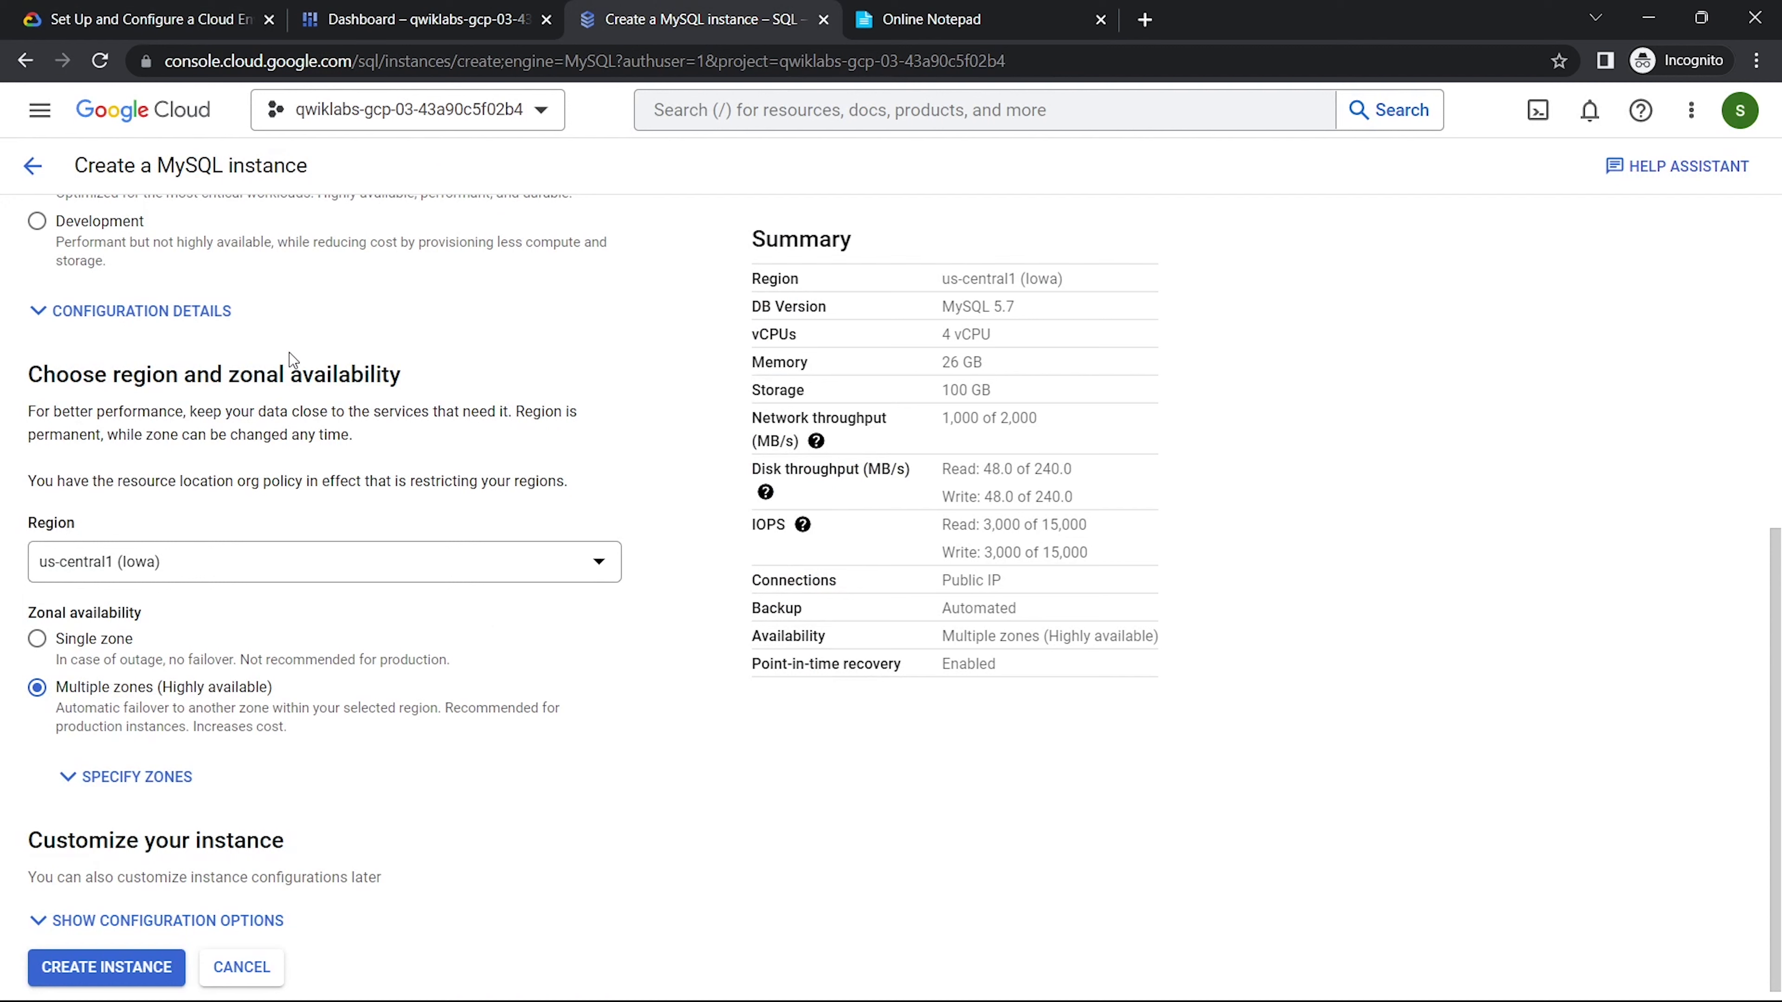
pyautogui.scroll(-1, 233, 587)
pyautogui.click(214, 562)
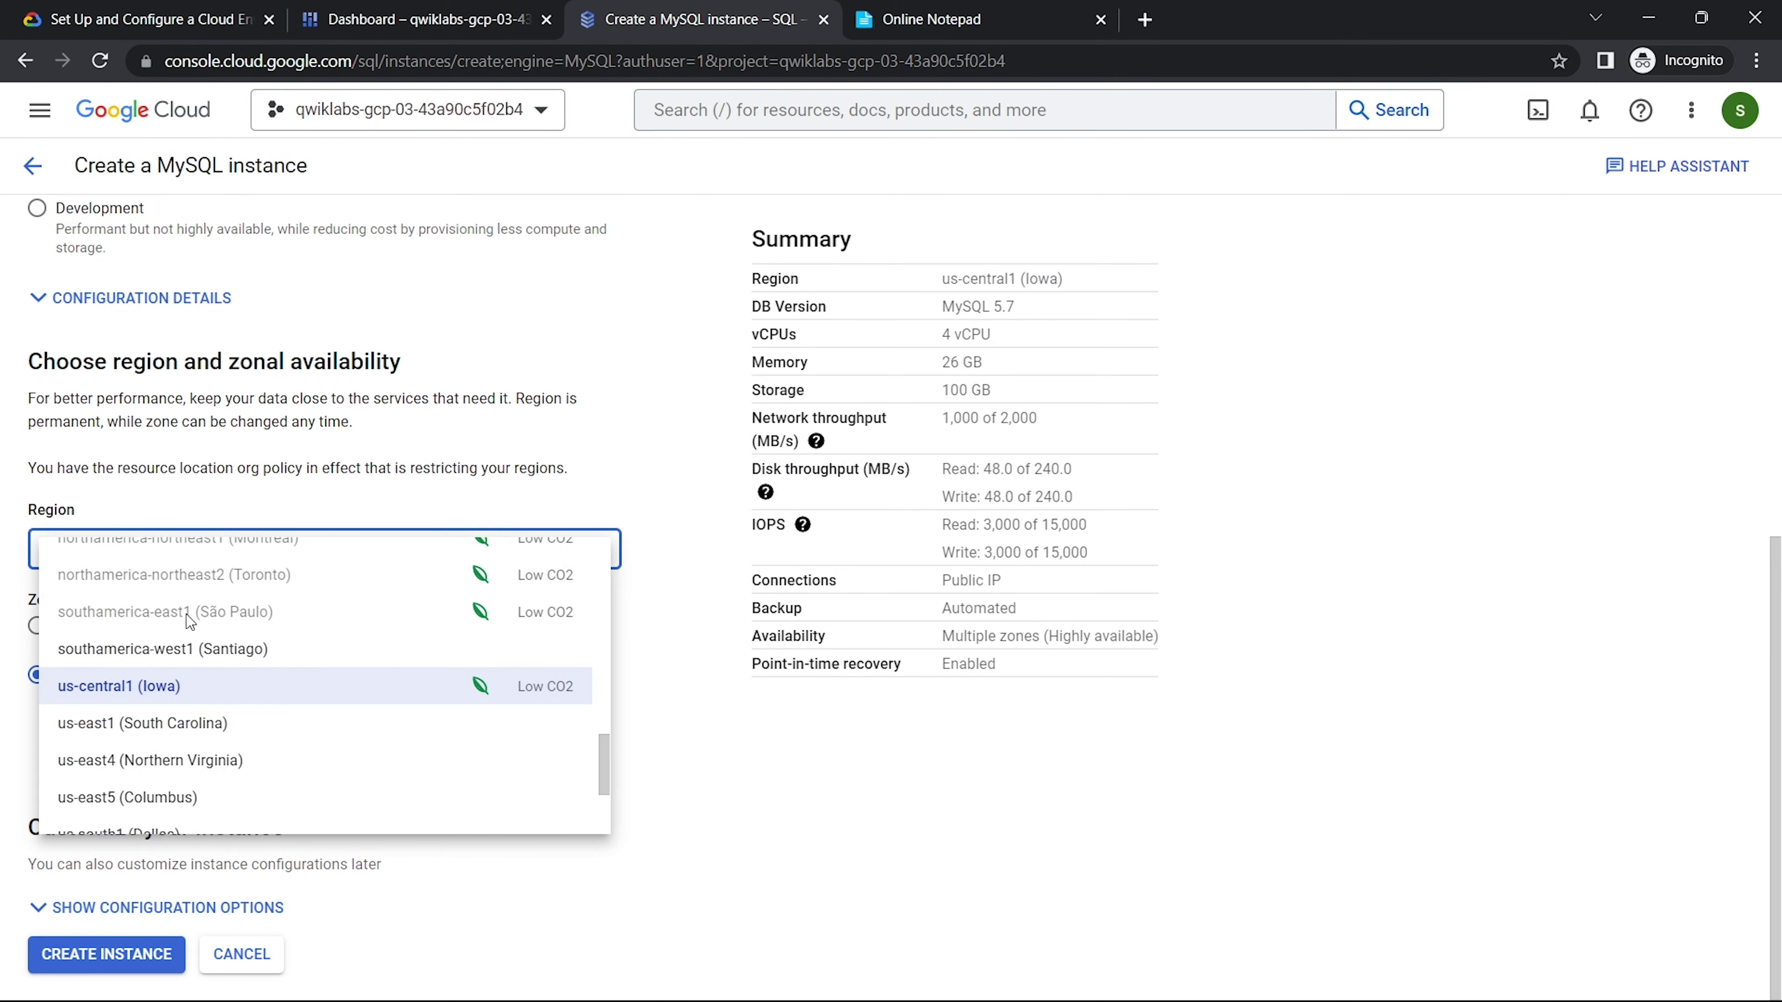
pyautogui.click(171, 723)
pyautogui.click(104, 953)
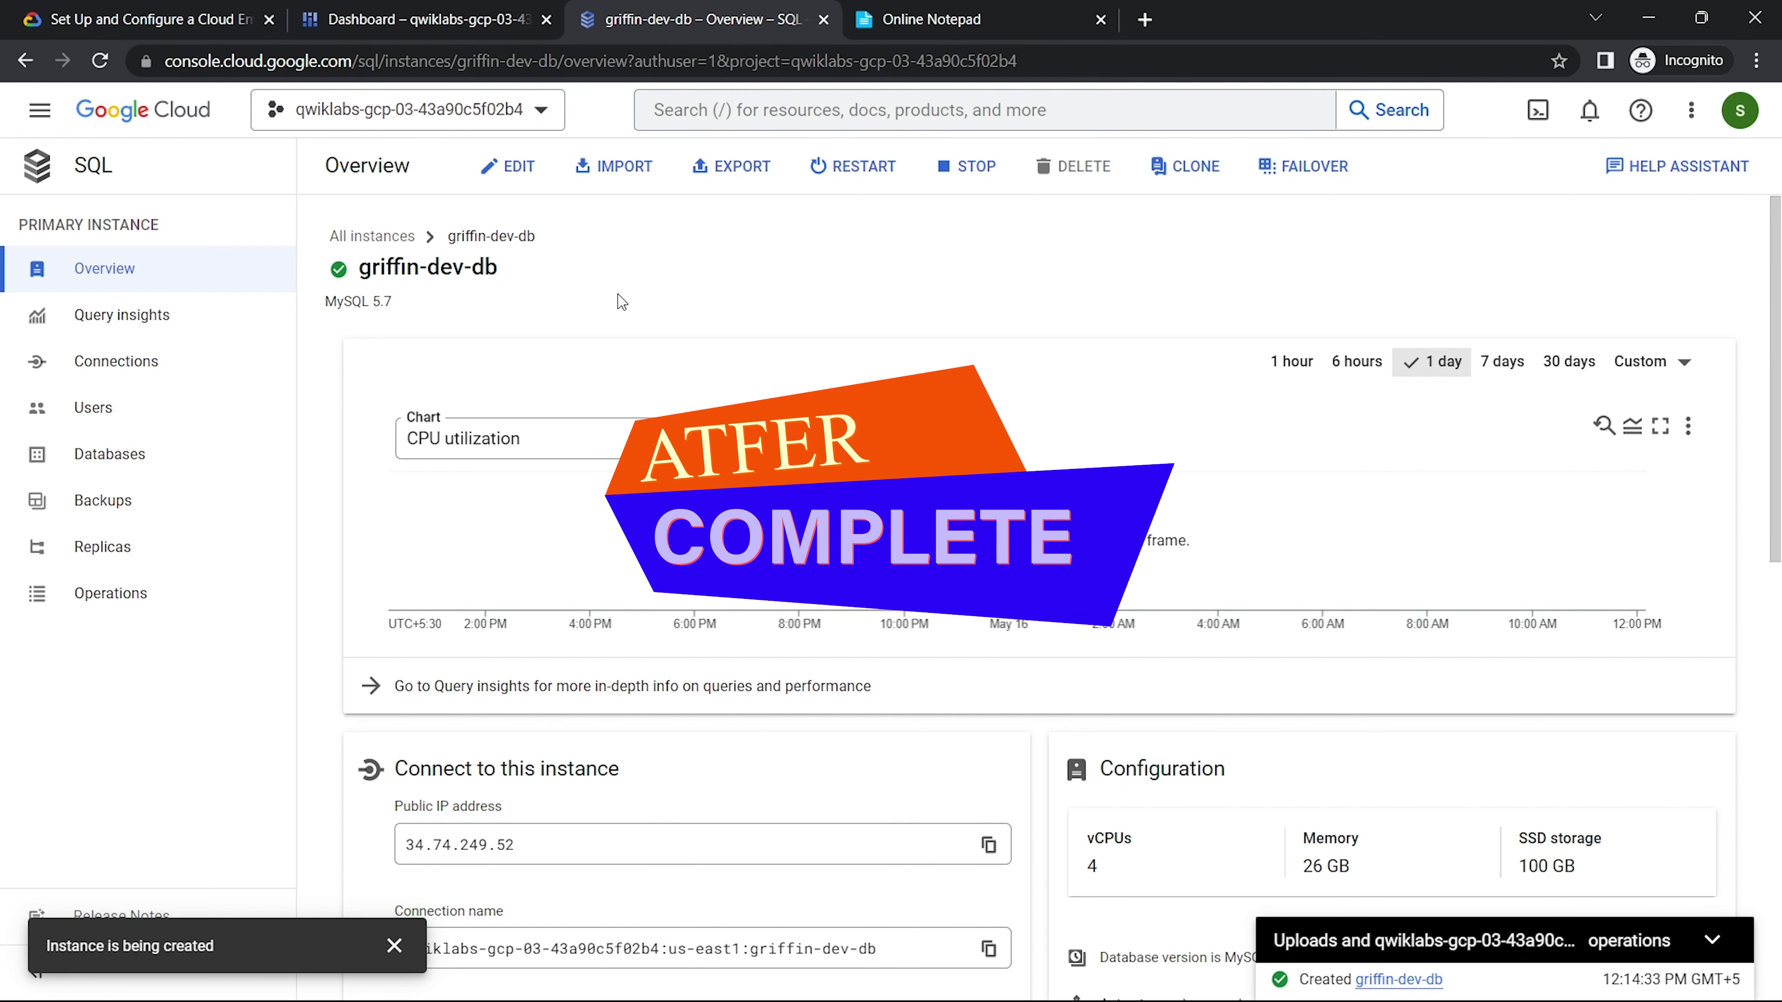
# Step: Open Cloud Shell from the griffin-dev-db connection section, clear the notifications and enlarge the terminal
pyautogui.scroll(-10, 698, 388)
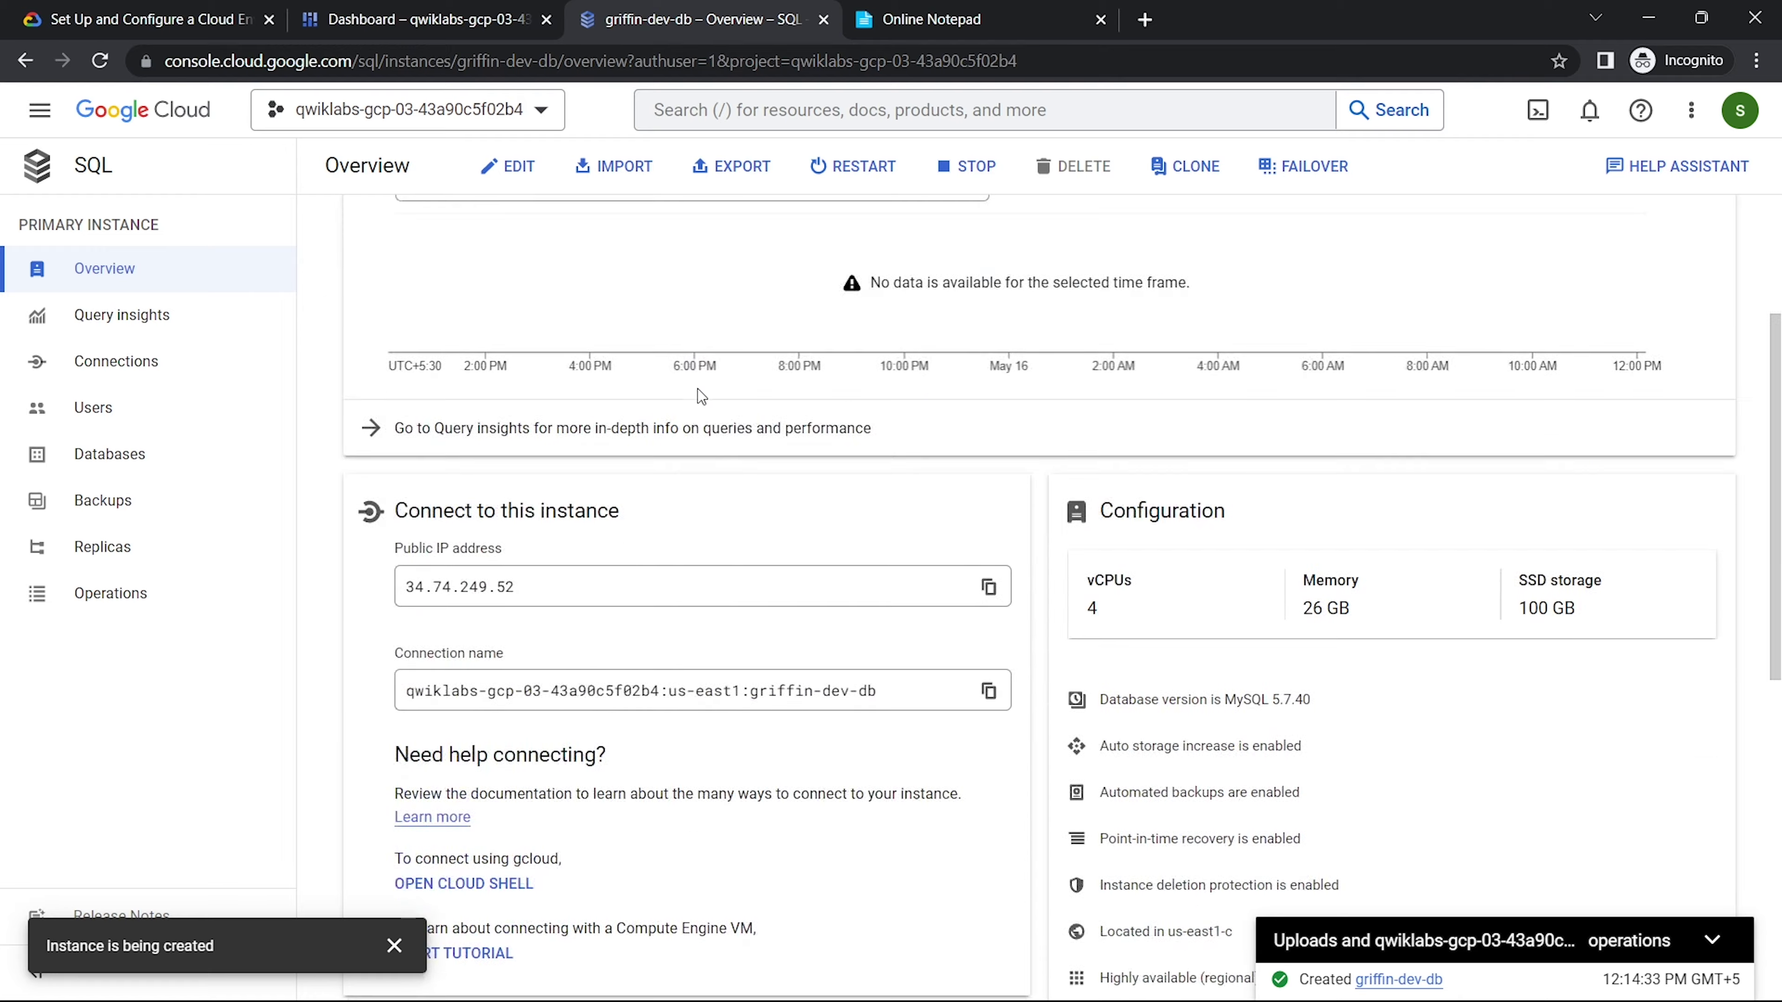
pyautogui.scroll(1, 698, 389)
pyautogui.click(464, 415)
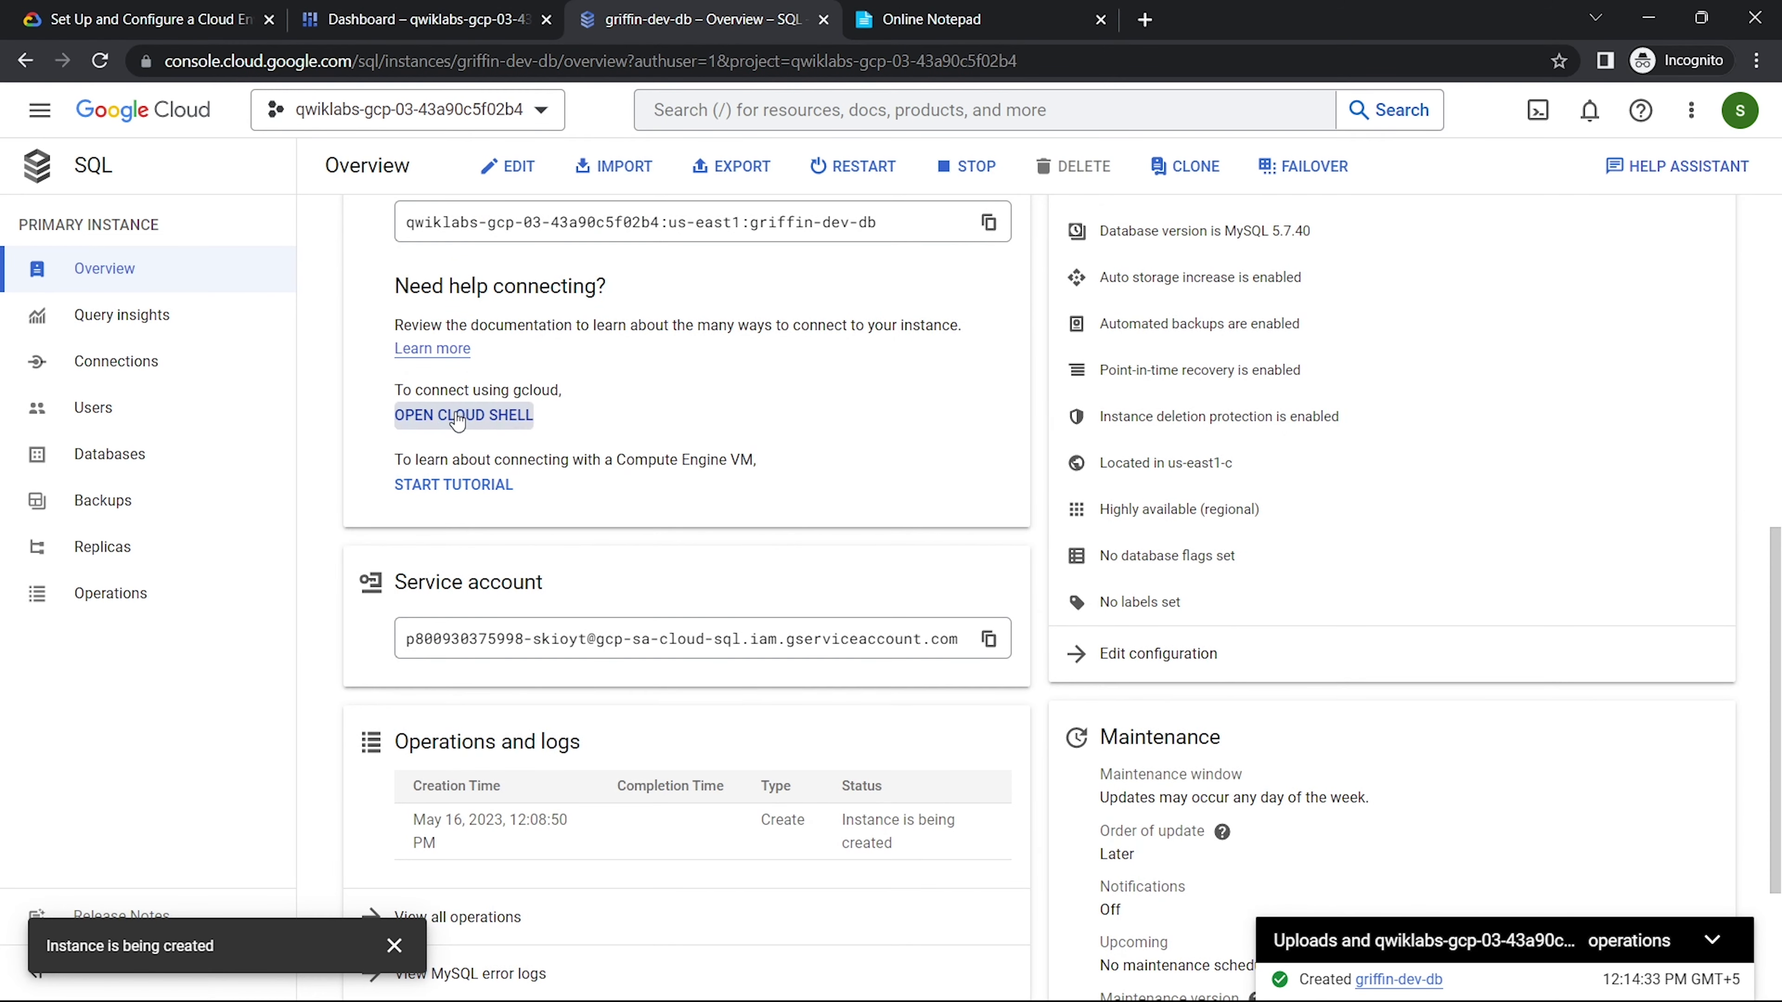
pyautogui.click(396, 941)
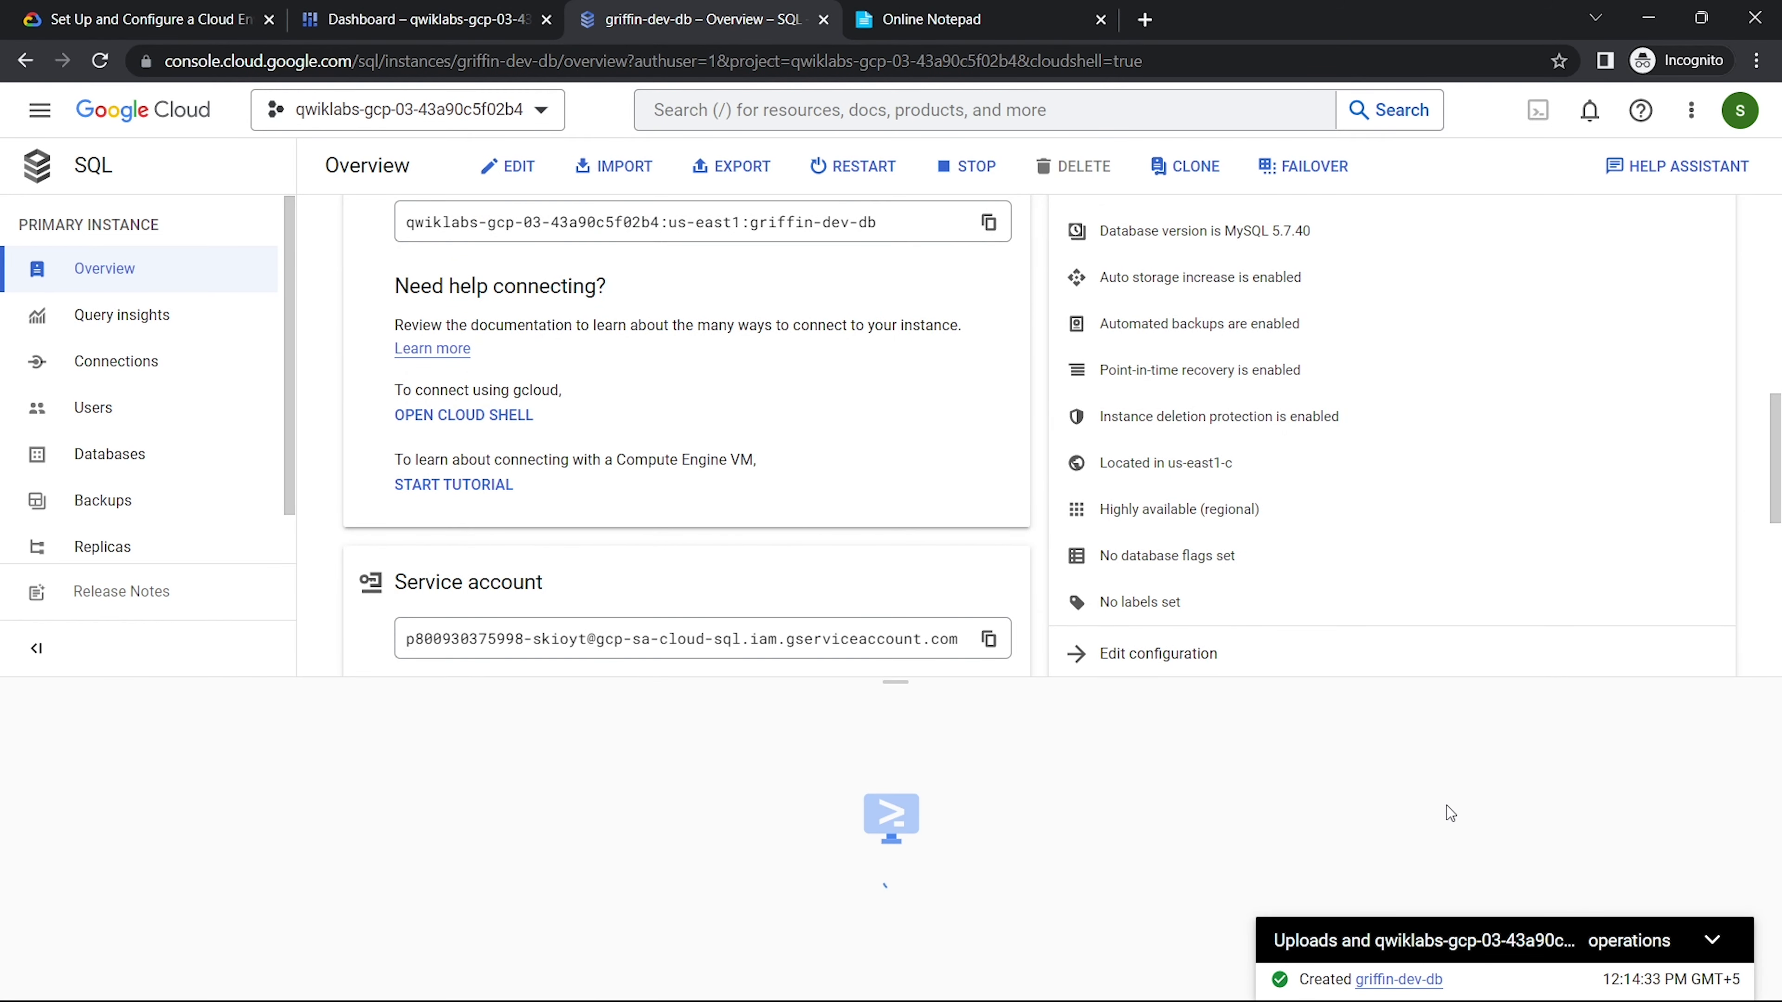
pyautogui.click(1720, 935)
pyautogui.moveTo(899, 681); pyautogui.dragTo(641, 174)
# Step: Copy the root password from the notepad, run gcloud sql connect griffin-dev-db --user=root --quiet, and enter the password
pyautogui.click(927, 20)
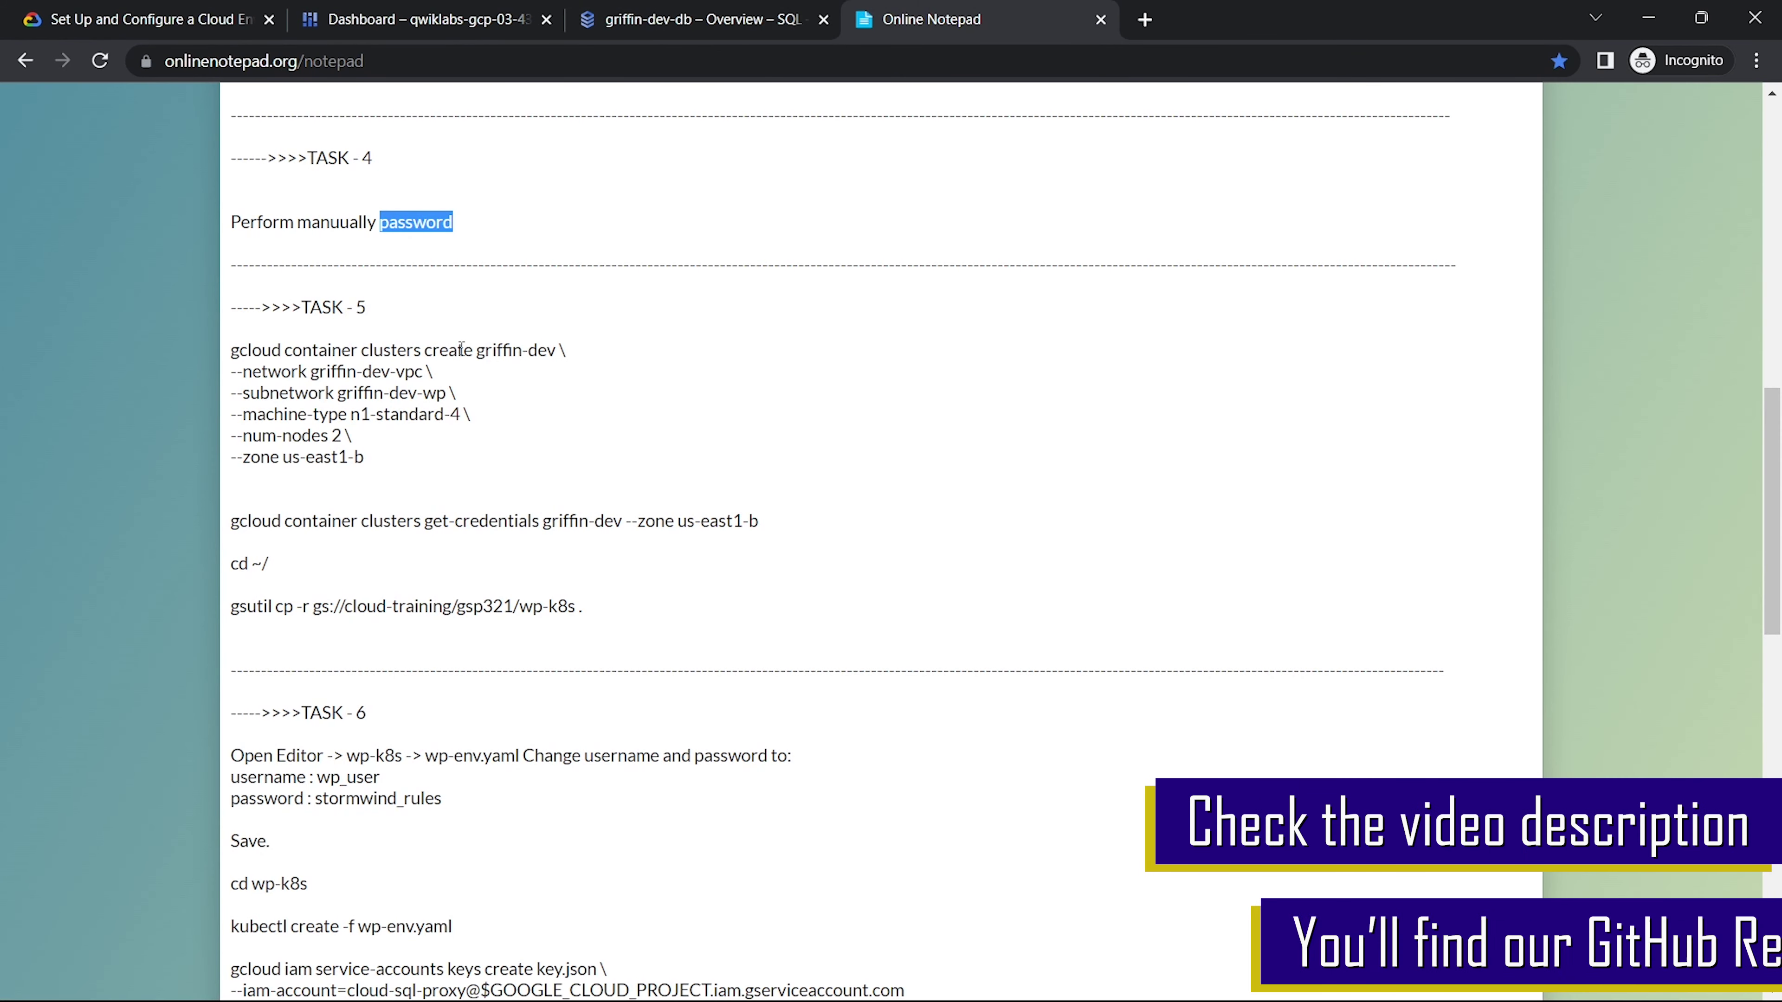
pyautogui.rightClick(418, 230)
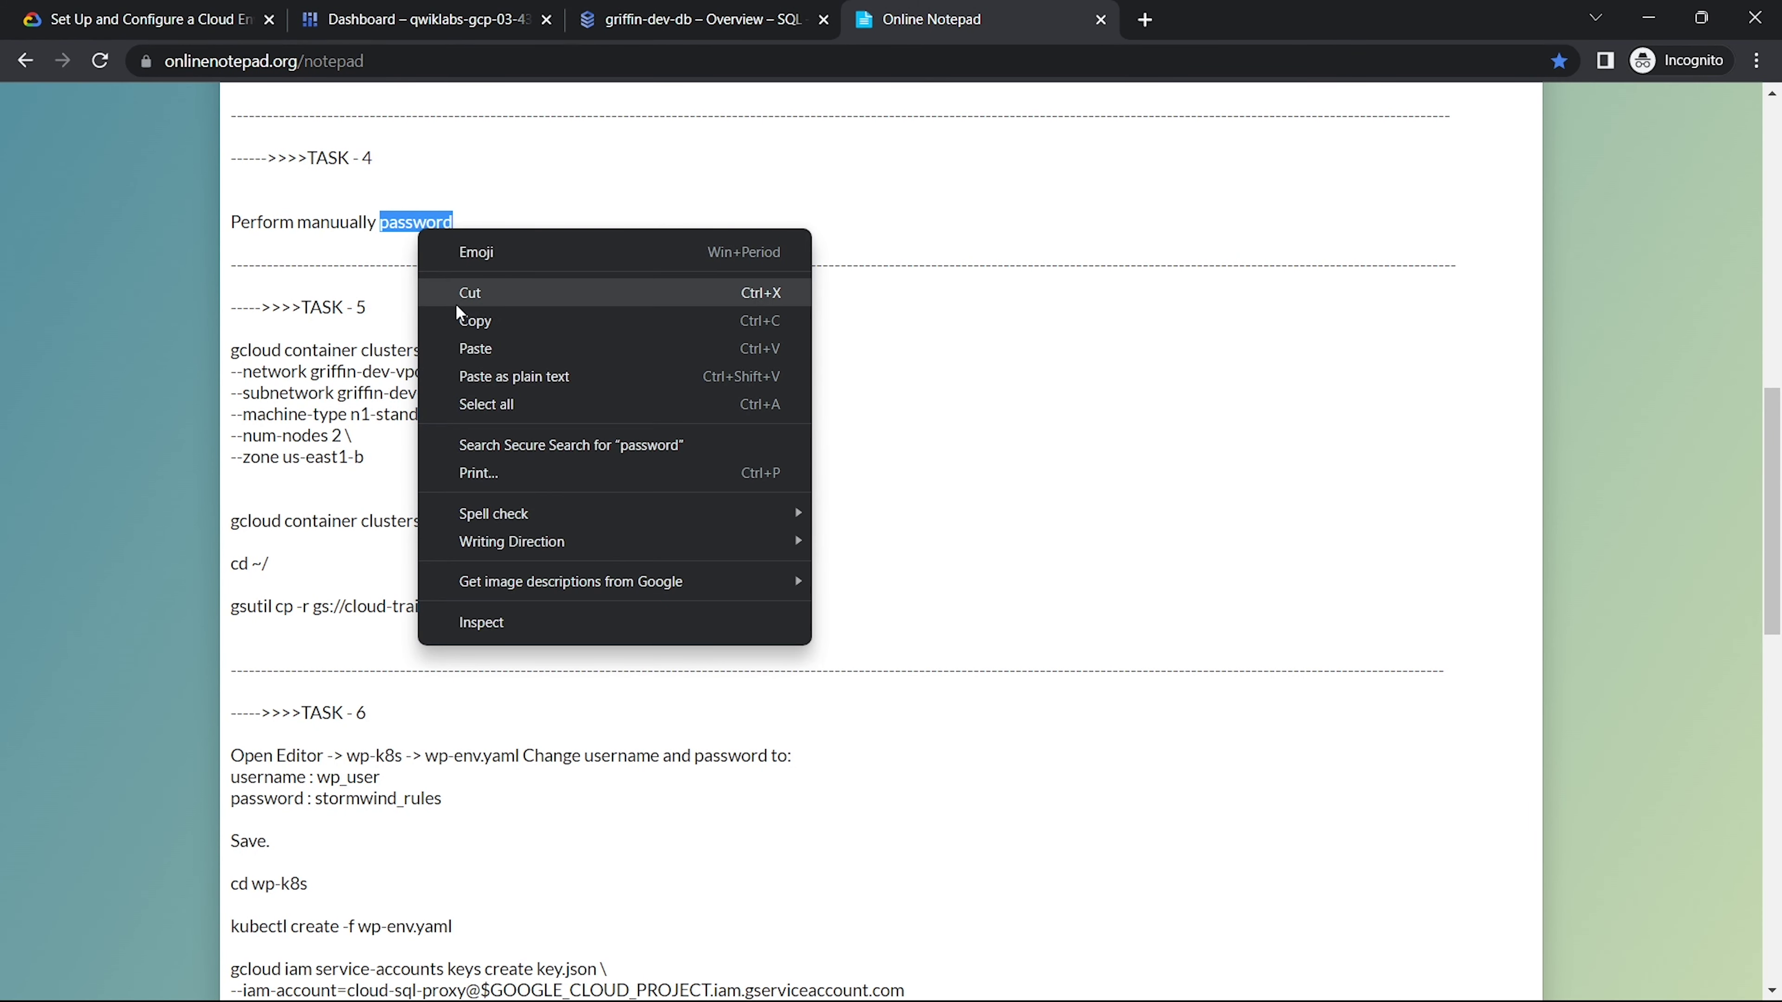
pyautogui.click(462, 316)
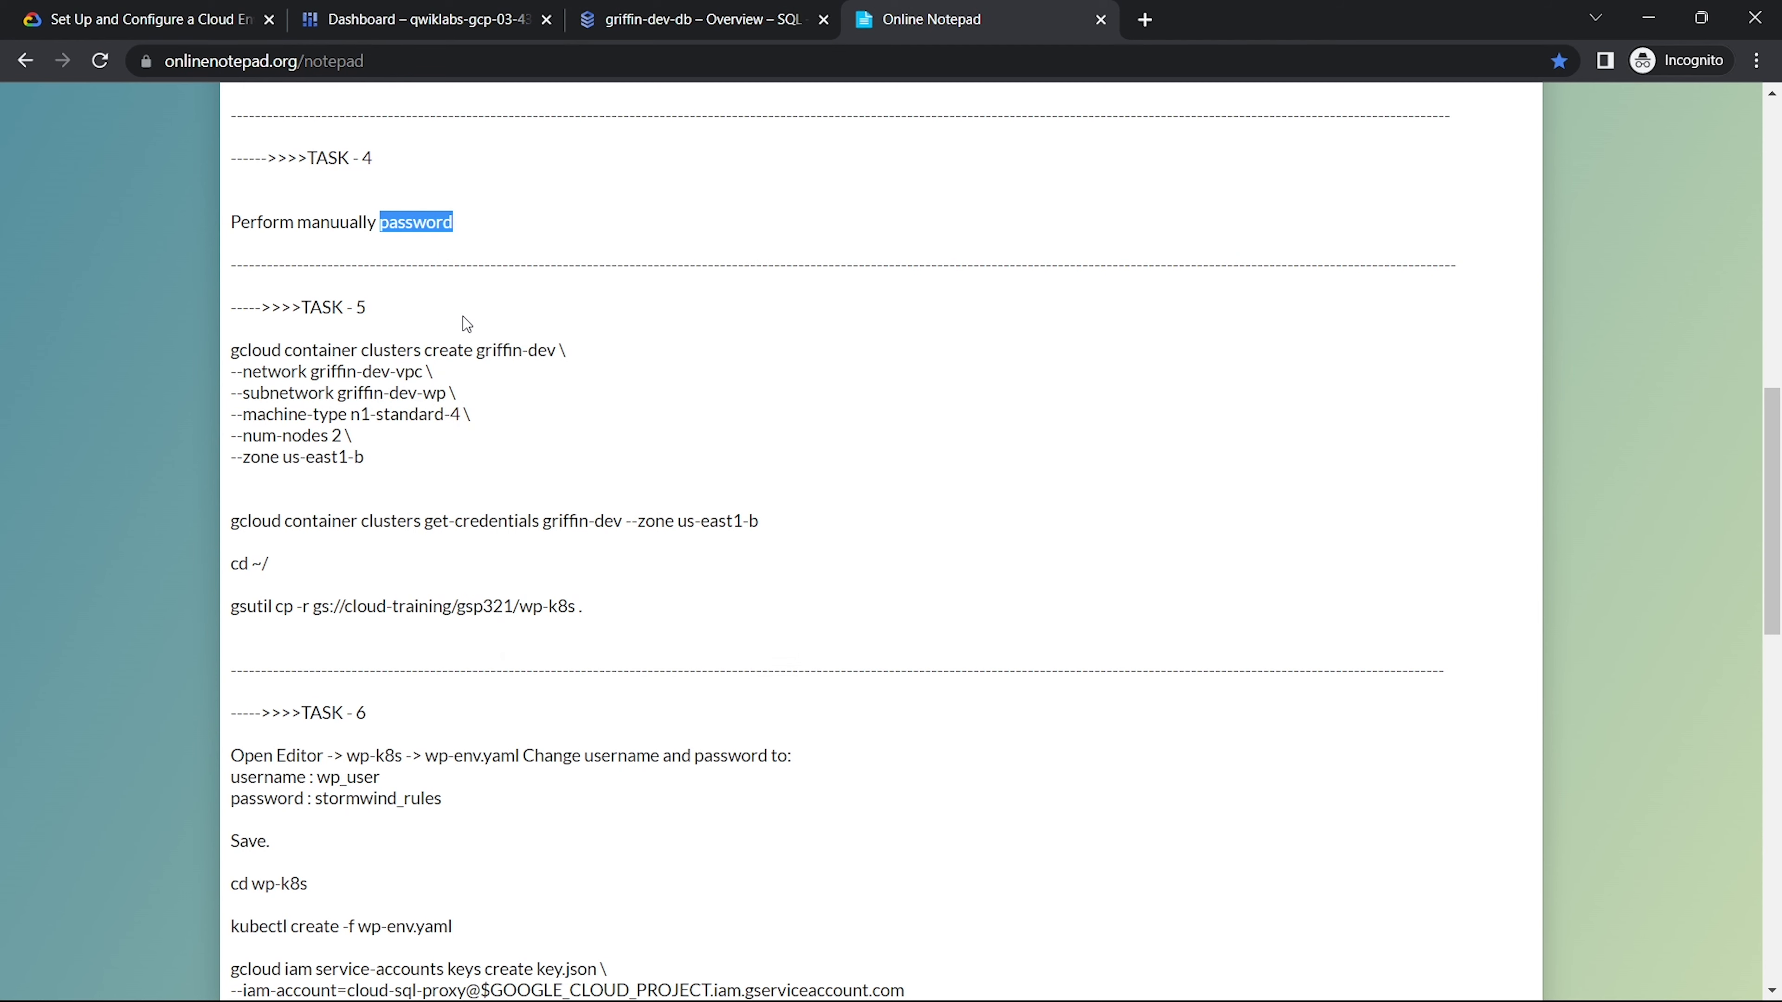
pyautogui.click(732, 22)
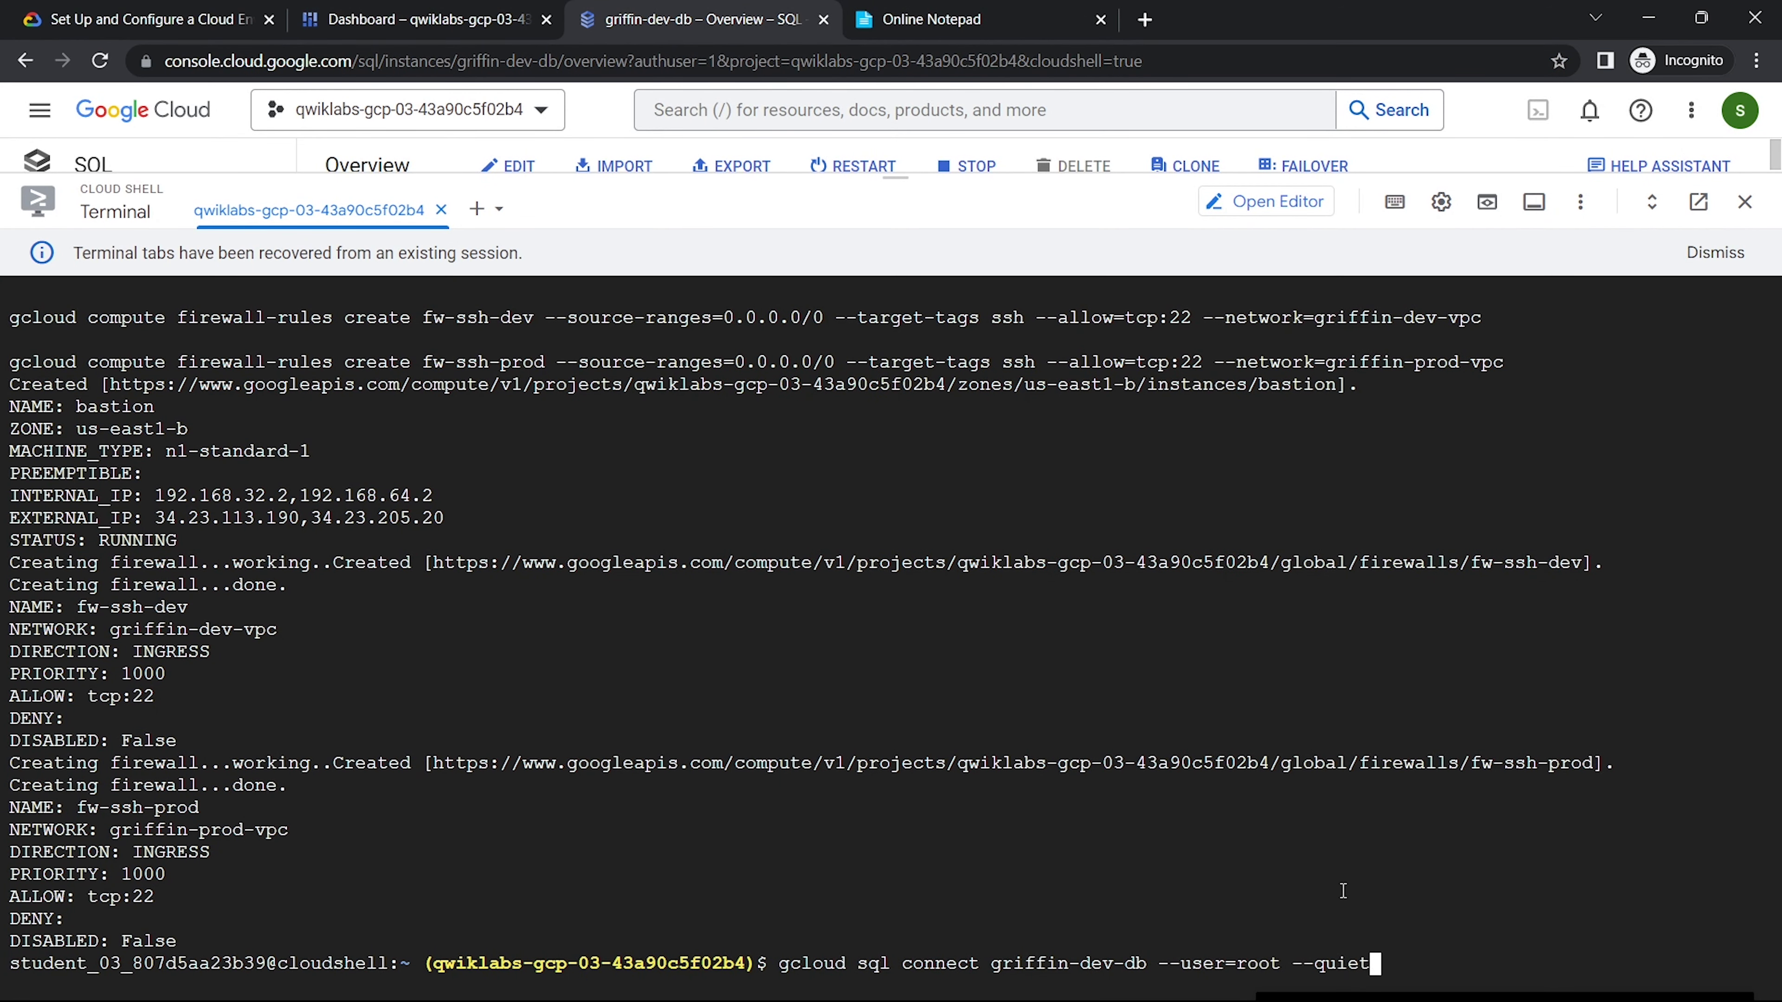
pyautogui.press('Return')
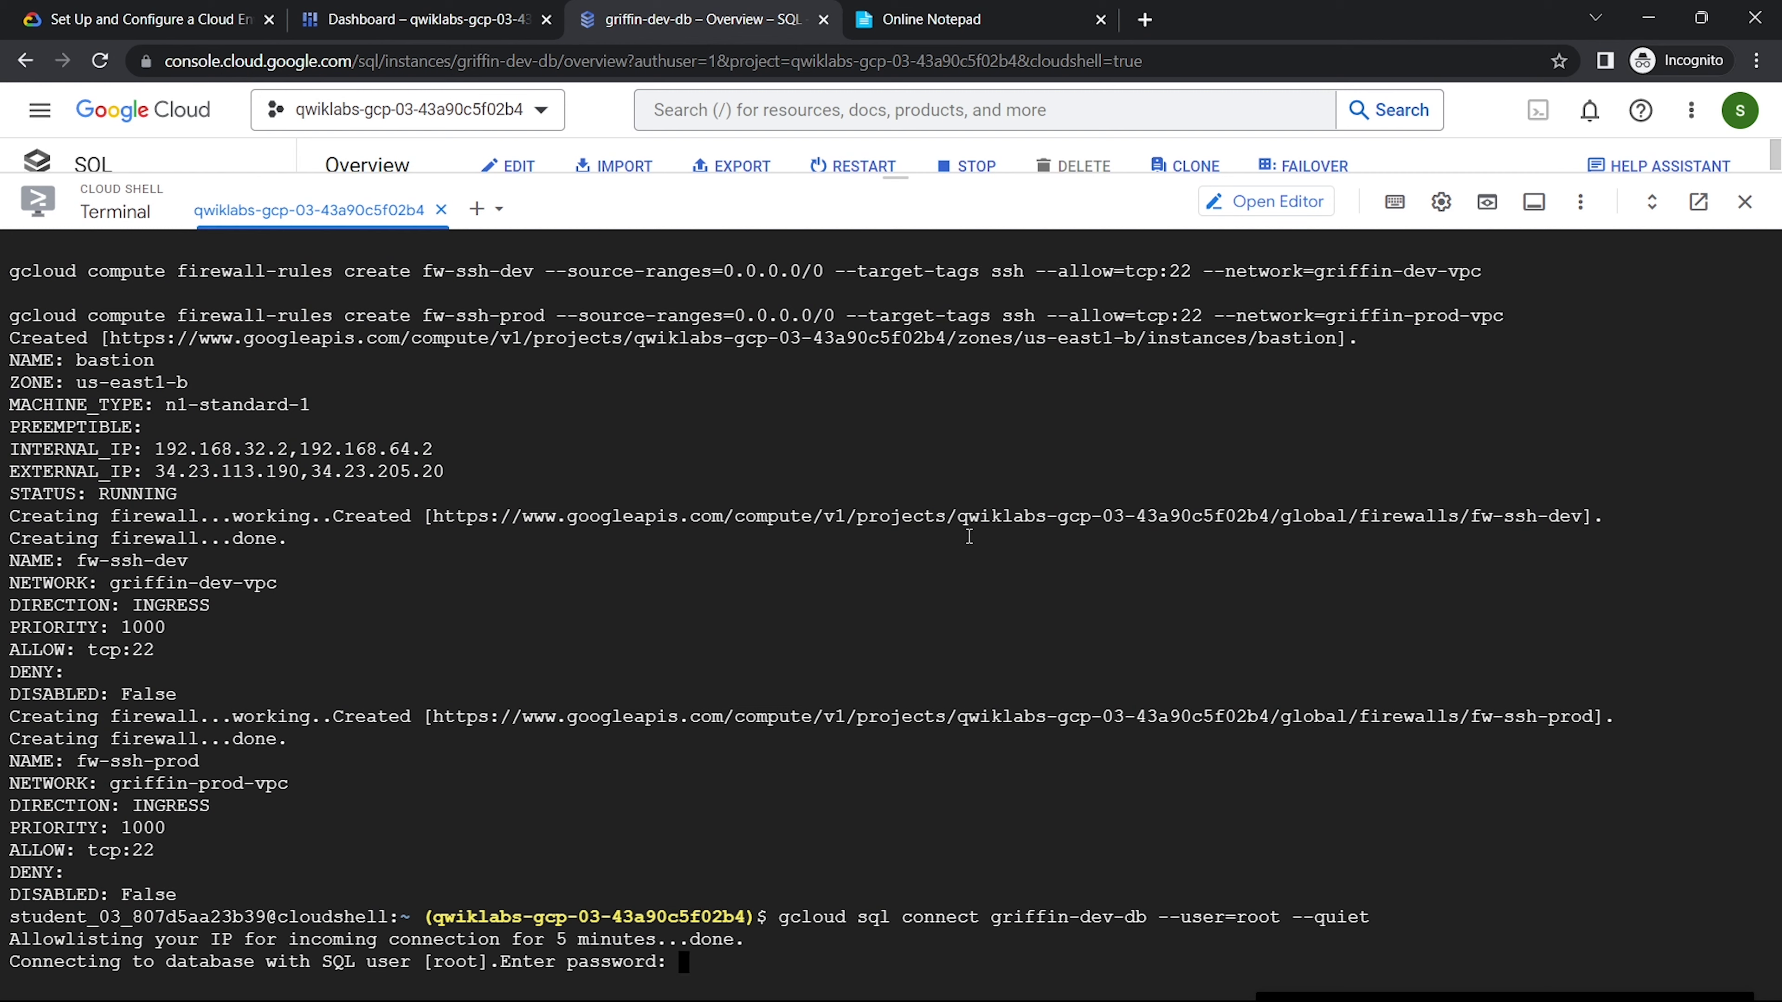
pyautogui.press('Return')
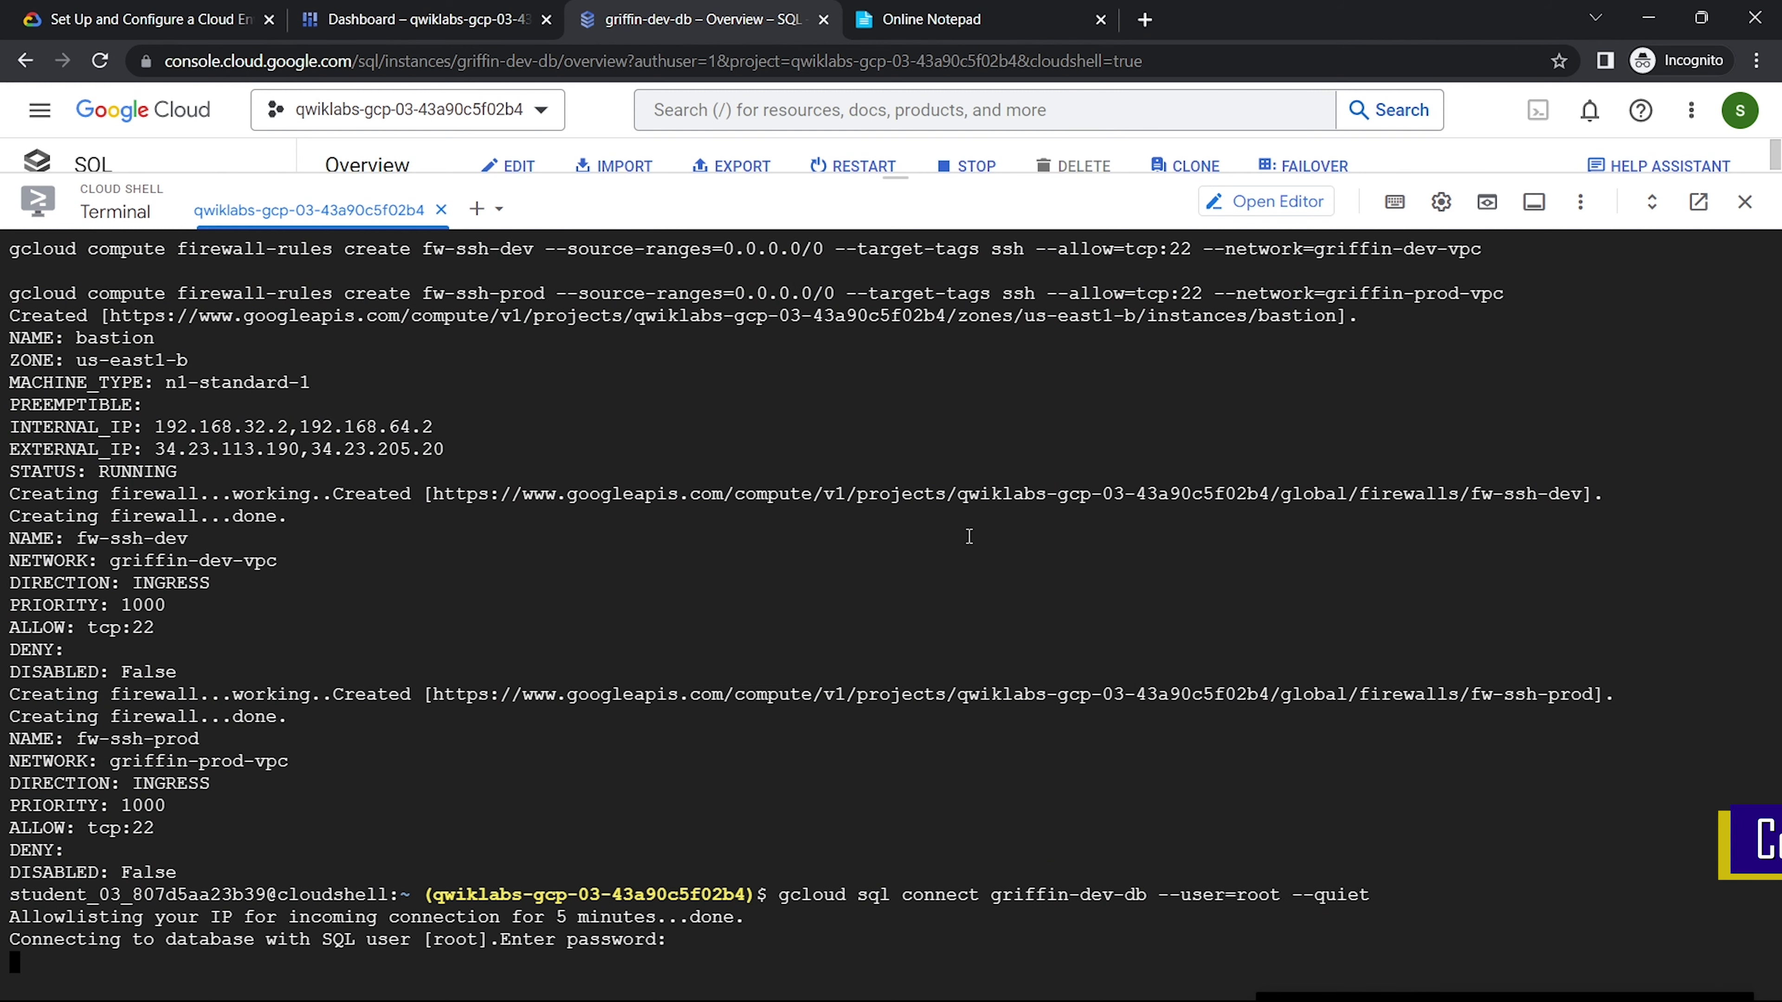
# Step: Copy the lab's Task 4 SQL statements, run them in MySQL to create the wordpress database and wp_user with its password, and exit
pyautogui.hotkey('ctrl', '1')
pyautogui.scroll(-1, 732, 574)
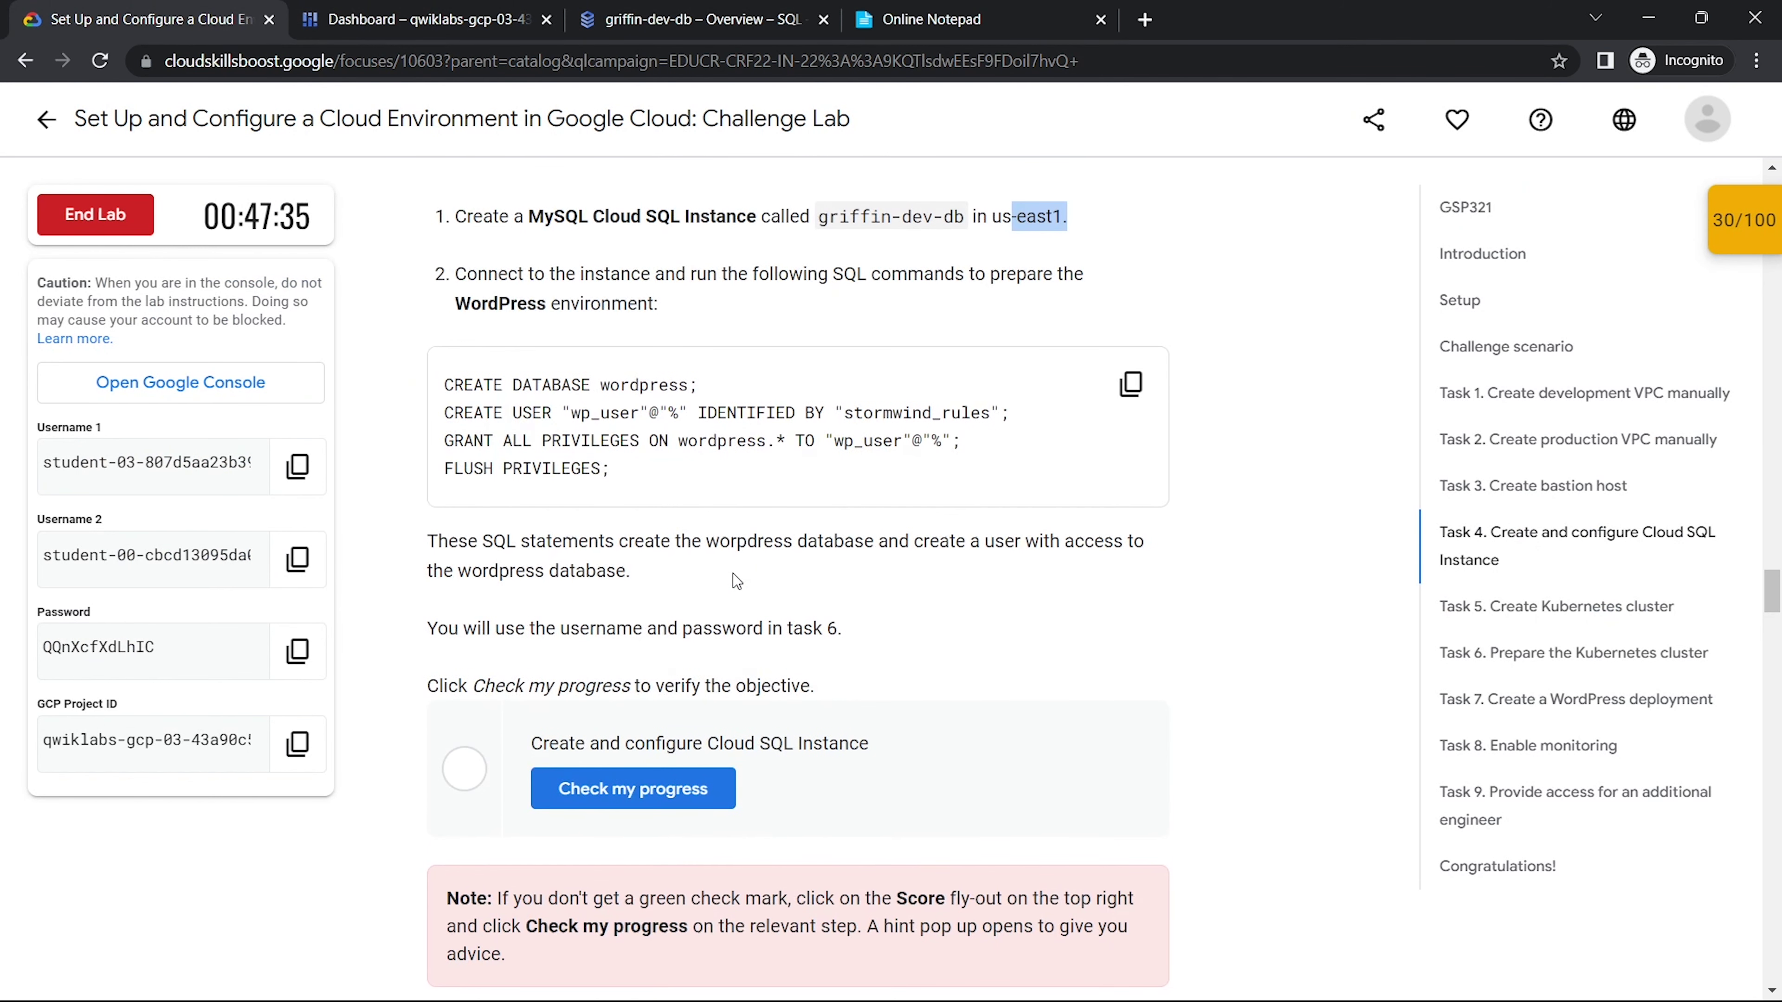
pyautogui.click(1130, 384)
pyautogui.click(617, 8)
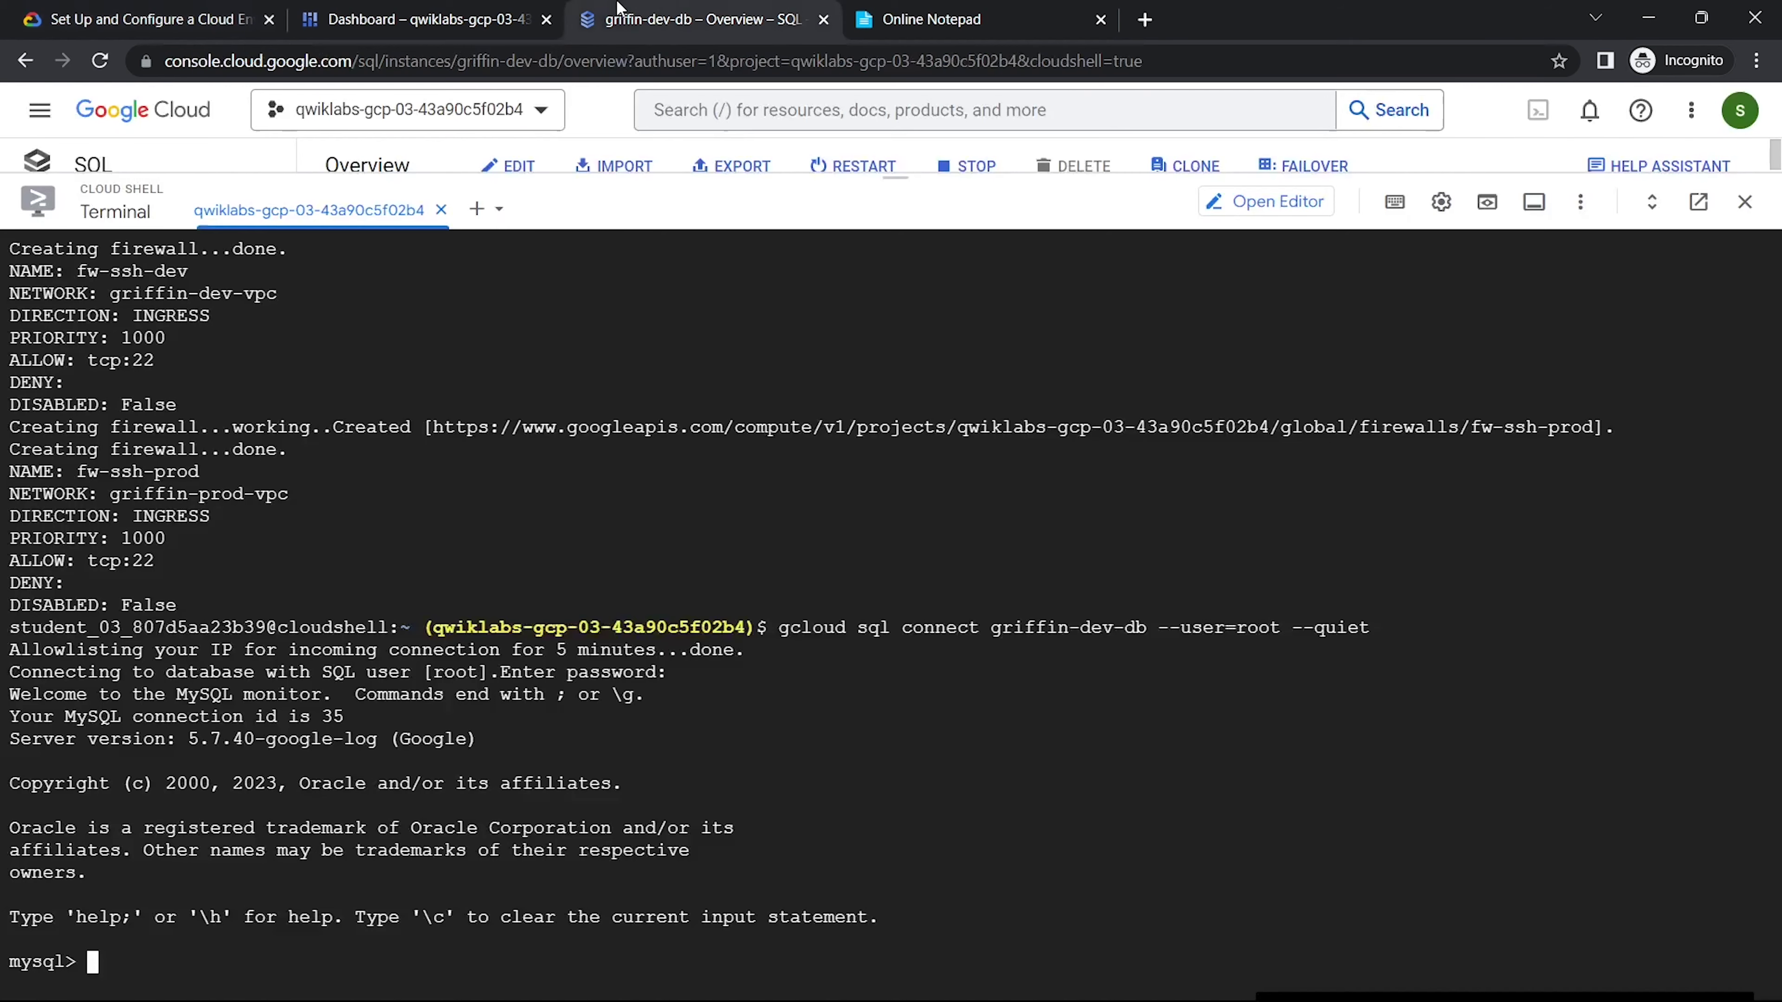
pyautogui.hotkey('ctrl', 'v')
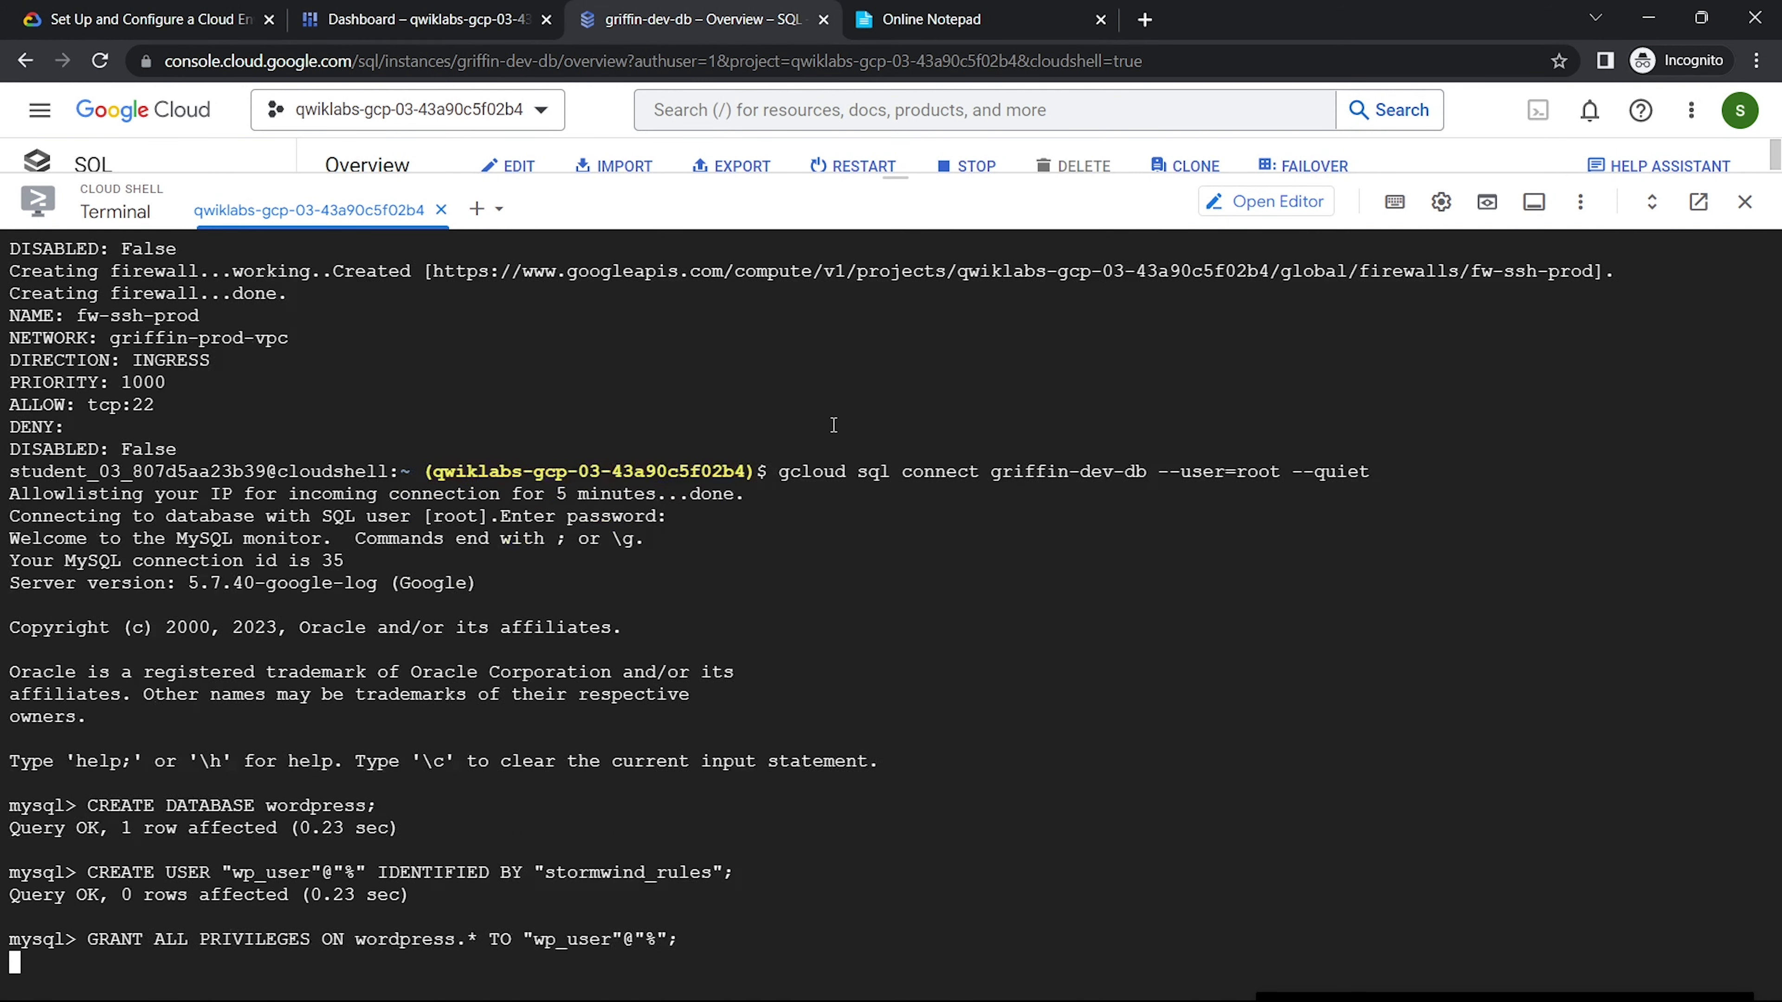
pyautogui.write('exit')
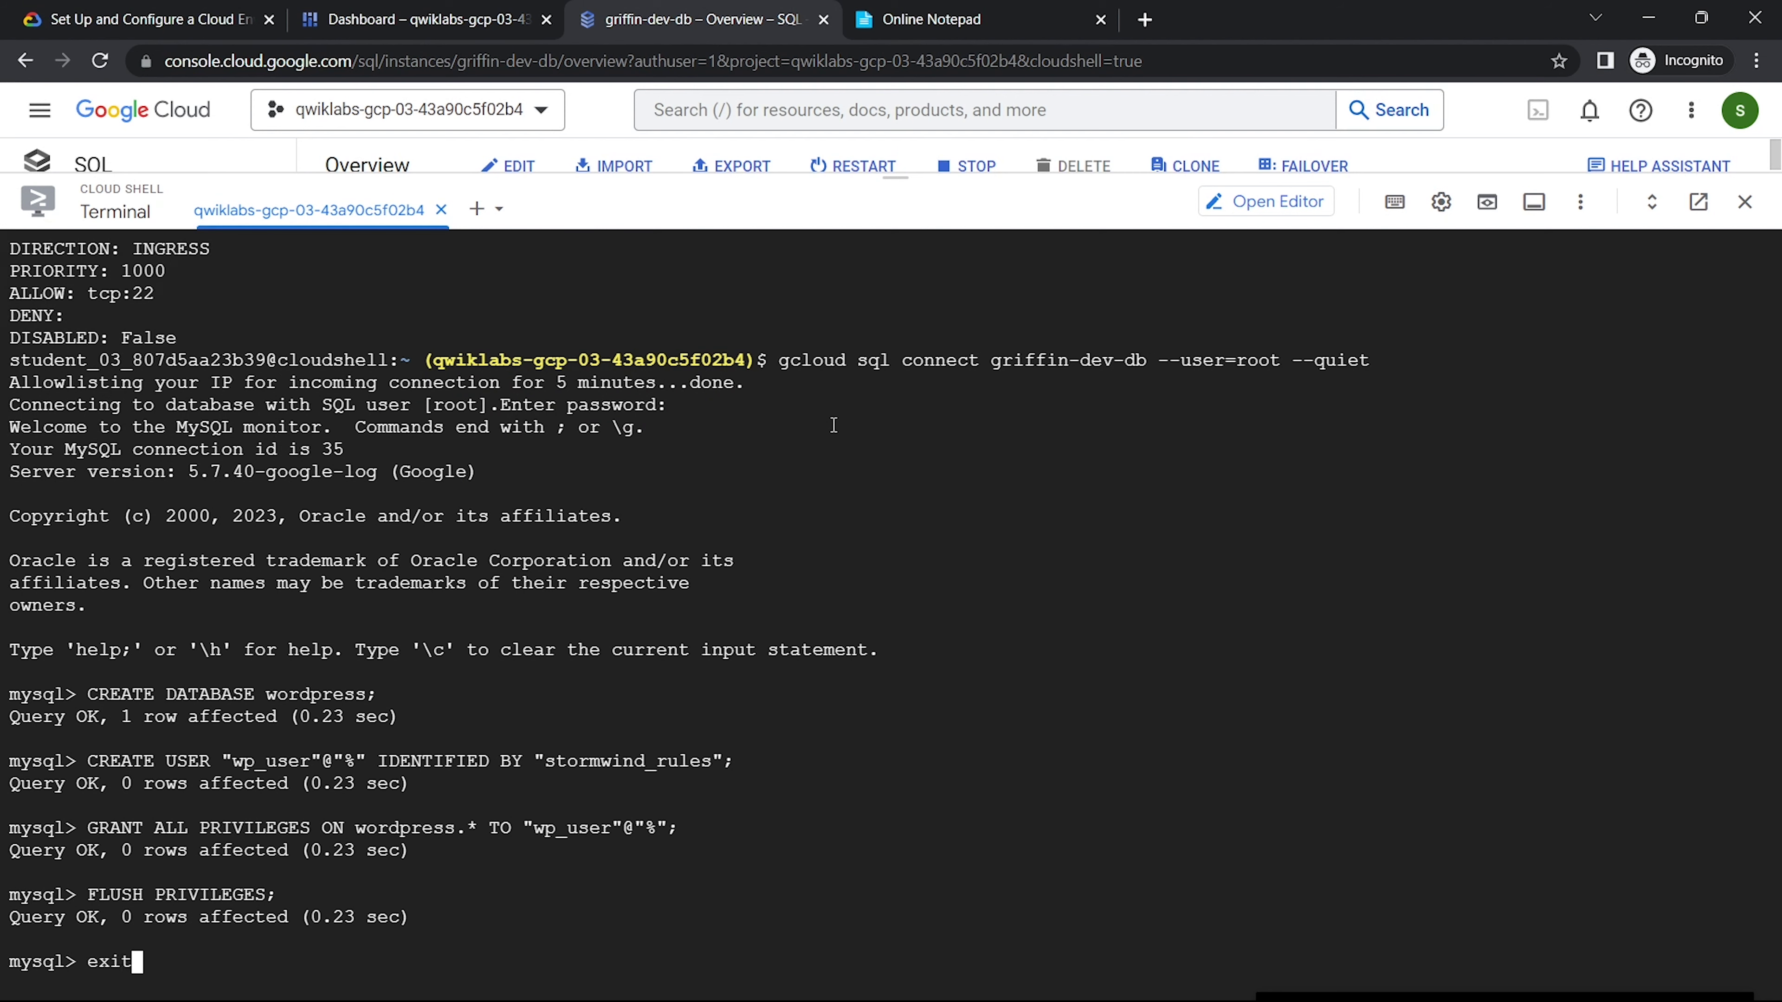
pyautogui.press('Return')
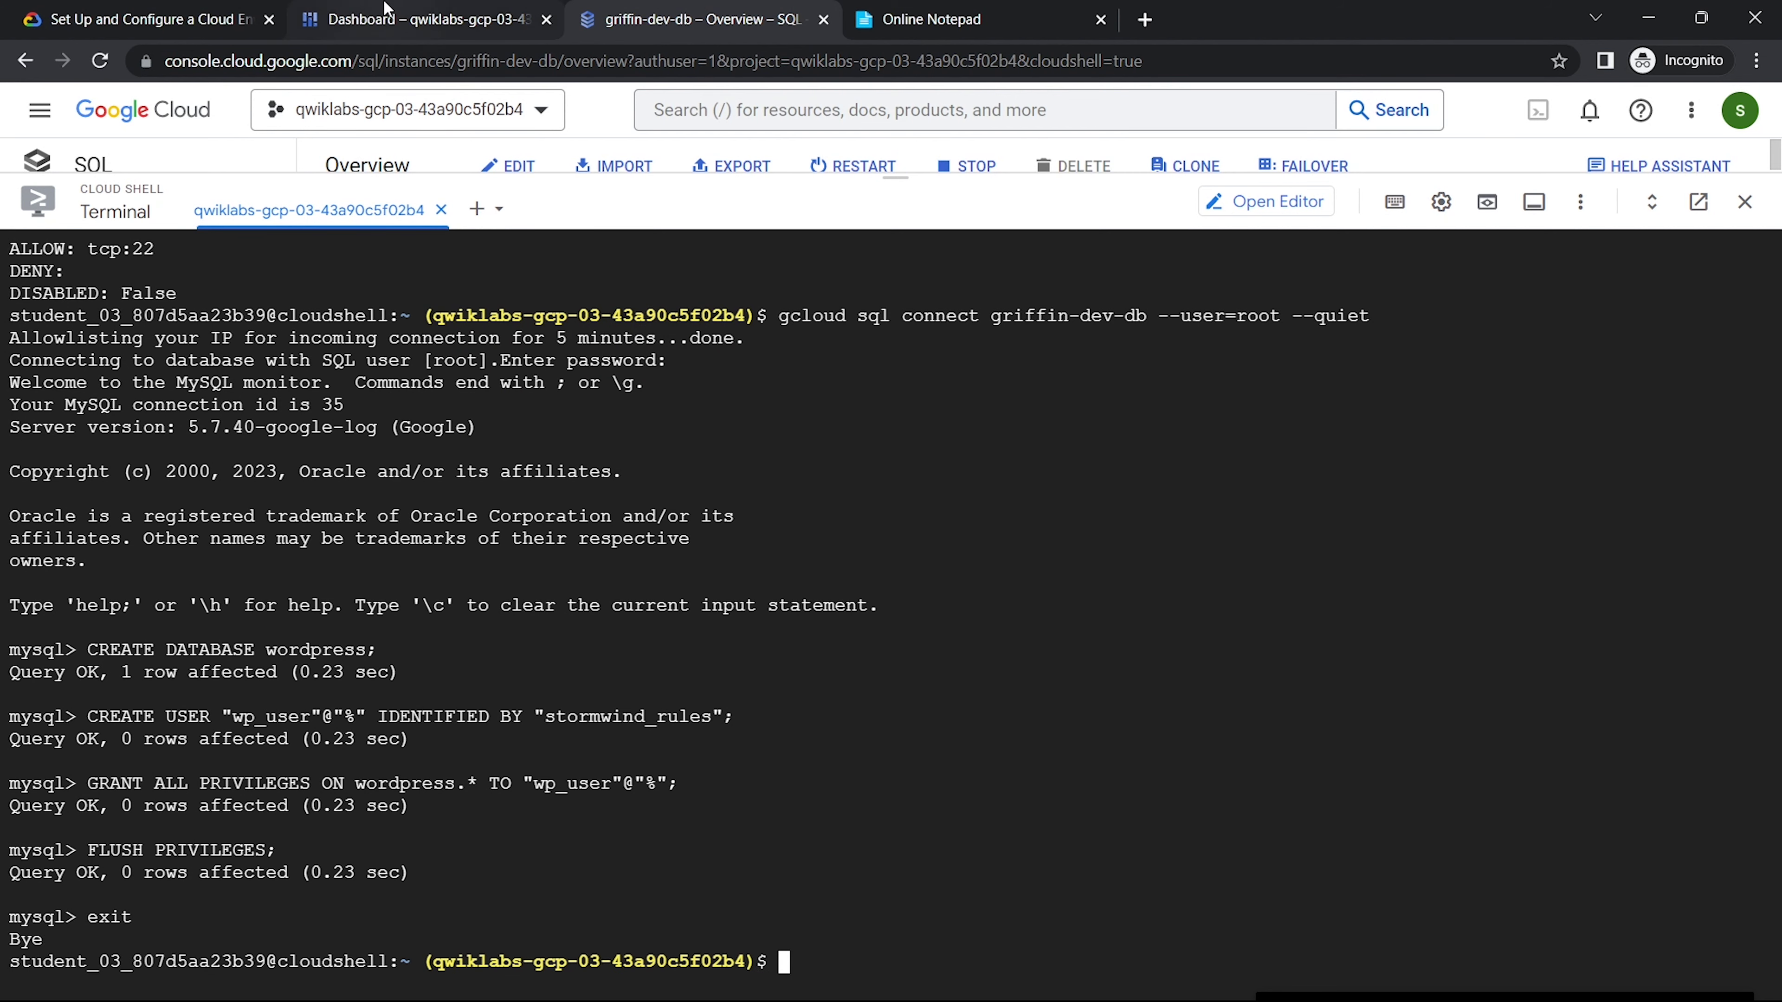
# Step: Check the lab progress for creating and configuring the Cloud SQL instance and read the Task 5 requirements
pyautogui.click(420, 19)
pyautogui.click(147, 19)
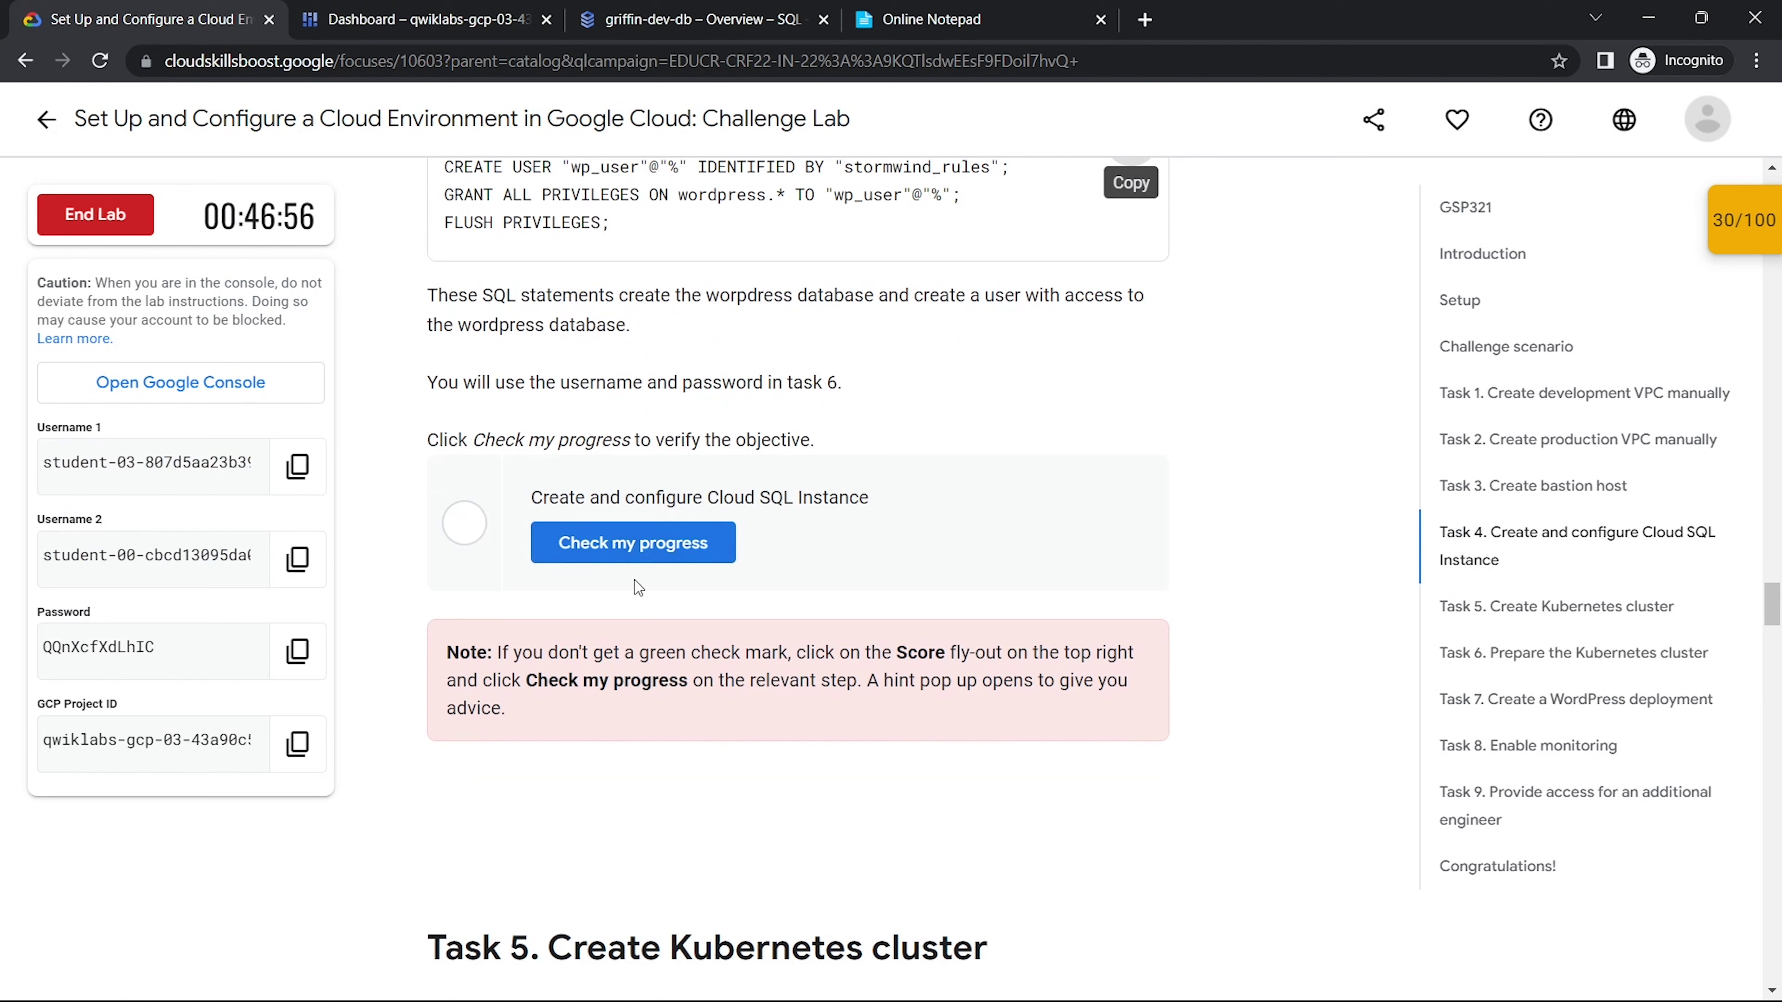
pyautogui.click(635, 544)
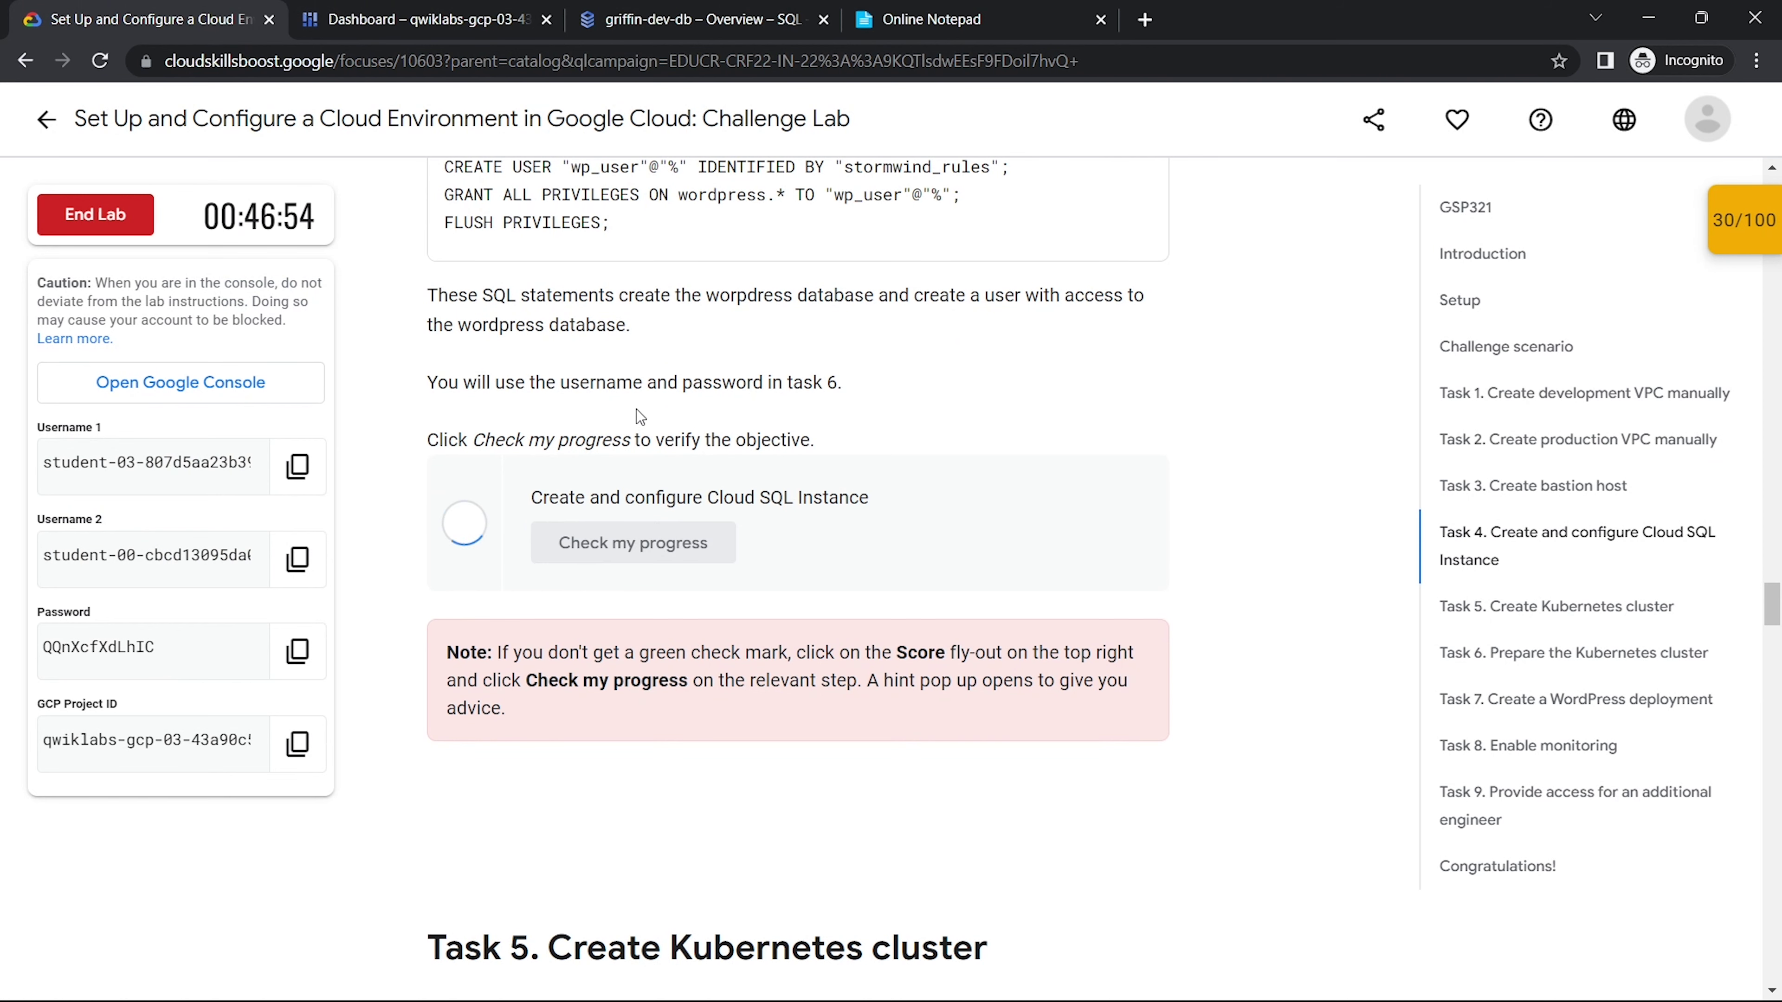
pyautogui.scroll(-8, 636, 410)
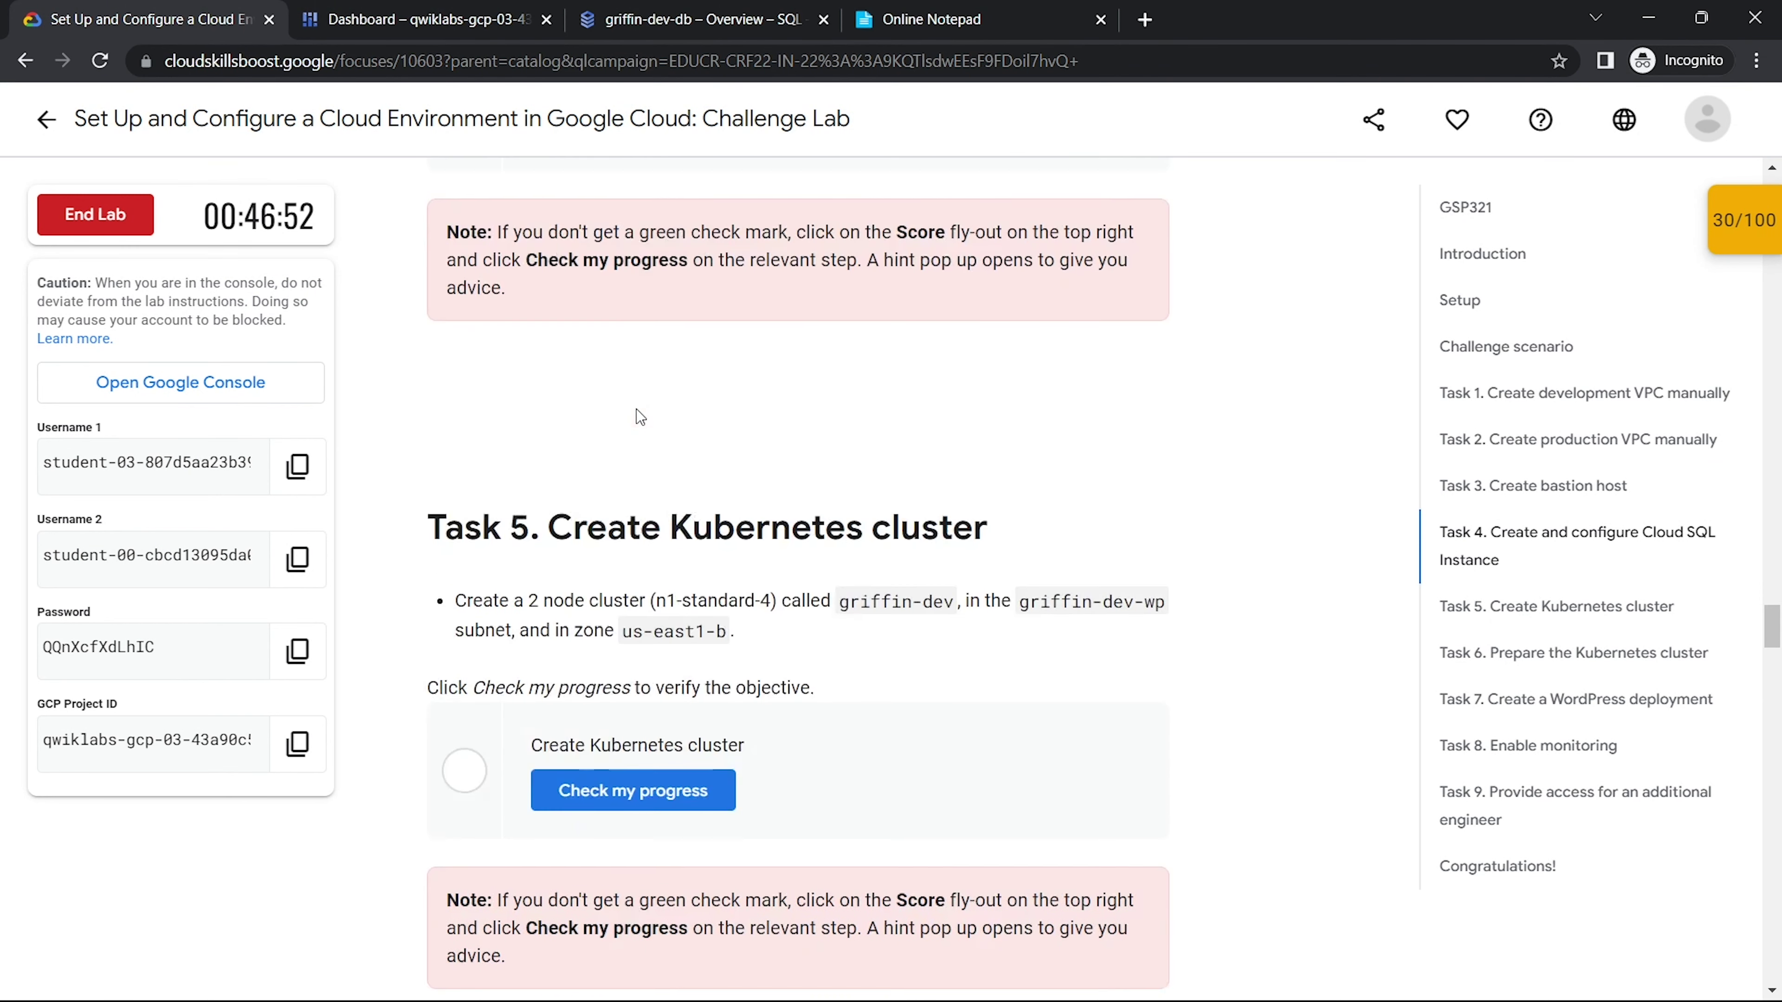
# Step: Reconnect Cloud Shell on the dashboard and run the notepad's Task 5 command creating the 2-node n1-standard-4 cluster griffin-dev in zone us-east1-b
pyautogui.click(752, 9)
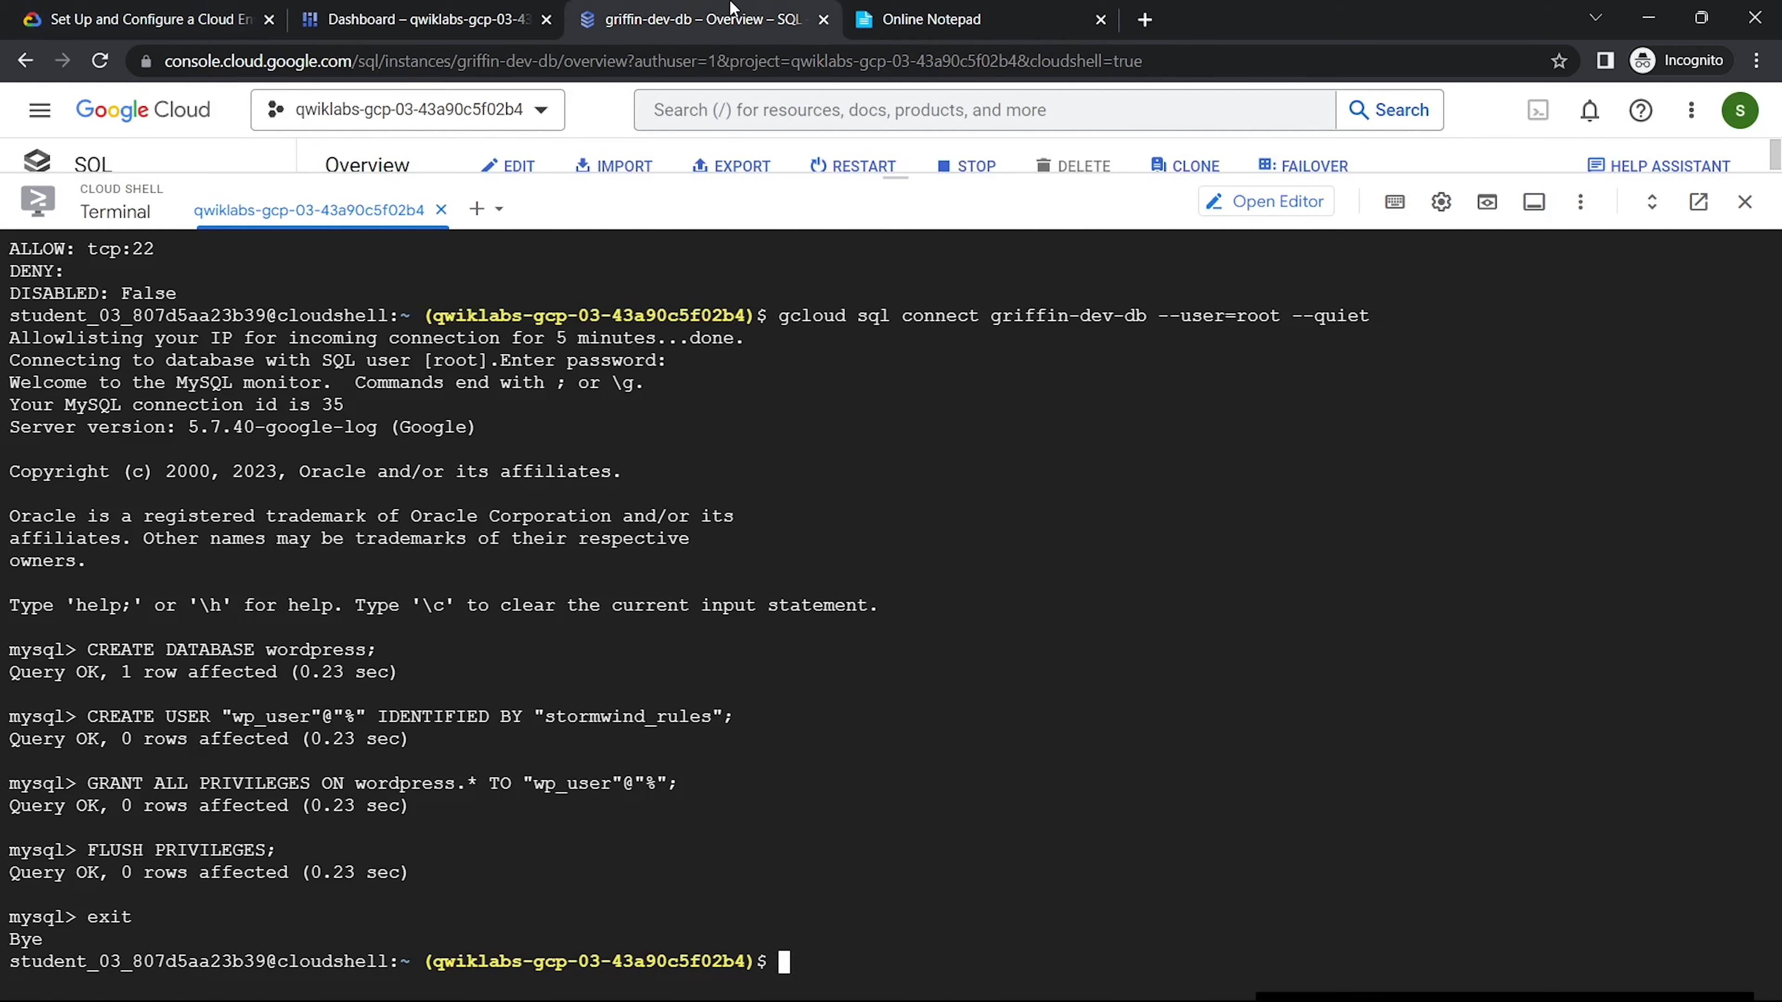
pyautogui.click(912, 19)
pyautogui.scroll(-1, 761, 374)
pyautogui.moveTo(407, 419); pyautogui.dragTo(211, 316)
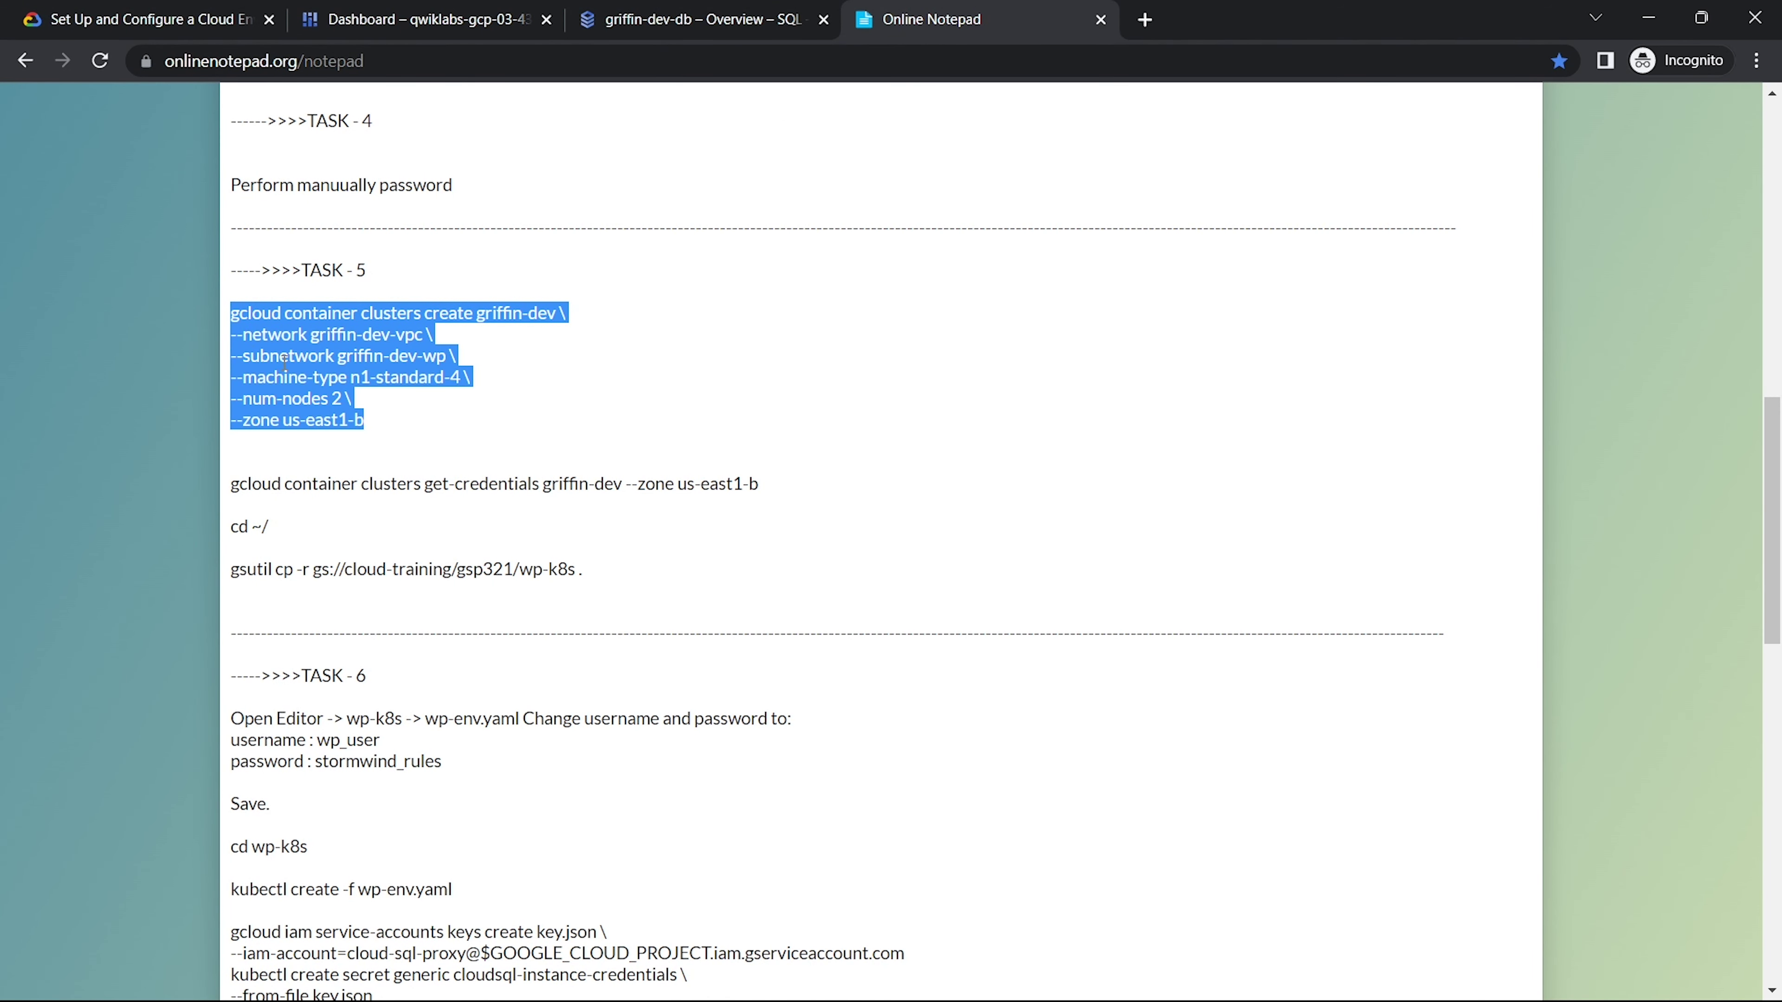
pyautogui.click(429, 10)
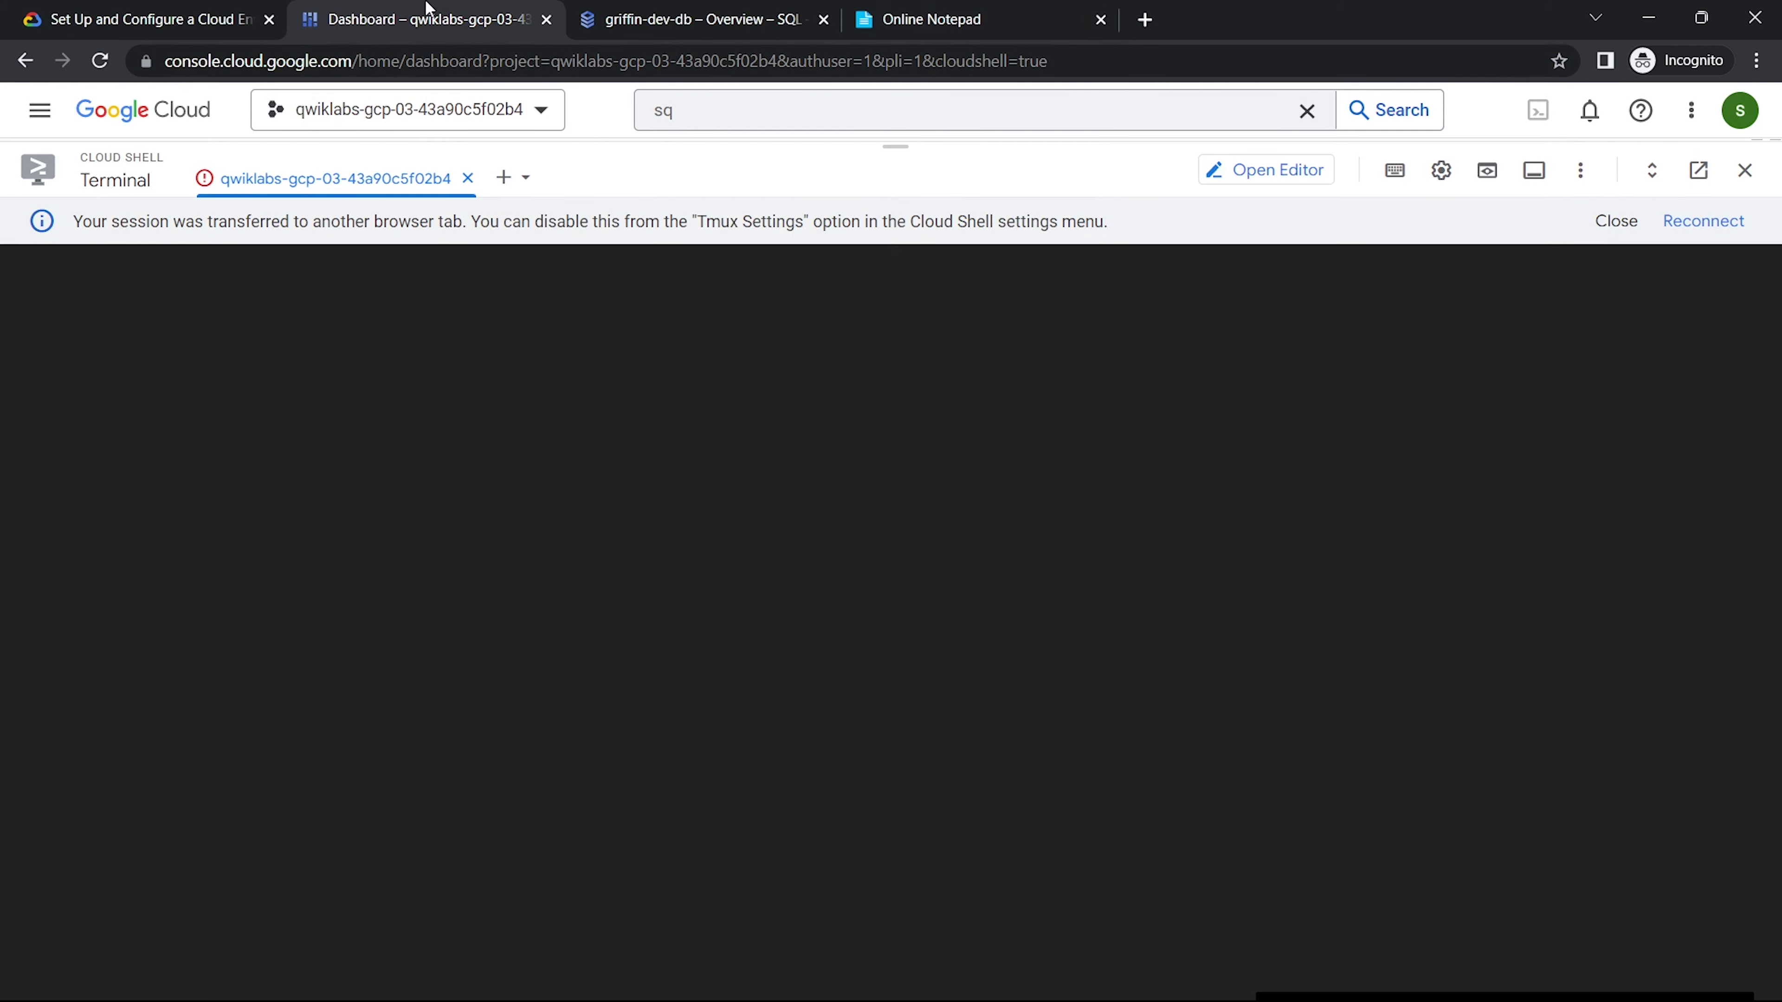
pyautogui.click(1698, 221)
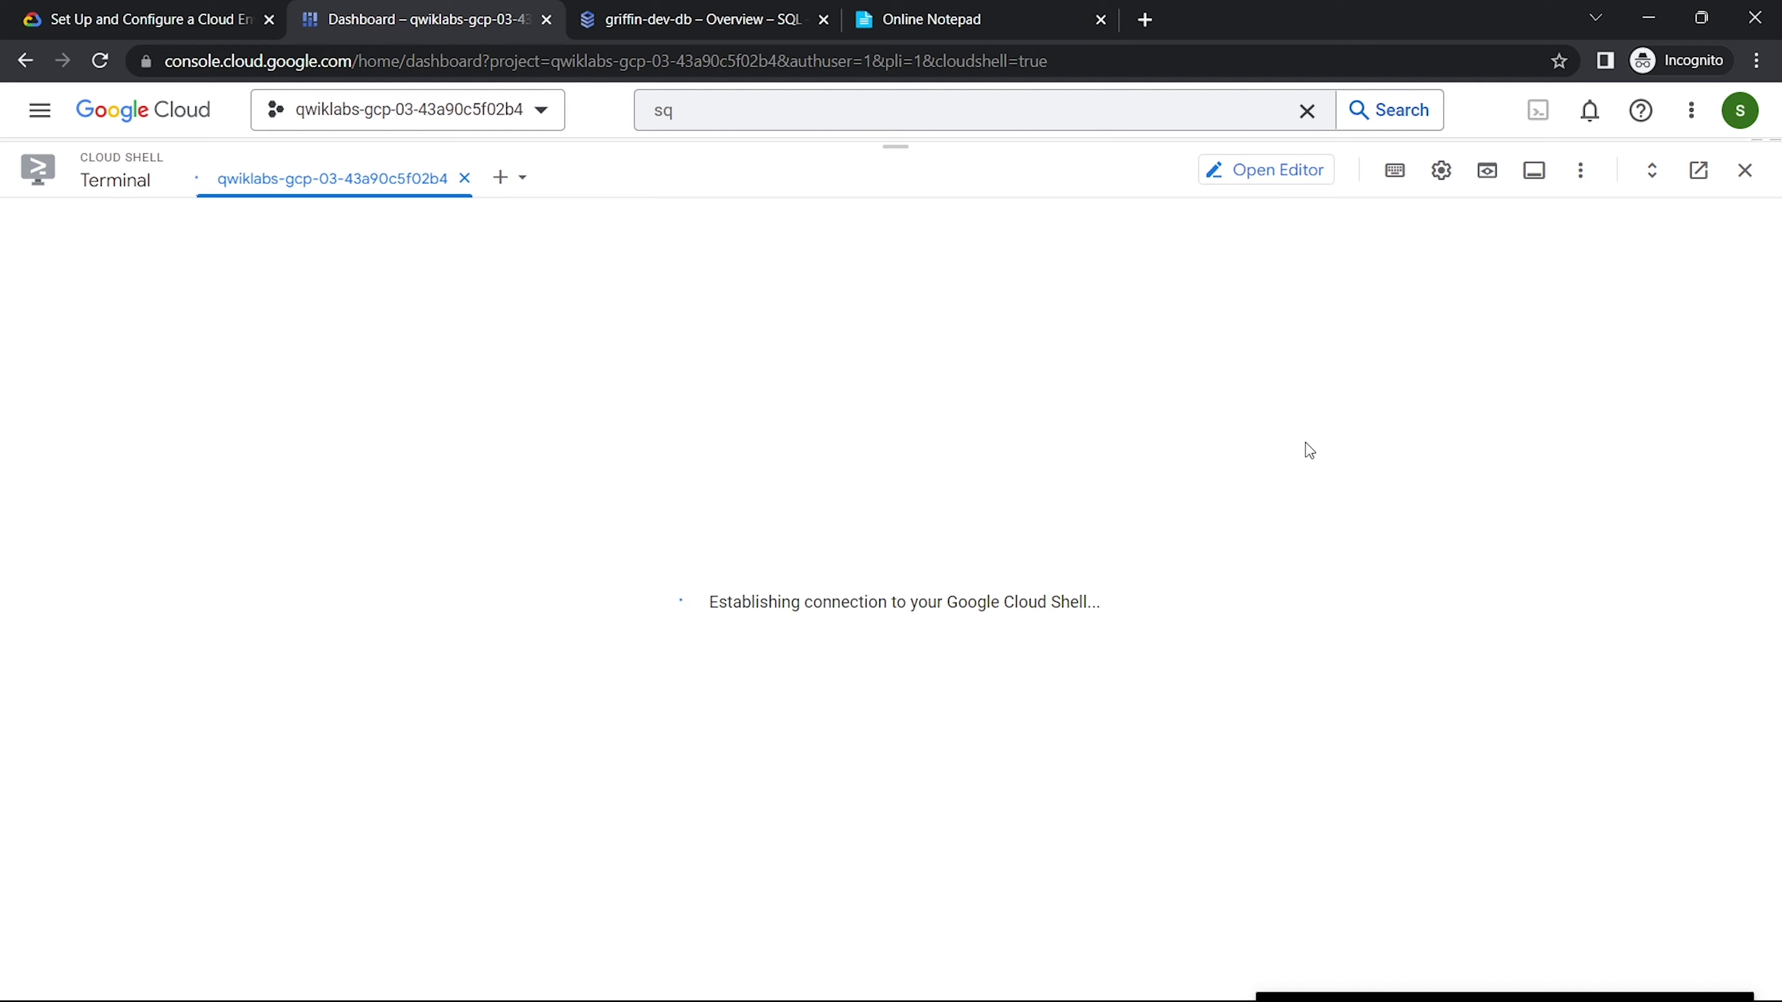
pyautogui.hotkey('ctrl', 'v')
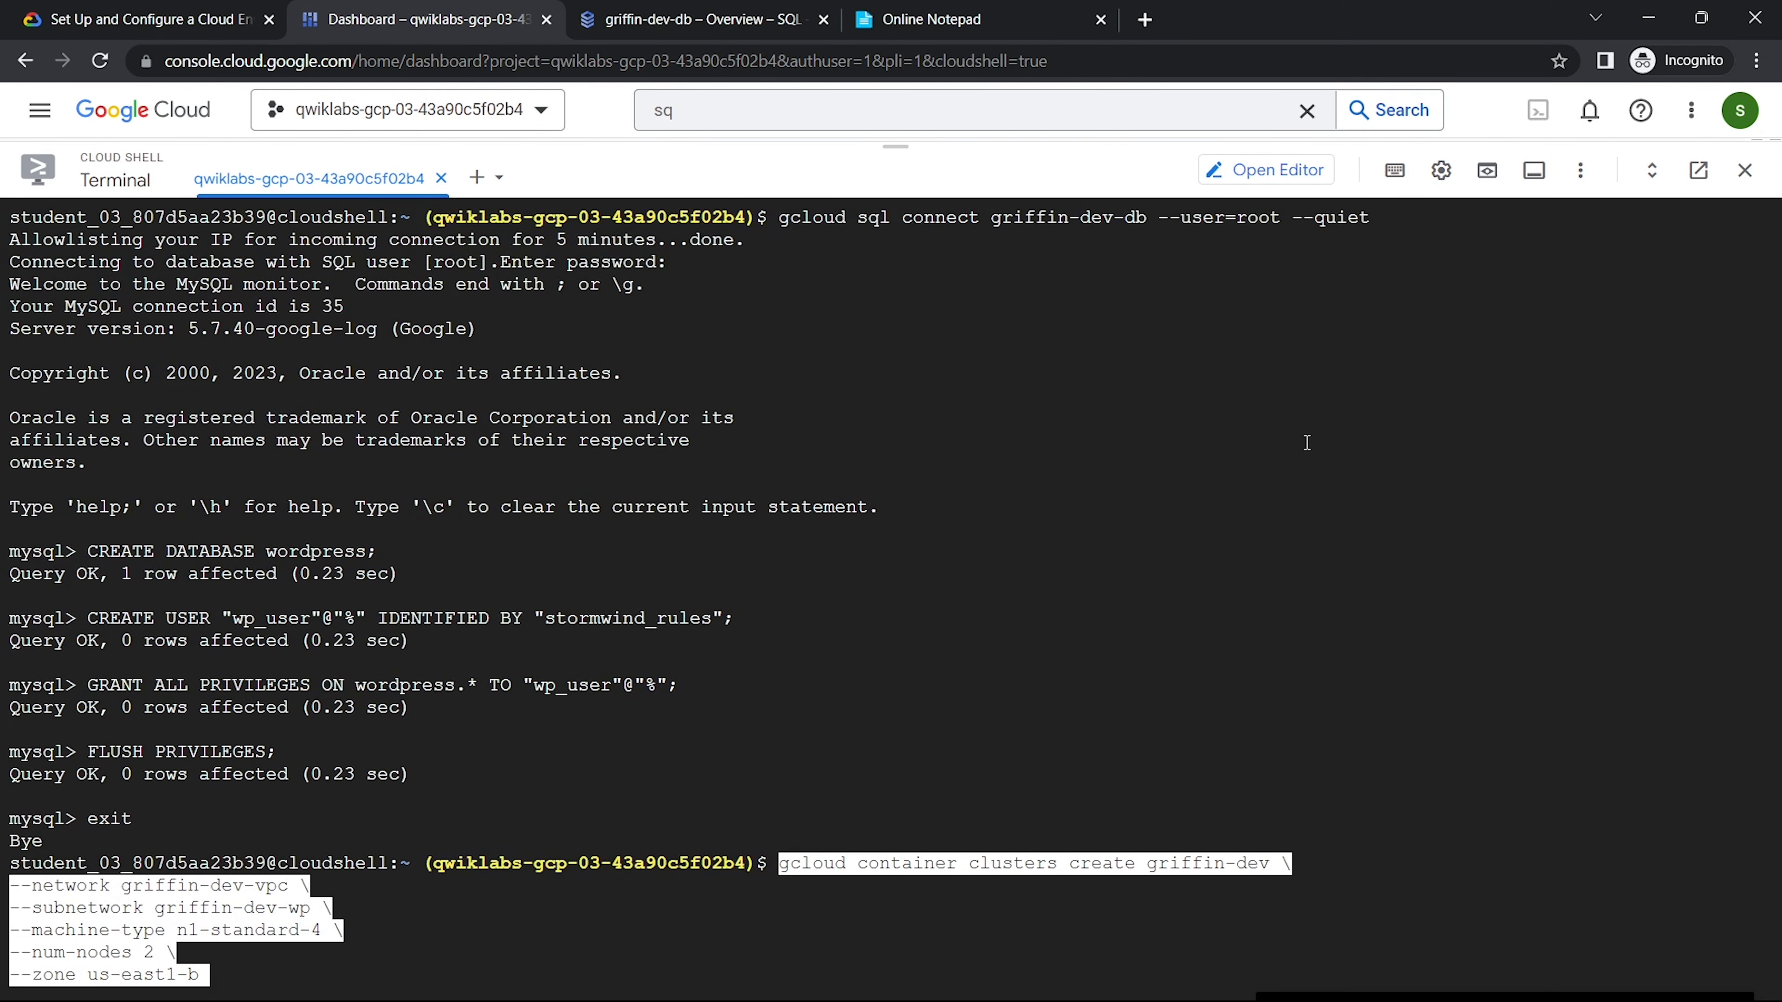
pyautogui.press('Return')
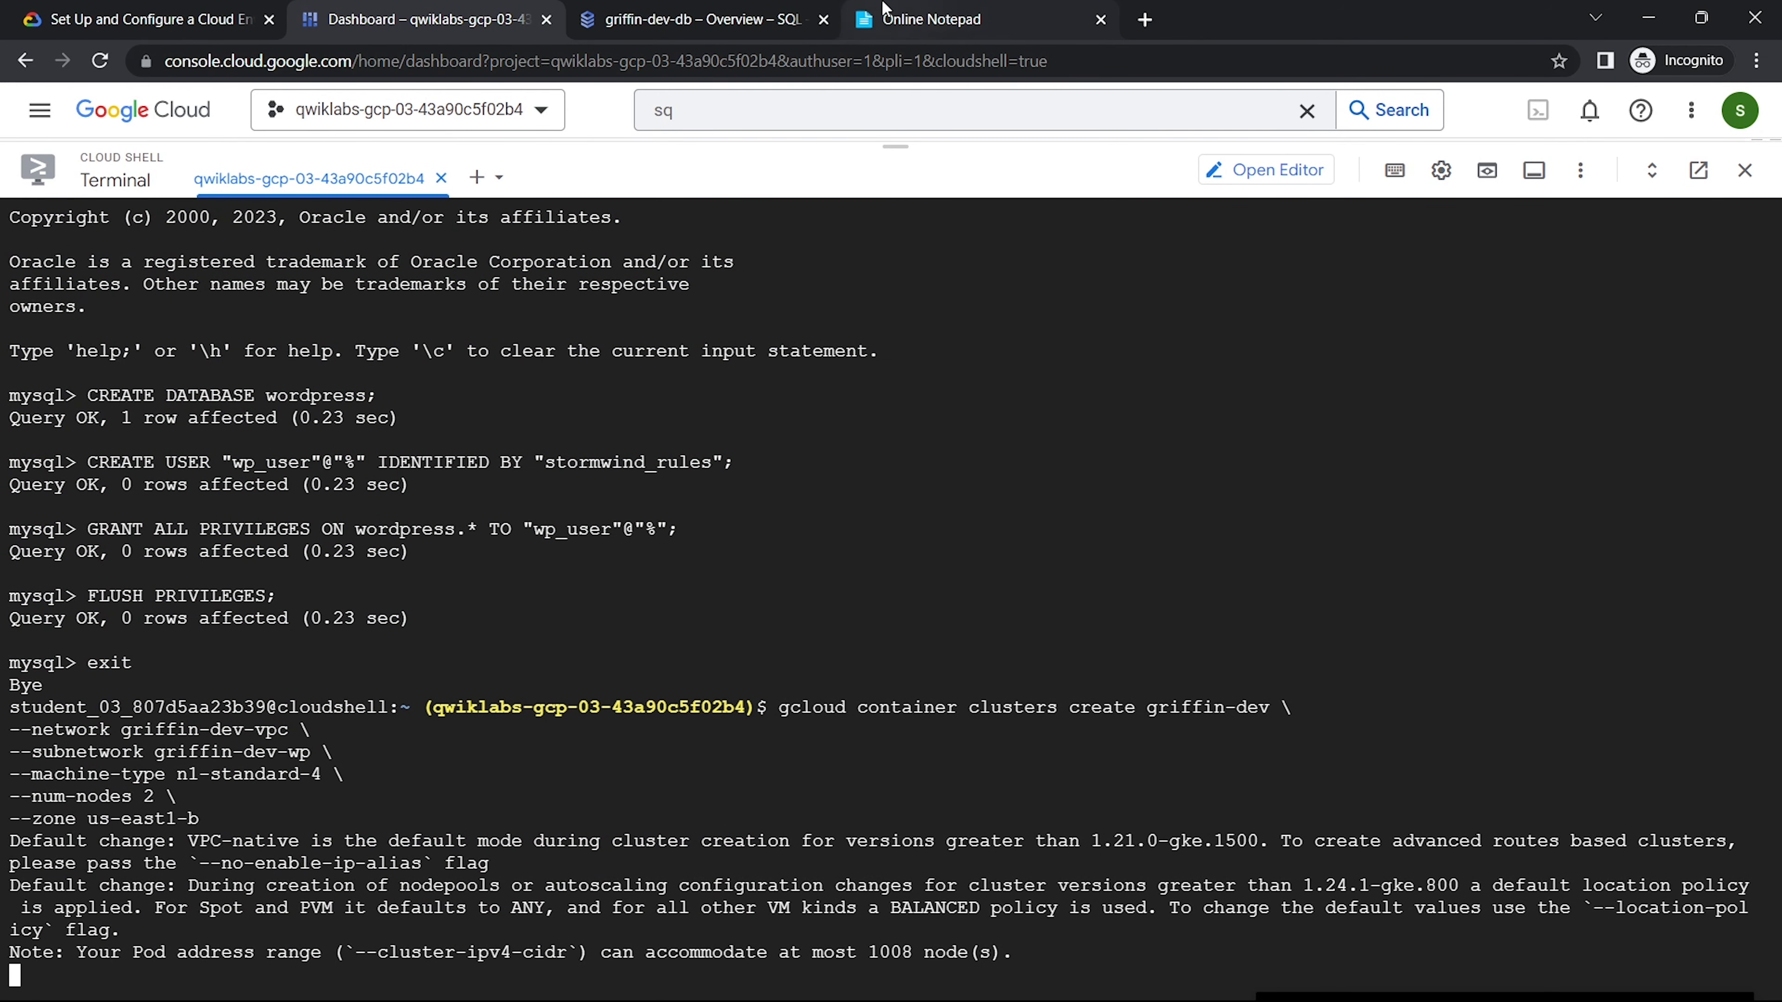
# Step: Run the notepad's remaining Task 5 commands to get the griffin-dev cluster credentials and copy gs://cloud-training/gsp321/wp-k8s into the home directory
pyautogui.moveTo(1003, 8); pyautogui.dragTo(726, 14)
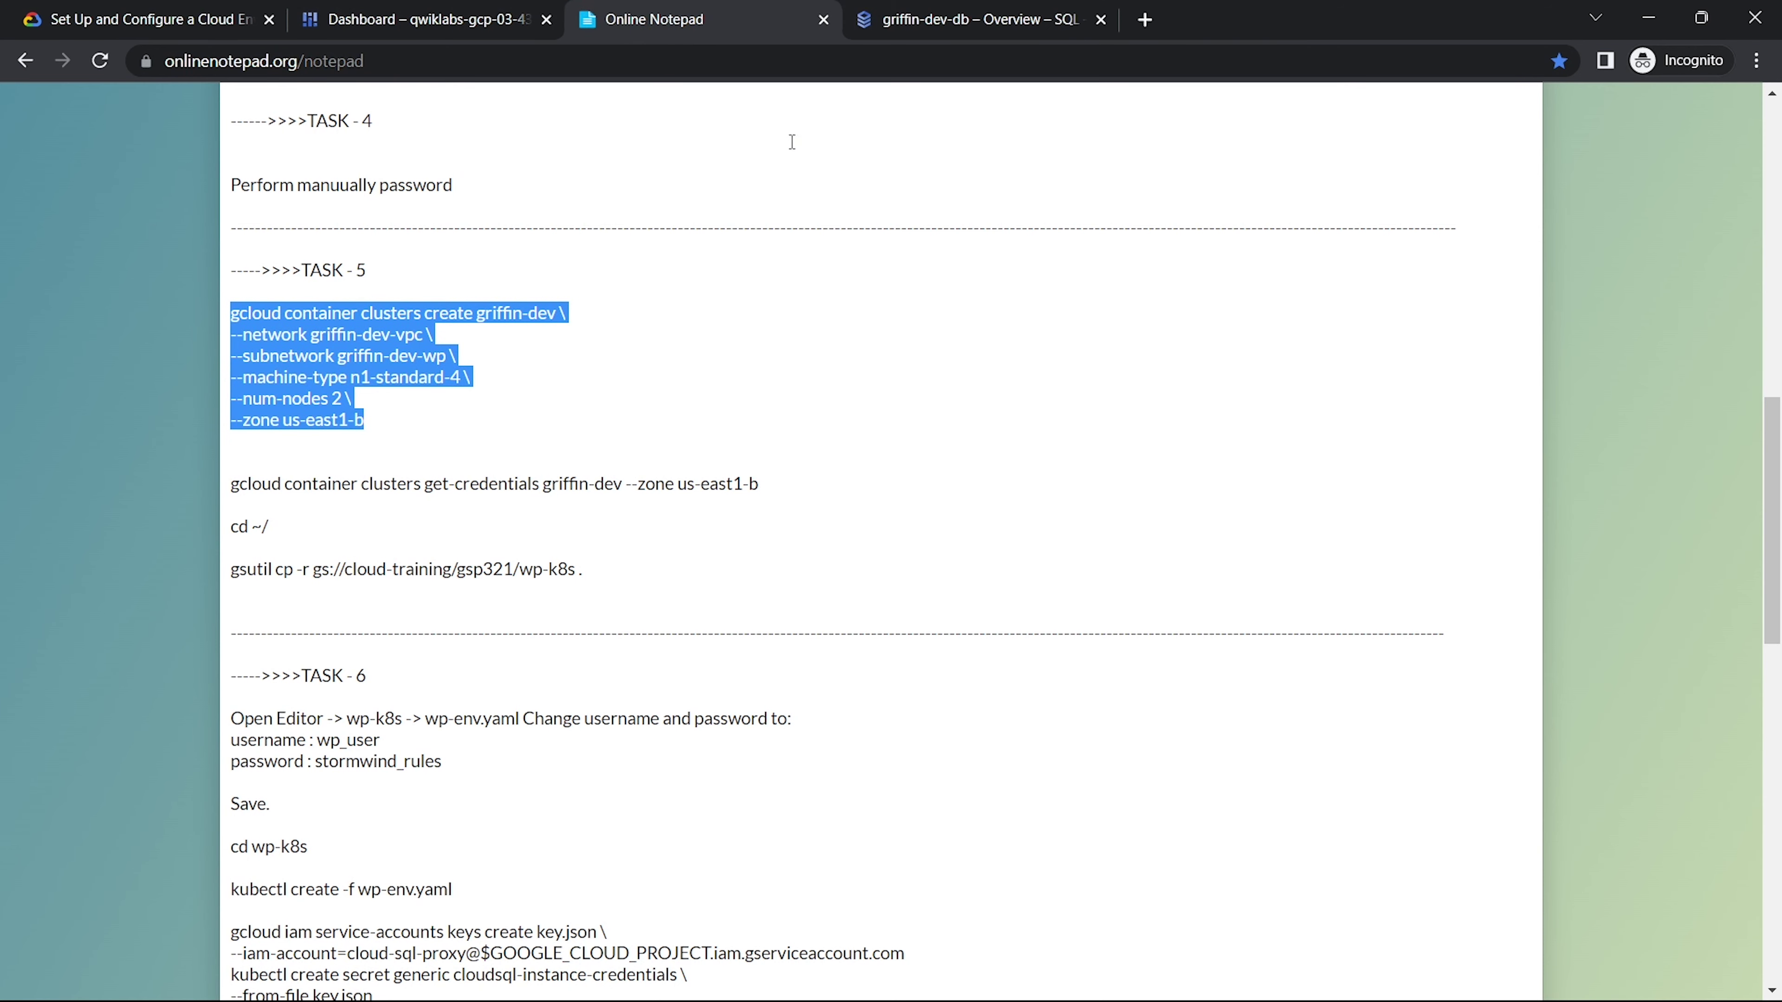
pyautogui.scroll(-1, 493, 386)
pyautogui.moveTo(594, 393); pyautogui.dragTo(209, 287)
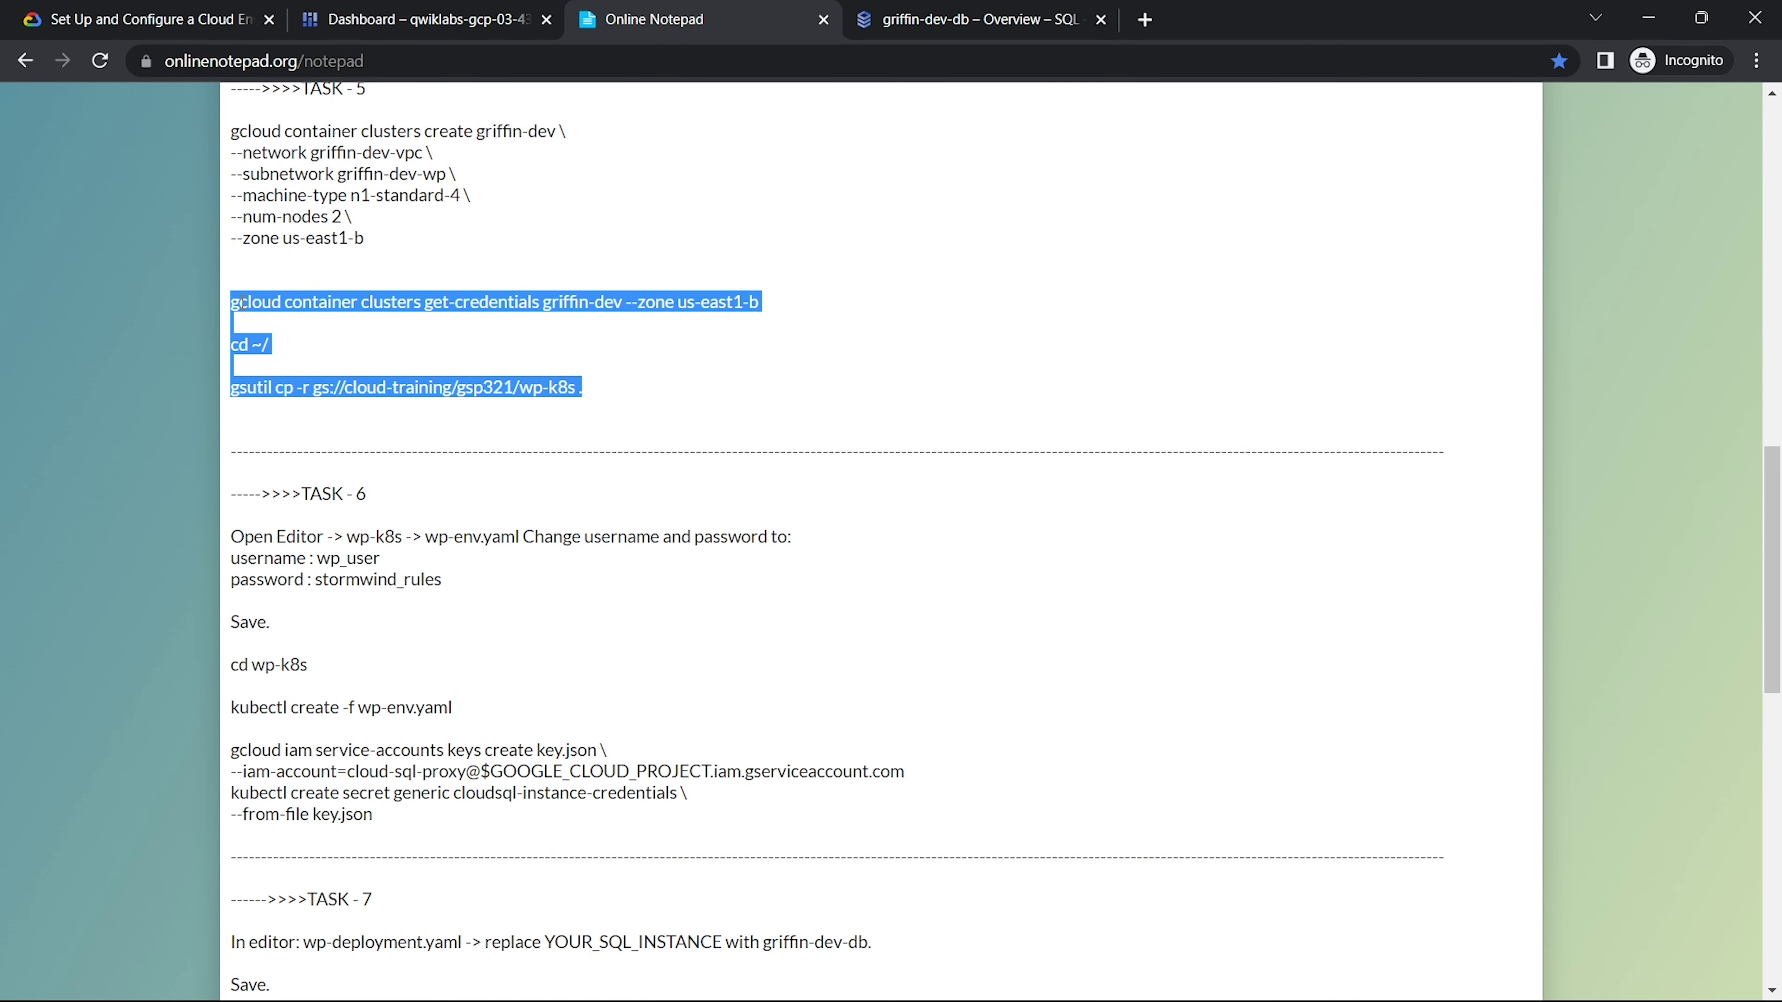
pyautogui.click(452, 8)
pyautogui.hotkey('ctrl', 'shift', 'Tab')
pyautogui.hotkey('ctrl', 'v')
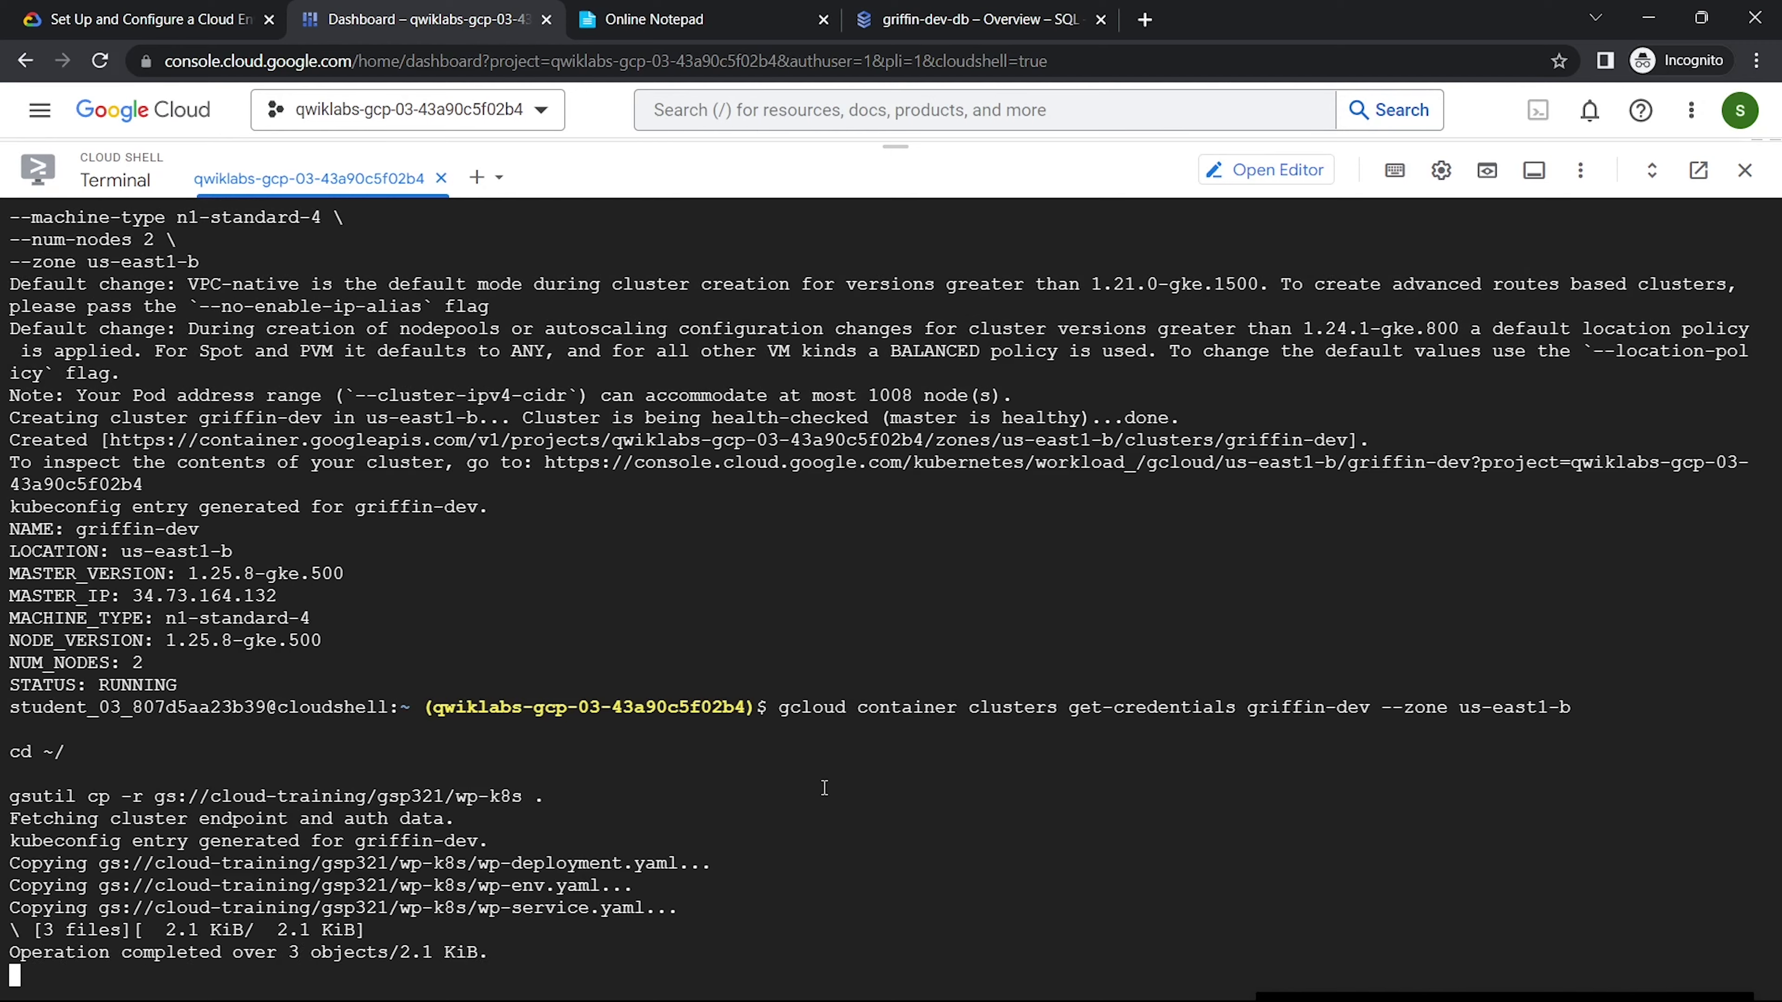
# Step: Copy wp_user from the notepad's Task 6, open the Cloud Shell Editor, and add a blank line above the username in the notepad
pyautogui.click(808, 8)
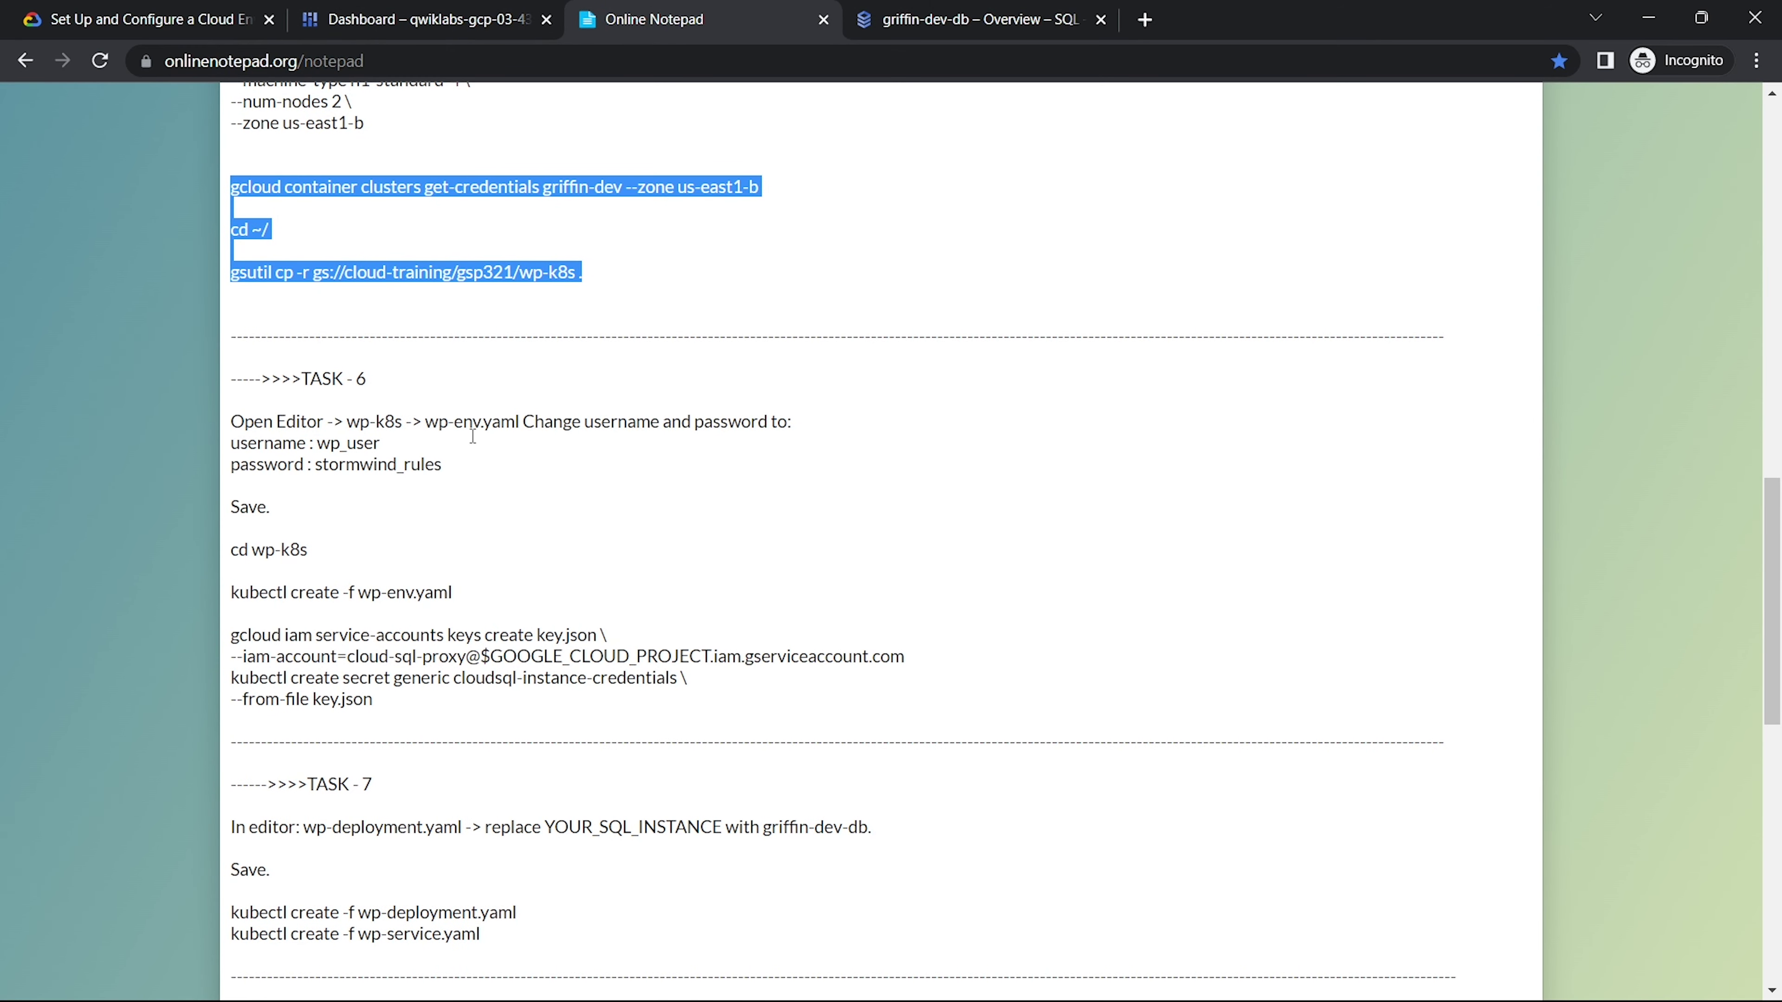
pyautogui.moveTo(316, 443); pyautogui.dragTo(381, 442)
pyautogui.hotkey('ctrl', 'c')
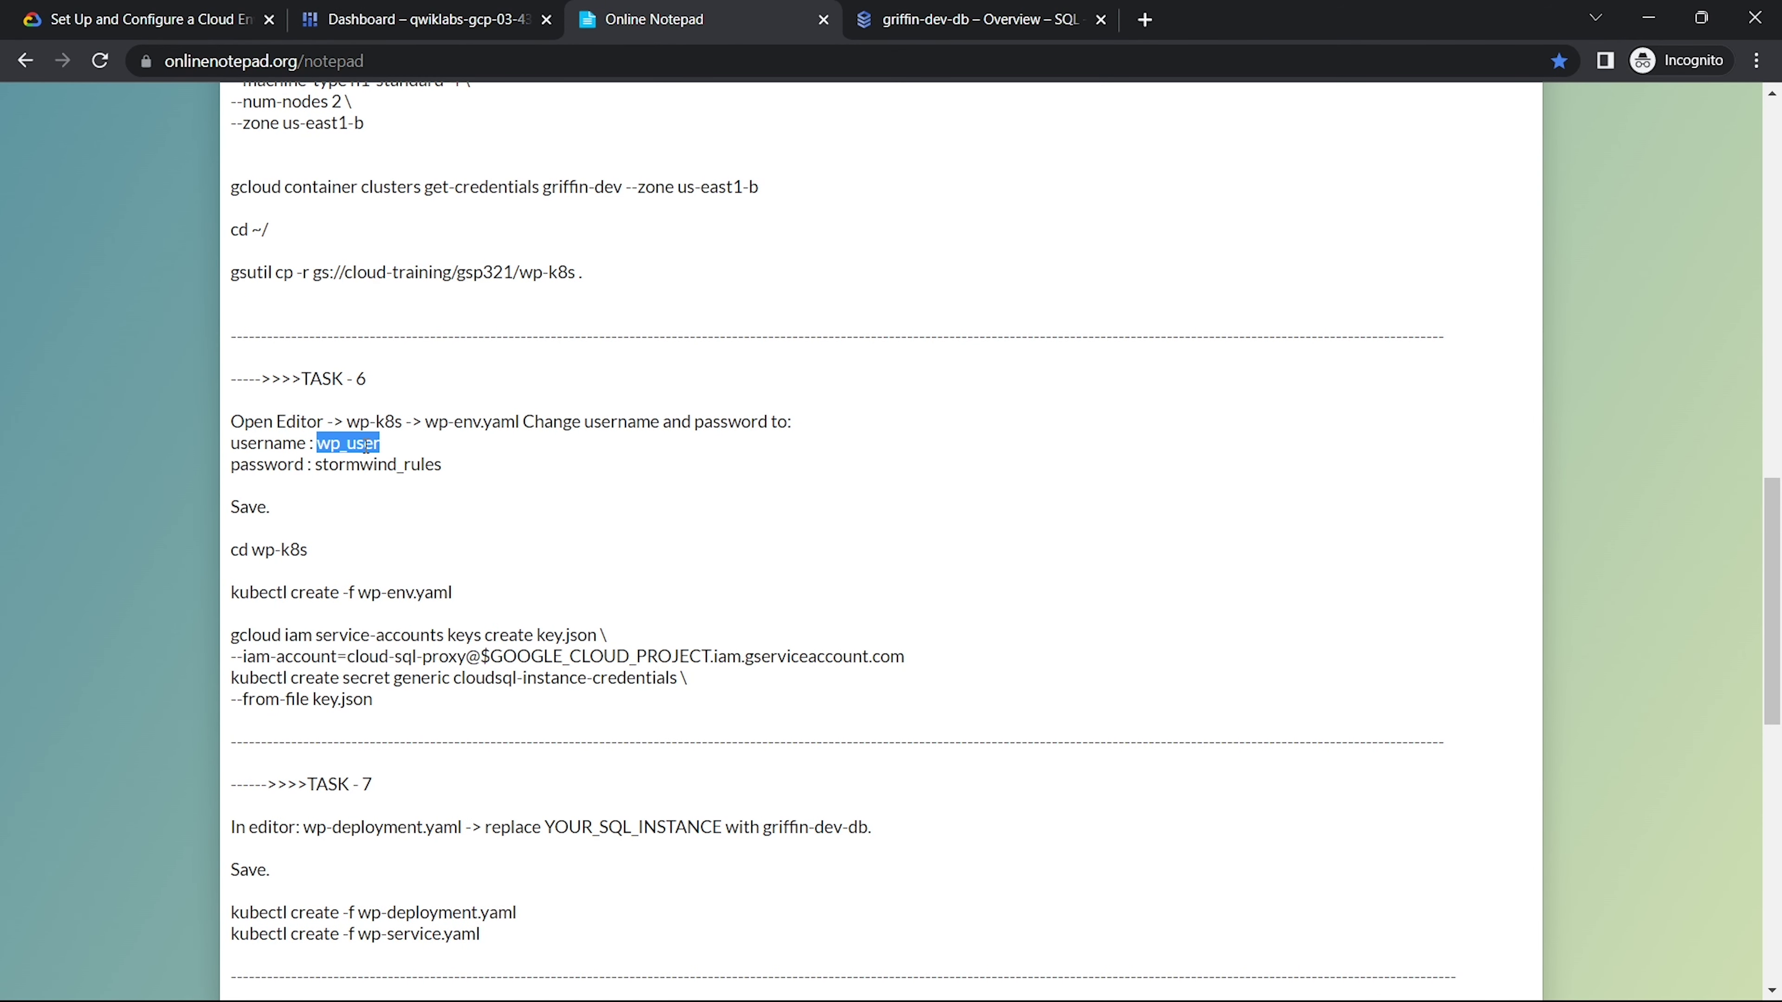
pyautogui.click(414, 19)
pyautogui.click(1283, 170)
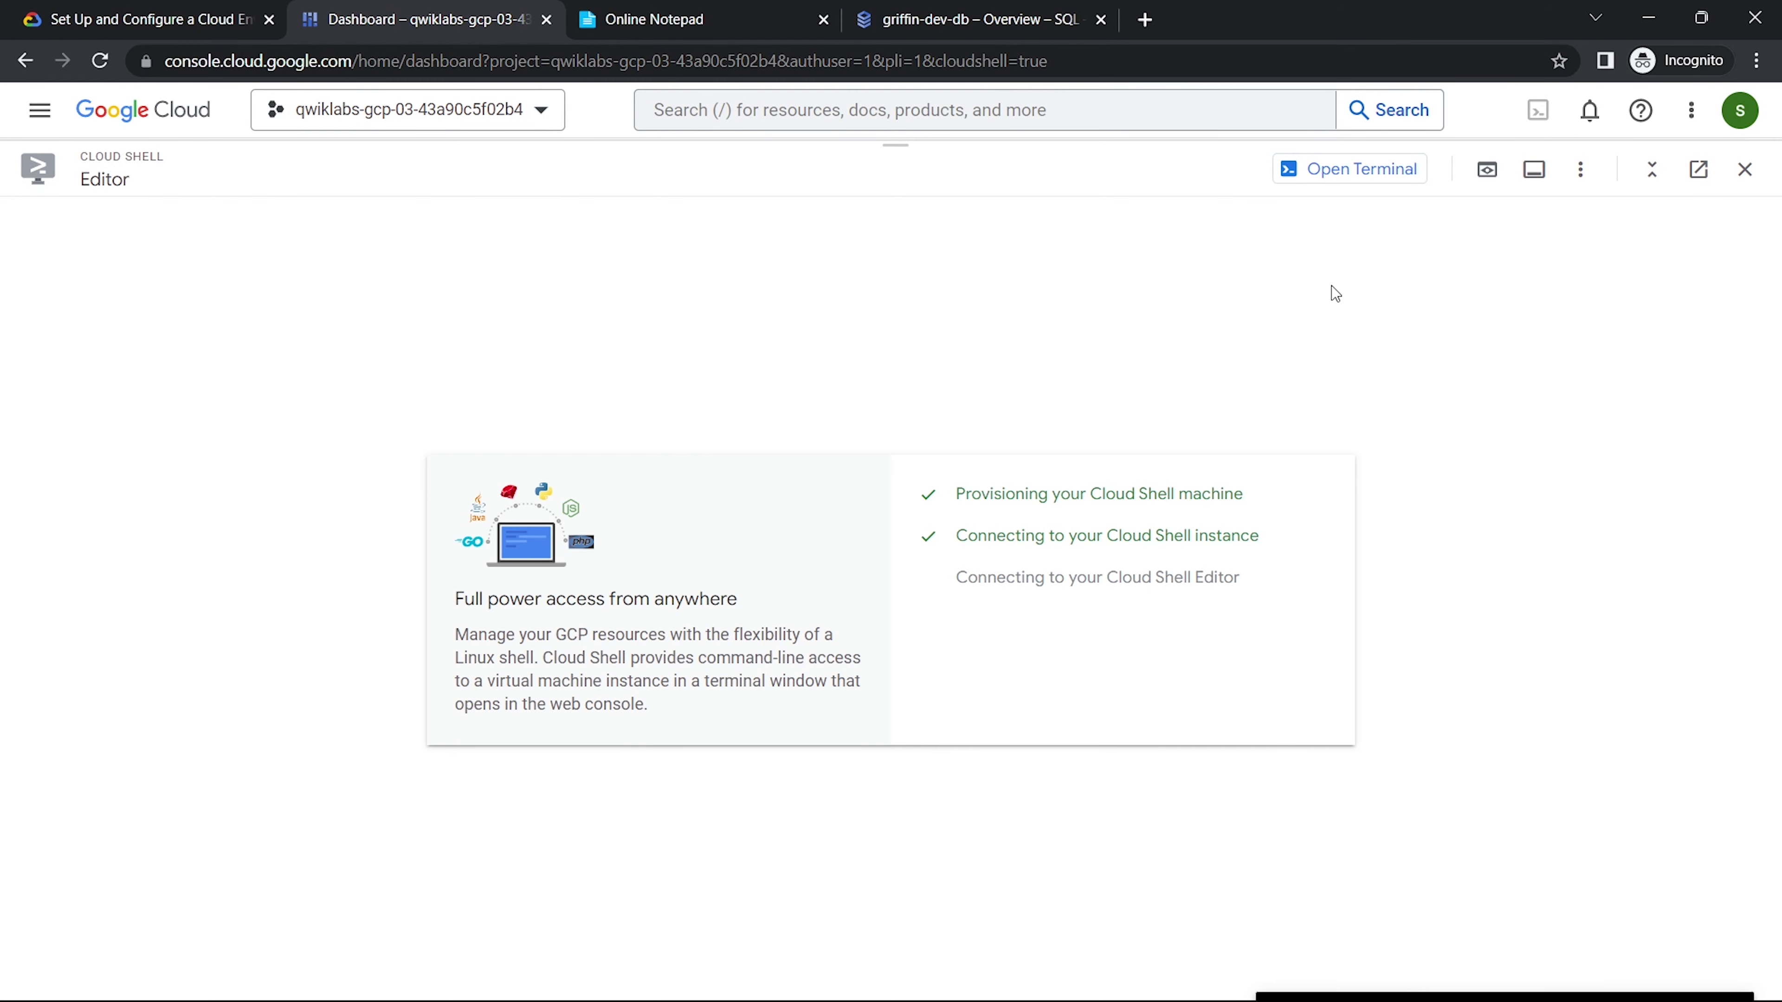
pyautogui.click(673, 19)
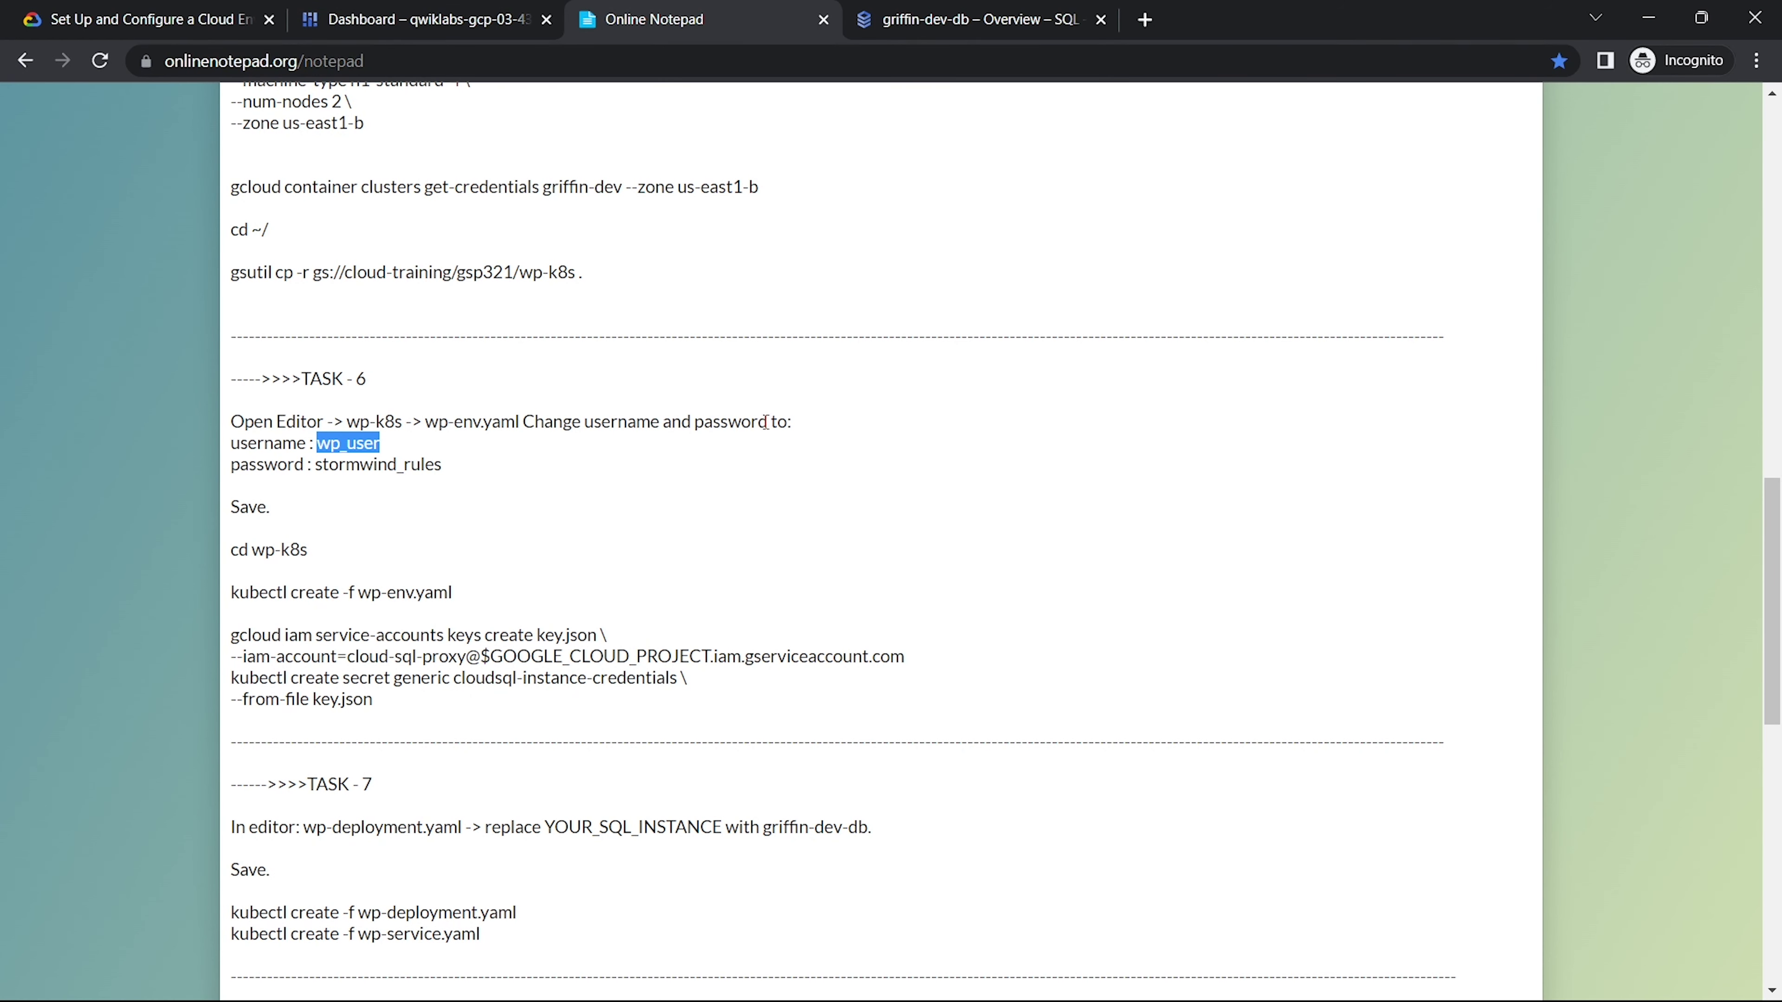
pyautogui.click(818, 419)
pyautogui.press('Return')
# Step: Open wp-env.yaml from the wp-k8s folder and replace the username placeholder with wp_user
pyautogui.click(414, 19)
pyautogui.click(139, 366)
pyautogui.click(170, 415)
pyautogui.doubleClick(859, 682)
pyautogui.hotkey('ctrl', 'v')
# Step: Try to replace the password placeholder in wp-env.yaml with the notepad's Task 6 password, and undo the replacement
pyautogui.click(749, 8)
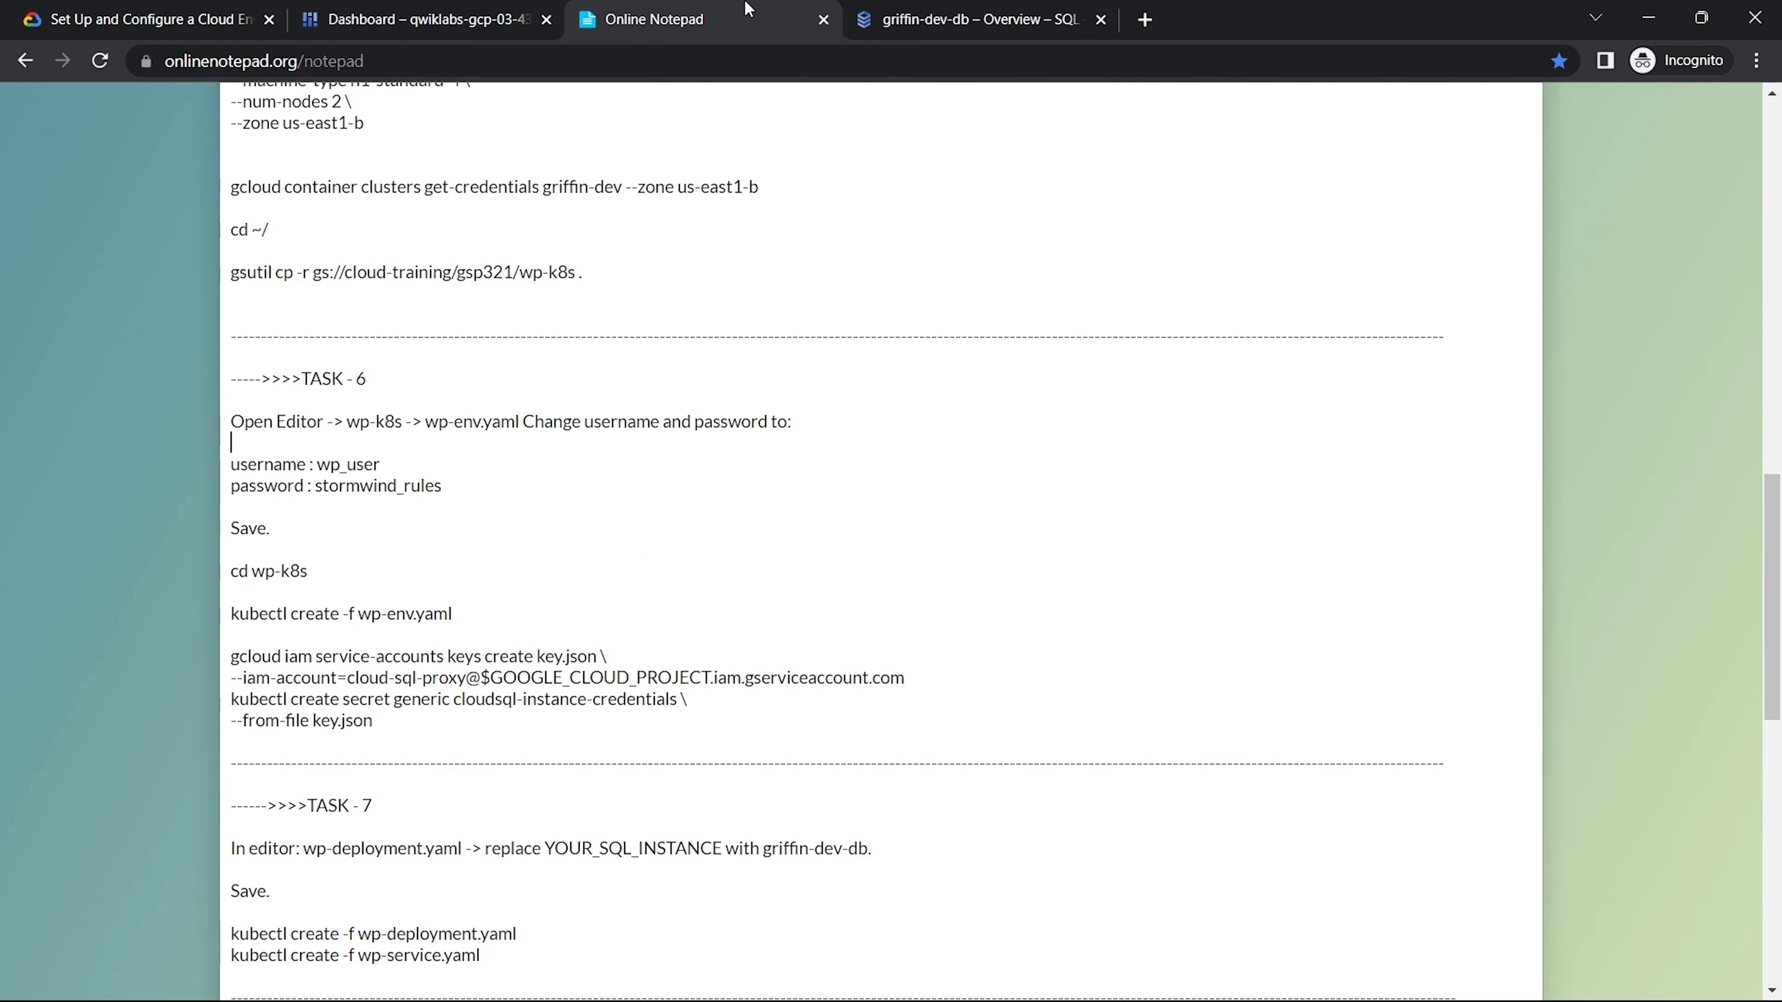
pyautogui.moveTo(315, 486); pyautogui.dragTo(433, 491)
pyautogui.hotkey('ctrl', 'c')
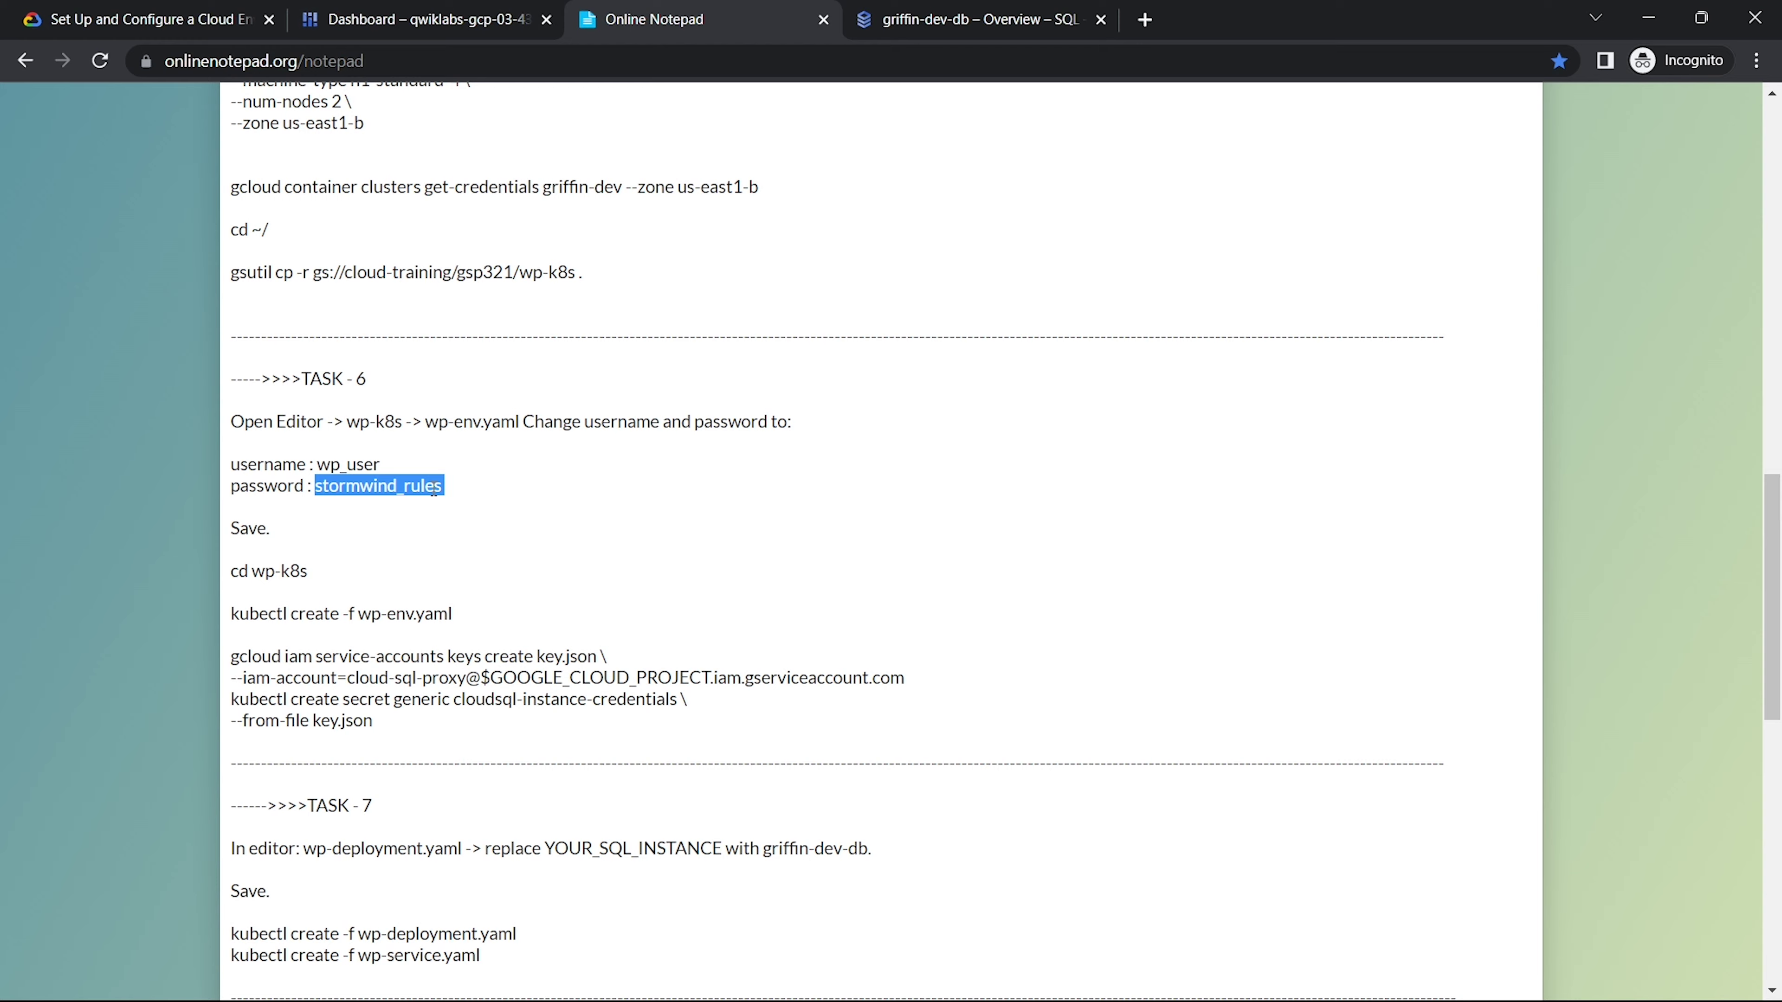
pyautogui.click(414, 19)
pyautogui.doubleClick(842, 704)
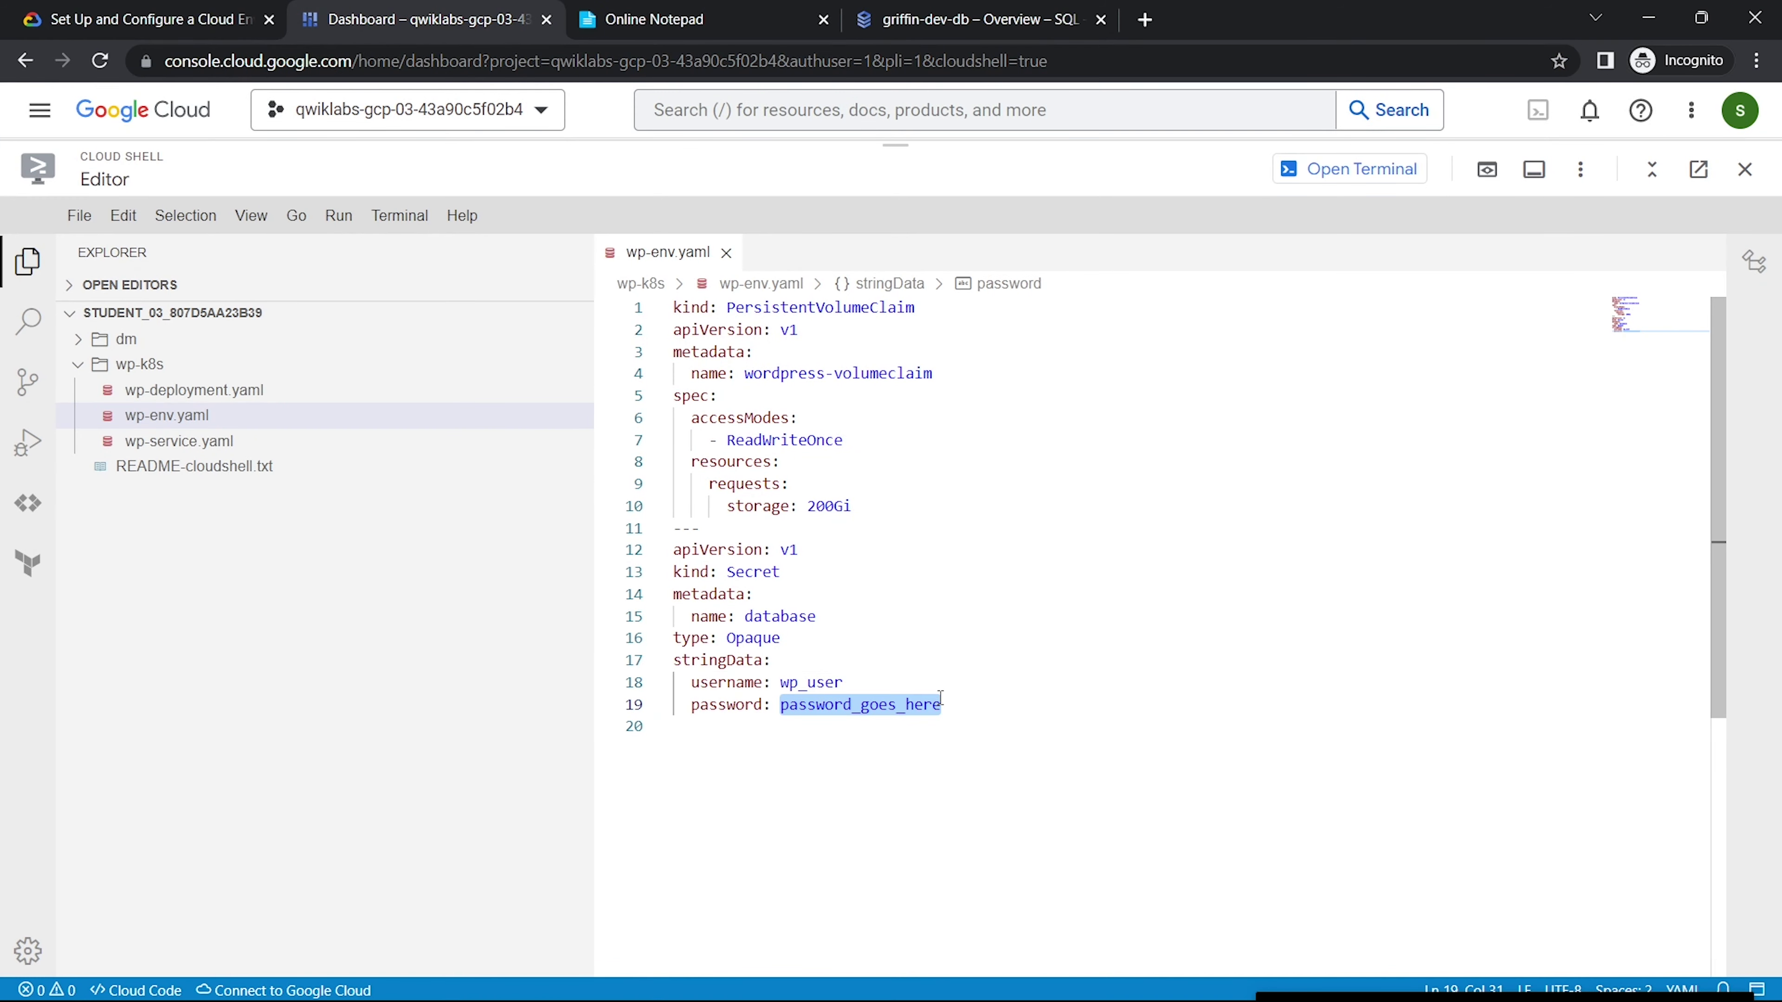
pyautogui.hotkey('ctrl', 'v')
pyautogui.hotkey('ctrl', 'z')
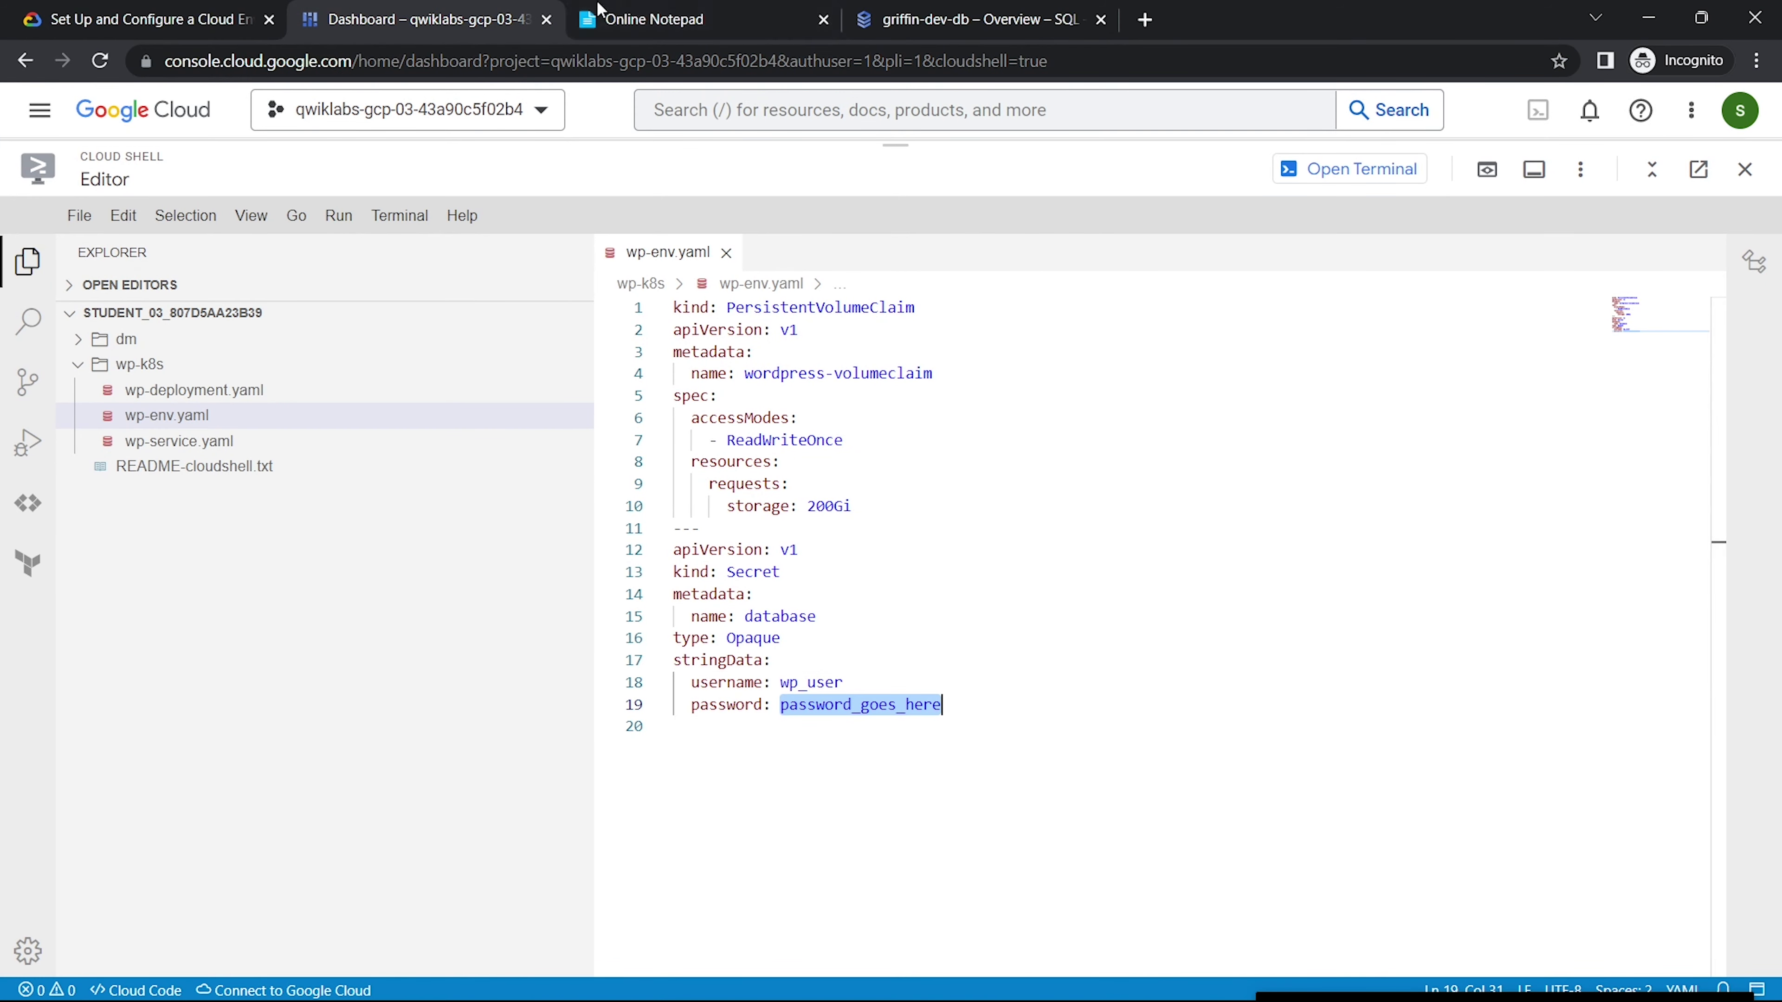
# Step: Copy the Task 6 password from the notepad again, set it as the password in wp-env.yaml and save the file
pyautogui.click(598, 8)
pyautogui.moveTo(442, 486); pyautogui.dragTo(328, 489)
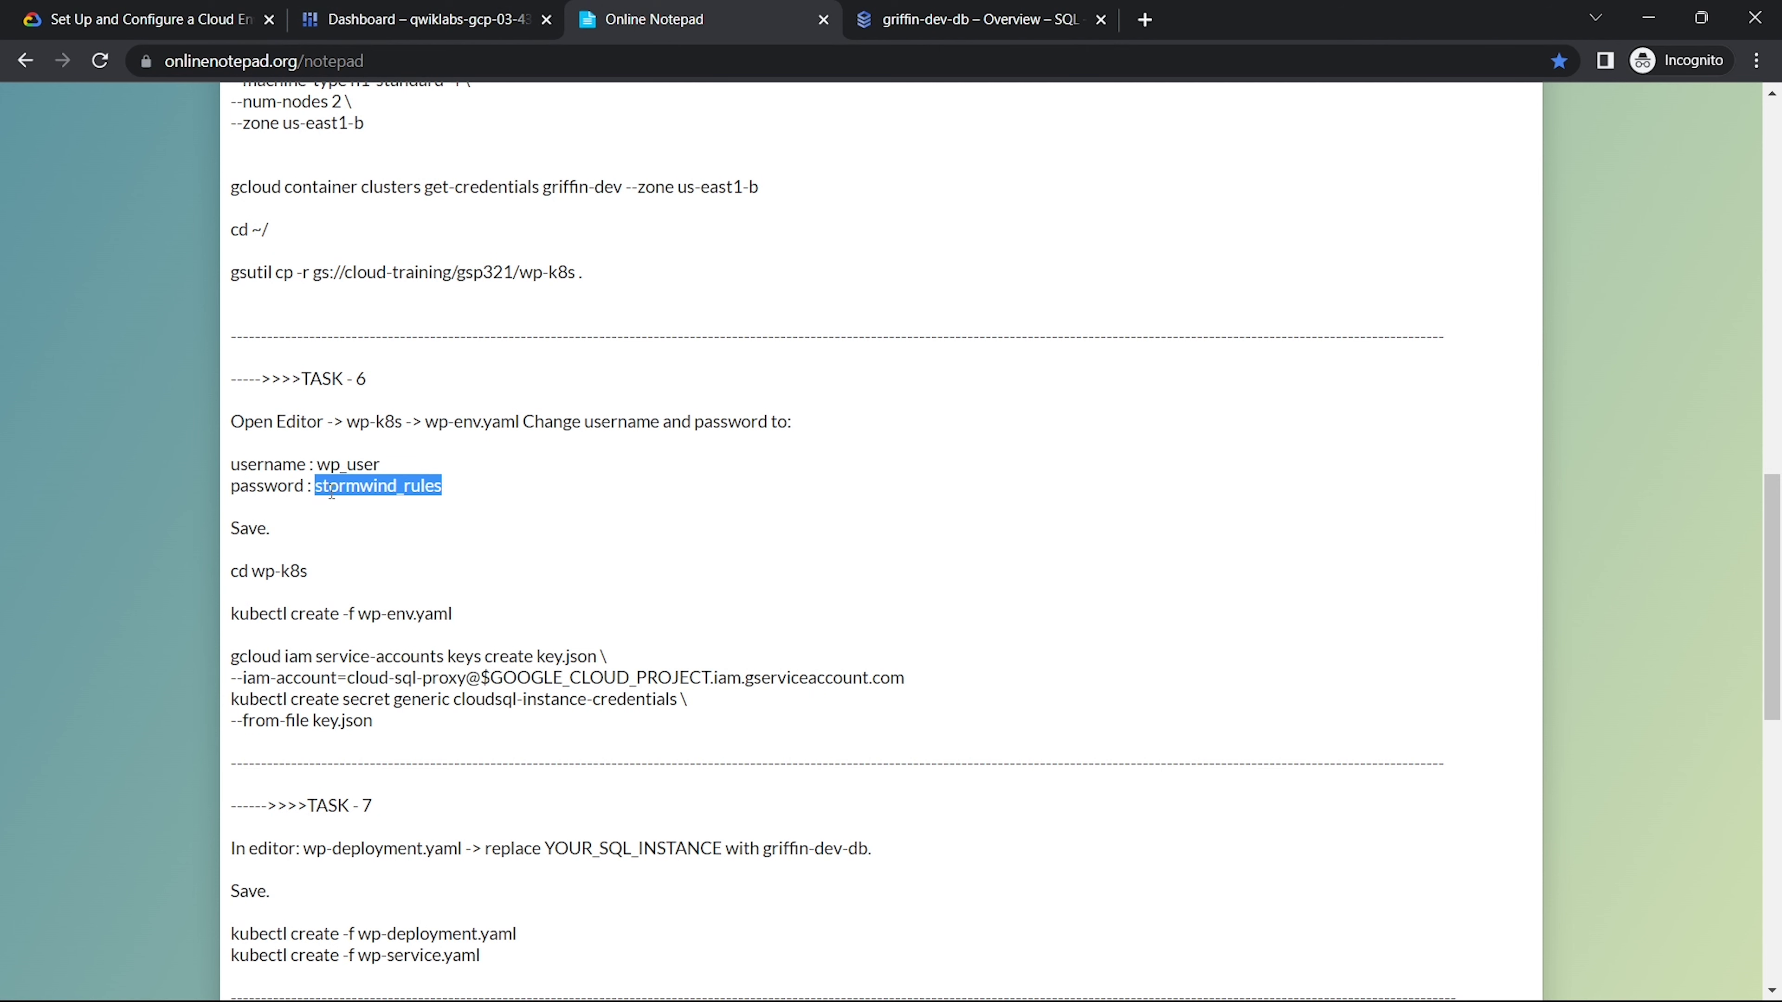
pyautogui.click(491, 8)
pyautogui.hotkey('ctrl', 'v')
pyautogui.click(79, 215)
pyautogui.click(119, 533)
# Step: Copy cd wp-k8s from the notepad and run it in the Cloud Shell terminal
pyautogui.click(975, 19)
pyautogui.click(652, 19)
pyautogui.tripleClick(282, 426)
pyautogui.hotkey('ctrl', 'c')
pyautogui.click(421, 19)
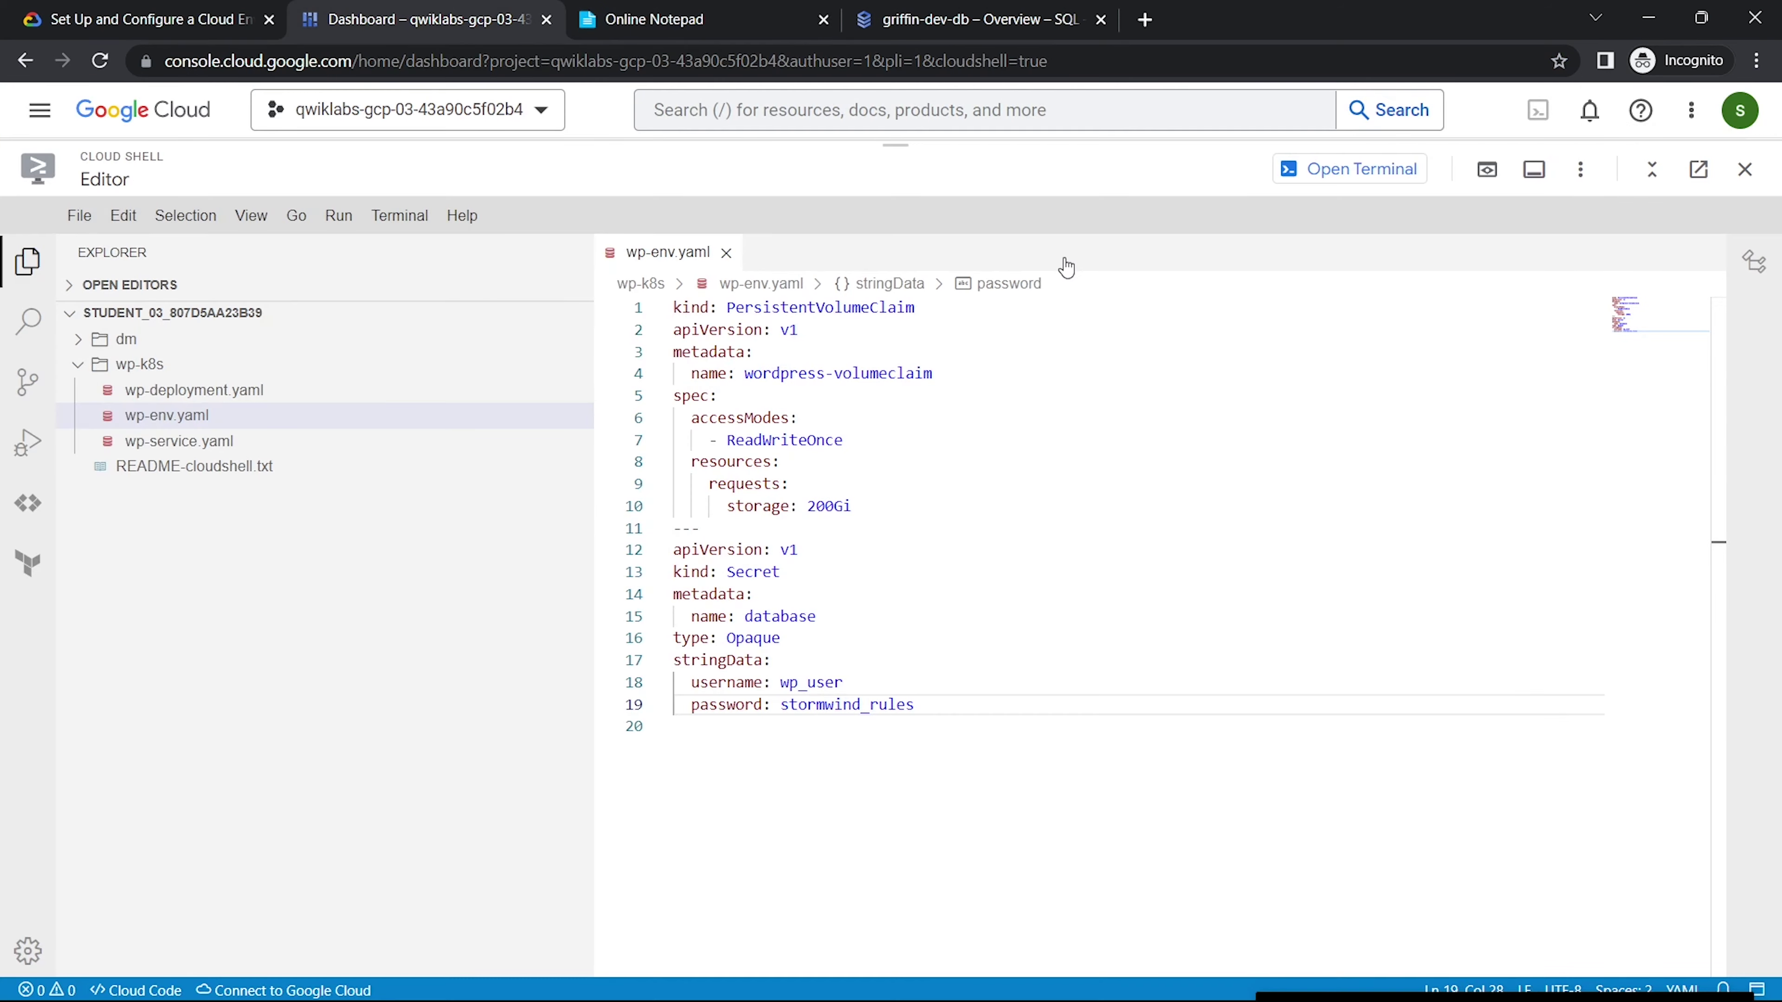
pyautogui.click(1362, 169)
pyautogui.hotkey('ctrl', 'v')
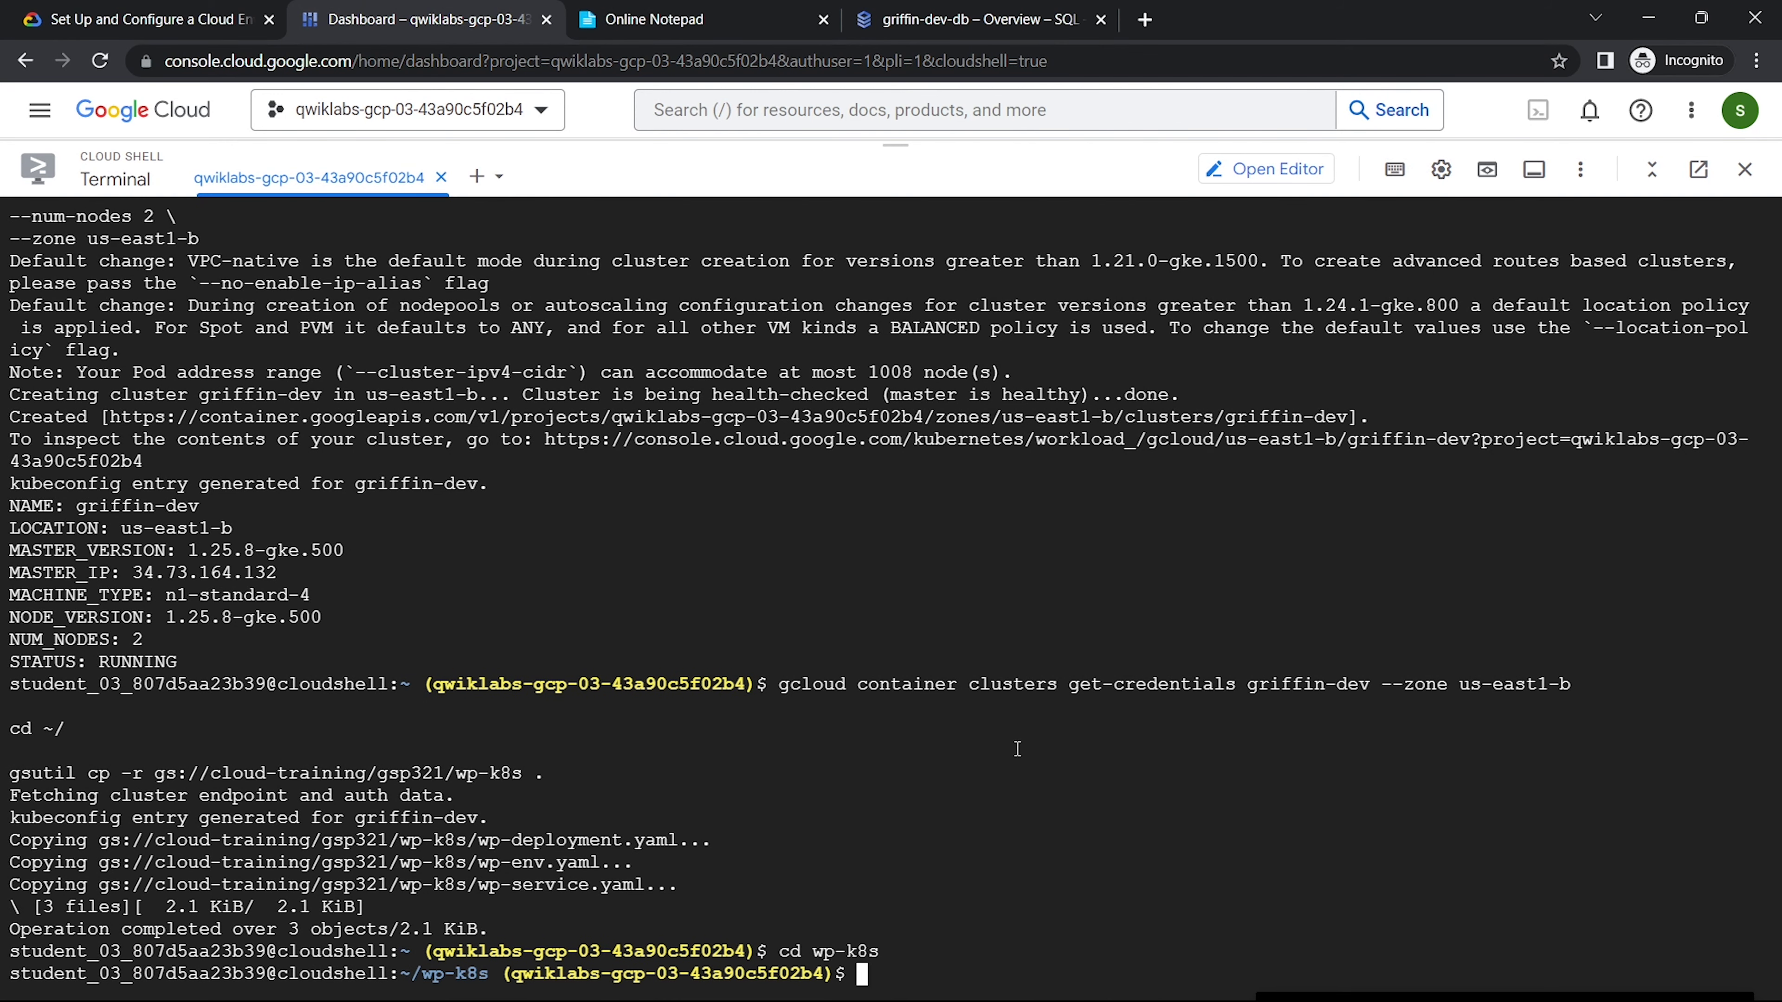
# Step: Copy kubectl create -f wp-env.yaml from the notepad and run it in the Cloud Shell terminal
pyautogui.click(807, 9)
pyautogui.moveTo(454, 299); pyautogui.dragTo(238, 283)
pyautogui.moveTo(452, 300); pyautogui.dragTo(231, 301)
pyautogui.hotkey('ctrl', 'c')
pyautogui.moveTo(140, 19); pyautogui.dragTo(421, 19)
pyautogui.hotkey('ctrl', 'v')
pyautogui.press('Return')
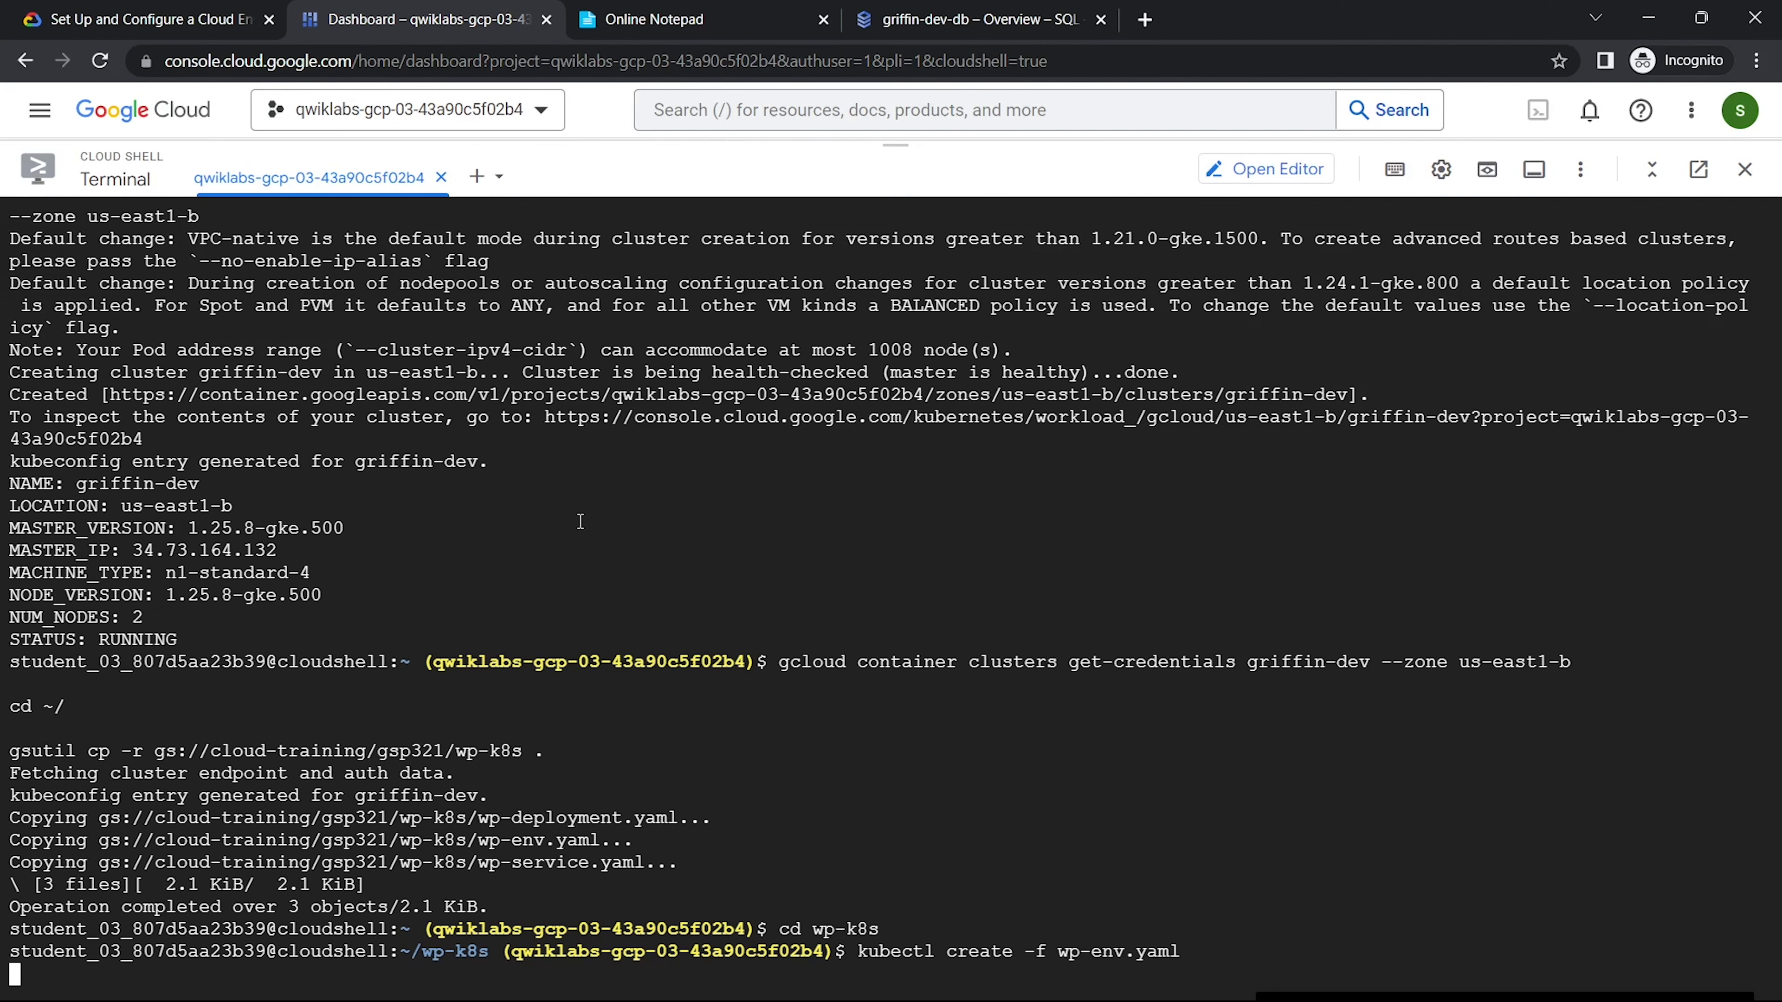
# Step: Run the notepad's Task 6 commands creating key.json for the cloud-sql-proxy service account and the cloudsql-instance-credentials secret from it
pyautogui.click(652, 19)
pyautogui.scroll(-3, 491, 421)
pyautogui.moveTo(373, 269); pyautogui.dragTo(153, 204)
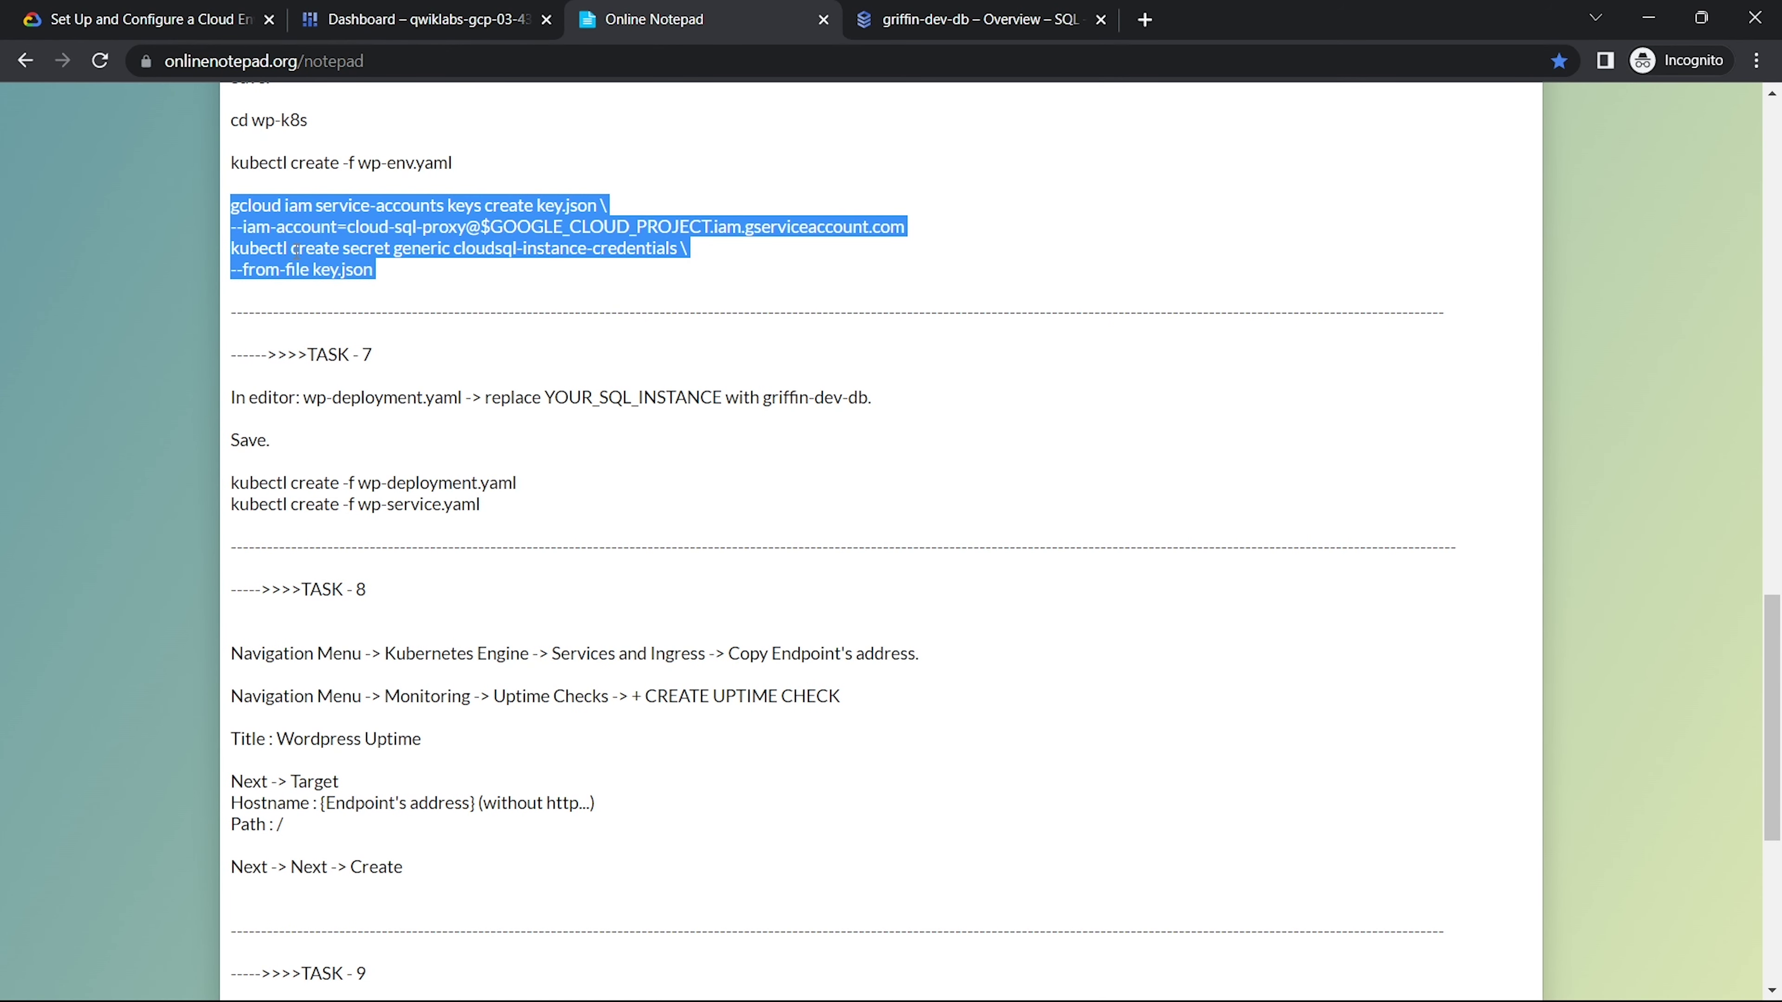
pyautogui.click(420, 19)
pyautogui.hotkey('ctrl', 'v')
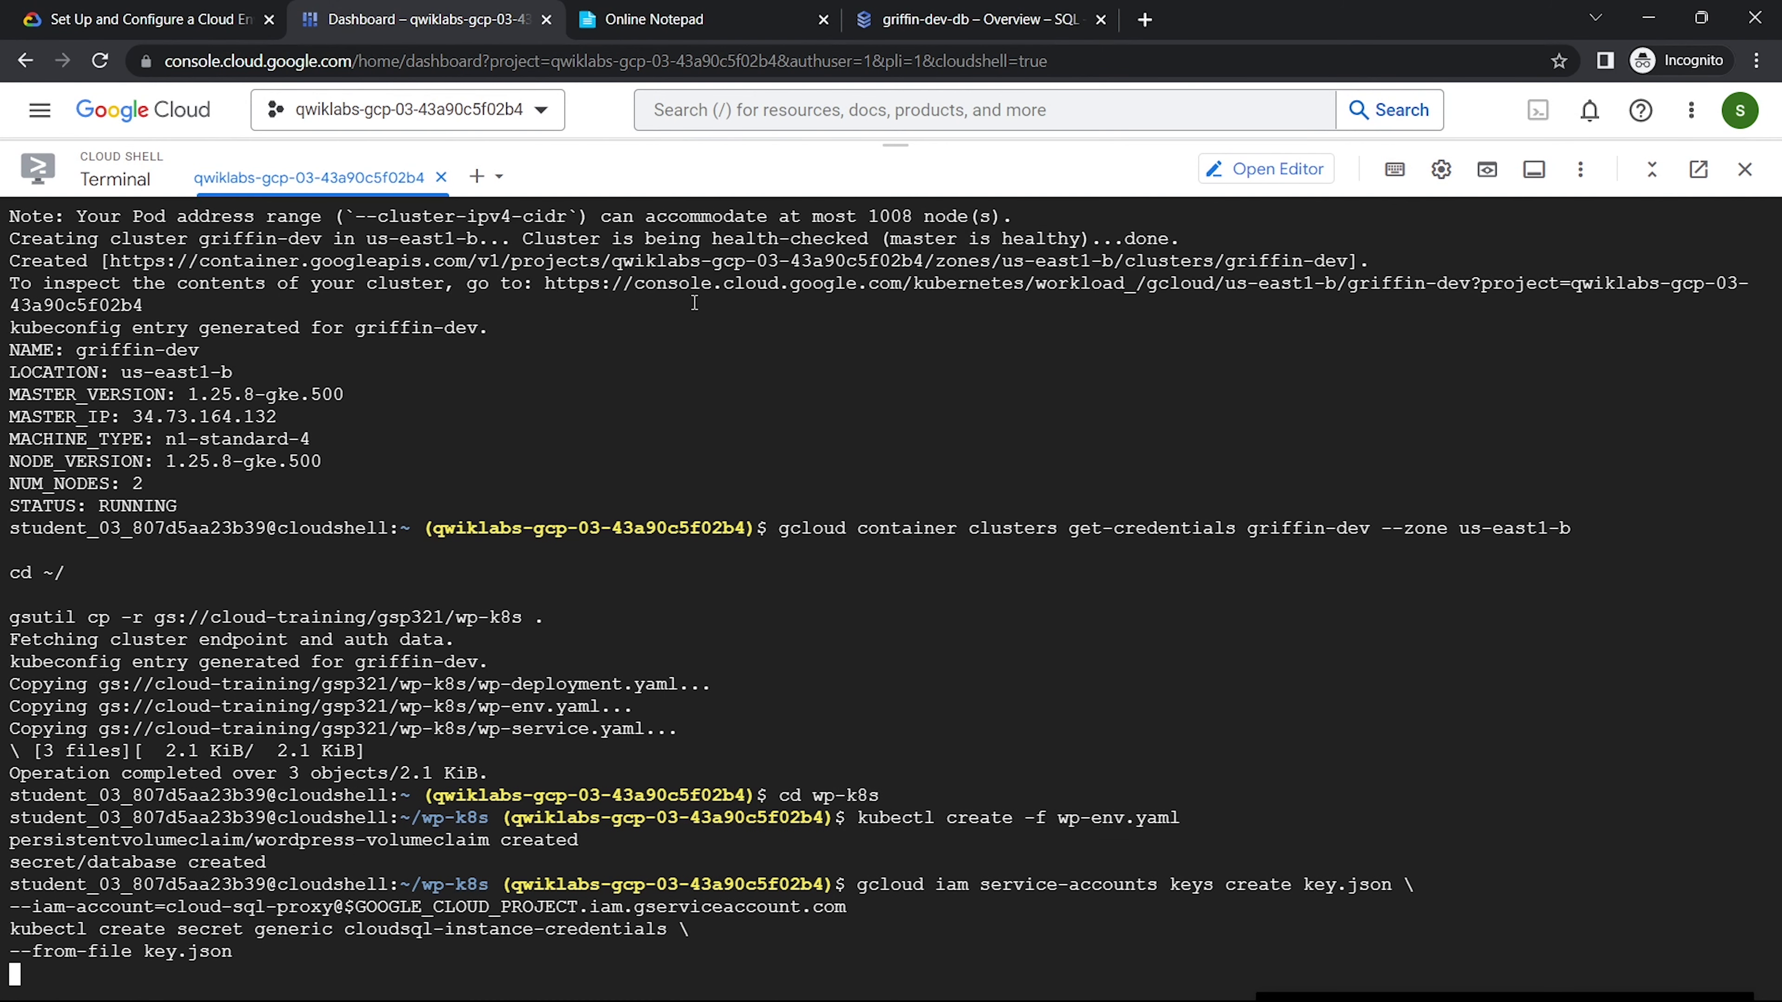
pyautogui.write('v')
# Step: Copy the SQL instance name griffin-dev-db from the Task 7 instructions in the online notepad
pyautogui.click(660, 19)
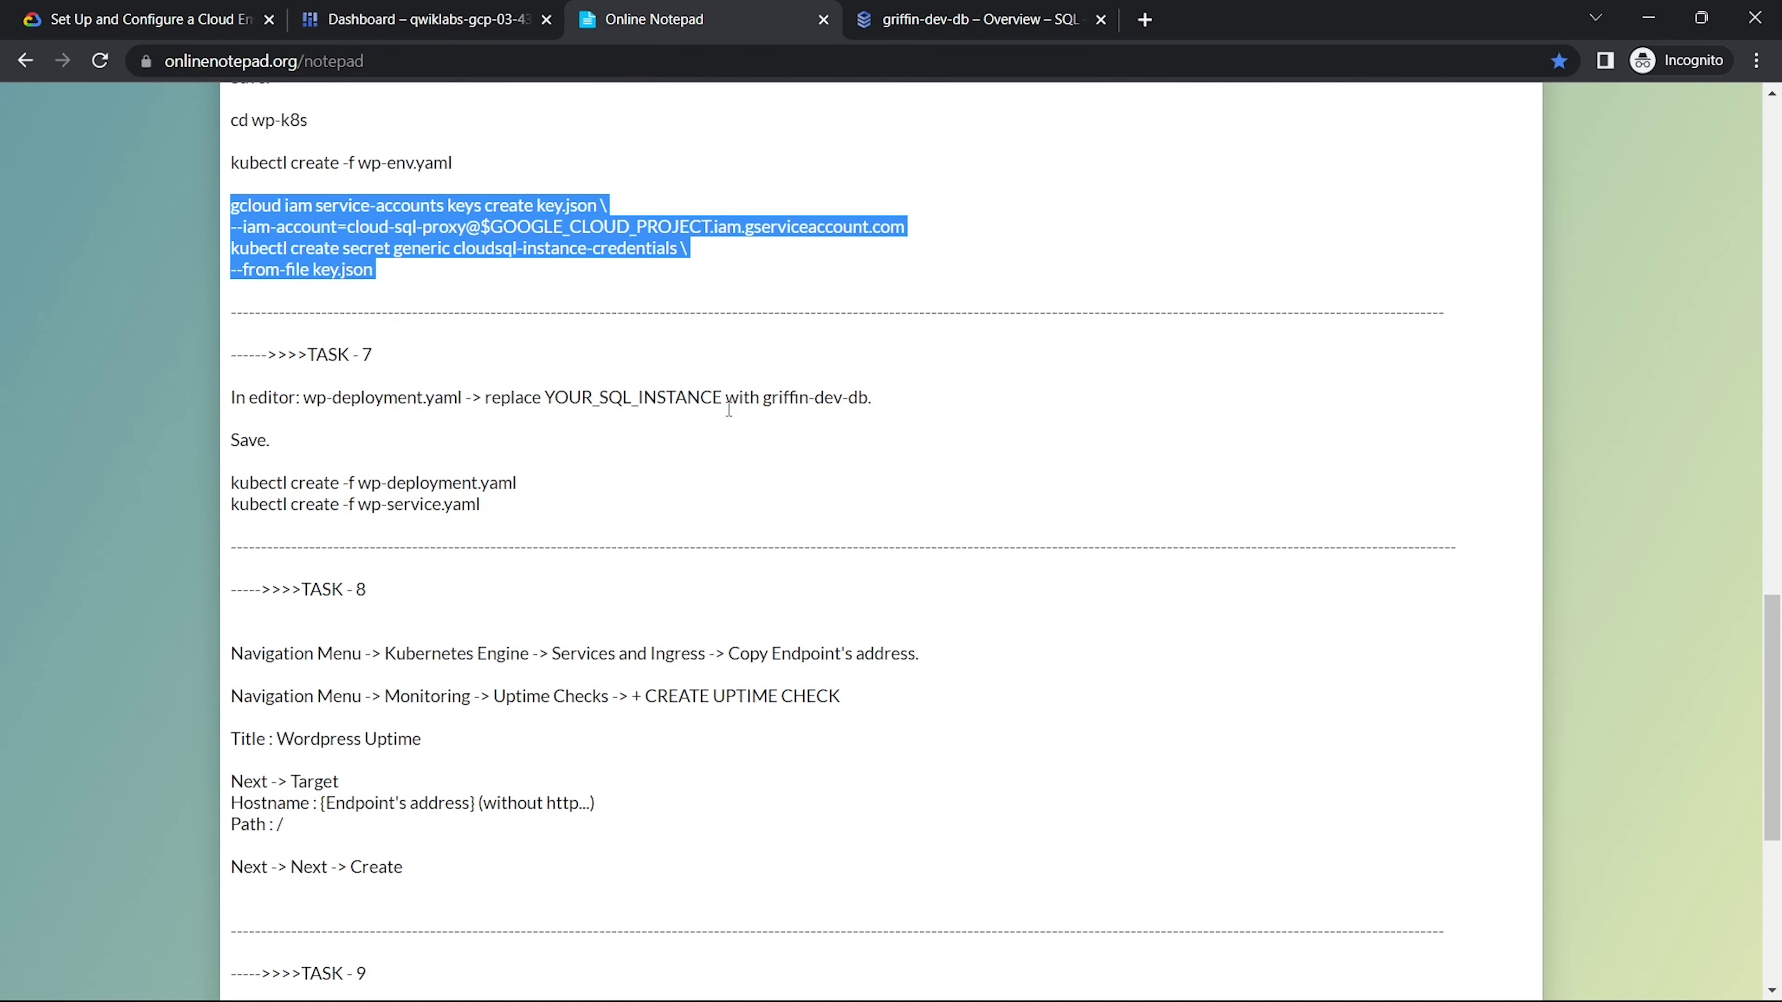
pyautogui.scroll(-1, 419, 365)
pyautogui.moveTo(763, 363); pyautogui.dragTo(864, 359)
pyautogui.hotkey('ctrl', 'c')
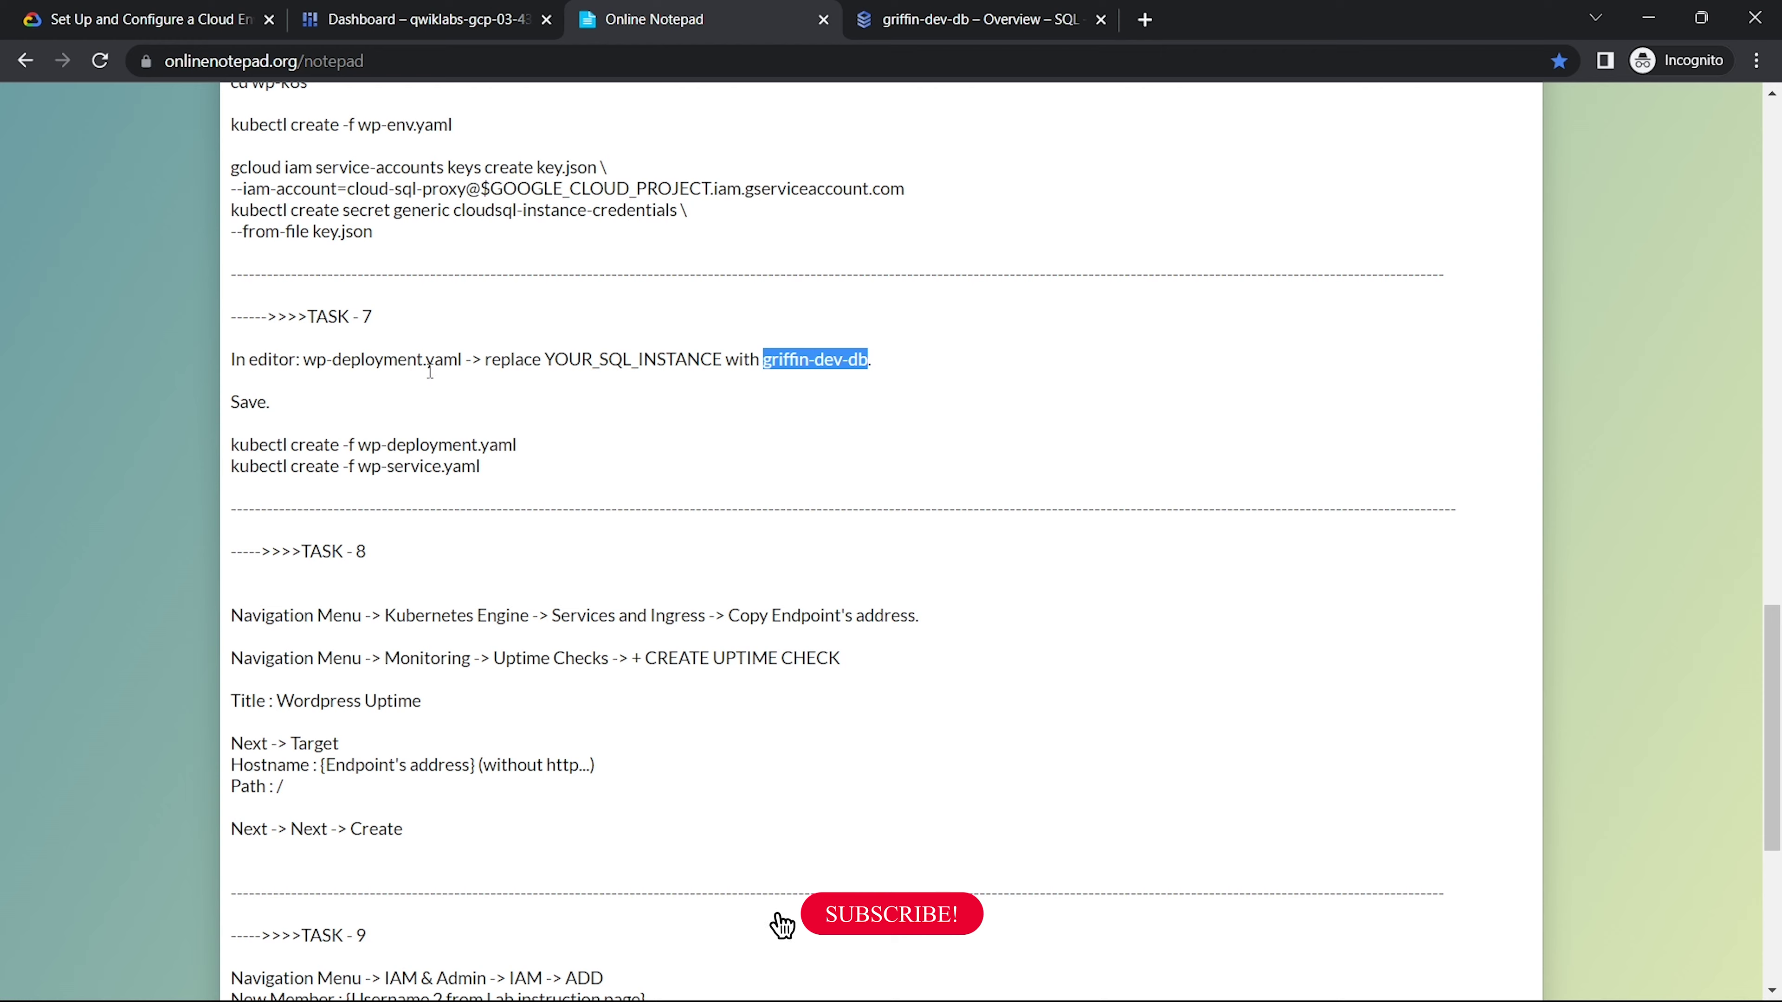
# Step: Replace YOUR_SQL_INSTANCE with griffin-dev-db in the cloud_sql_proxy command of wp-deployment.yaml in the Cloud Shell editor and save the file
pyautogui.click(421, 19)
pyautogui.click(1354, 170)
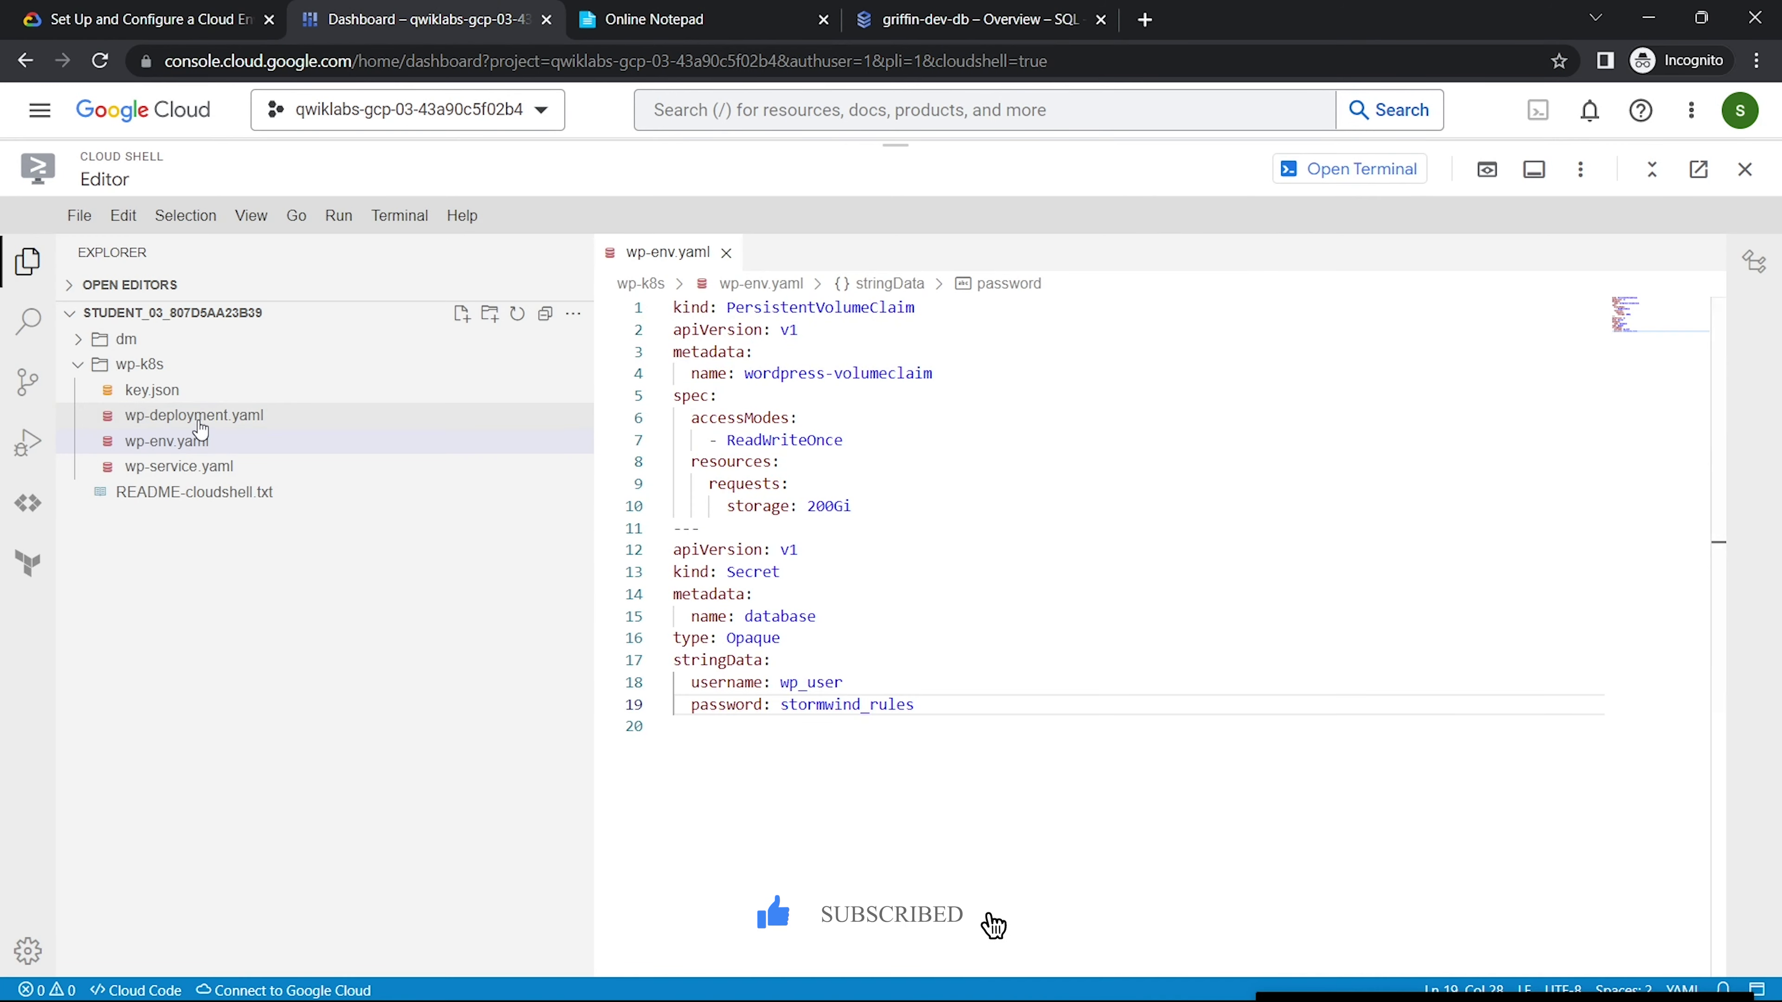
pyautogui.click(193, 415)
pyautogui.scroll(-10, 917, 593)
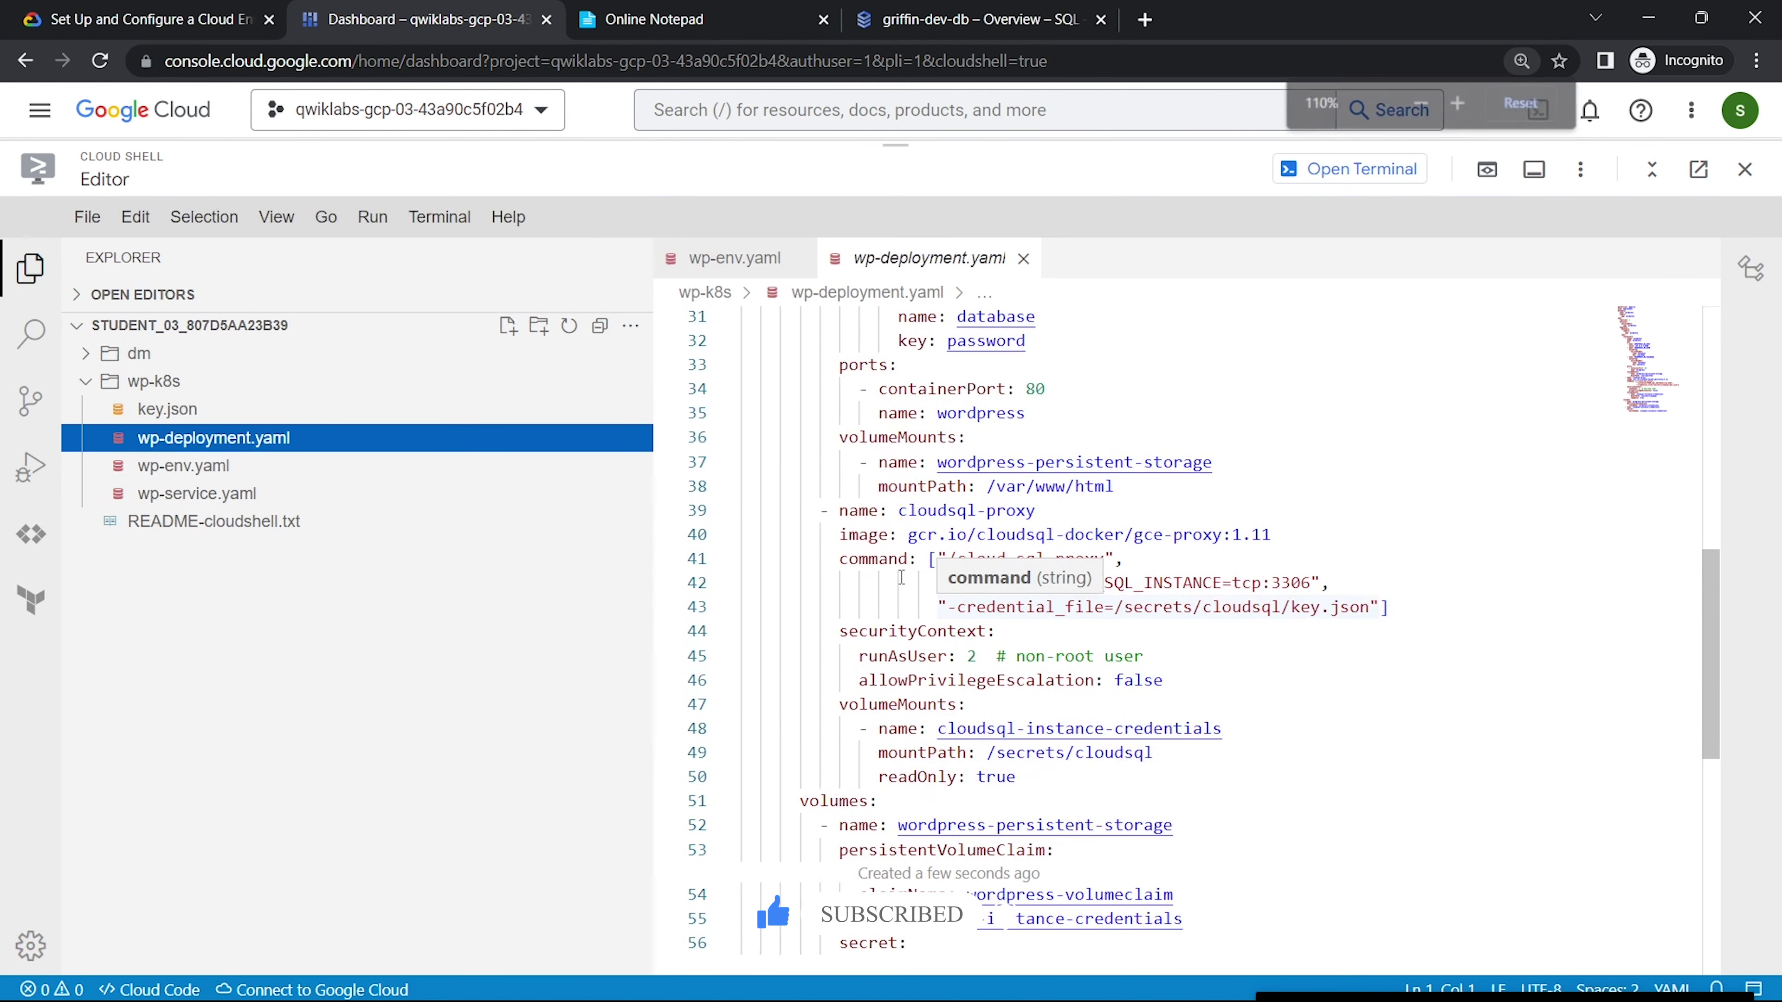
pyautogui.hotkey('ctrl', '+')
pyautogui.moveTo(1221, 594)
pyautogui.mouseDown()
pyautogui.moveTo(1055, 594)
pyautogui.moveTo(1227, 594)
pyautogui.mouseUp()
pyautogui.hotkey('ctrl', 'v')
pyautogui.click(87, 228)
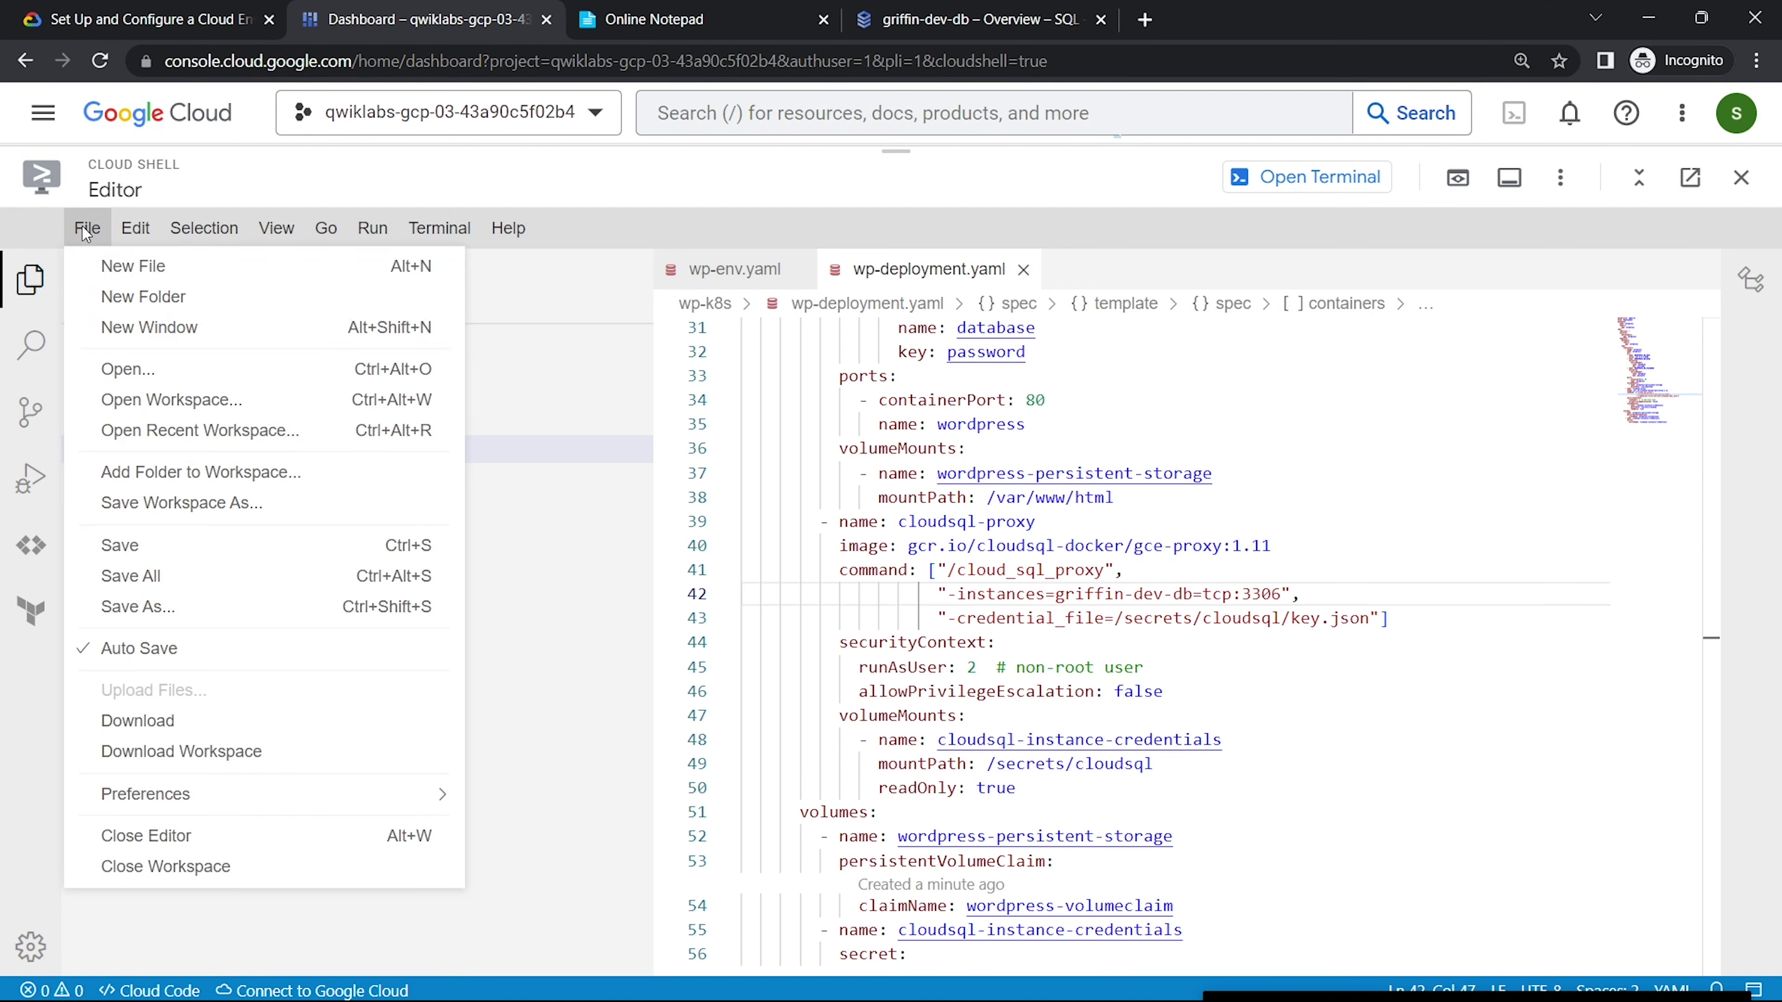
pyautogui.click(136, 580)
pyautogui.hotkey('ctrl', '0')
# Step: Copy the kubectl create commands for wp-deployment.yaml and wp-service.yaml from the notepad and run them in the Cloud Shell terminal
pyautogui.click(1589, 172)
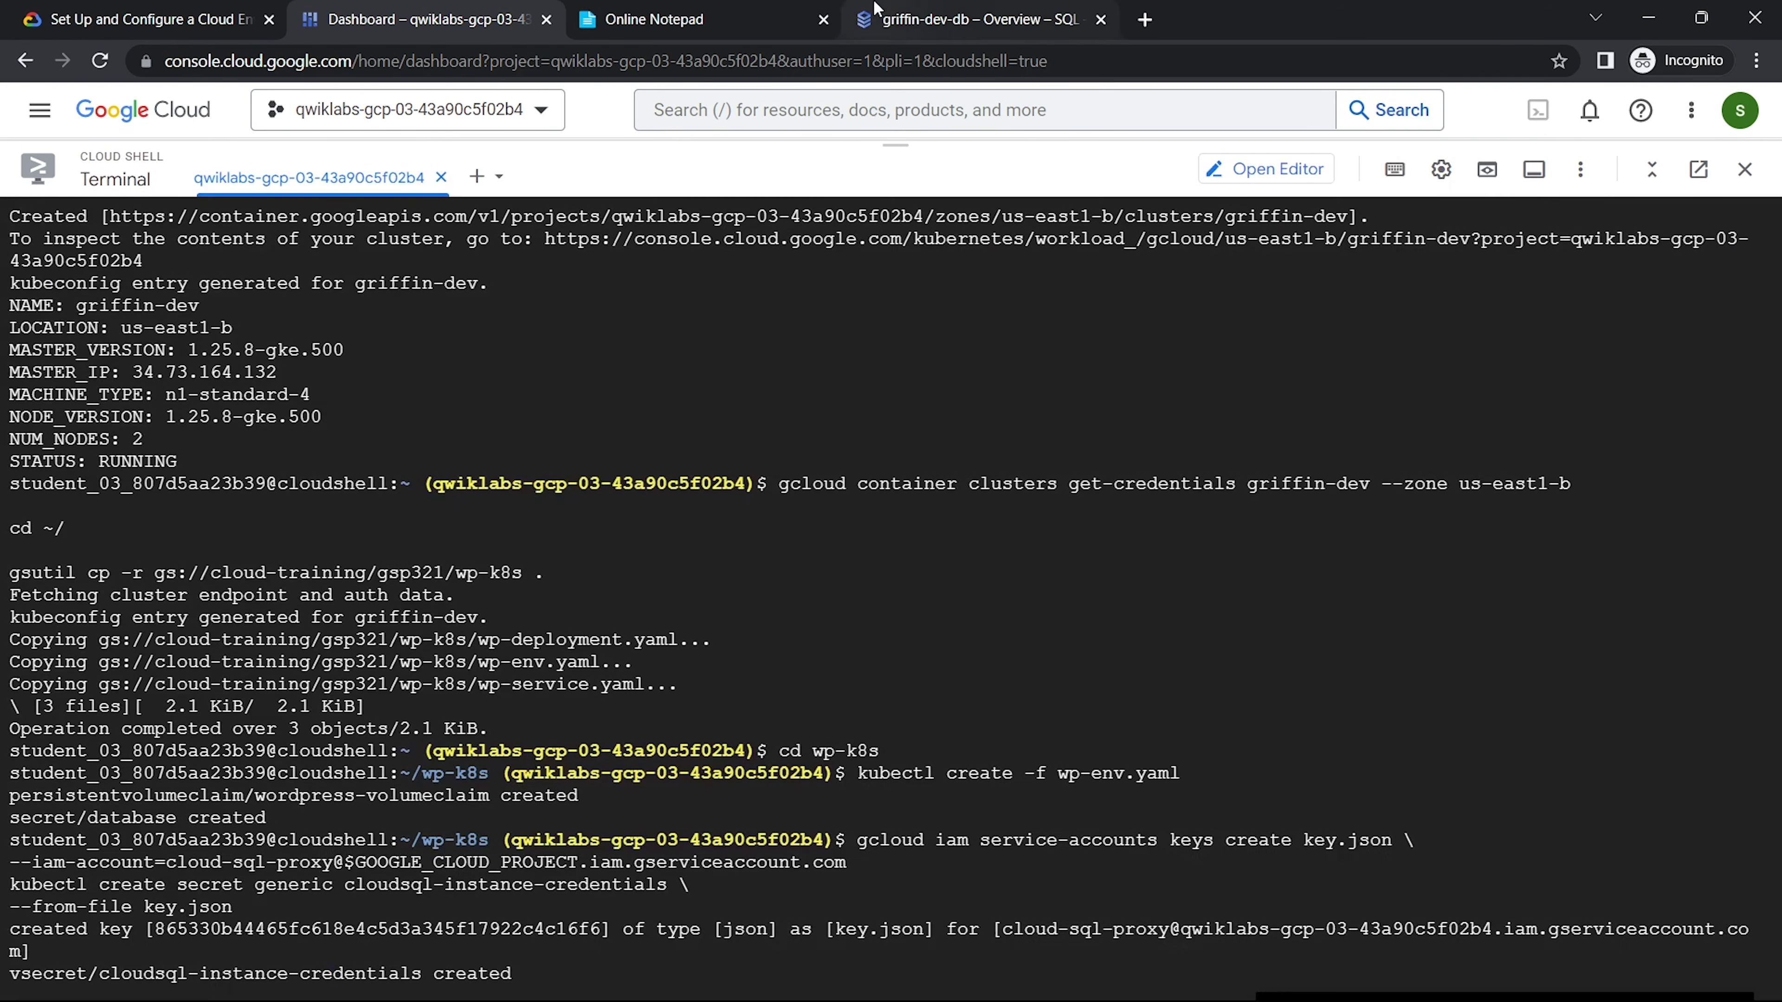
pyautogui.click(701, 19)
pyautogui.scroll(-1, 691, 320)
pyautogui.moveTo(484, 411); pyautogui.dragTo(200, 389)
pyautogui.hotkey('ctrl', 'c')
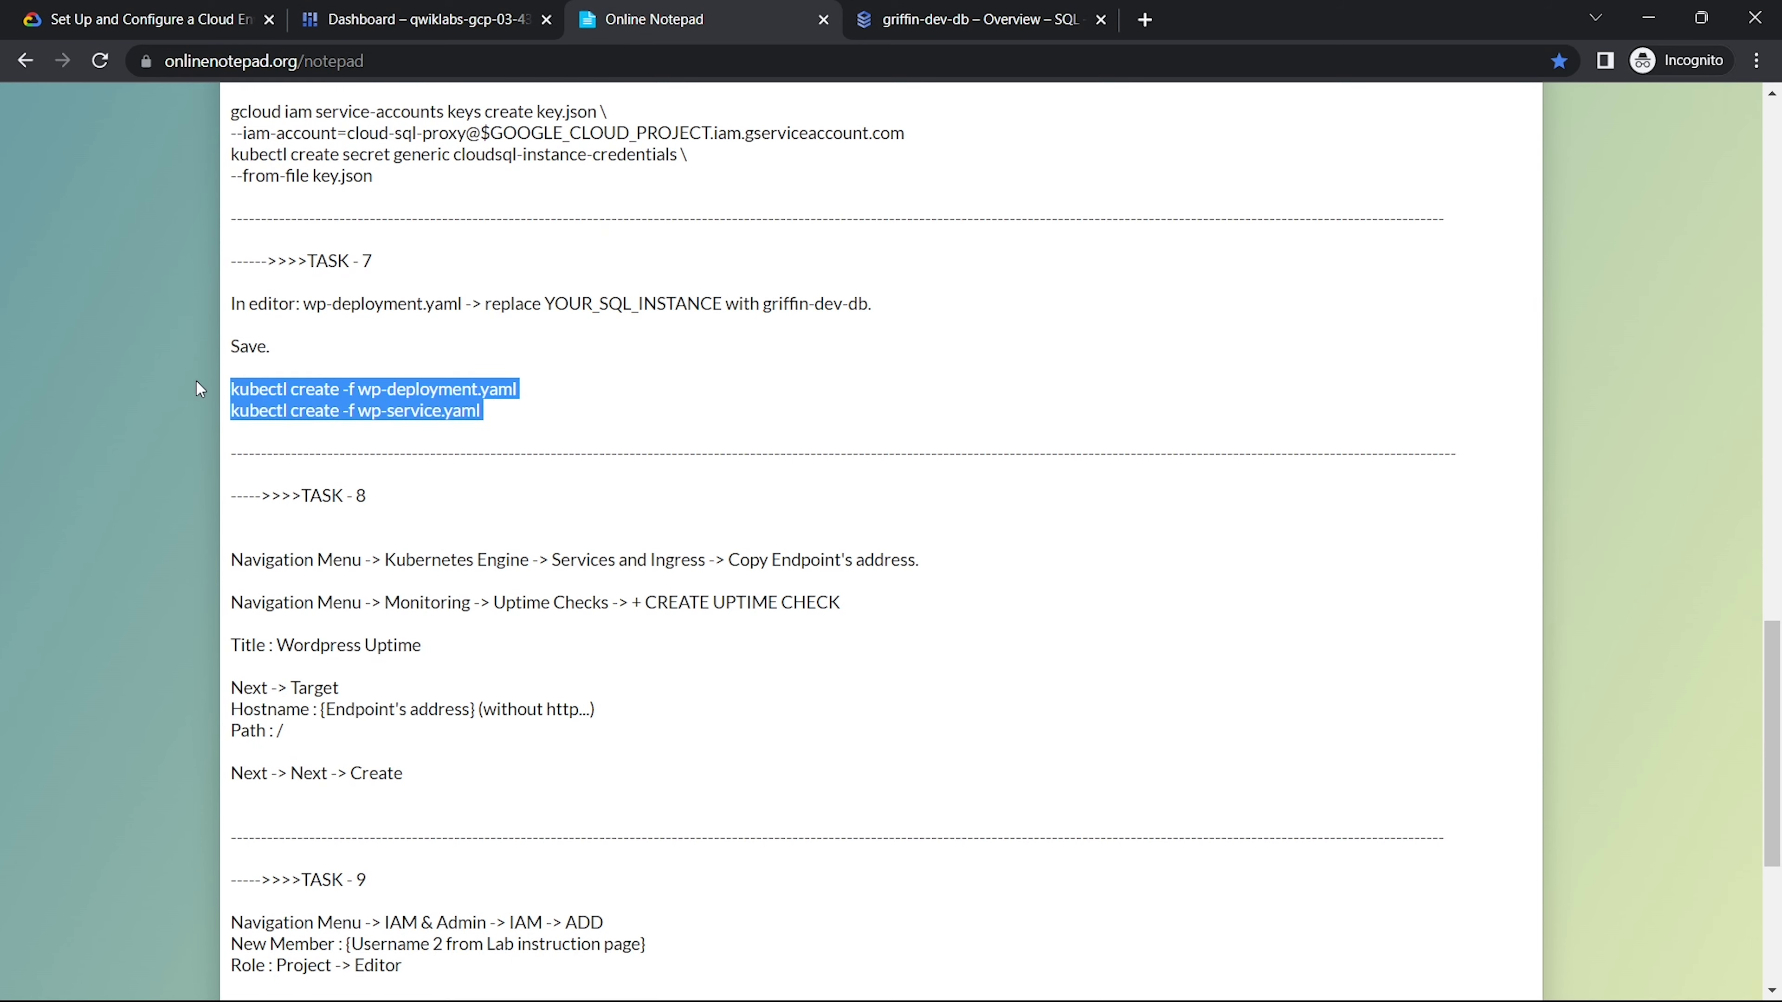
pyautogui.click(331, 10)
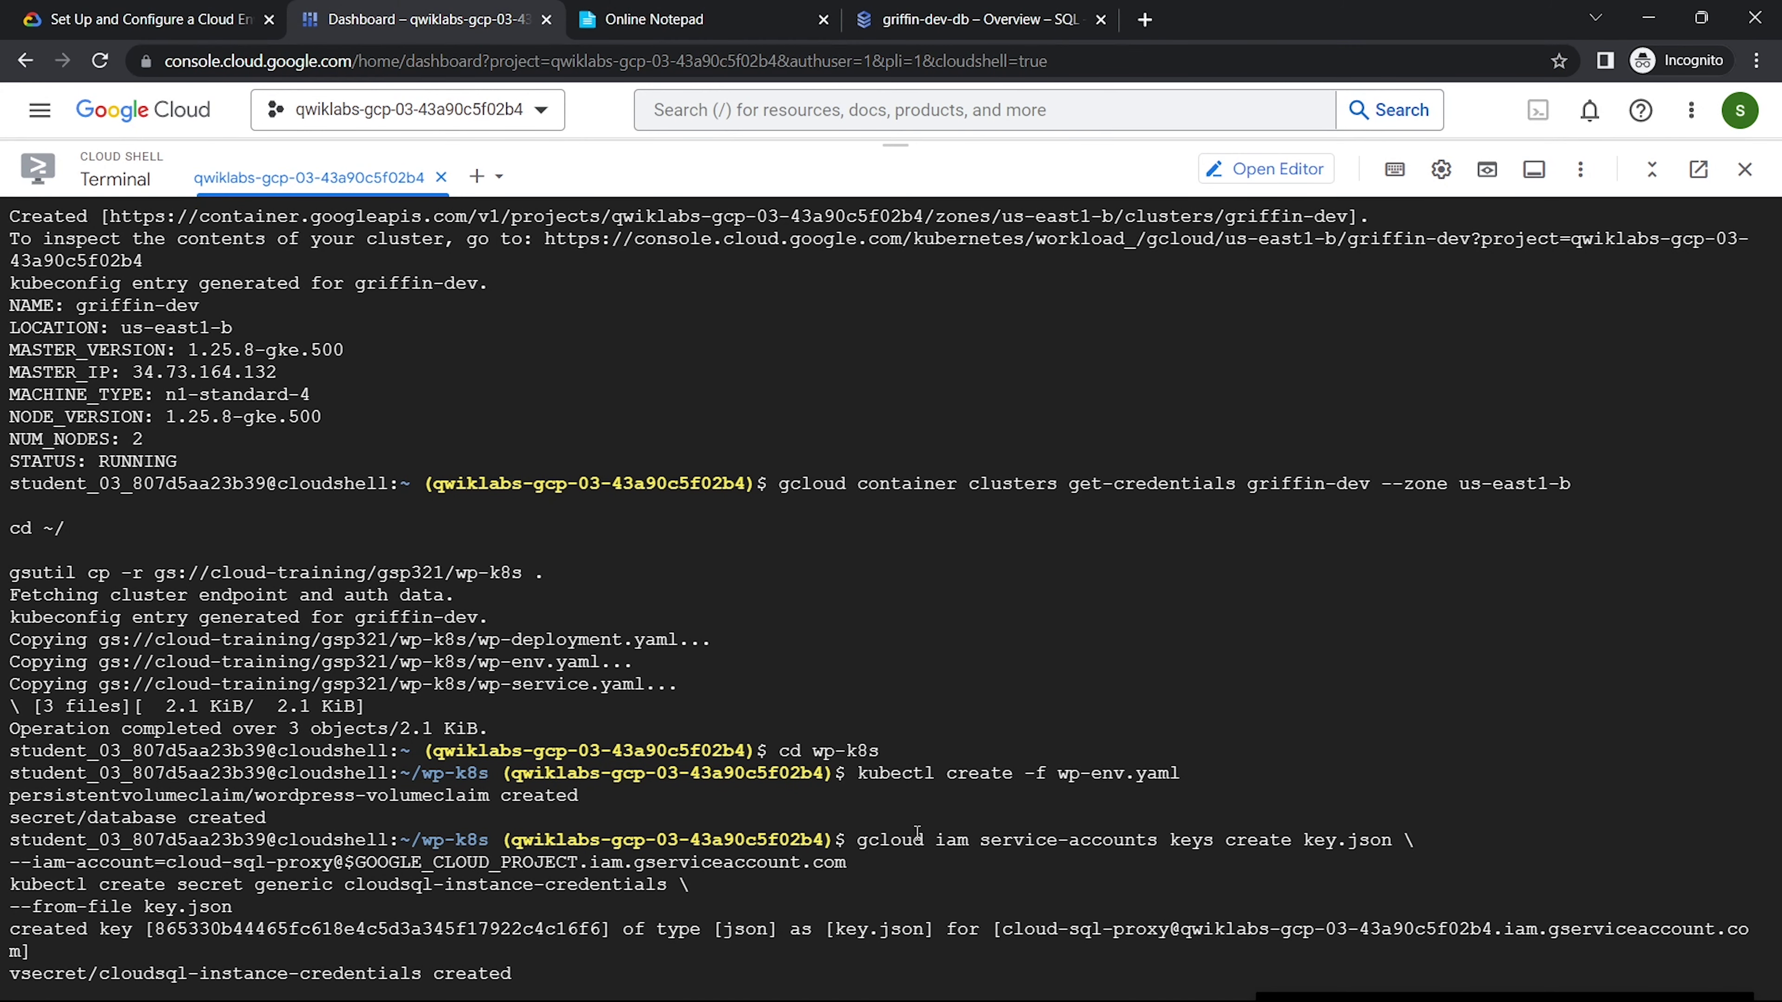
pyautogui.hotkey('ctrl', 'v')
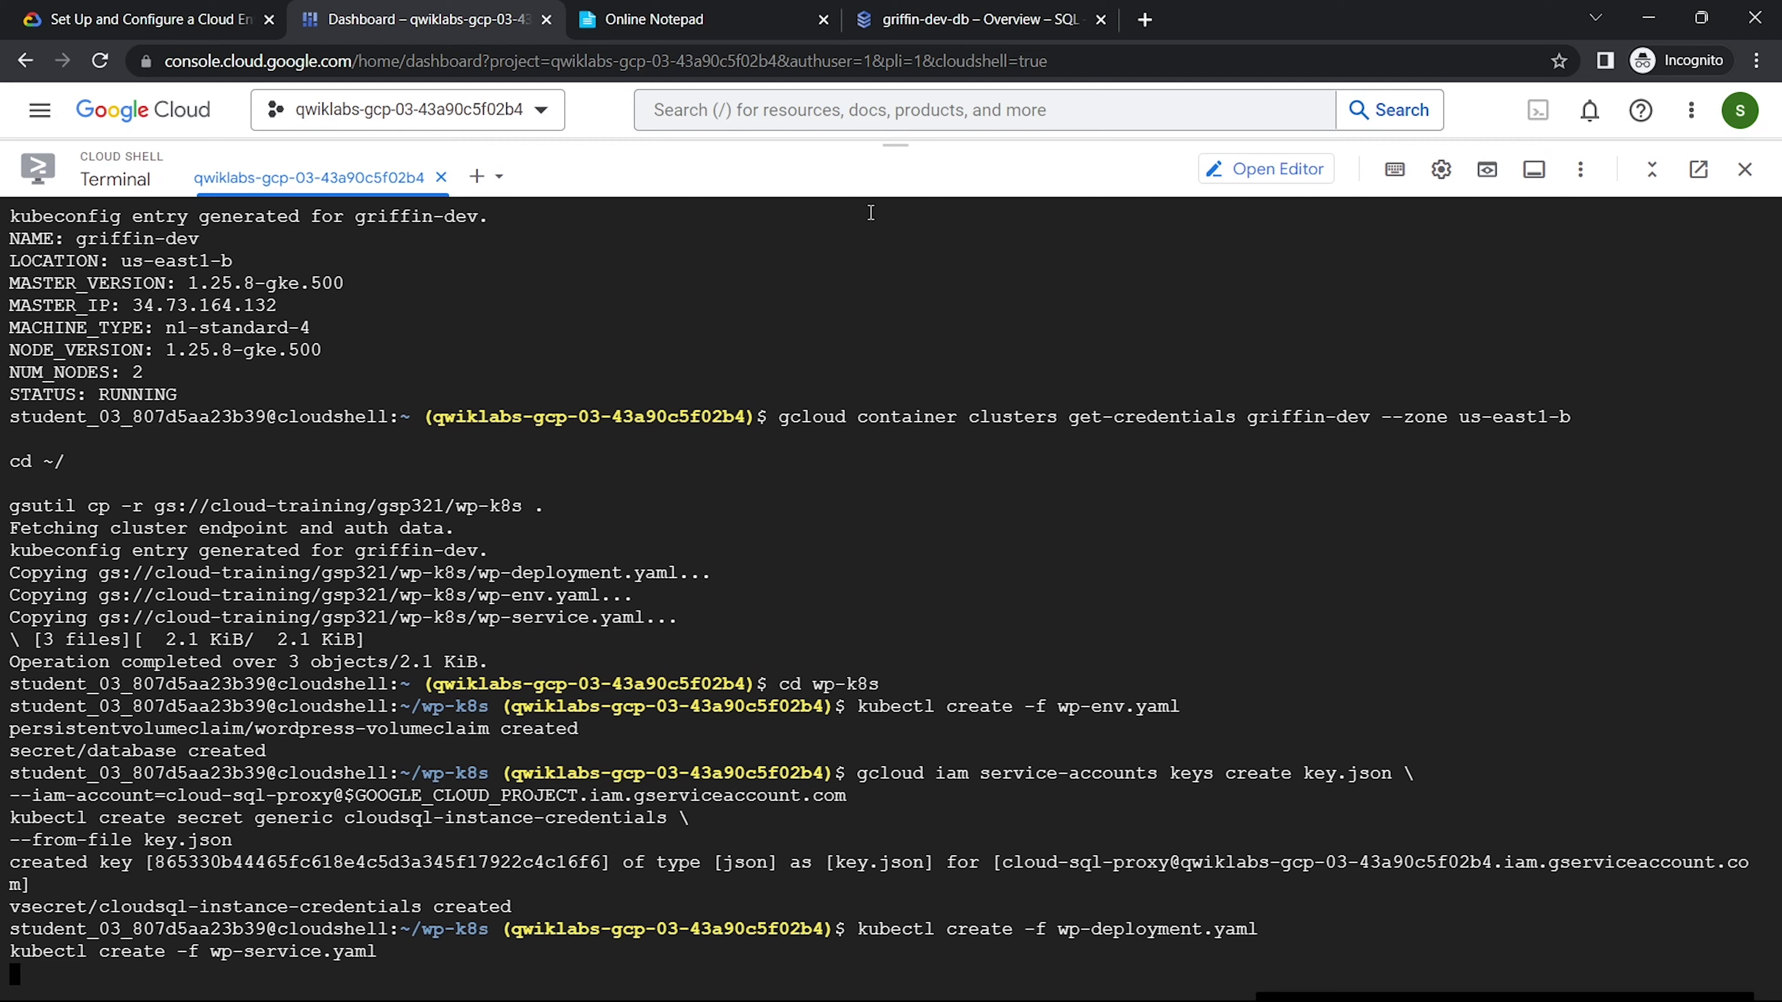
# Step: Search the Google Cloud console for "kuber" and open Kubernetes Engine in a new browser tab
pyautogui.click(849, 110)
pyautogui.write('kuber')
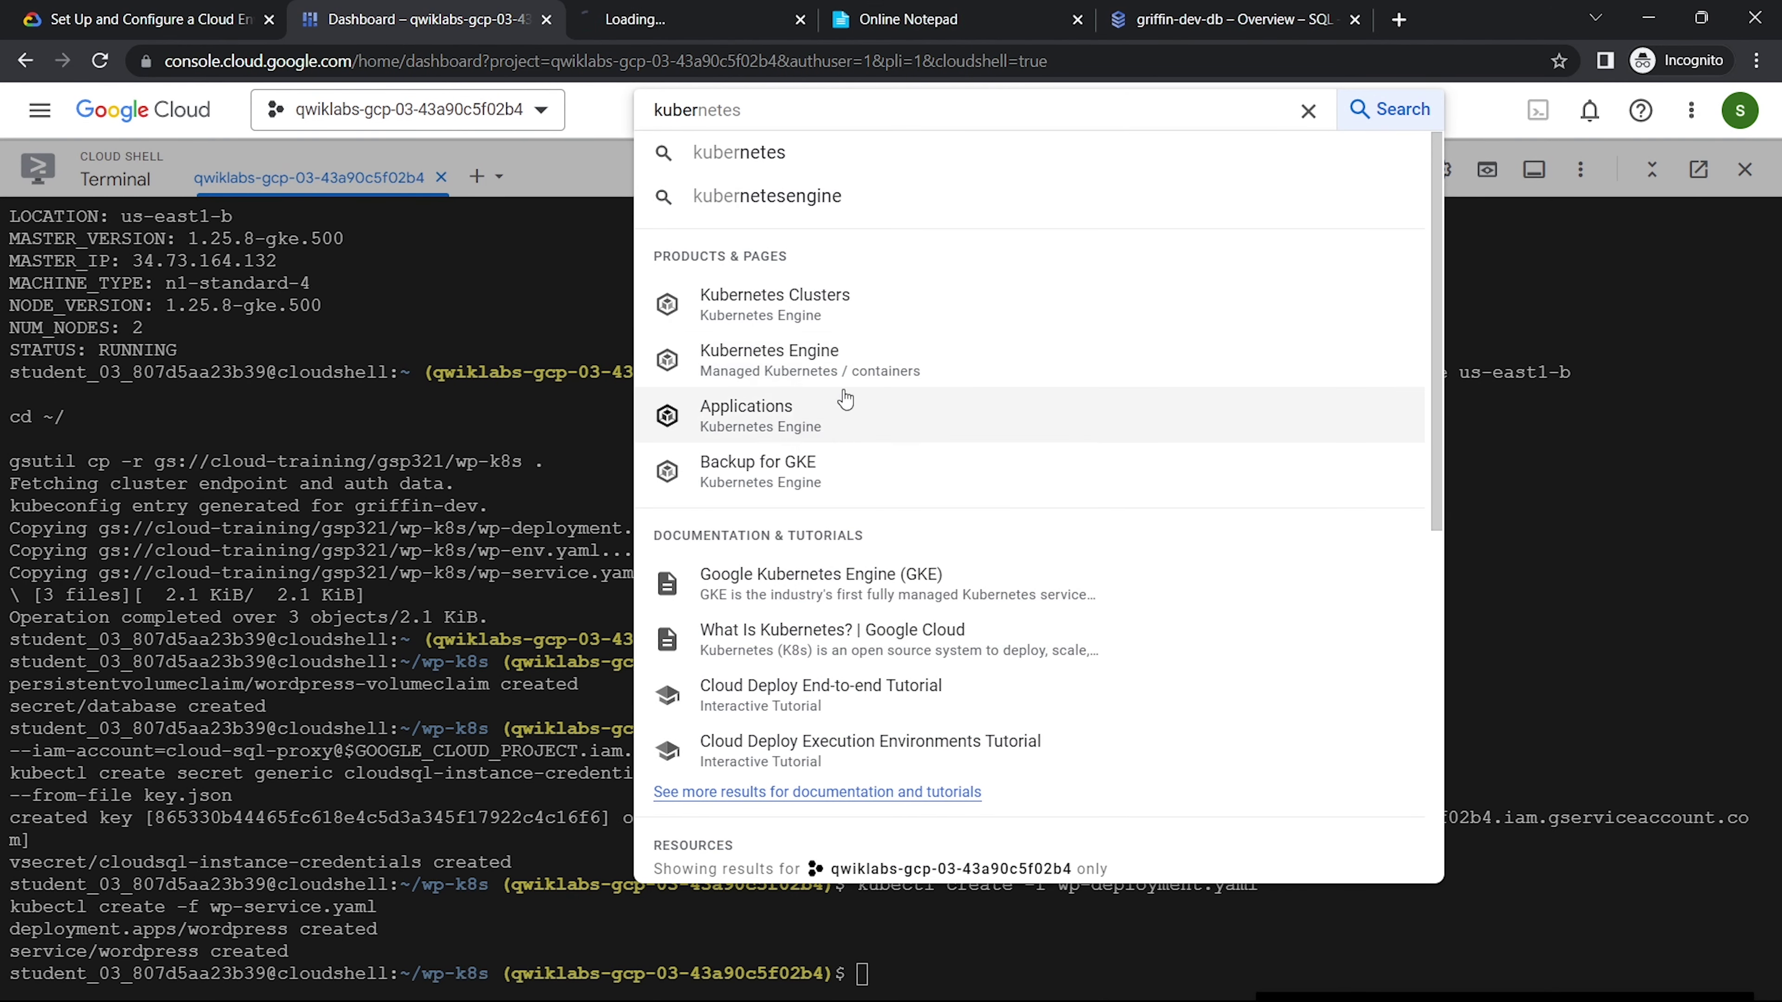
pyautogui.doubleClick(754, 113)
pyautogui.write('monito')
pyautogui.press('BackSpace')
pyautogui.press('BackSpace')
pyautogui.press('BackSpace')
pyautogui.press('BackSpace')
pyautogui.press('BackSpace')
pyautogui.press('BackSpace')
pyautogui.click(555, 307)
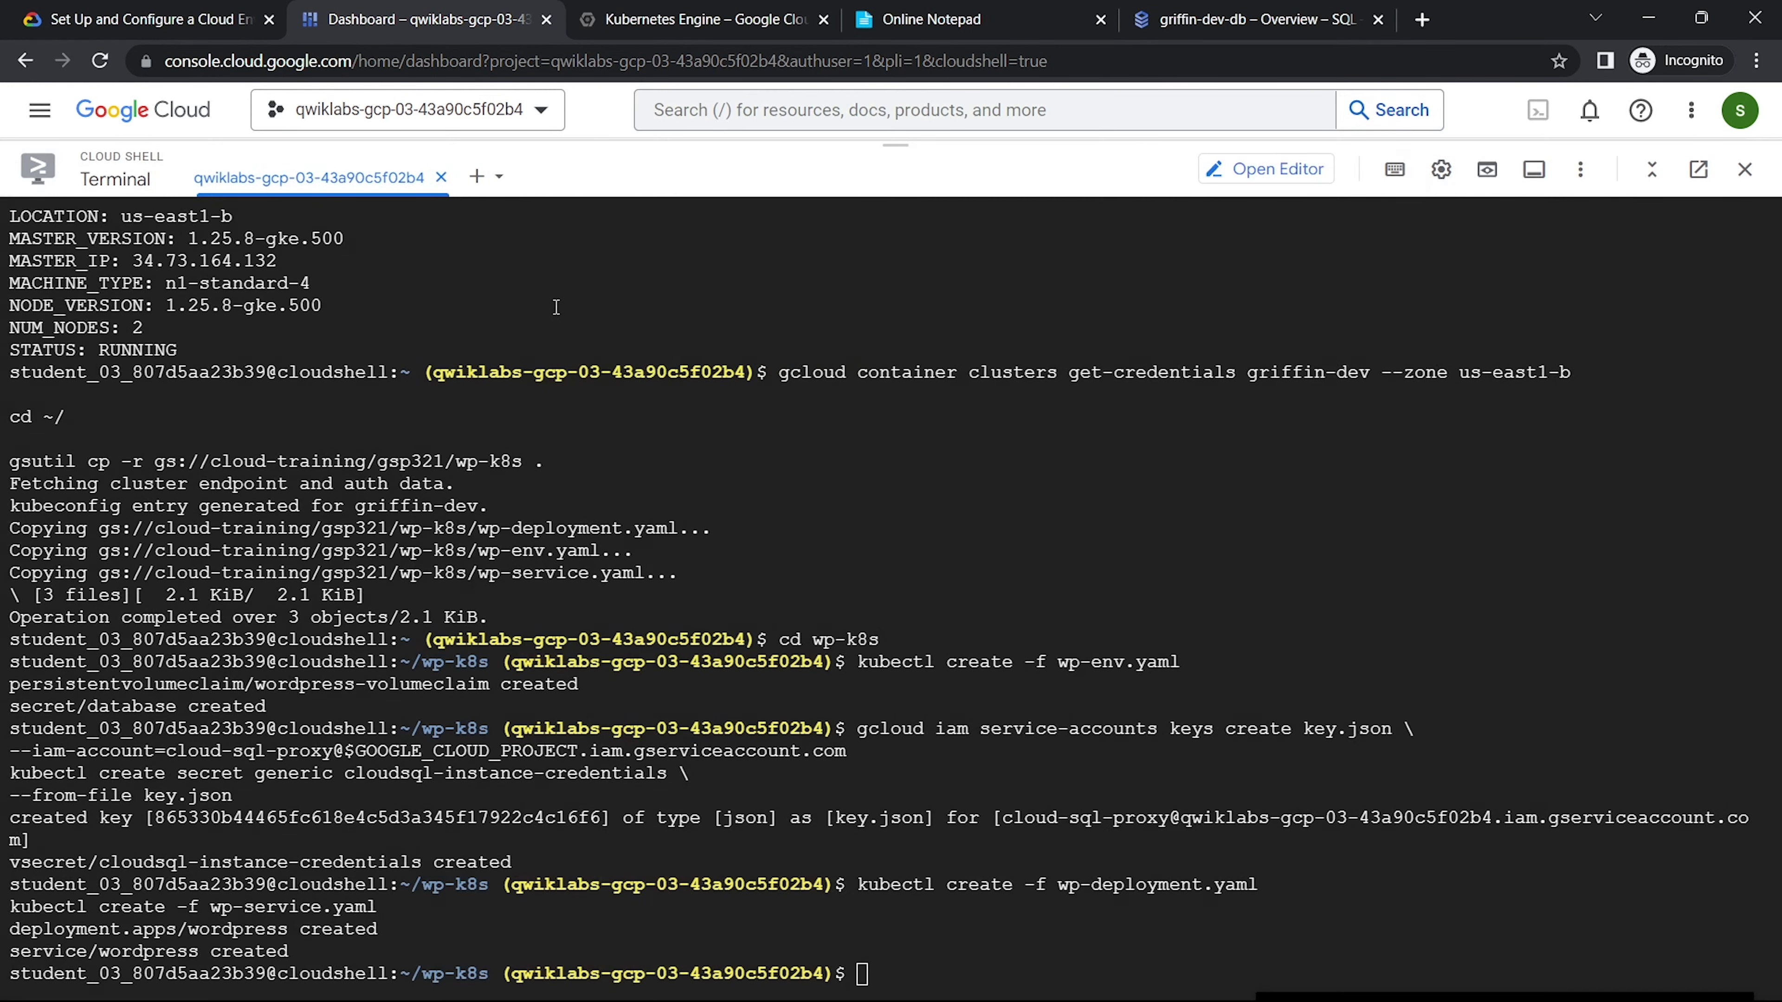
# Step: From the Kubernetes Engine page, search the console for "mo" and open Monitoring in a new browser tab
pyautogui.click(681, 29)
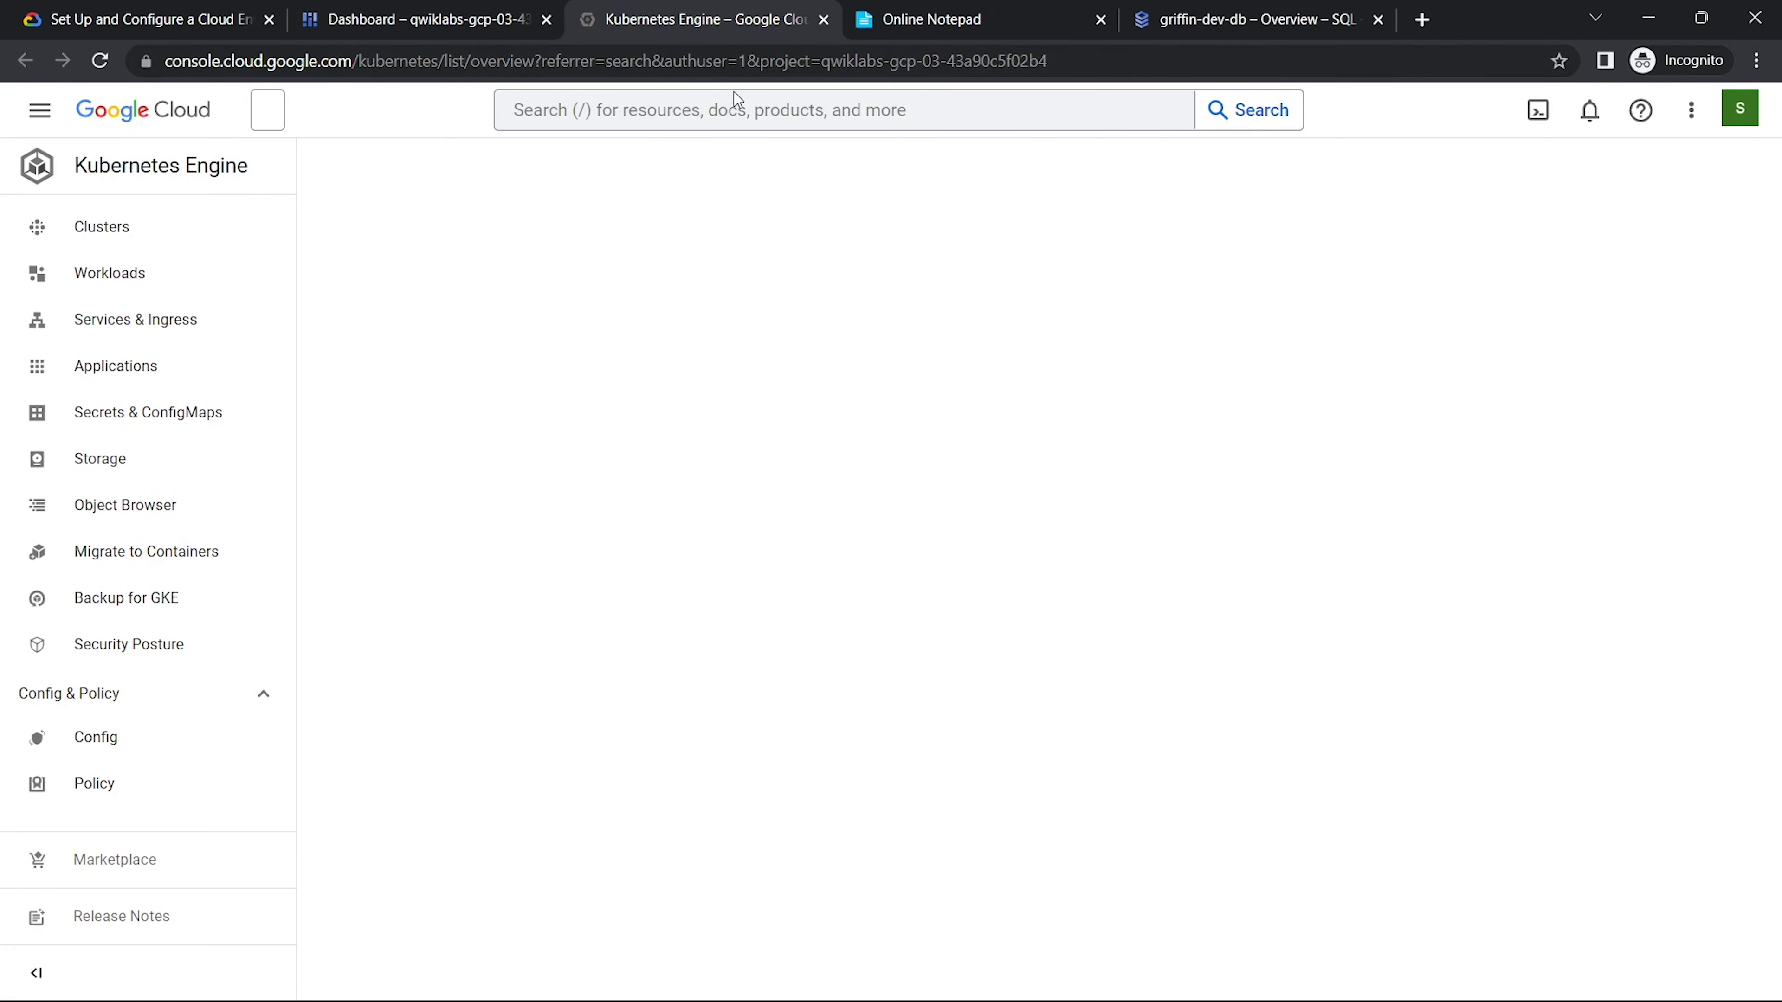
pyautogui.click(747, 122)
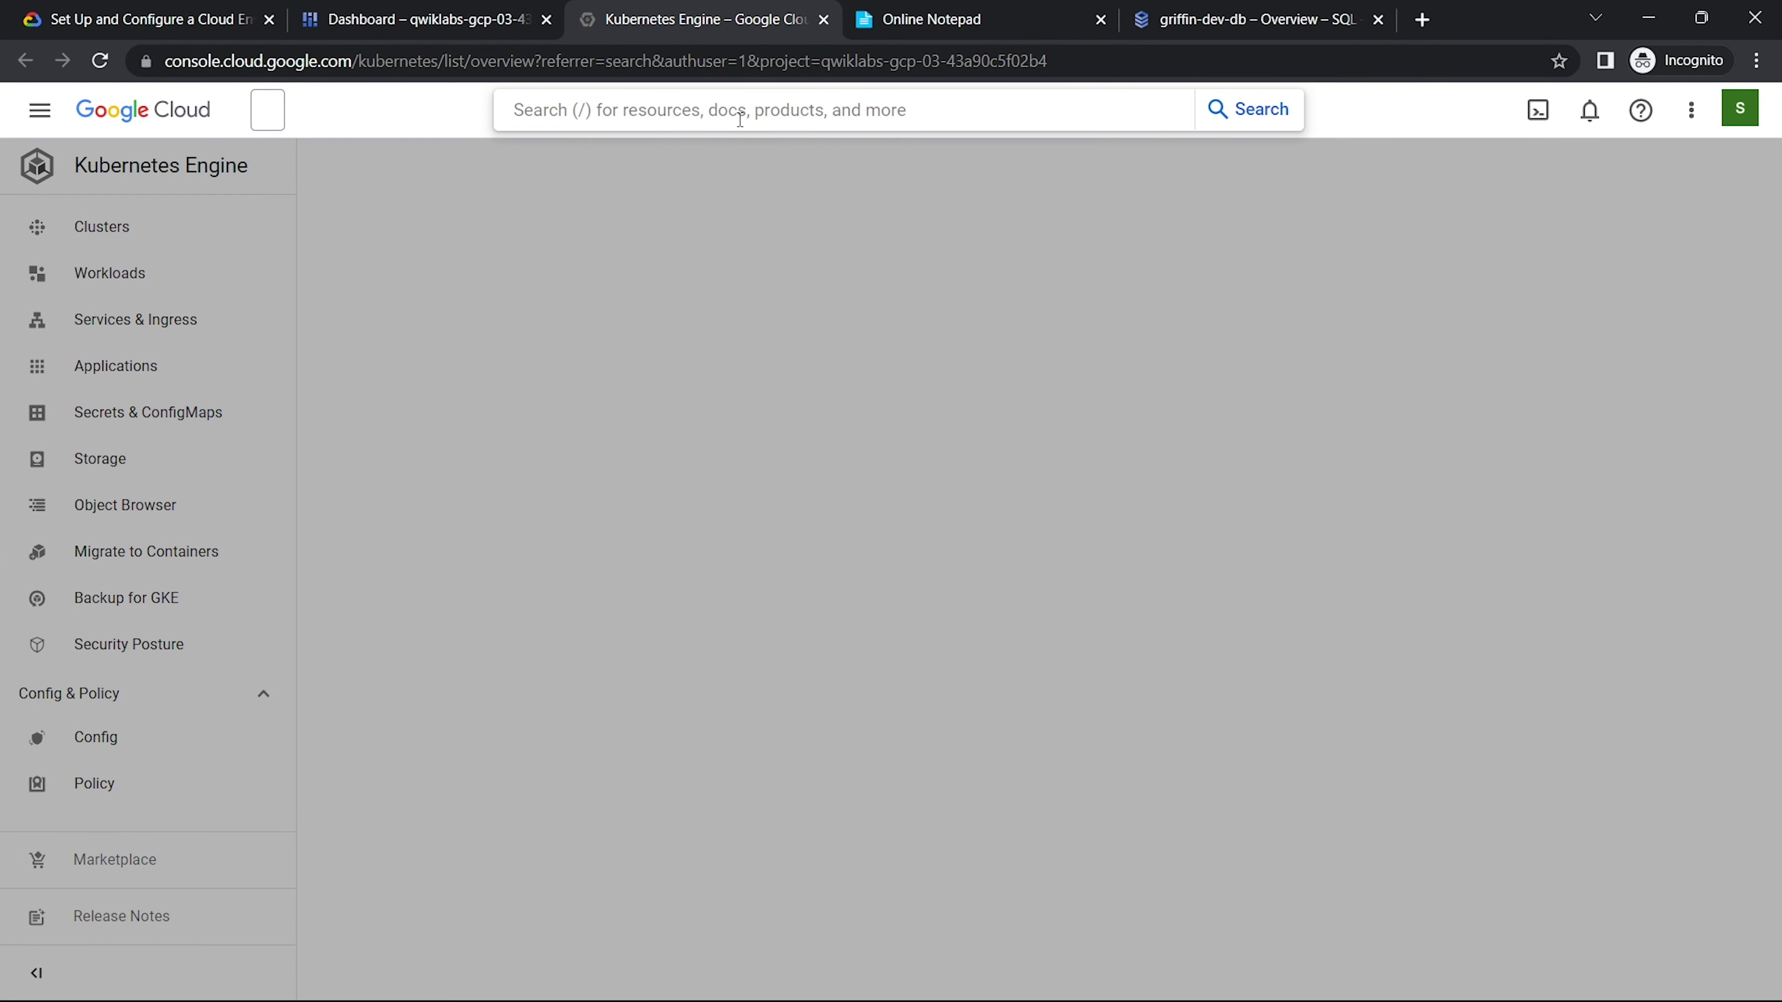
pyautogui.write('mo')
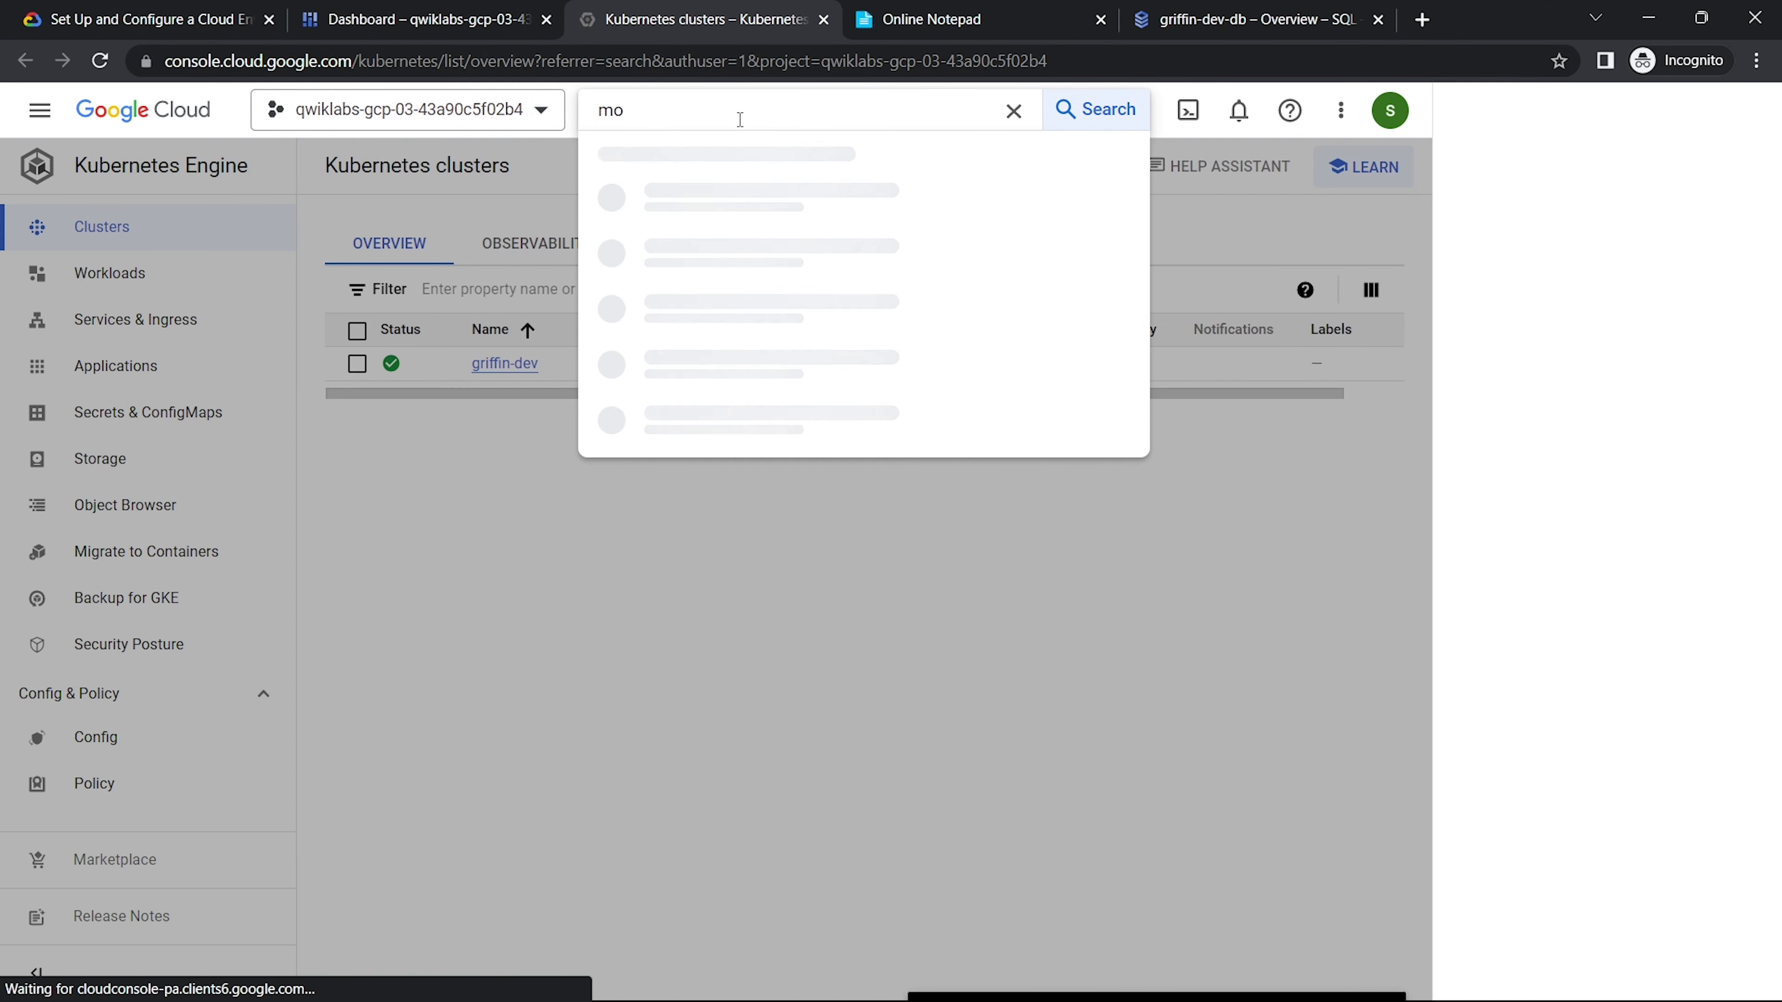
pyautogui.rightClick(777, 409)
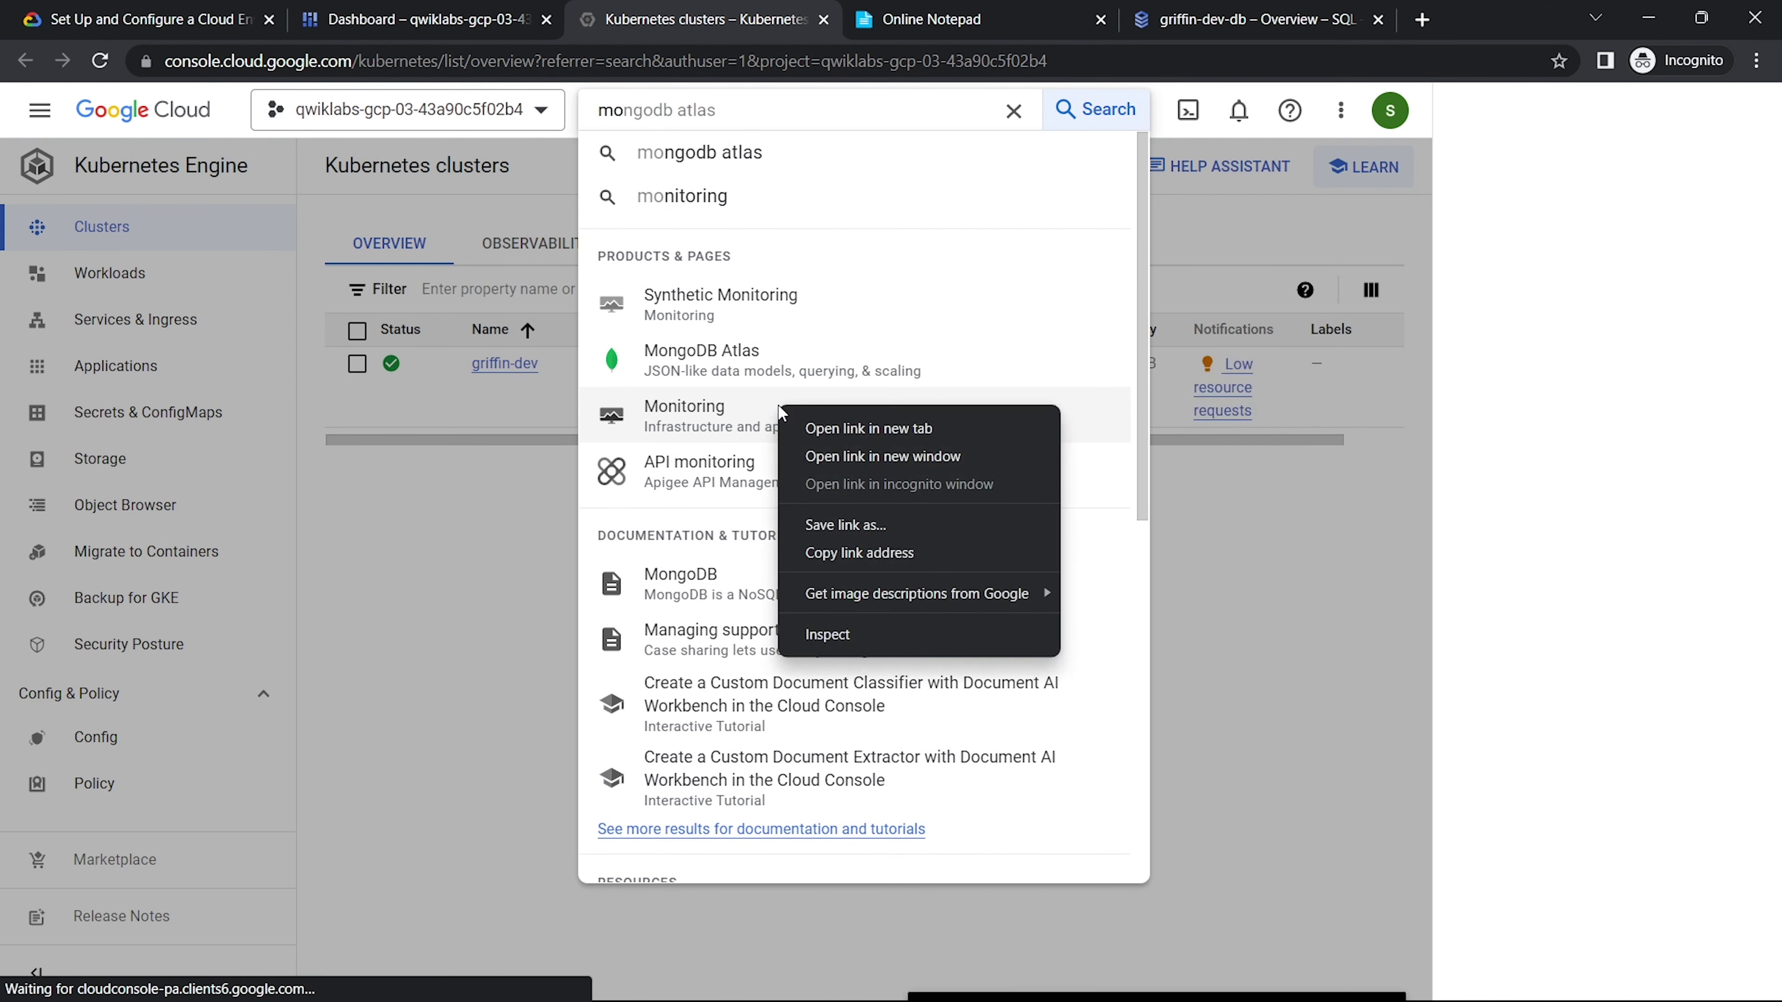
pyautogui.click(810, 430)
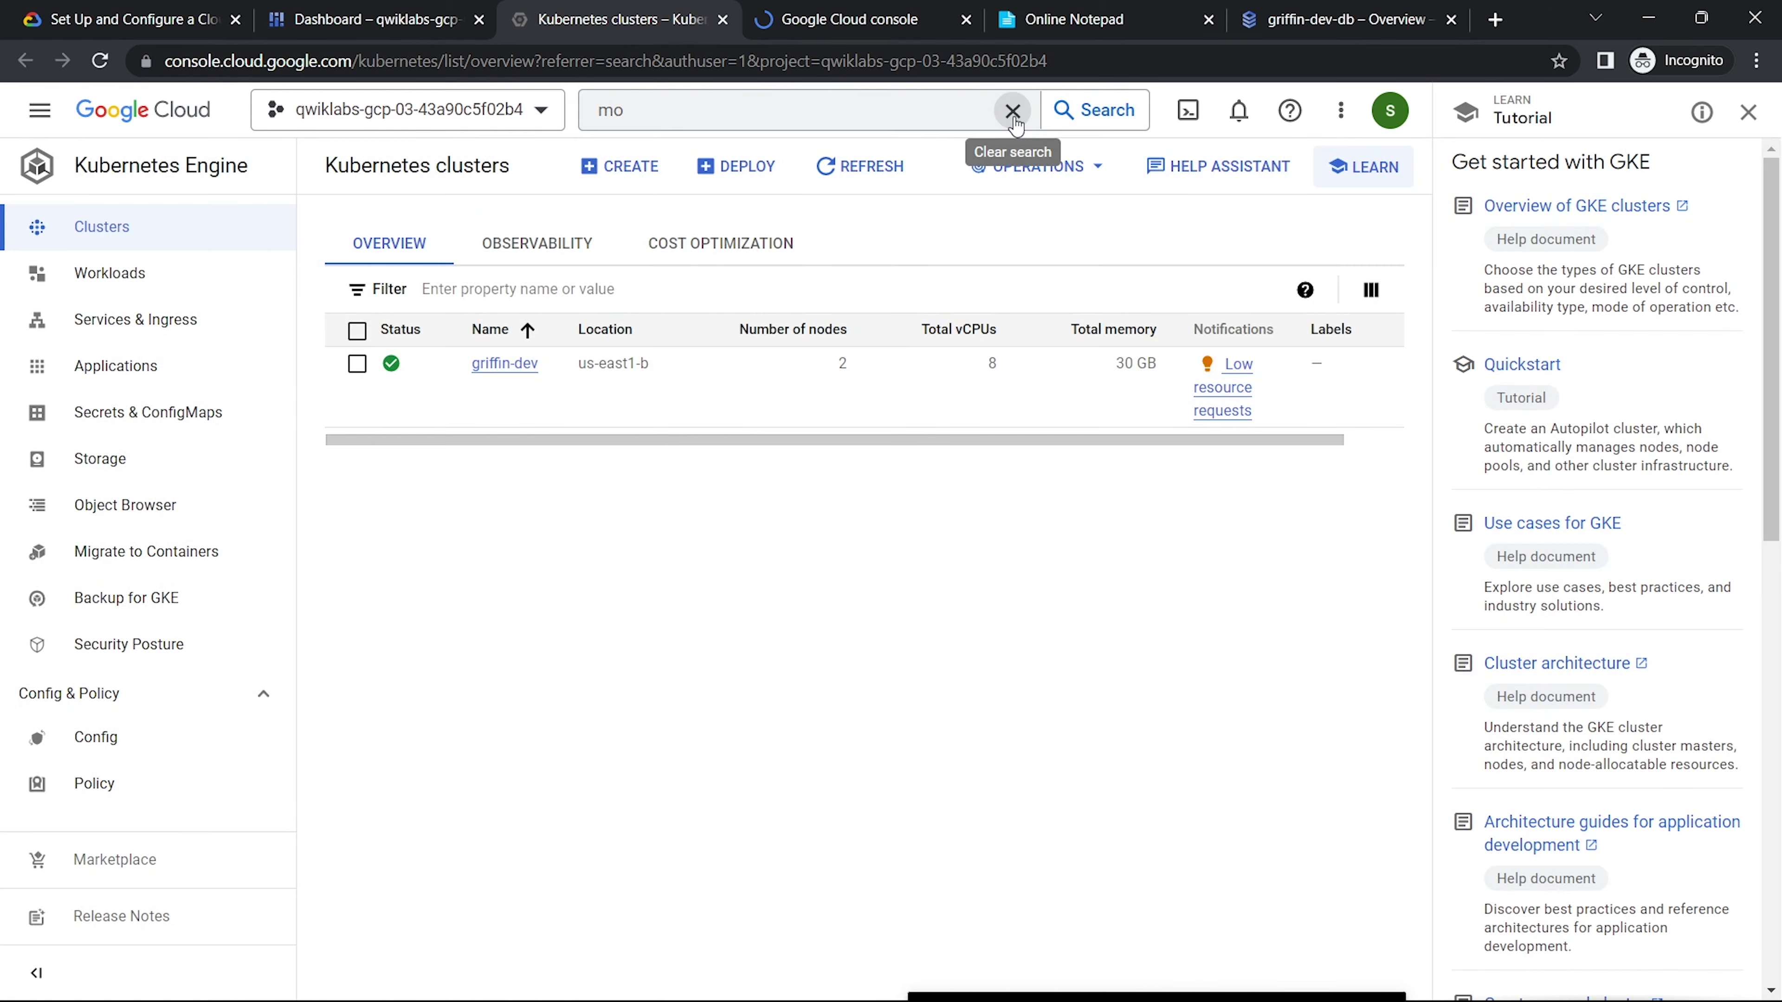
# Step: Clear the search, dismiss the tutorial pane and open Services & Ingress in Kubernetes Engine
pyautogui.click(1013, 110)
pyautogui.click(734, 624)
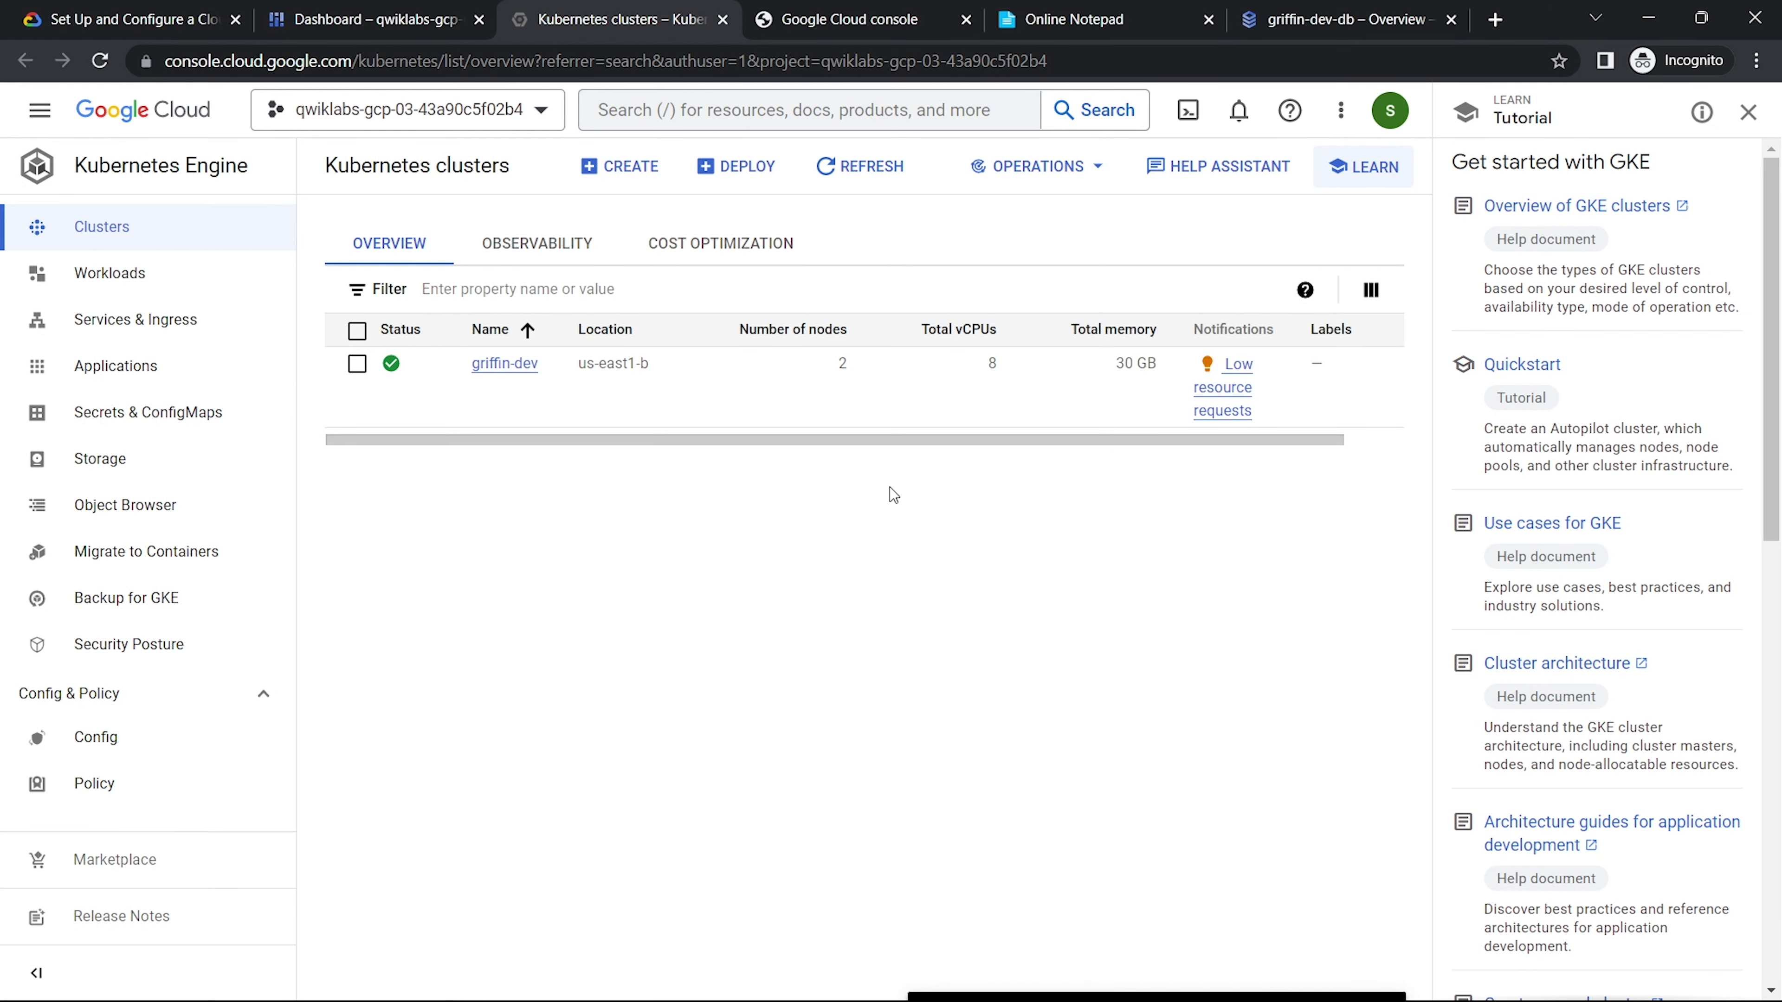
pyautogui.click(1750, 112)
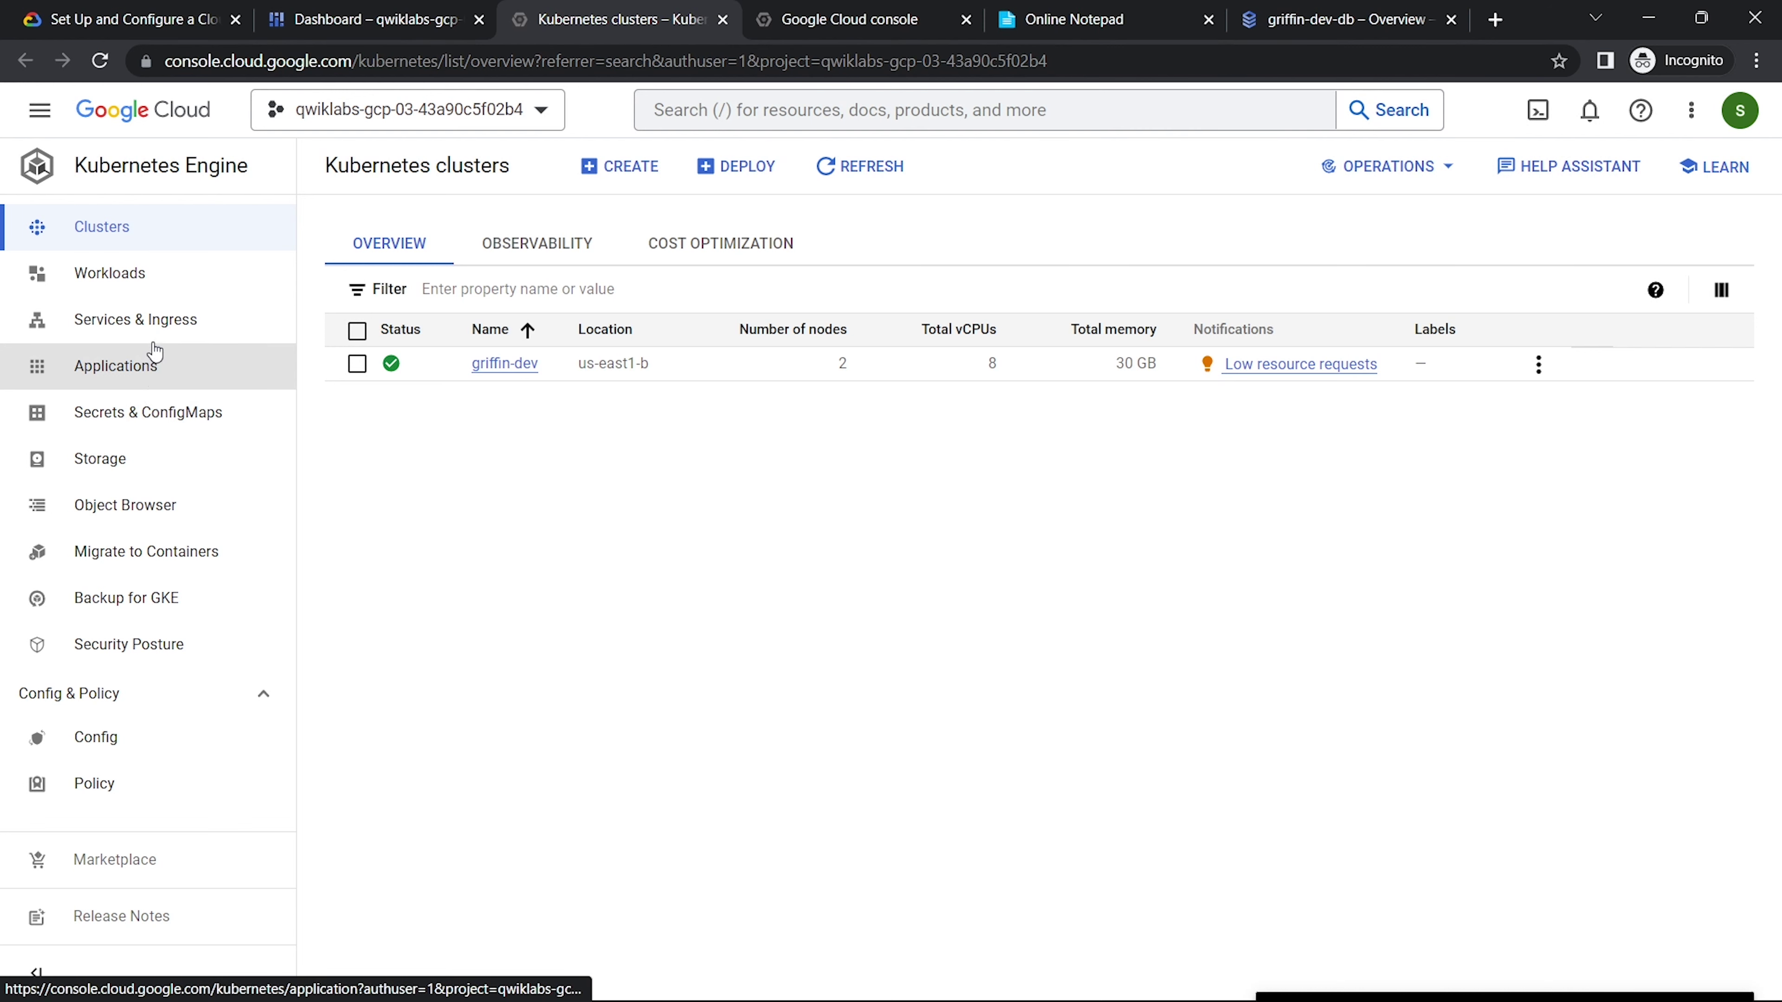
pyautogui.click(150, 319)
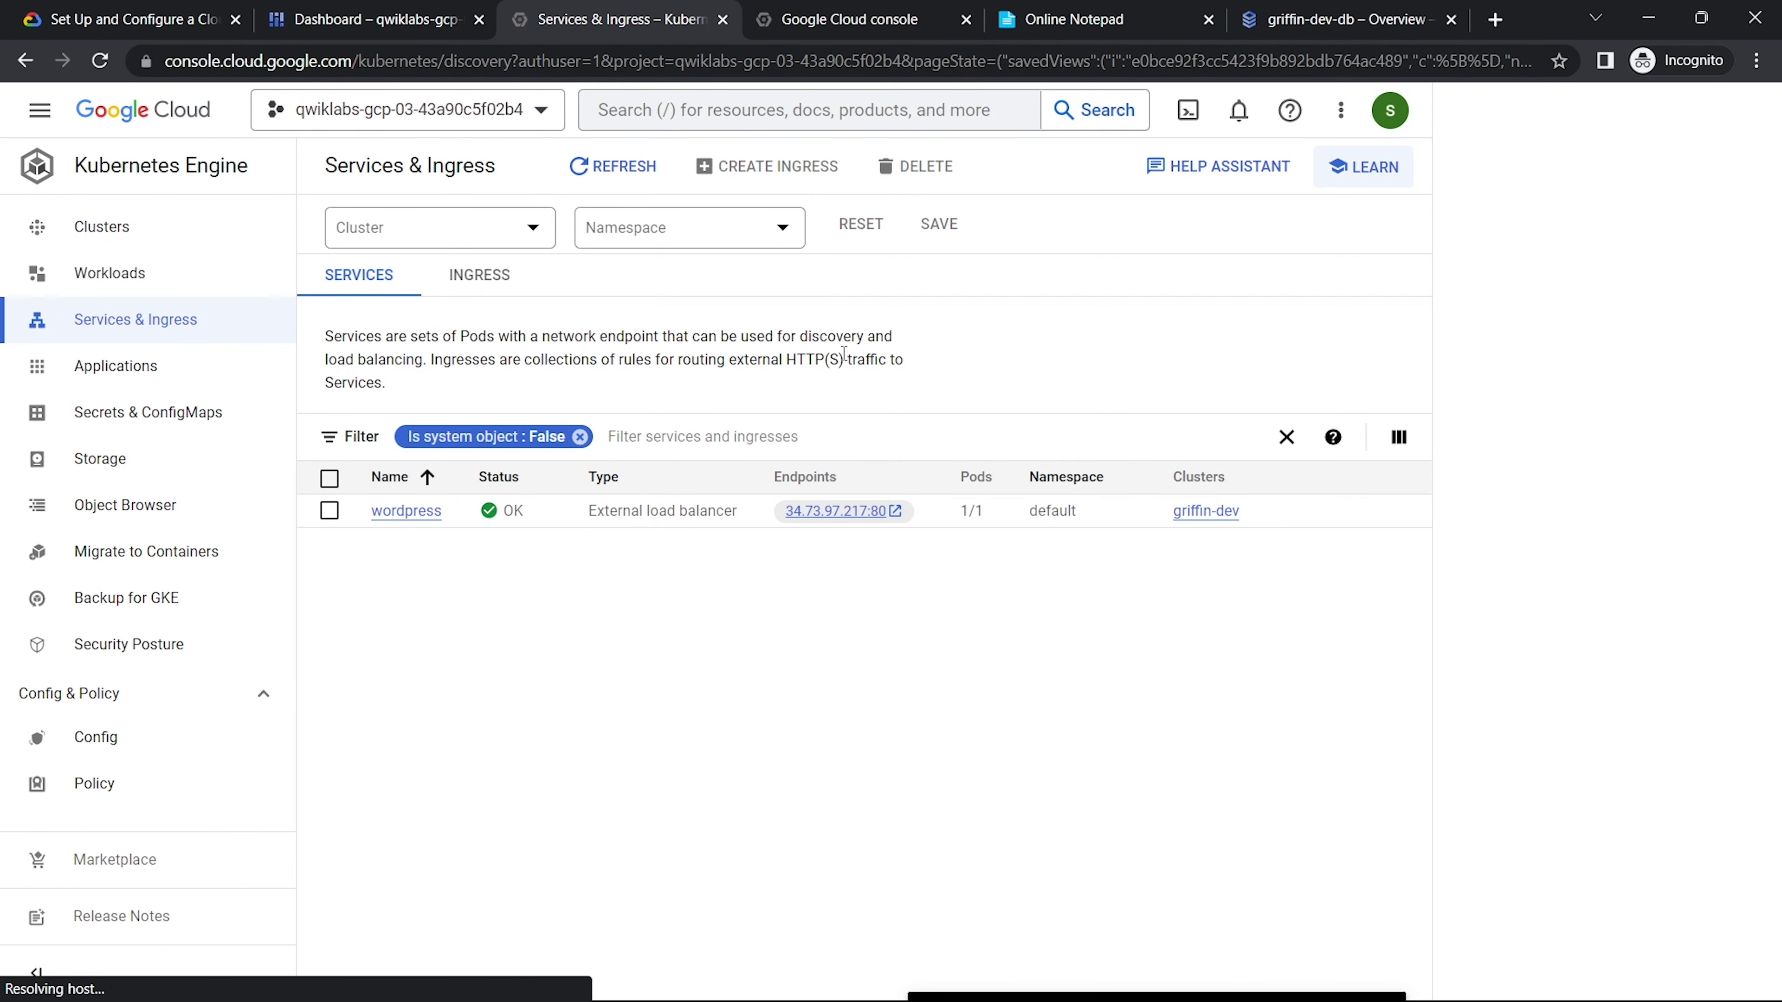
# Step: Switch to Monitoring, dismiss the Prometheus banner, open Uptime checks and start creating a new uptime check
pyautogui.click(854, 14)
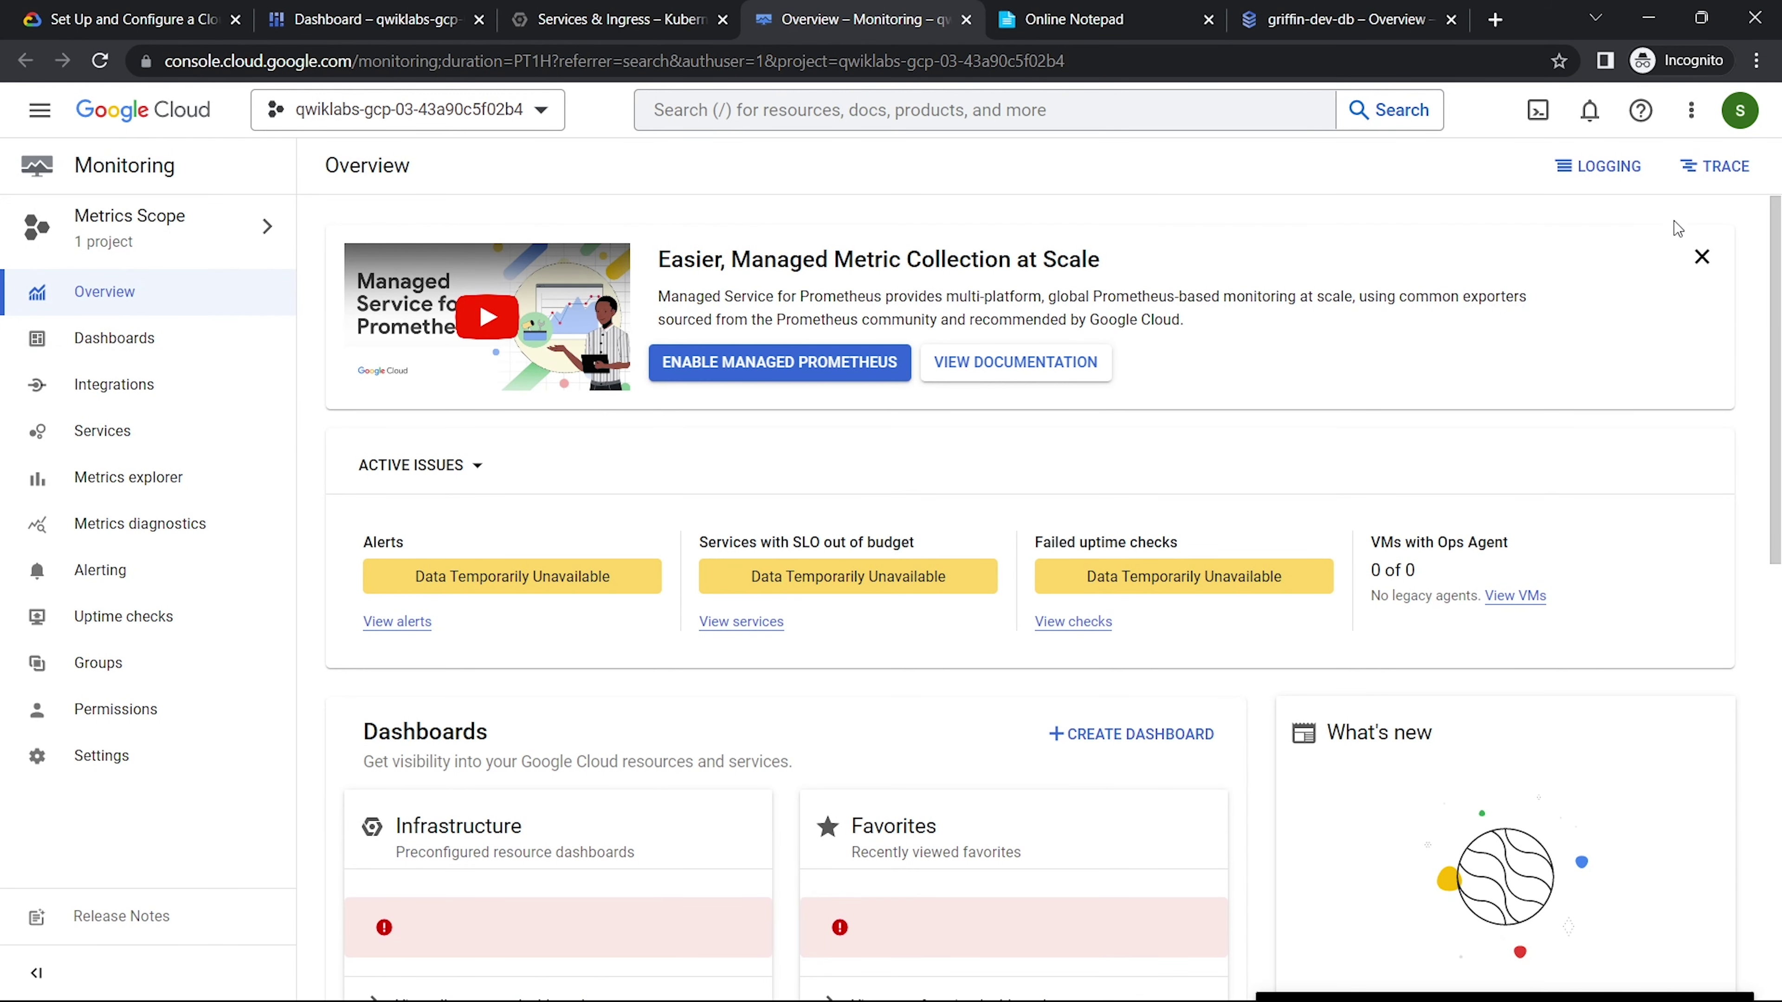
pyautogui.click(1701, 257)
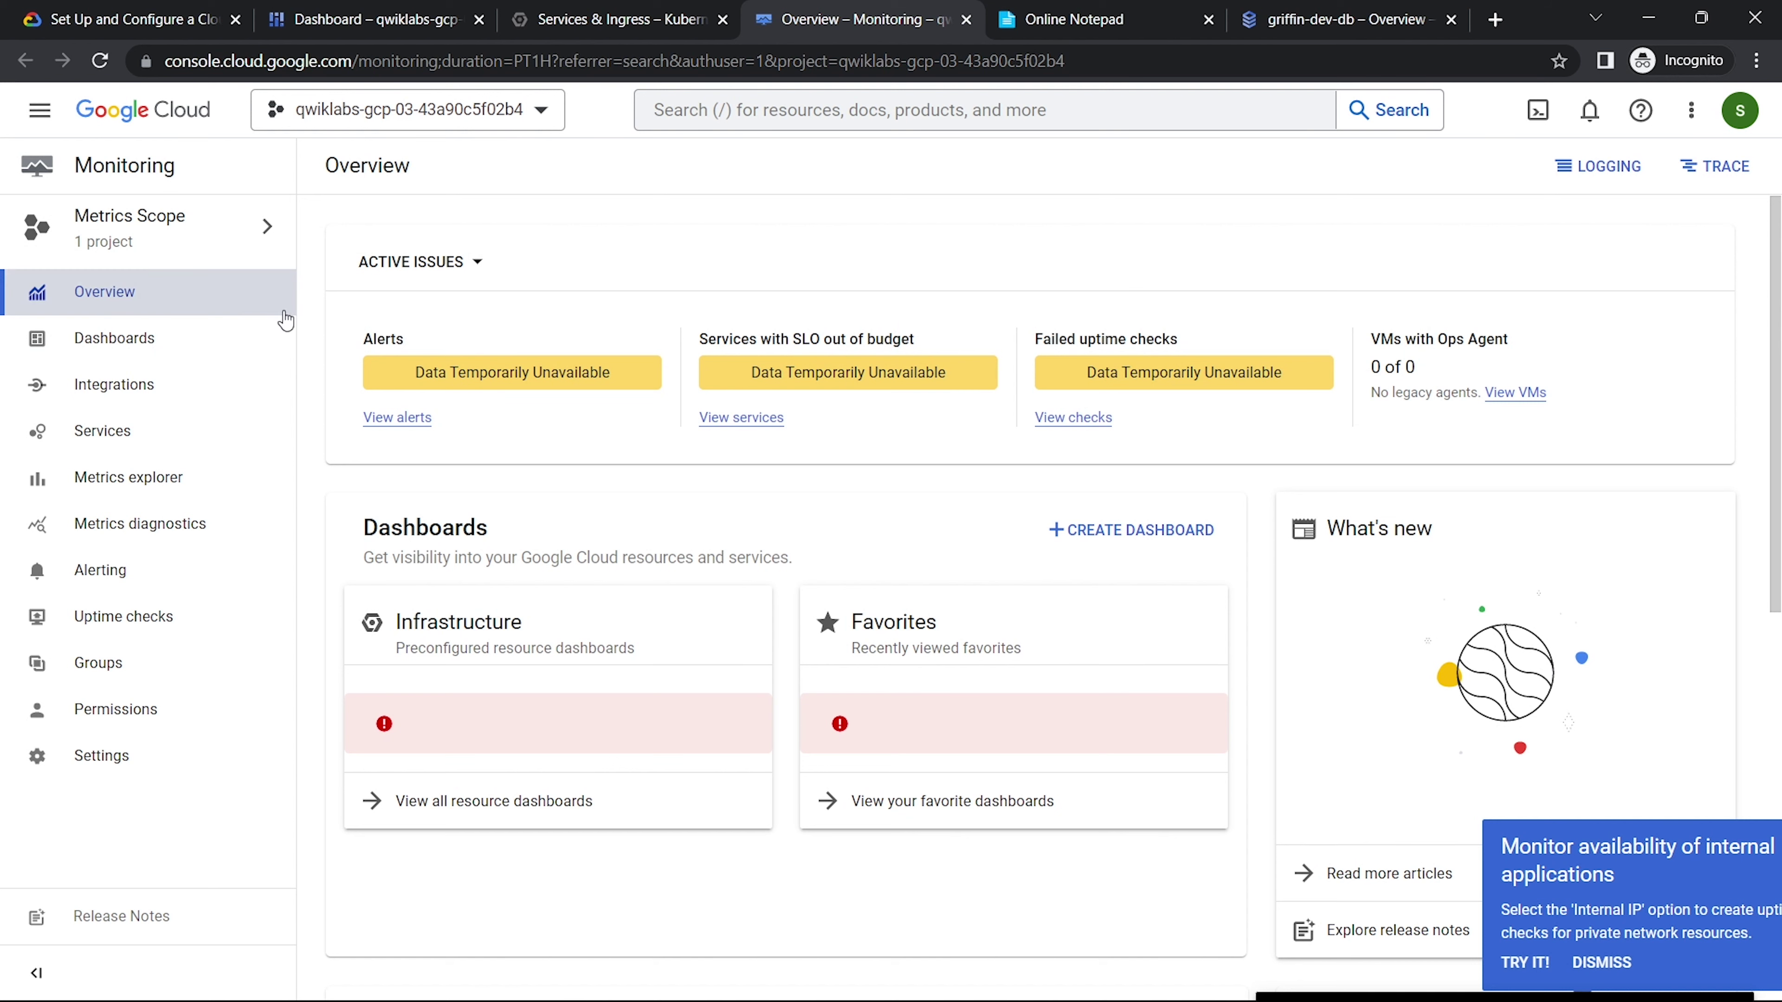
pyautogui.click(160, 616)
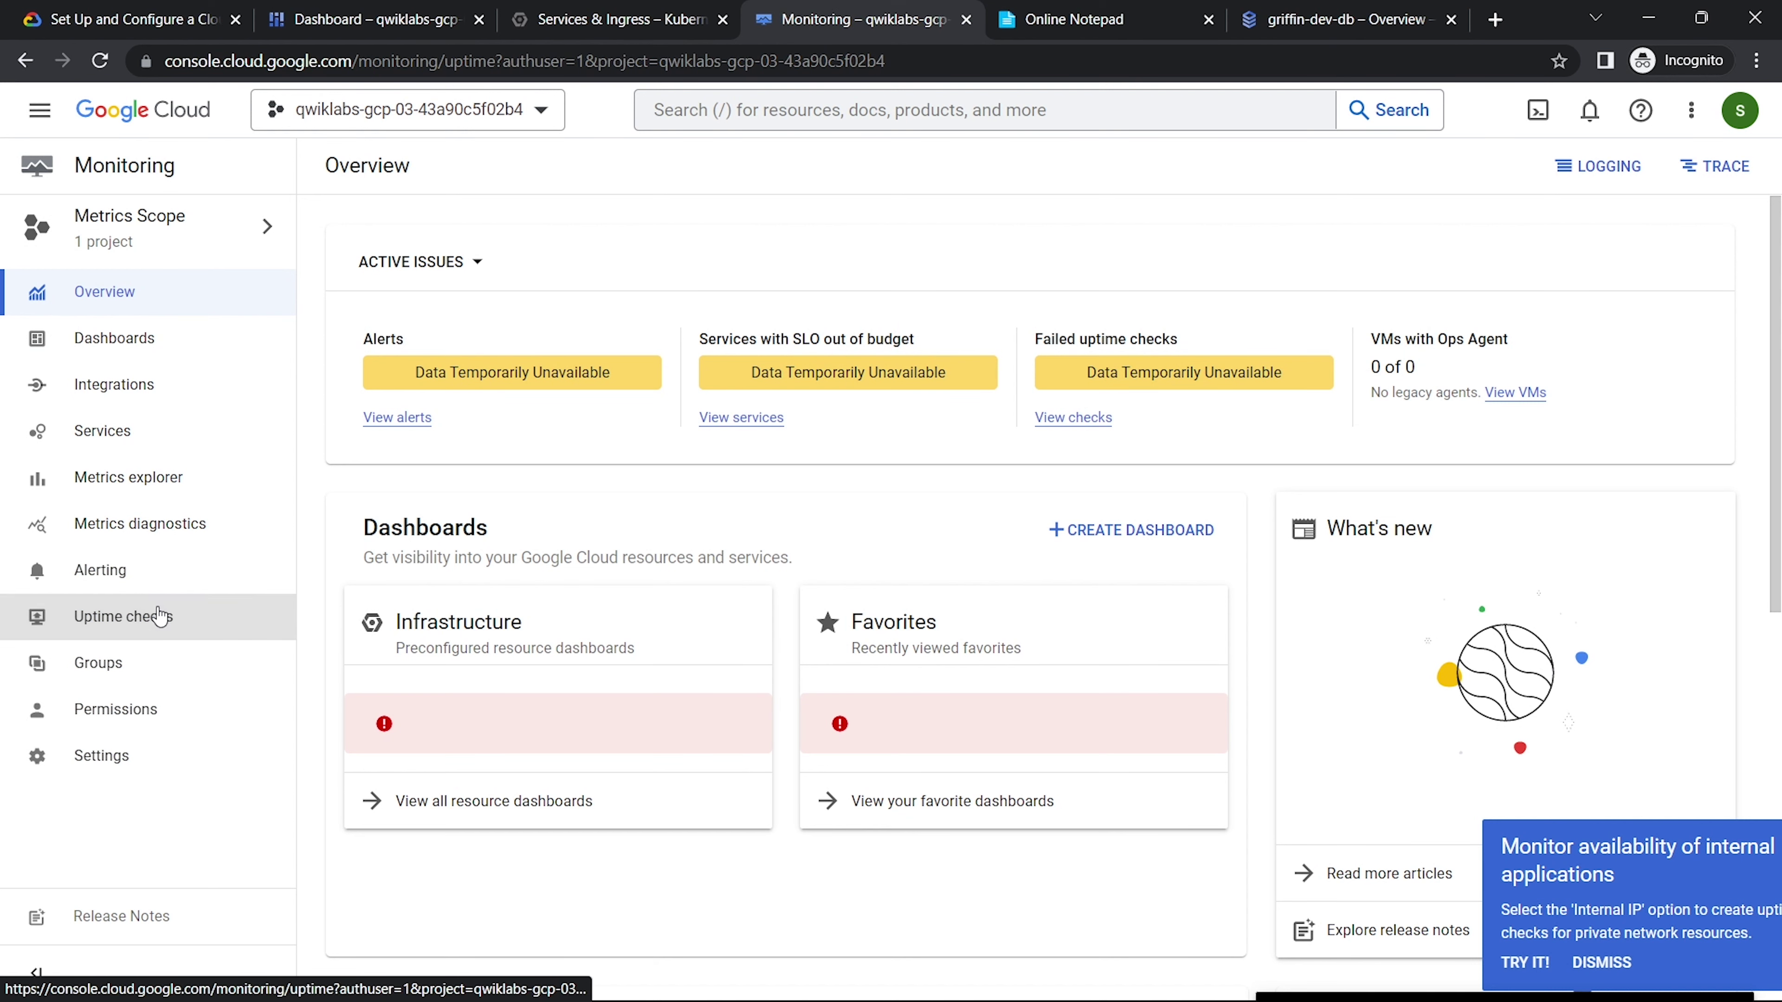
pyautogui.click(774, 345)
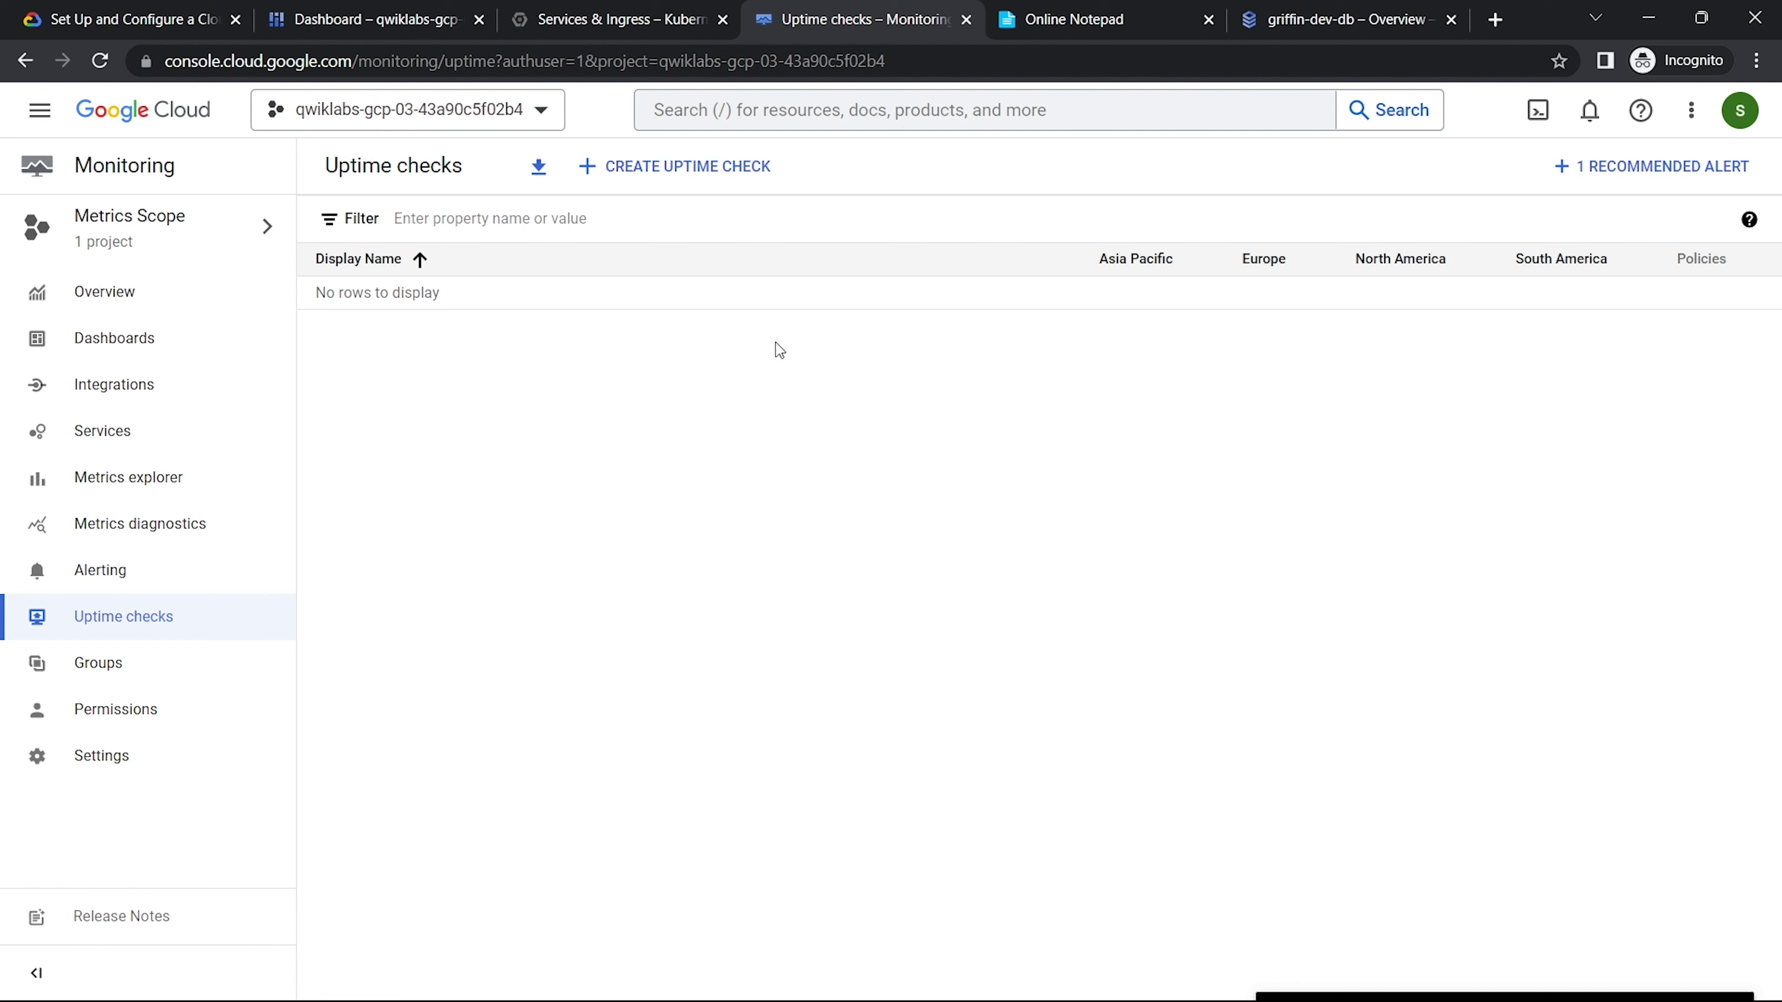
pyautogui.click(630, 166)
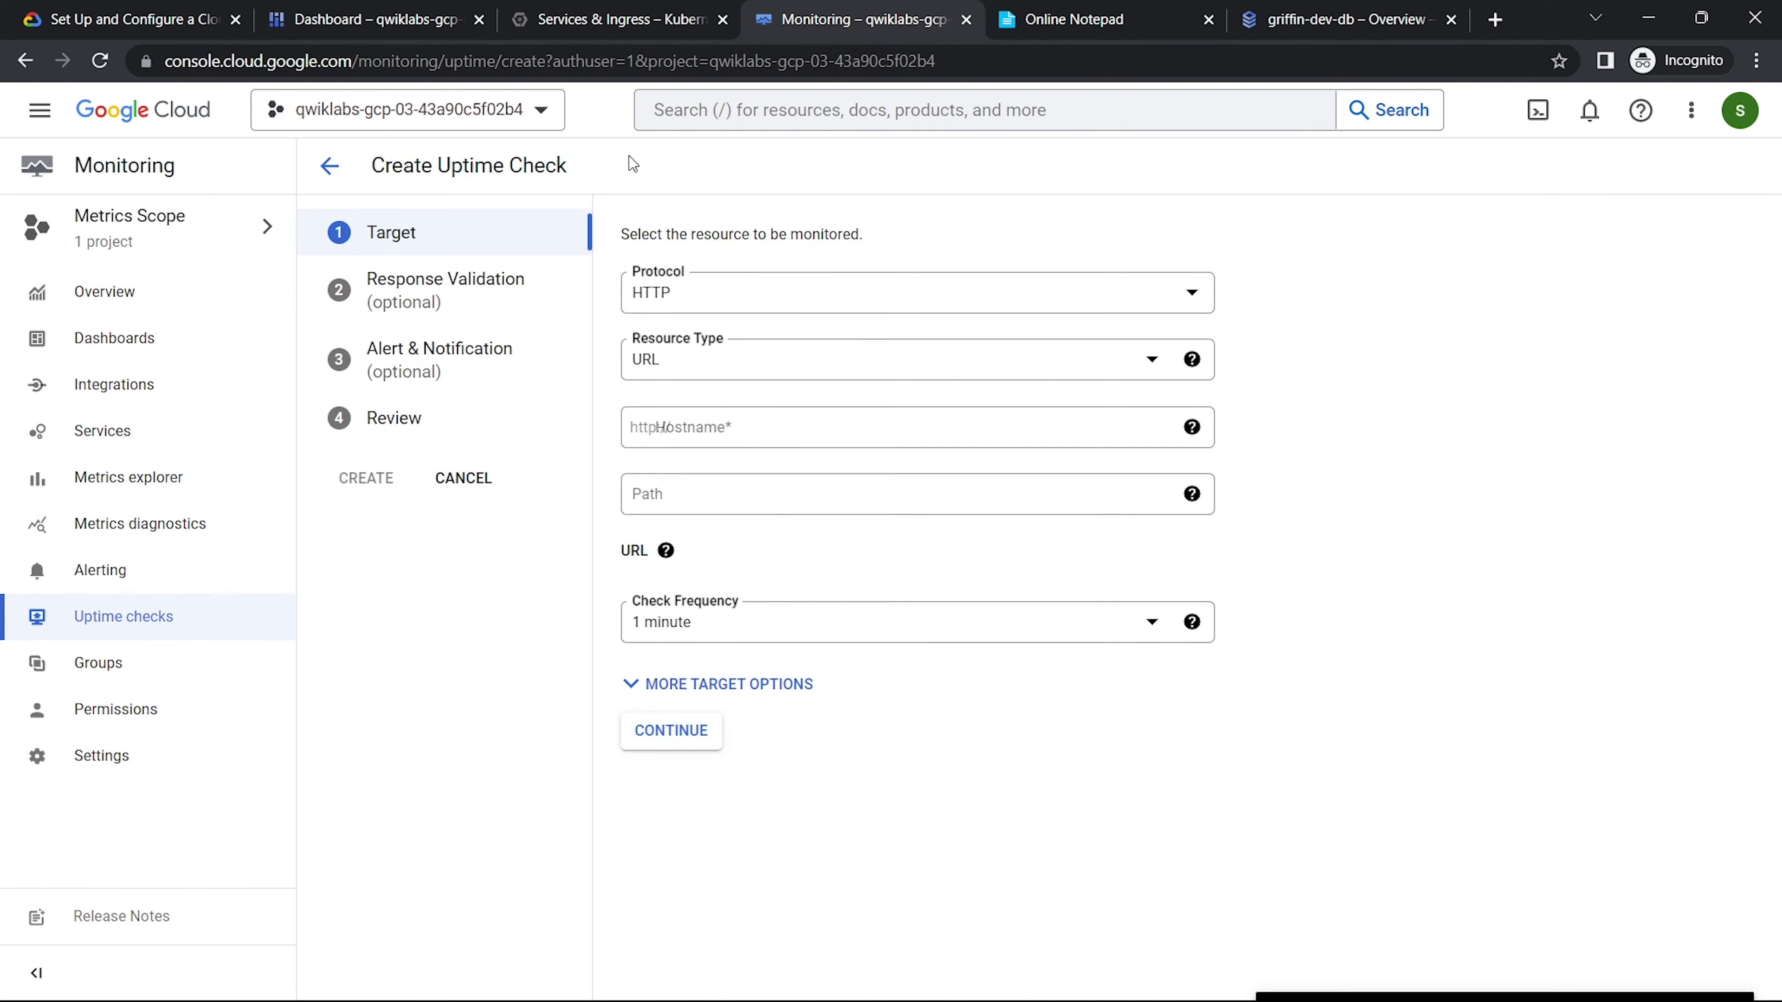
# Step: Copy the link address of the wordpress service's endpoint from Services & Ingress
pyautogui.click(590, 15)
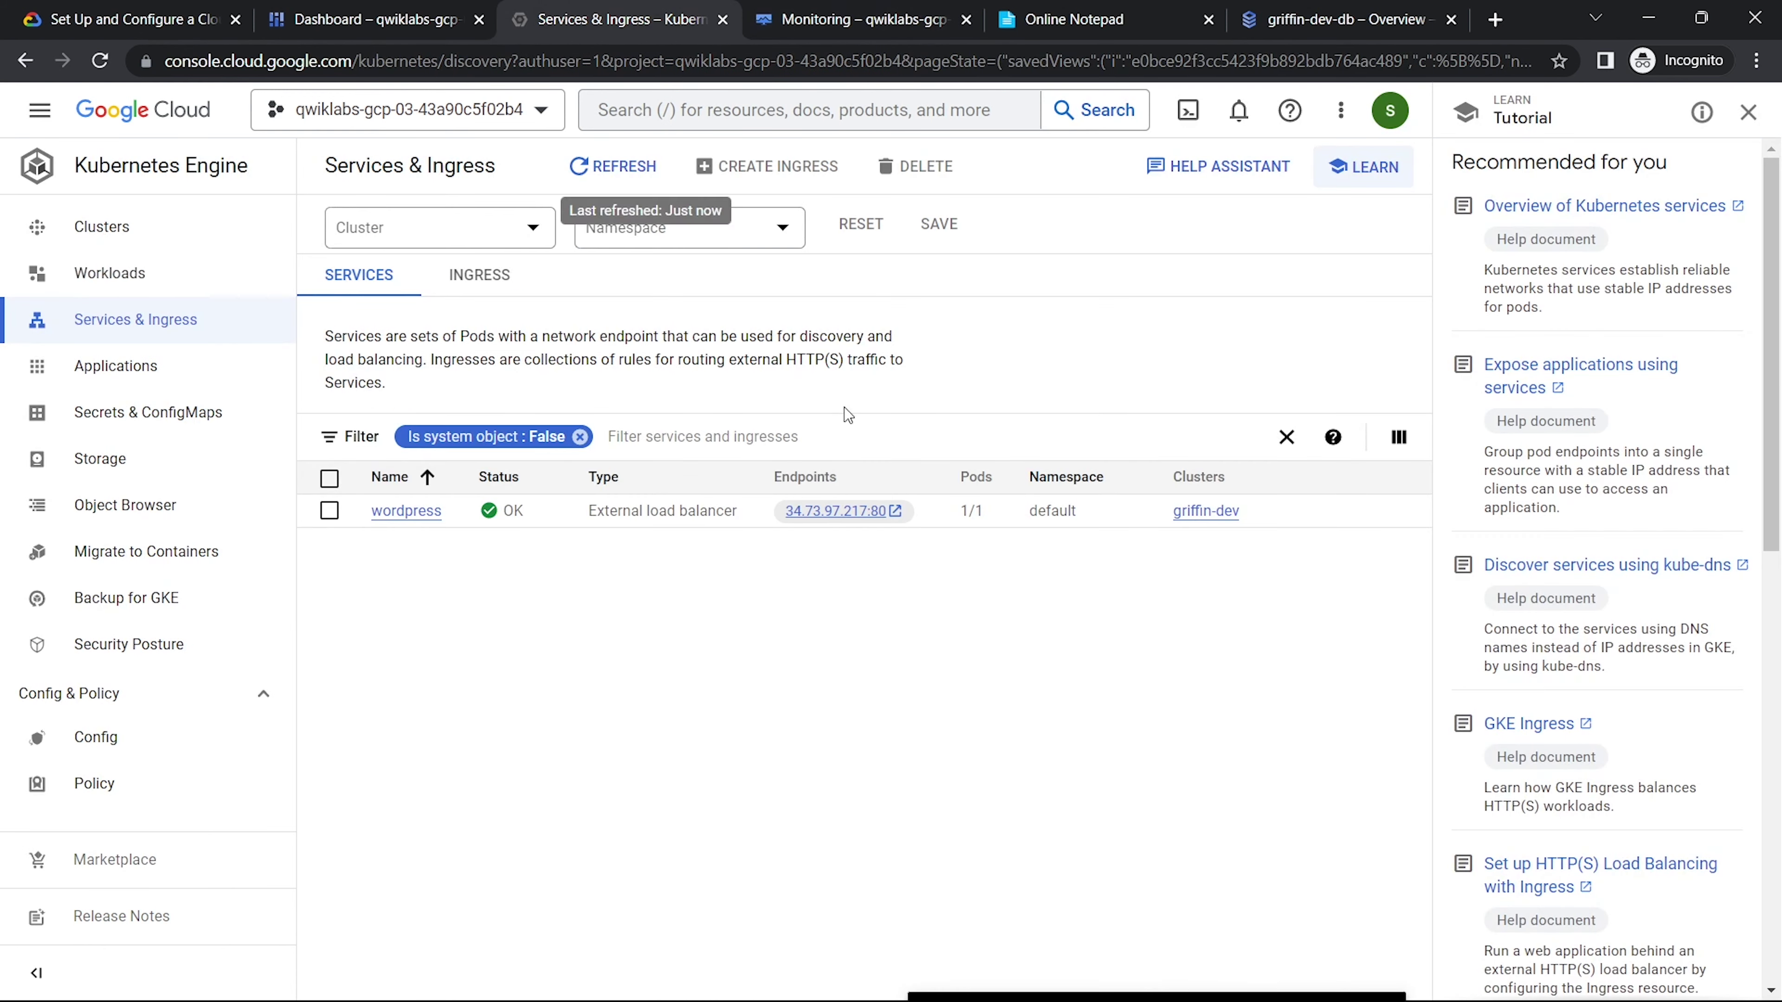
pyautogui.rightClick(875, 509)
pyautogui.click(946, 667)
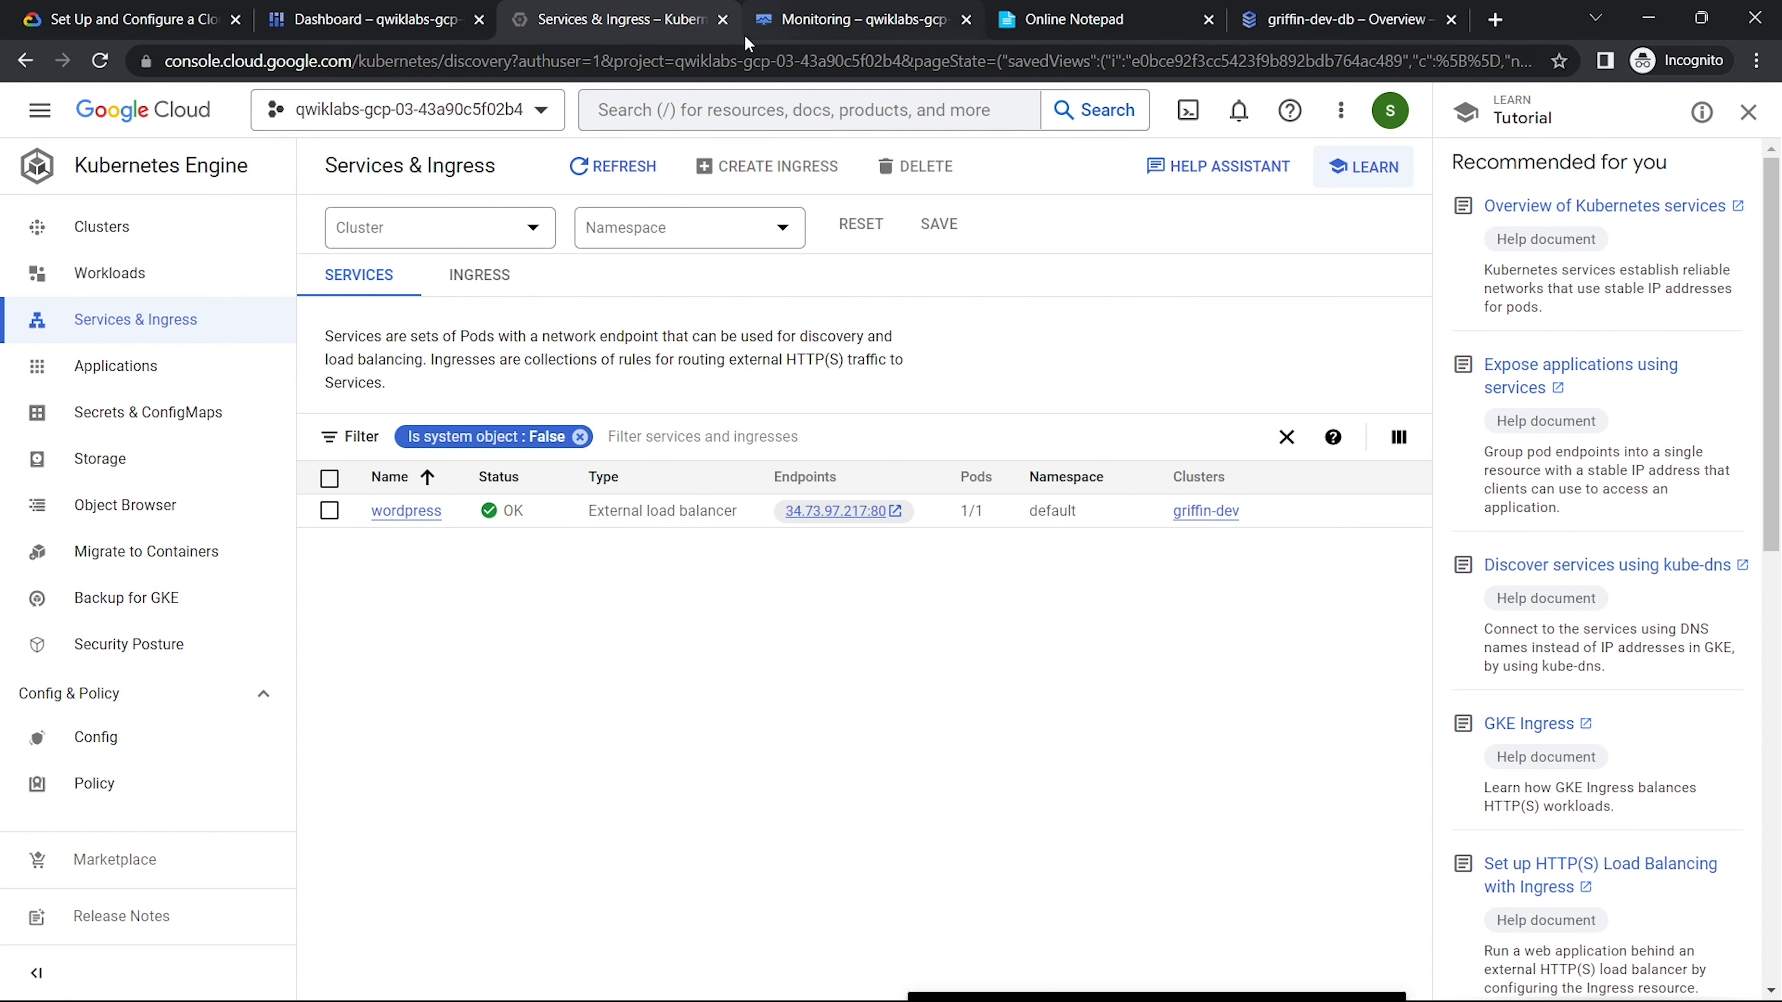
# Step: Paste the endpoint address as the uptime check's hostname and trim it to 34.73.97.217, without the http prefix and trailing slash
pyautogui.click(814, 10)
pyautogui.click(760, 429)
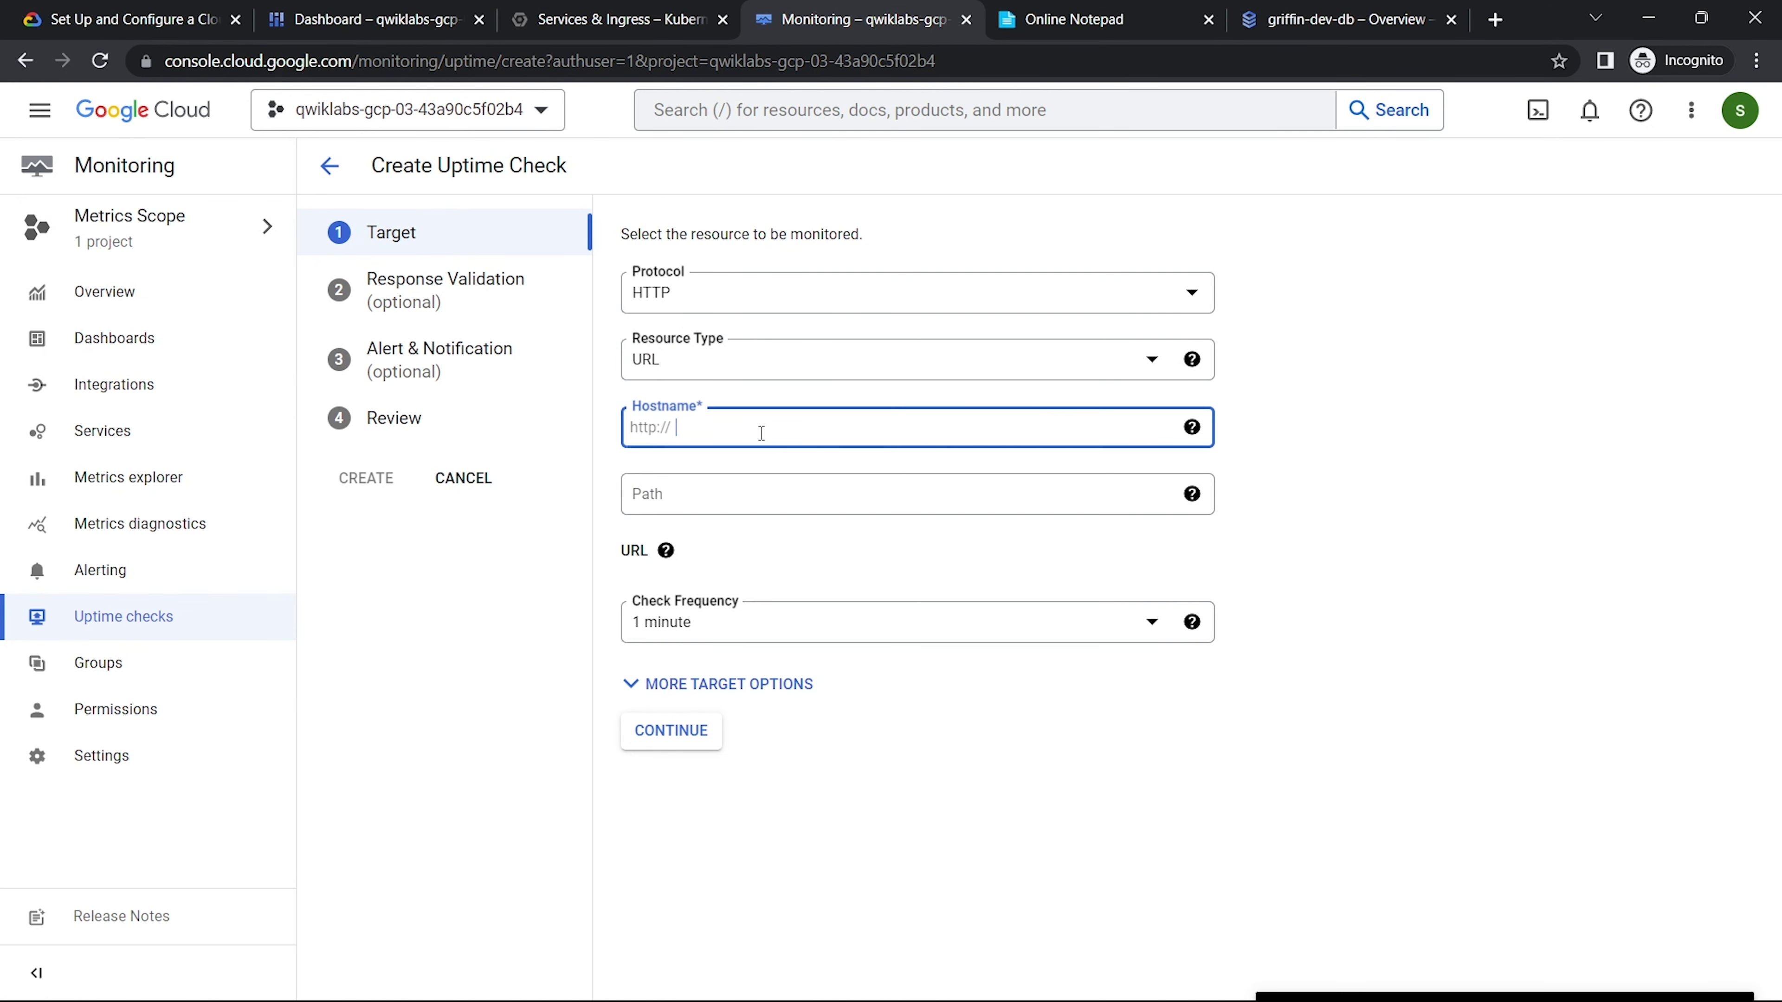
pyautogui.hotkey('ctrl', 'v')
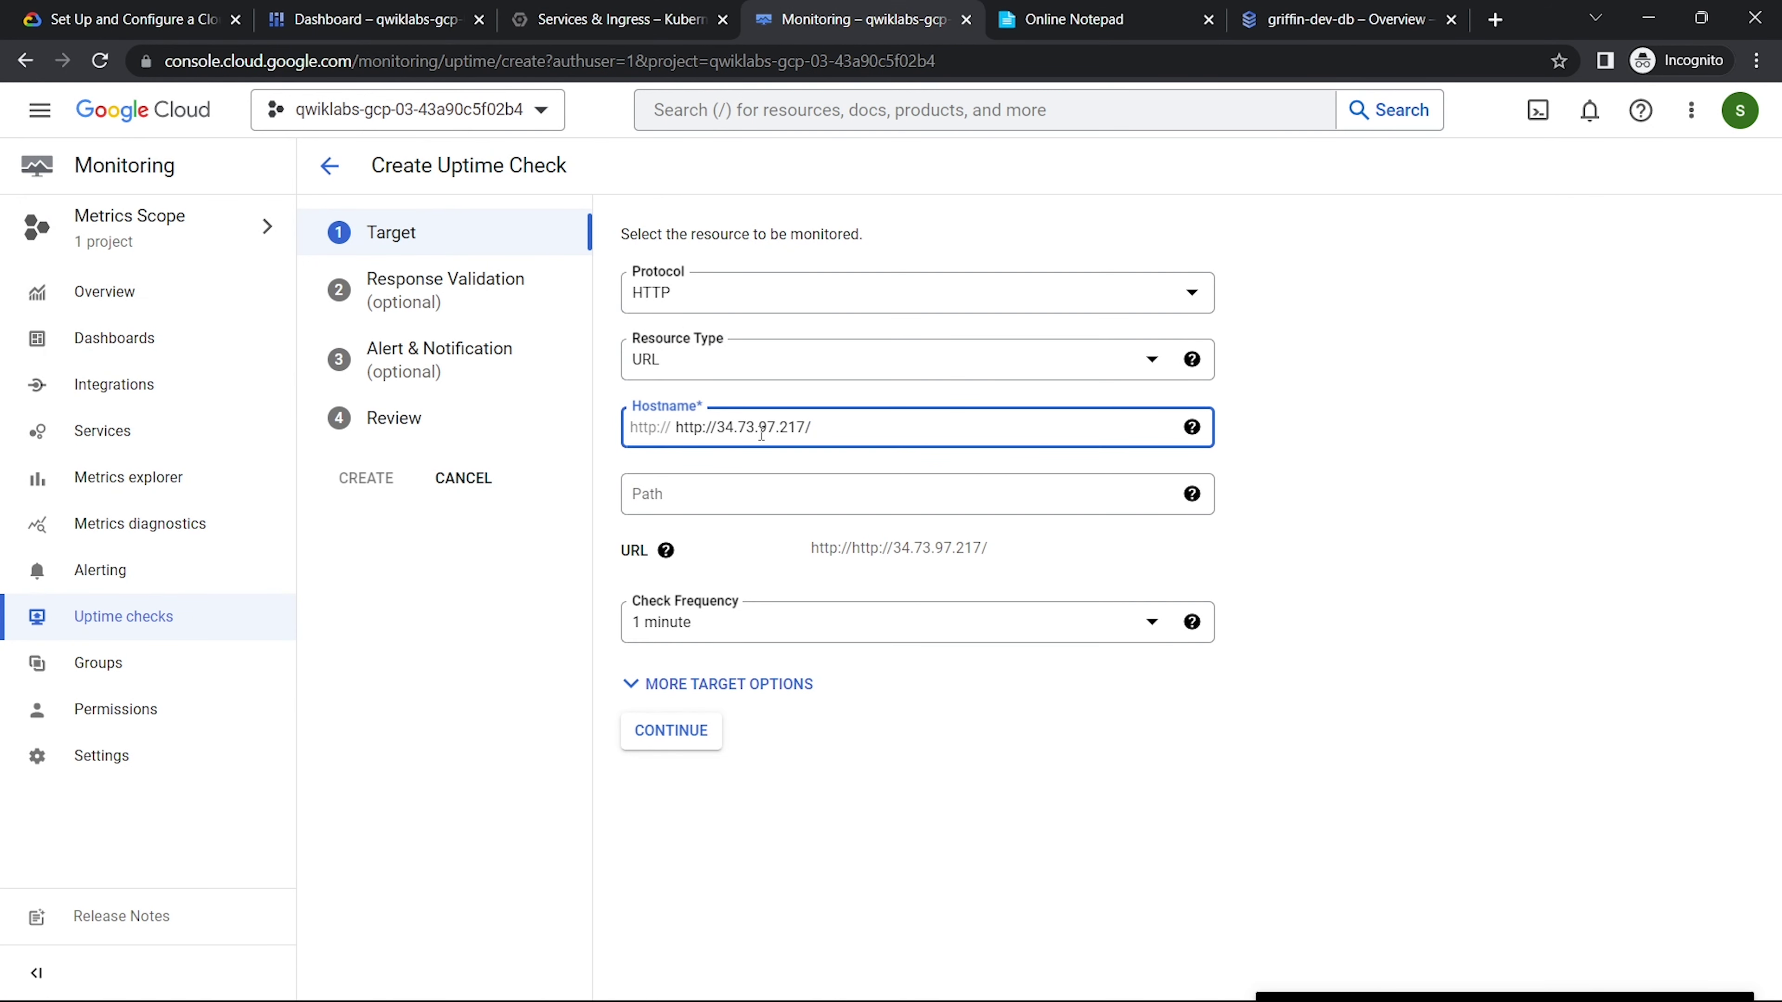
pyautogui.press('BackSpace')
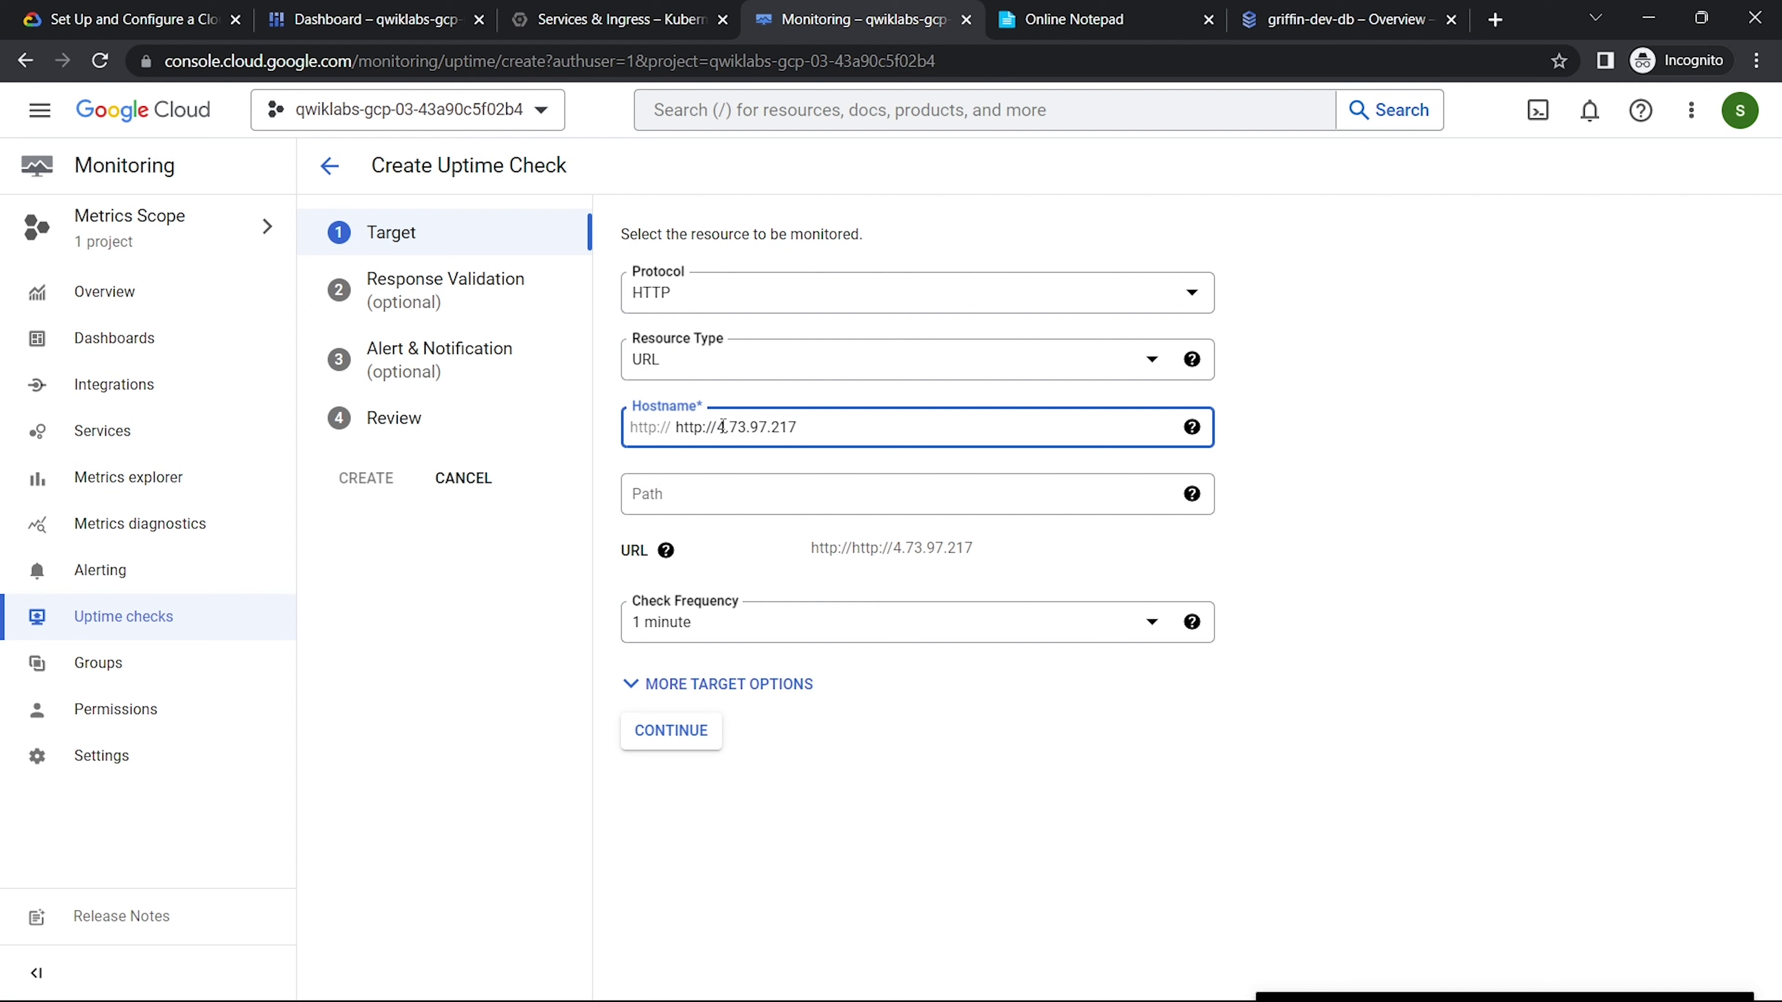
pyautogui.write('3')
pyautogui.press('BackSpace')
pyautogui.press('BackSpace')
pyautogui.press('BackSpace')
pyautogui.press('BackSpace')
pyautogui.press('BackSpace')
pyautogui.press('BackSpace')
pyautogui.press('BackSpace')
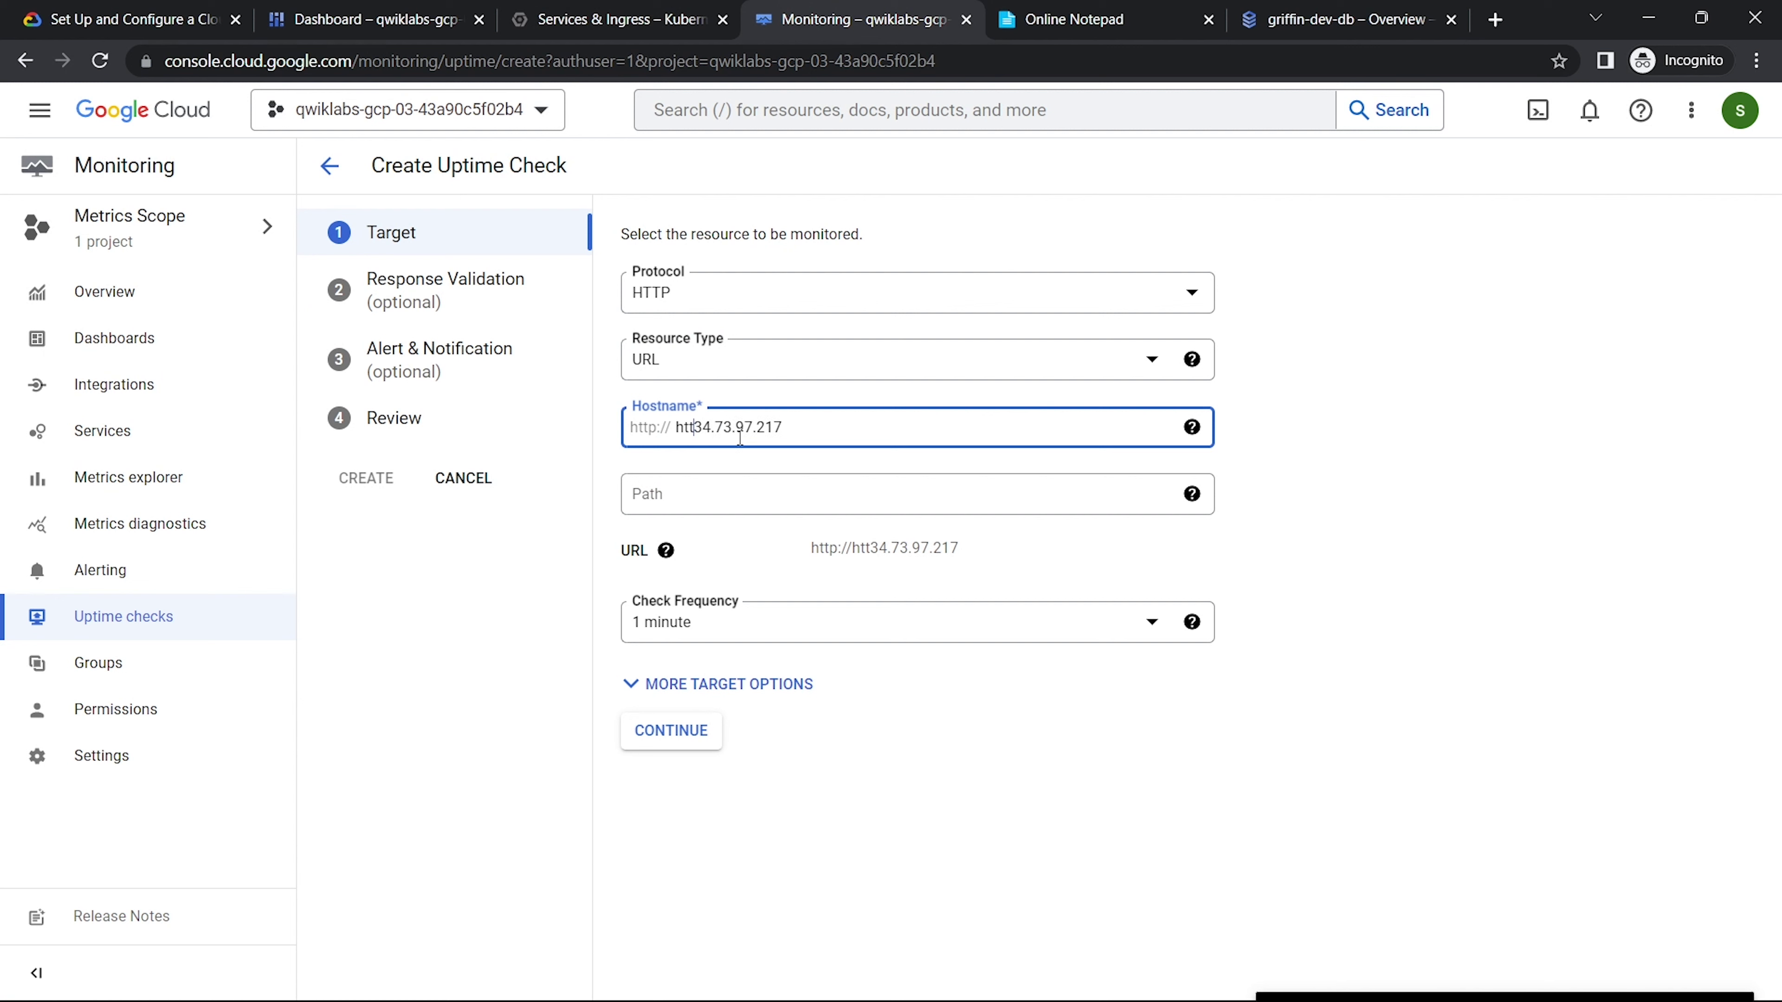
# Step: Leave the path empty and continue through the Target, Response Validation and Alert & Notification stages with the default settings
pyautogui.click(764, 505)
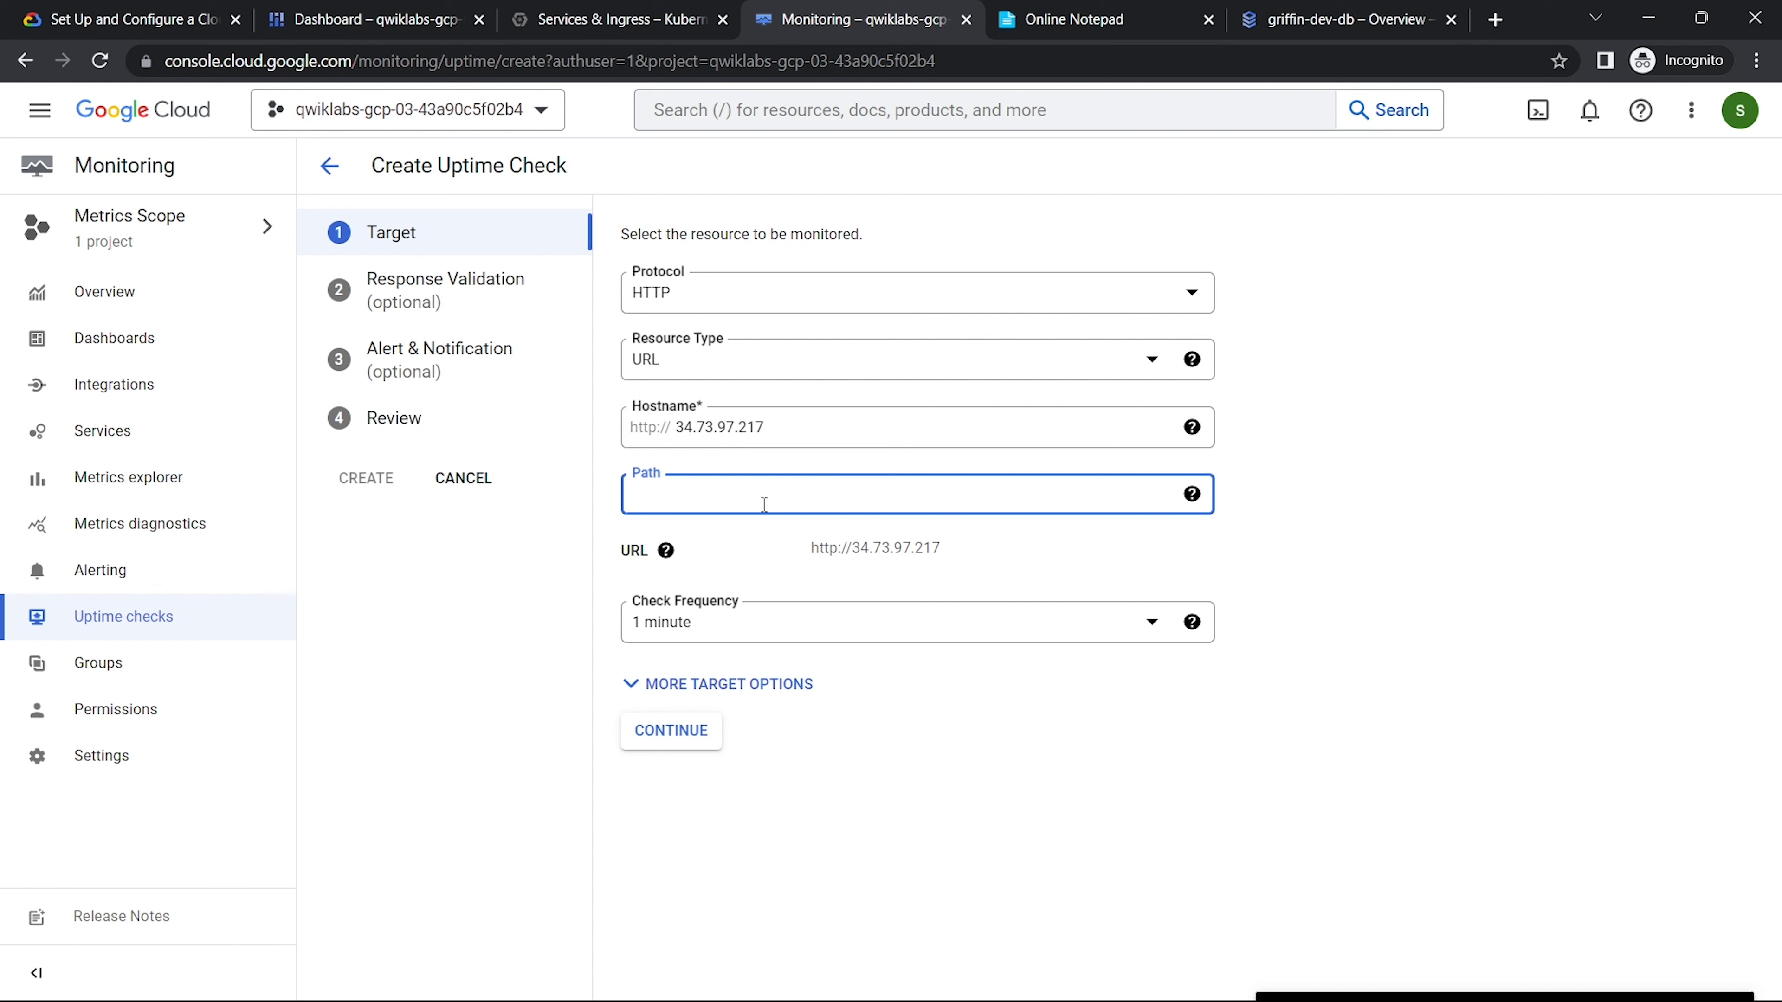
pyautogui.click(705, 731)
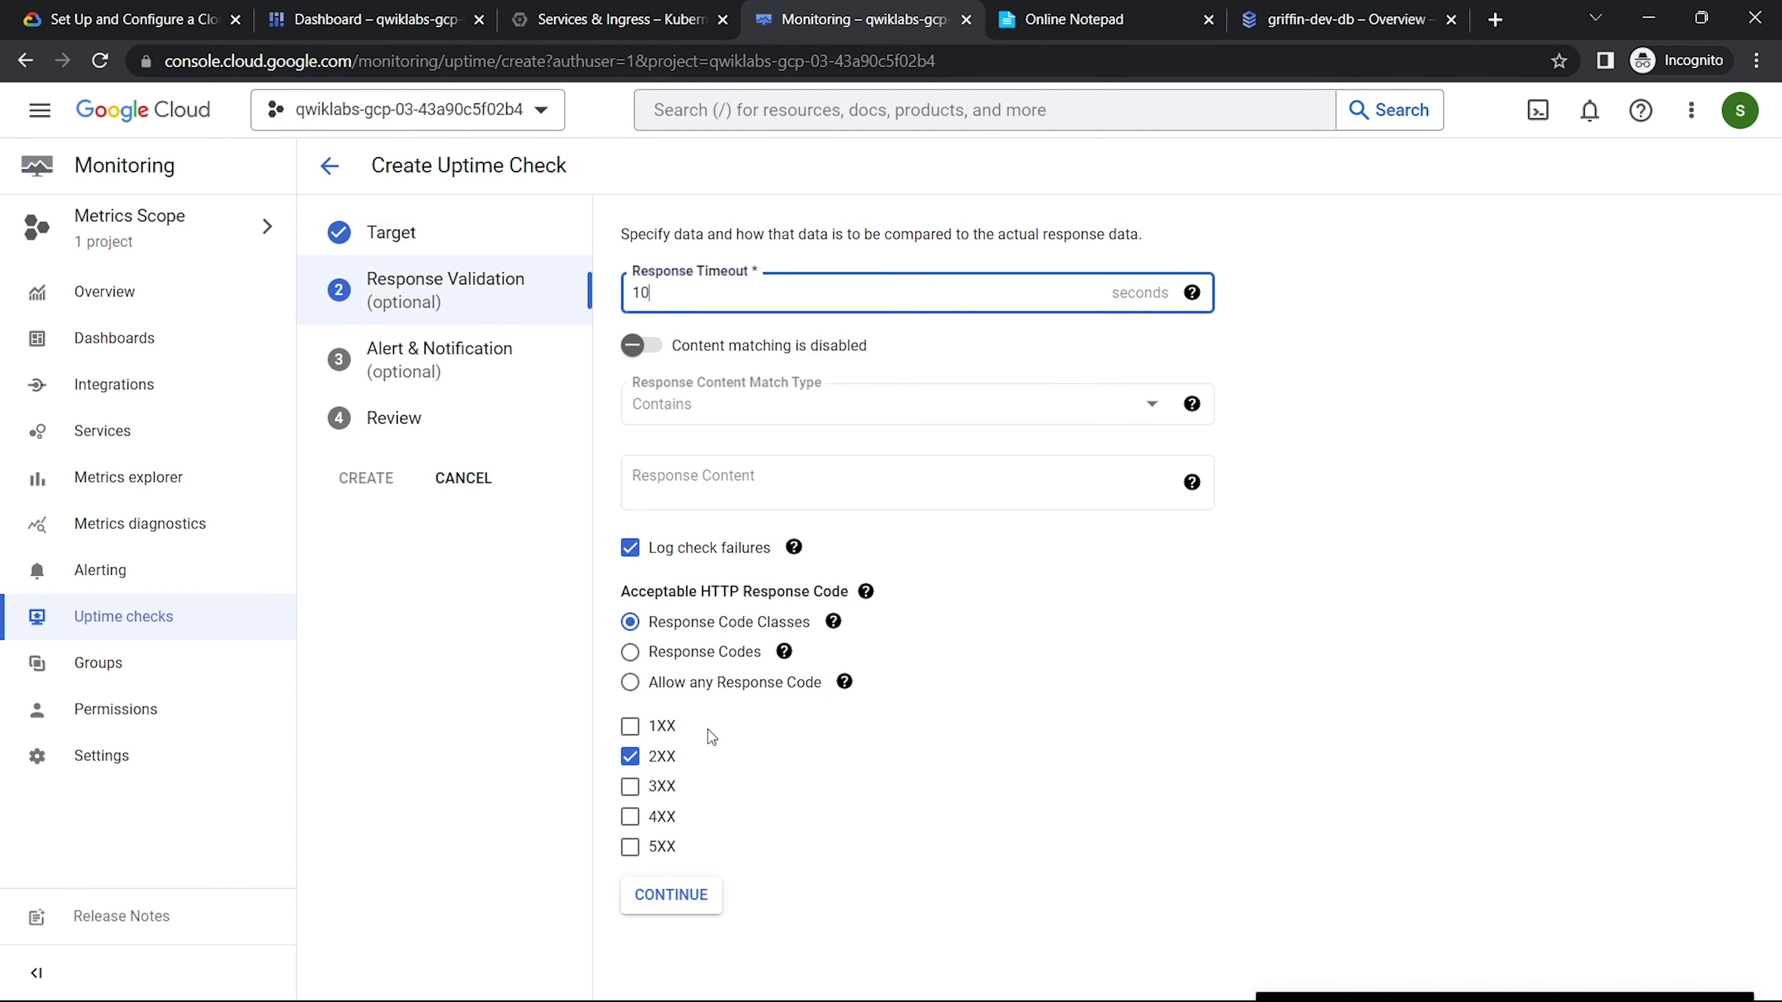
pyautogui.click(678, 896)
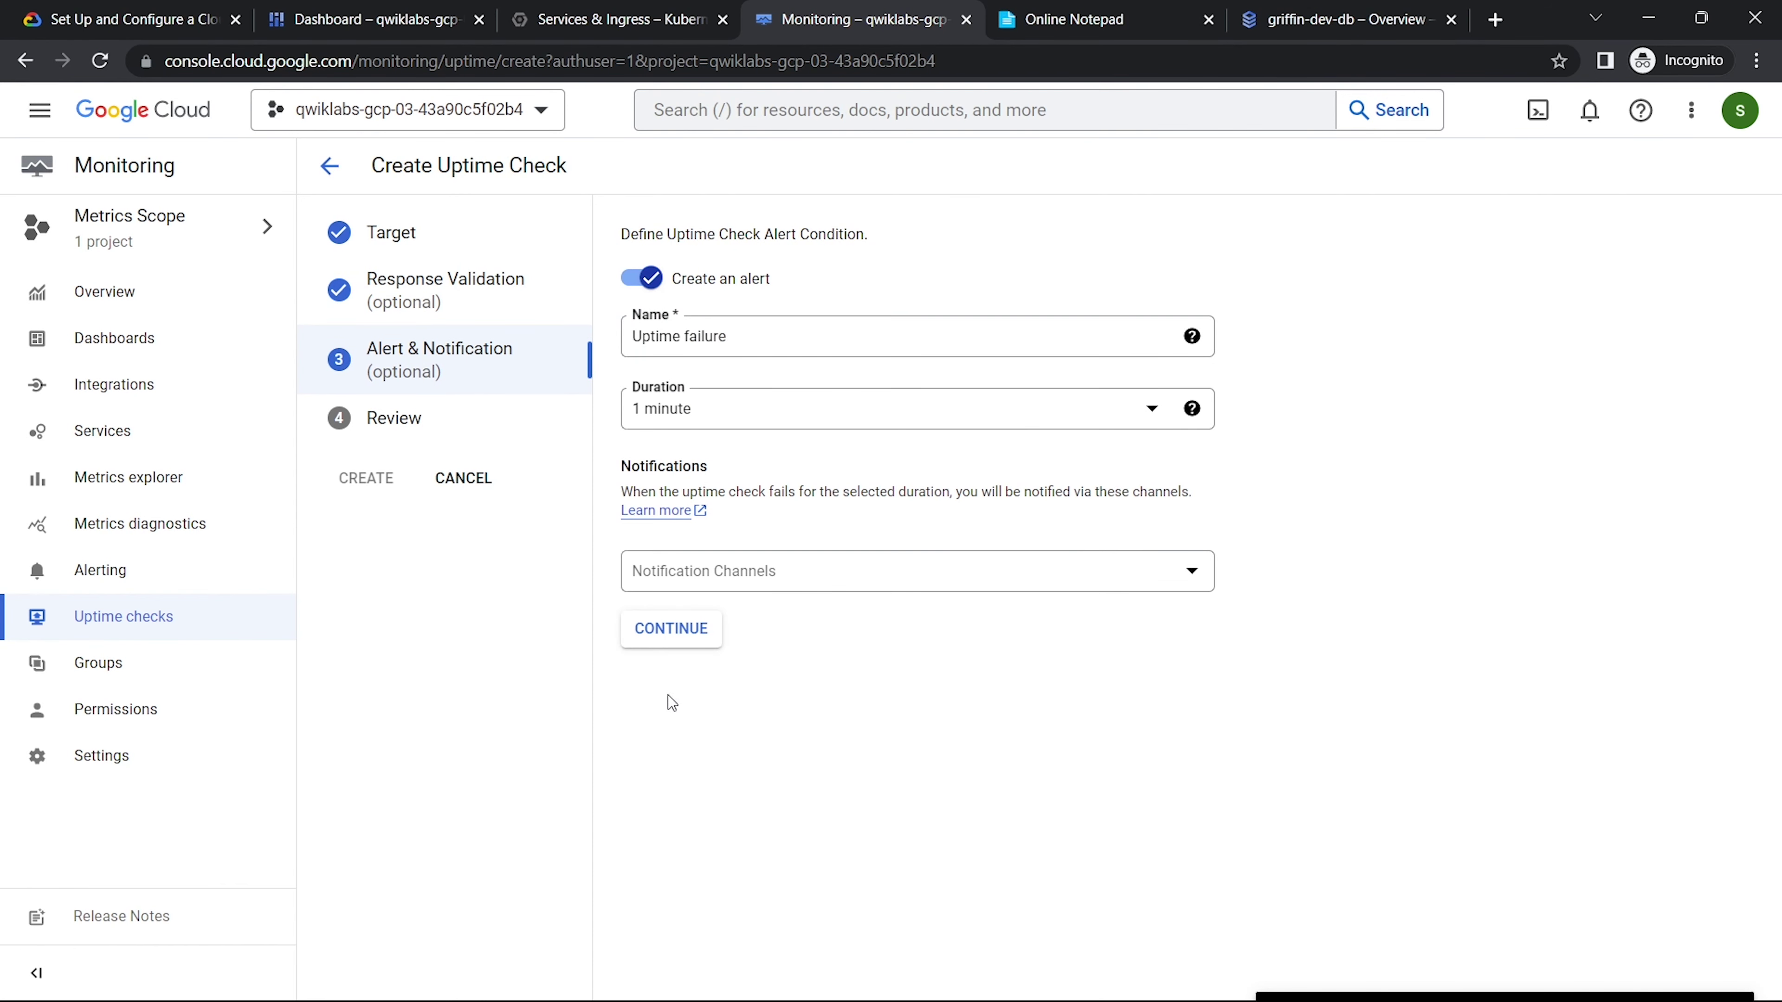
pyautogui.click(672, 642)
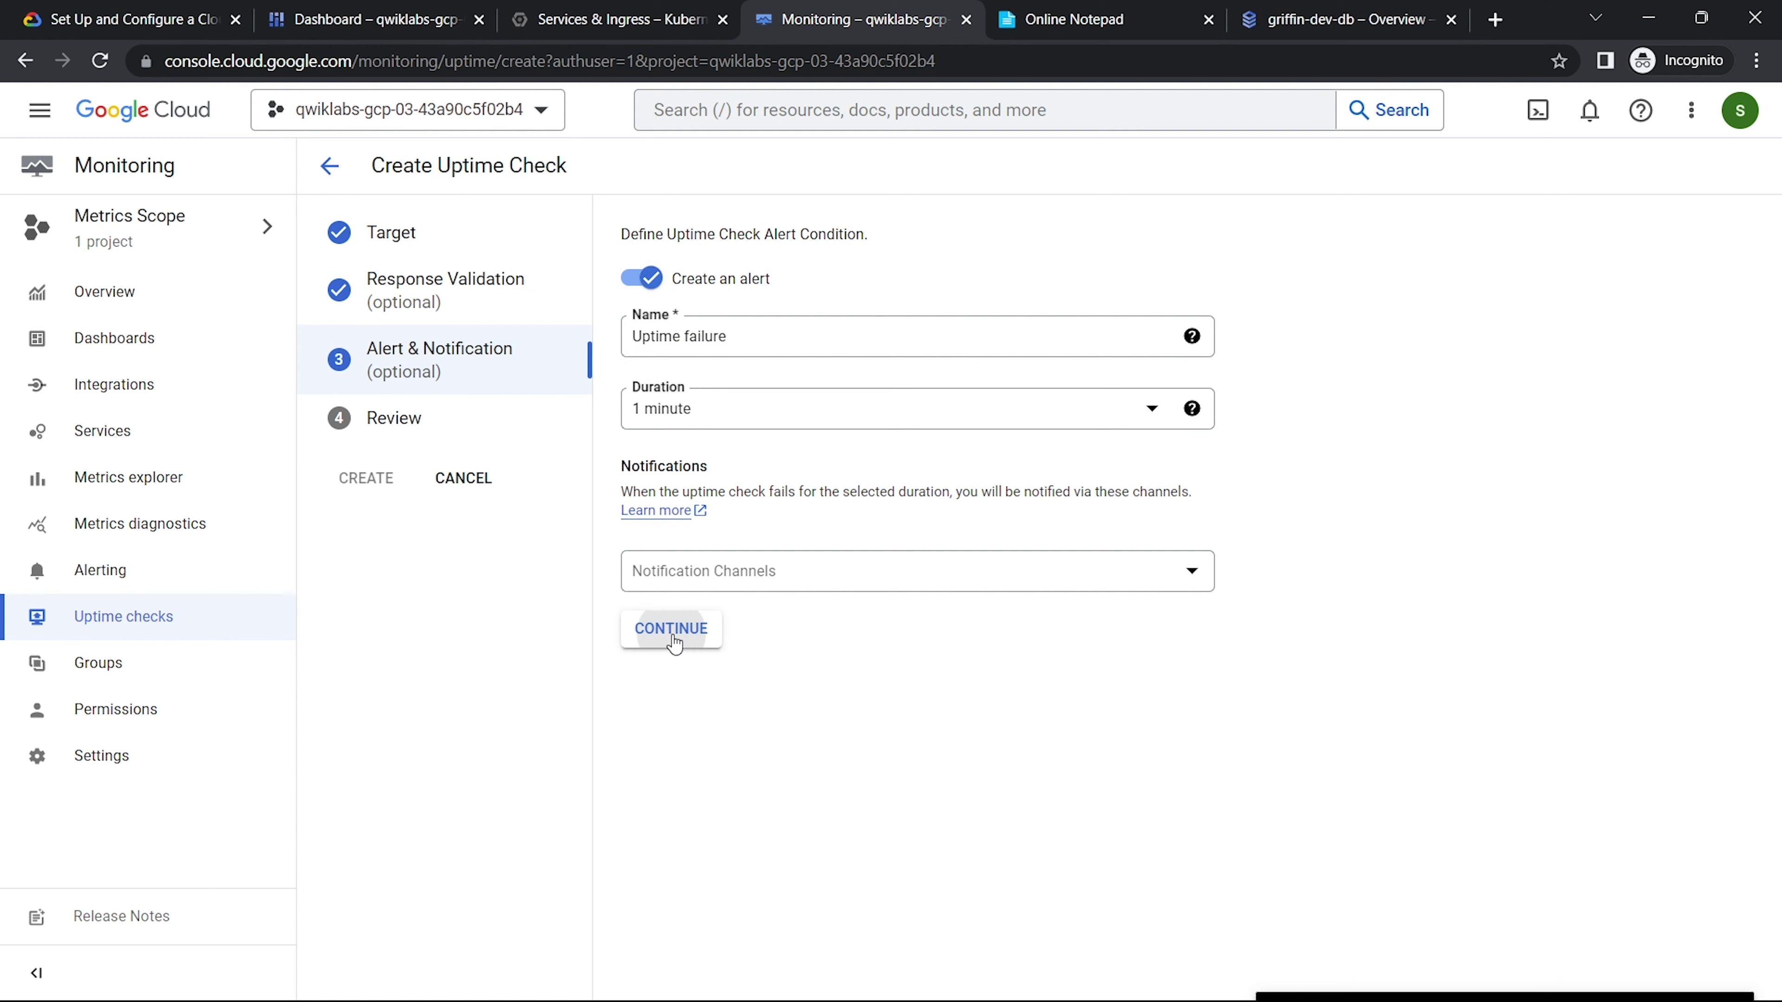
# Step: Copy the title Wordpress Uptime from the Online Notepad notes, enter it as the uptime check's title, and create the check
pyautogui.click(1032, 9)
pyautogui.scroll(-5, 807, 319)
pyautogui.scroll(-1, 408, 573)
pyautogui.click(461, 351)
pyautogui.moveTo(280, 377); pyautogui.dragTo(401, 383)
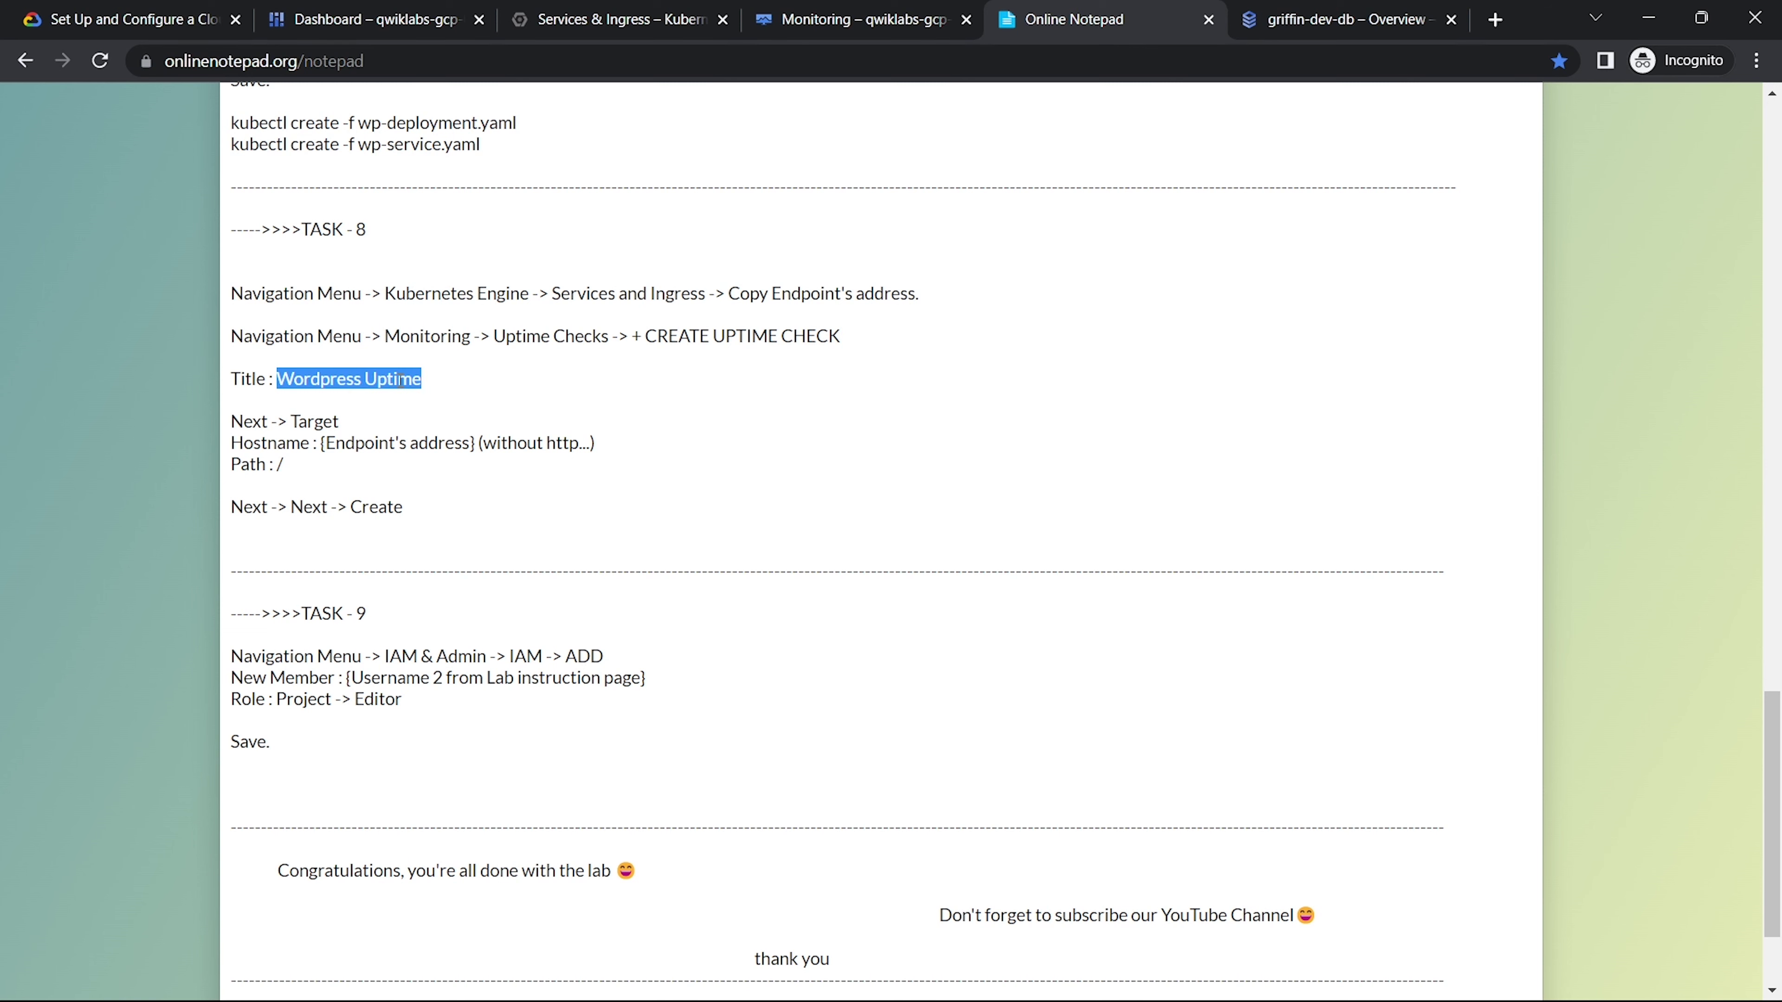
pyautogui.click(869, 8)
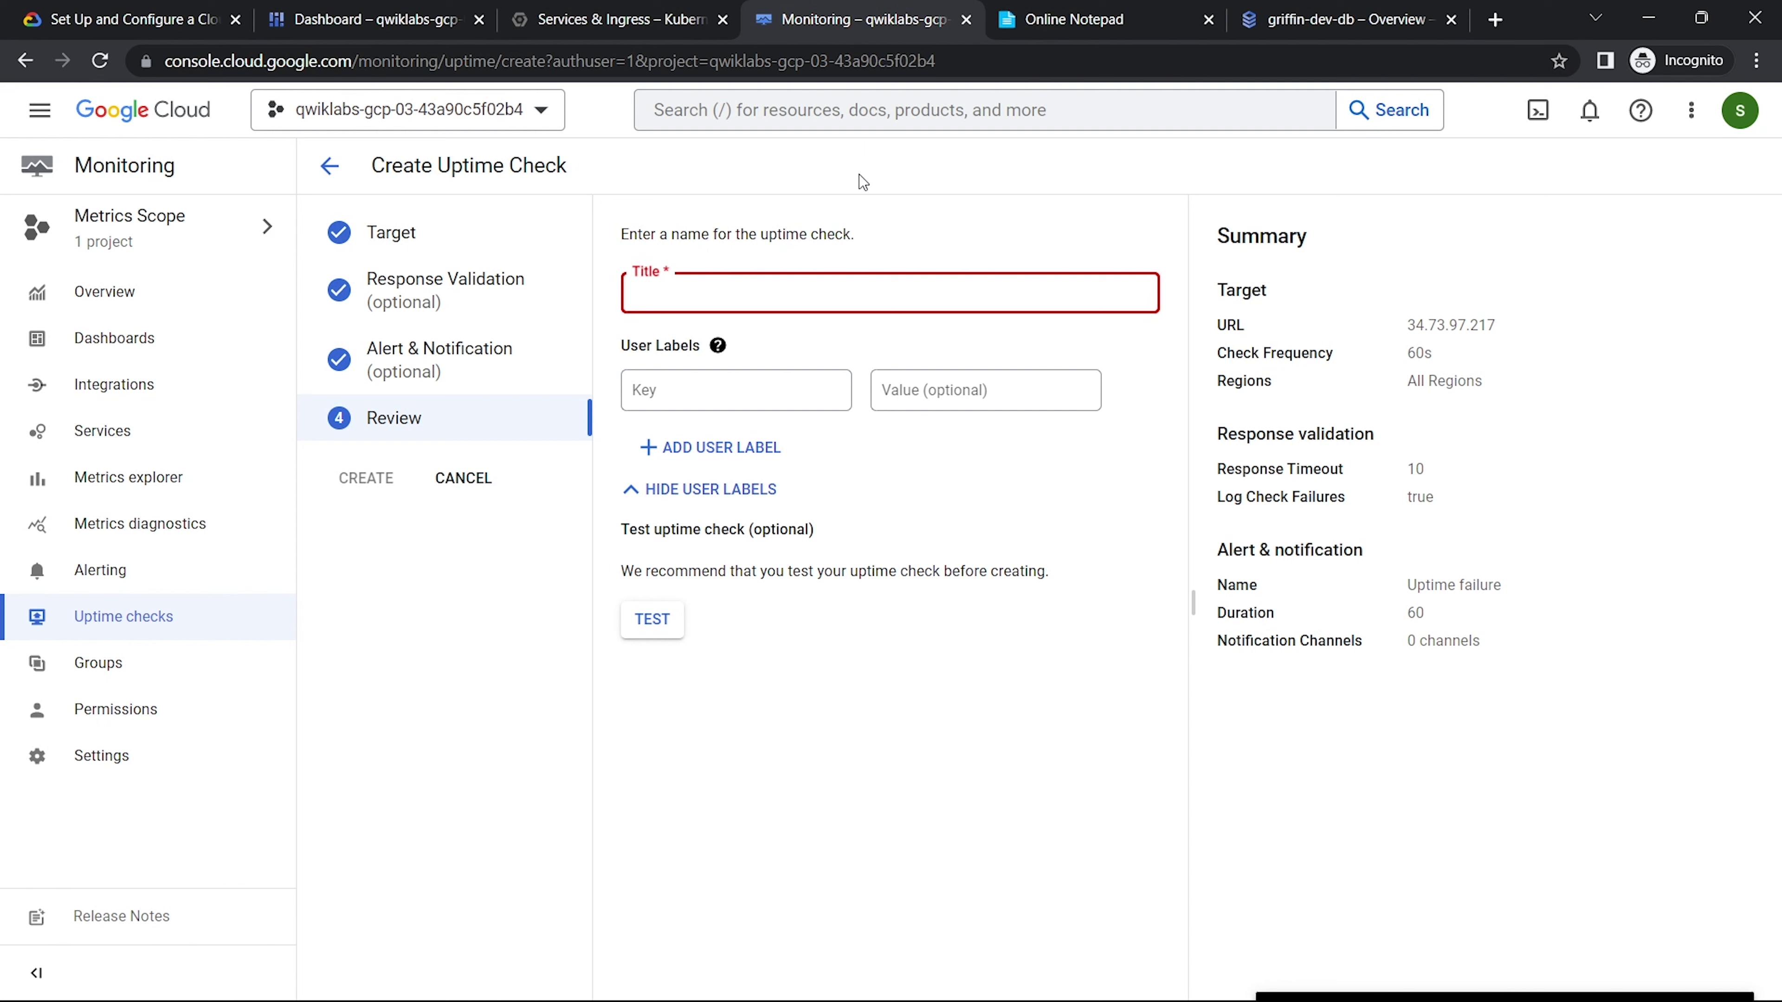
pyautogui.hotkey('ctrl', 'v')
pyautogui.click(404, 486)
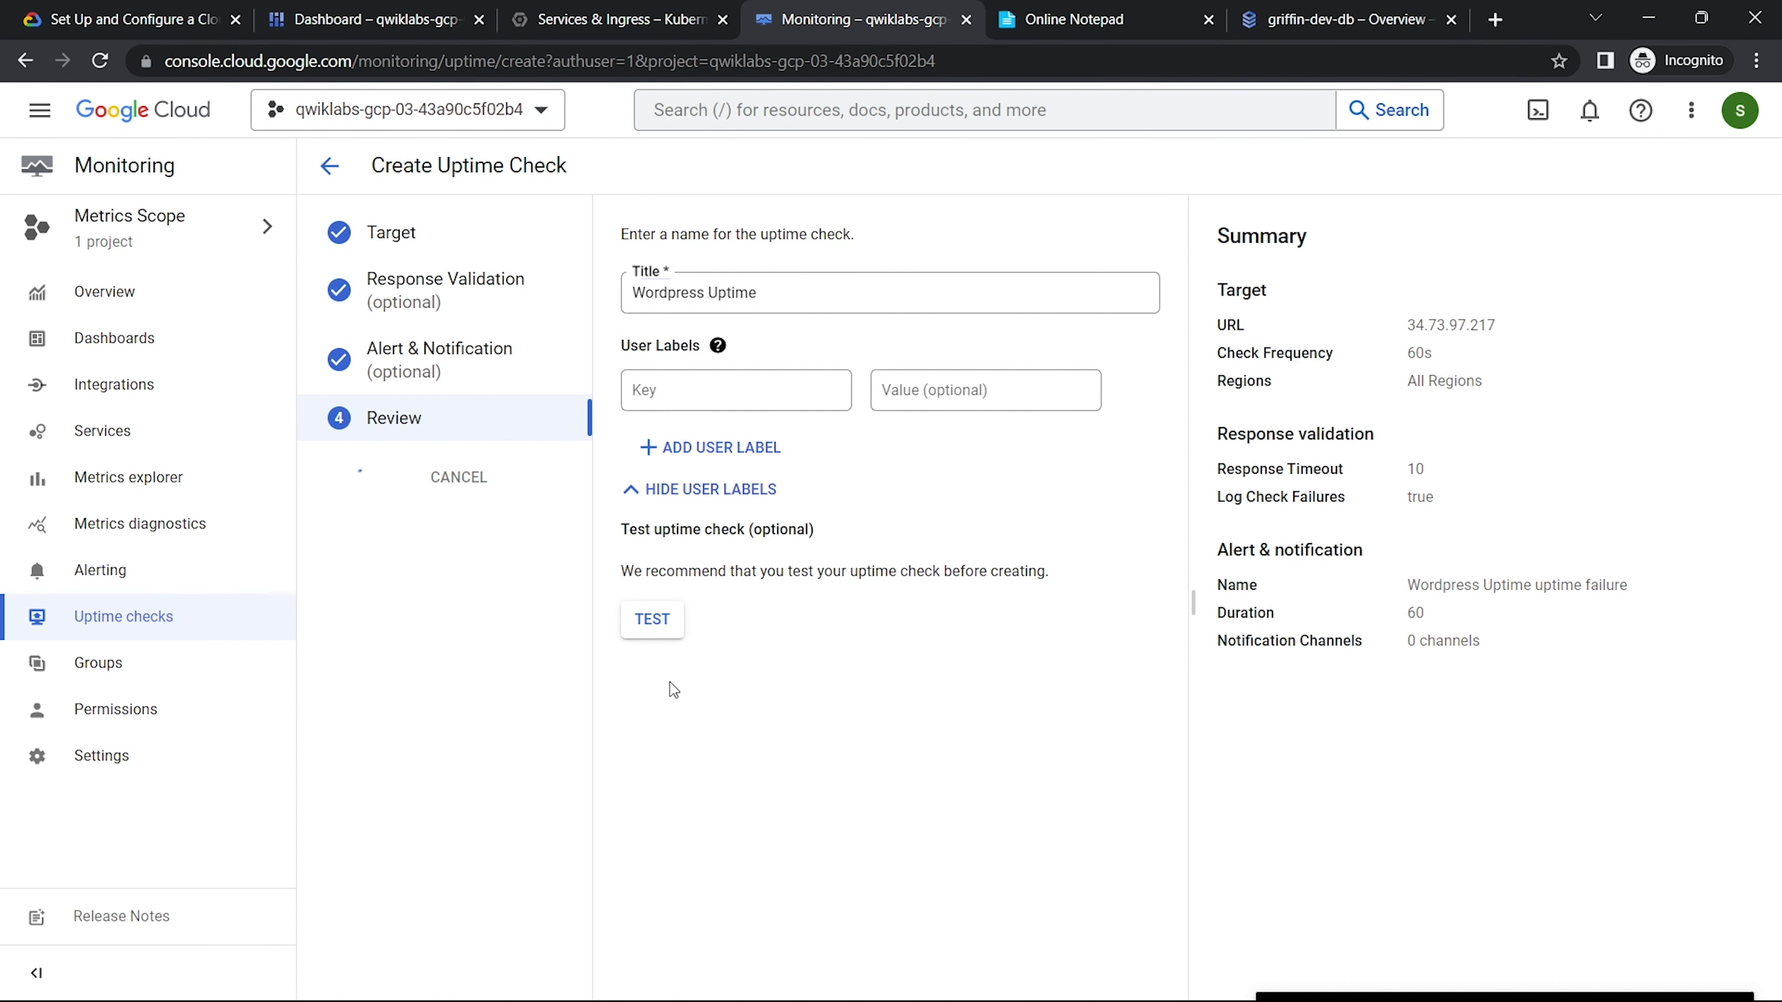
# Step: Read the Task 9 instructions in the Online Notepad notes and check the Uptime checks page in Monitoring
pyautogui.click(1075, 15)
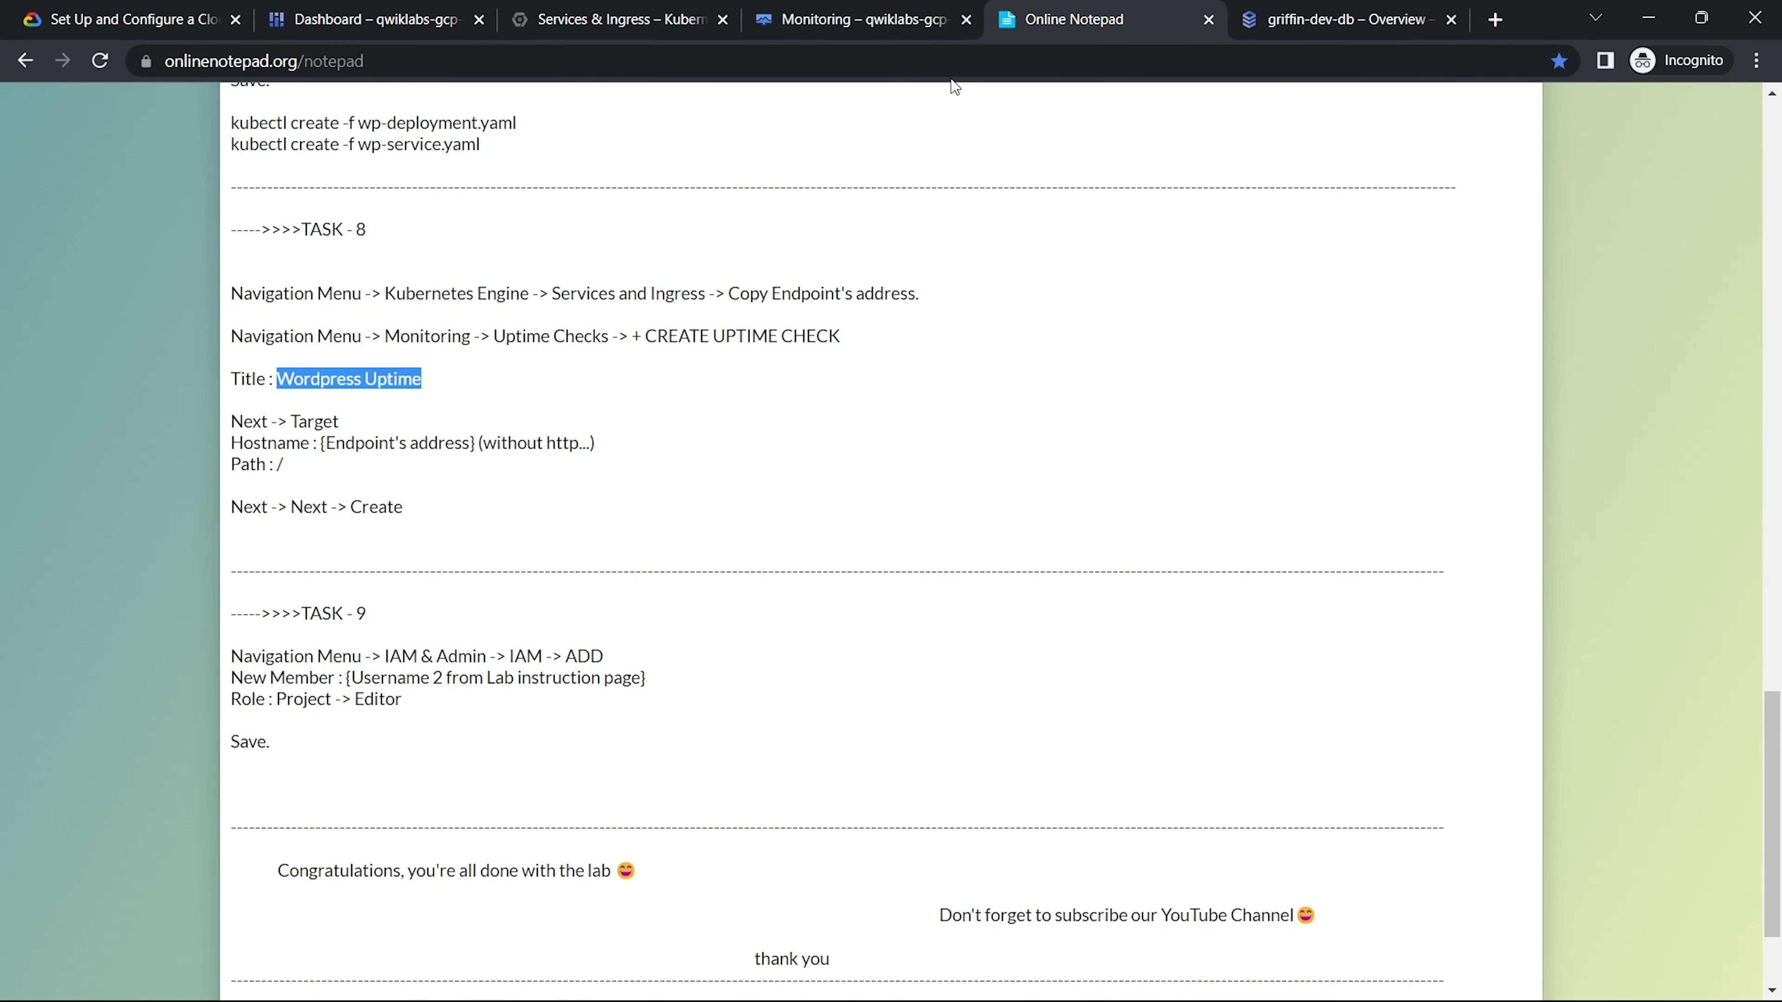
pyautogui.click(858, 334)
pyautogui.scroll(-2, 859, 330)
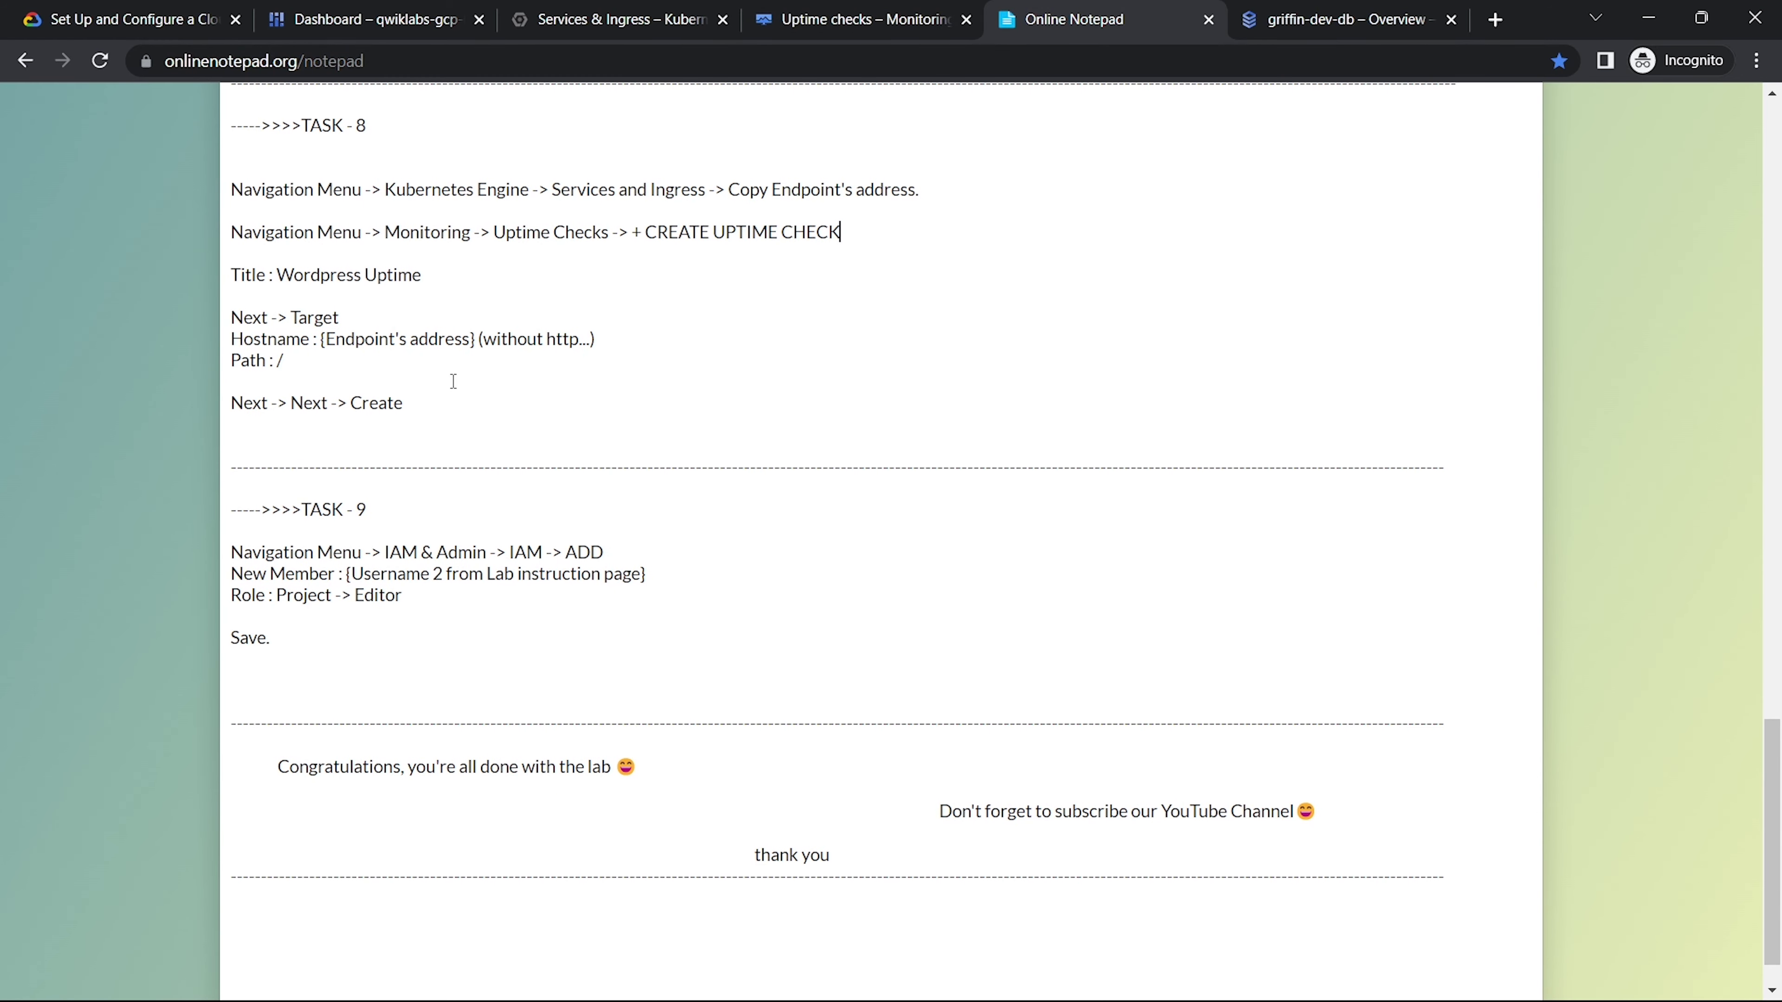
pyautogui.scroll(-1, 561, 470)
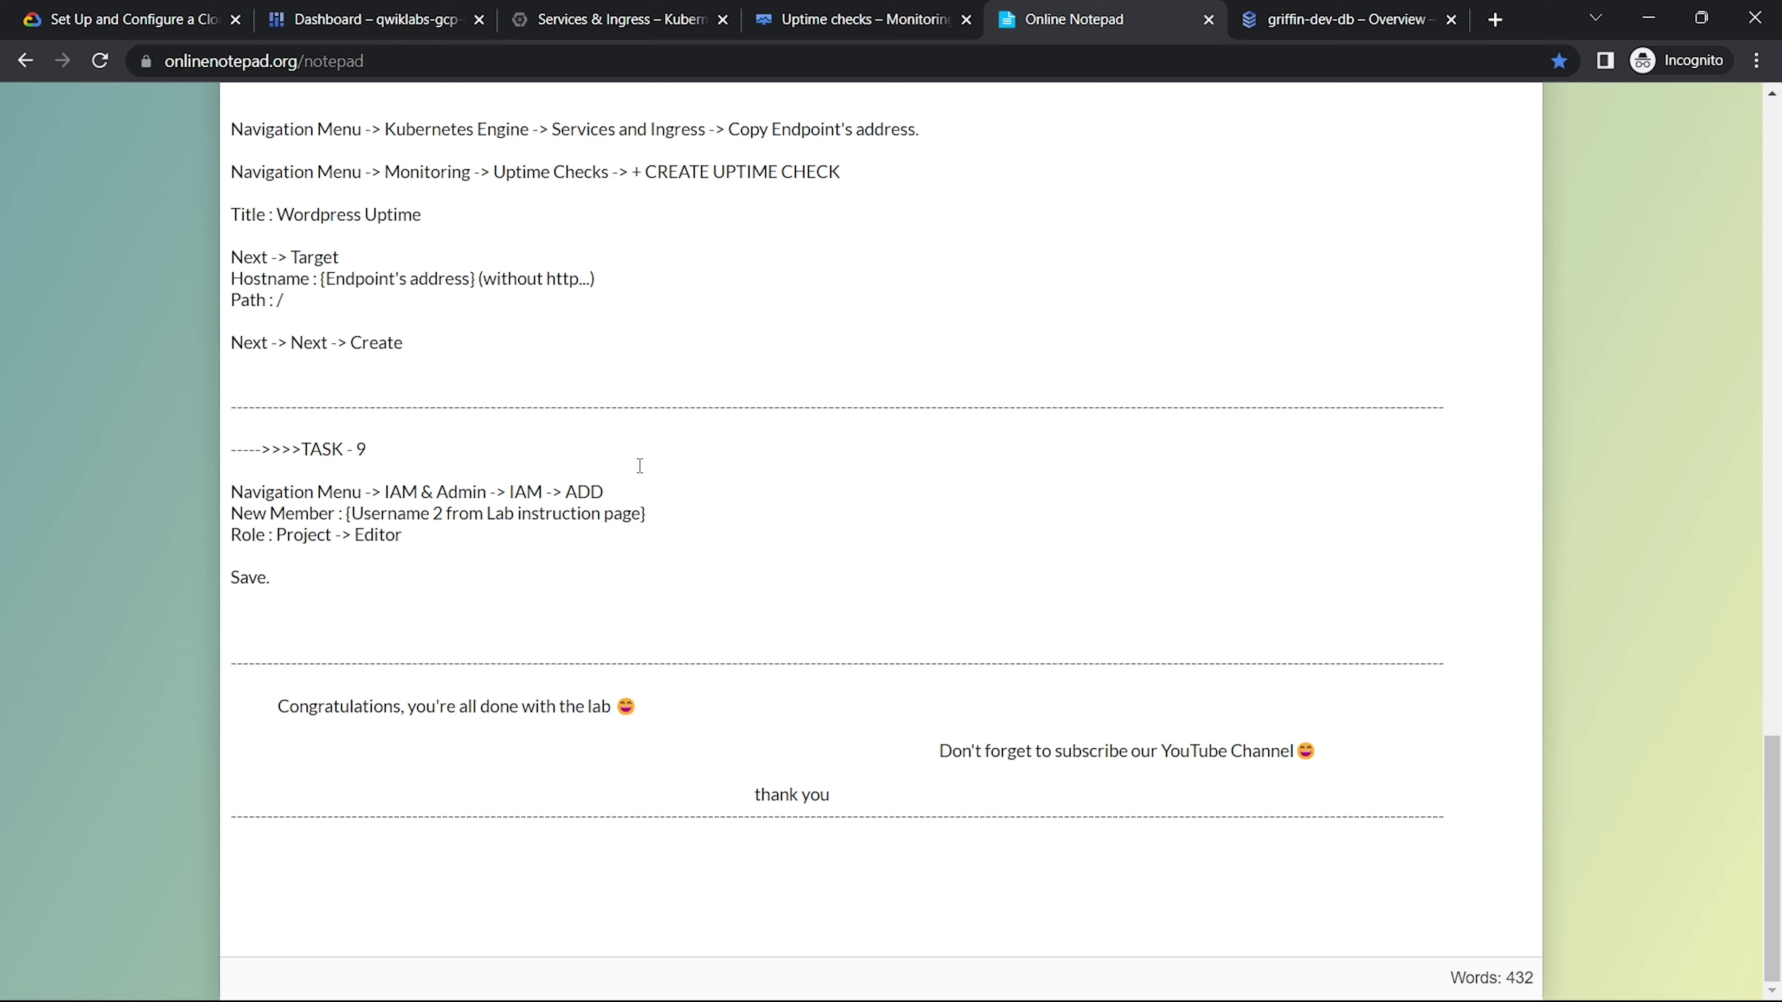
pyautogui.click(617, 19)
pyautogui.click(870, 14)
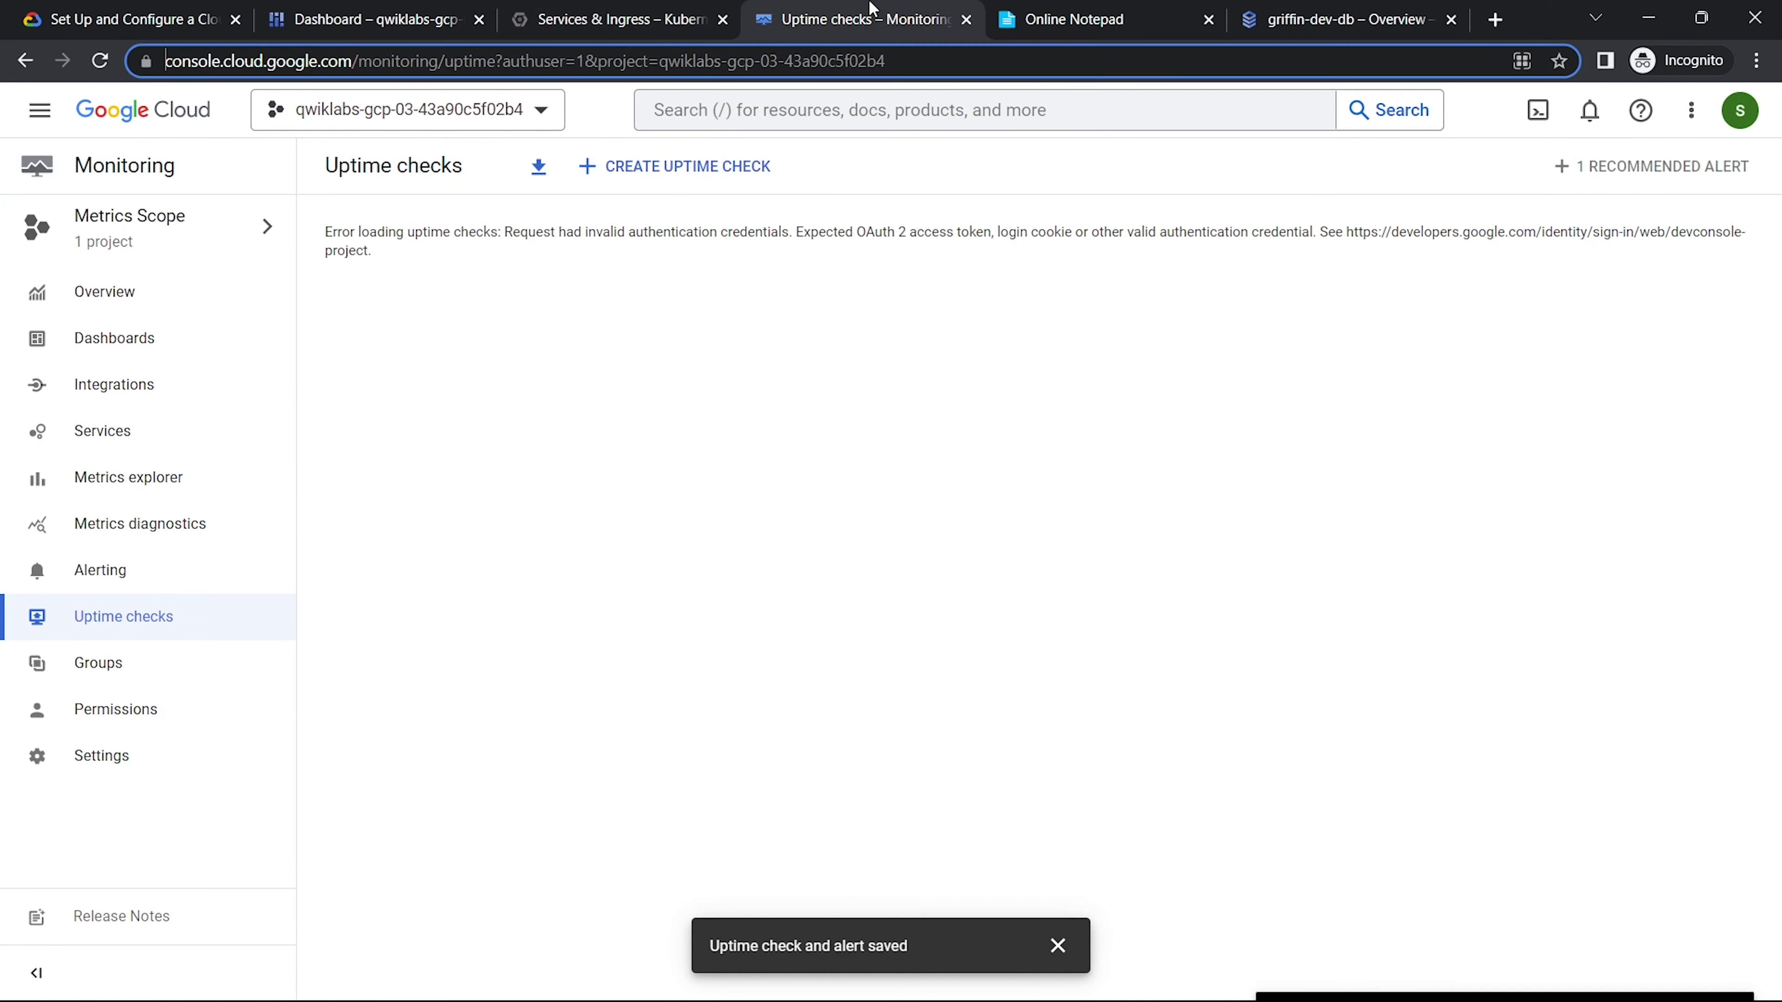
pyautogui.click(798, 343)
# Step: Stay on the project dashboard page when asked about leaving and reconnect its Cloud Shell session
pyautogui.click(574, 10)
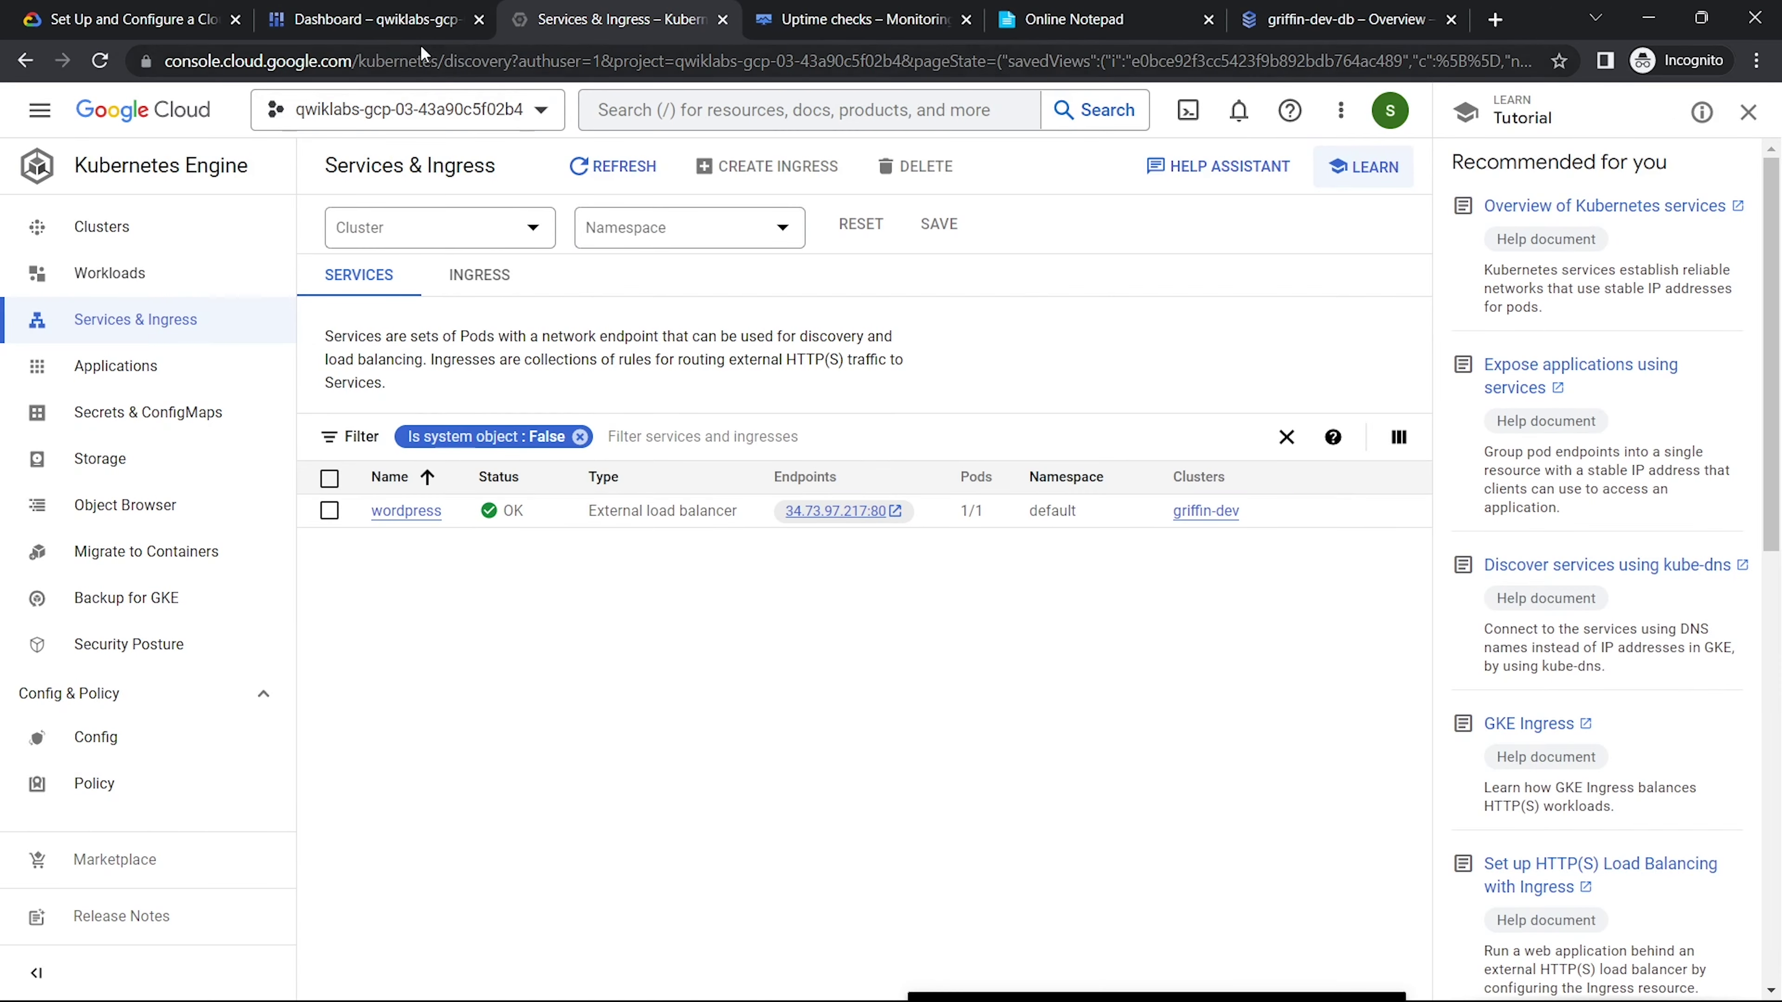
pyautogui.click(393, 20)
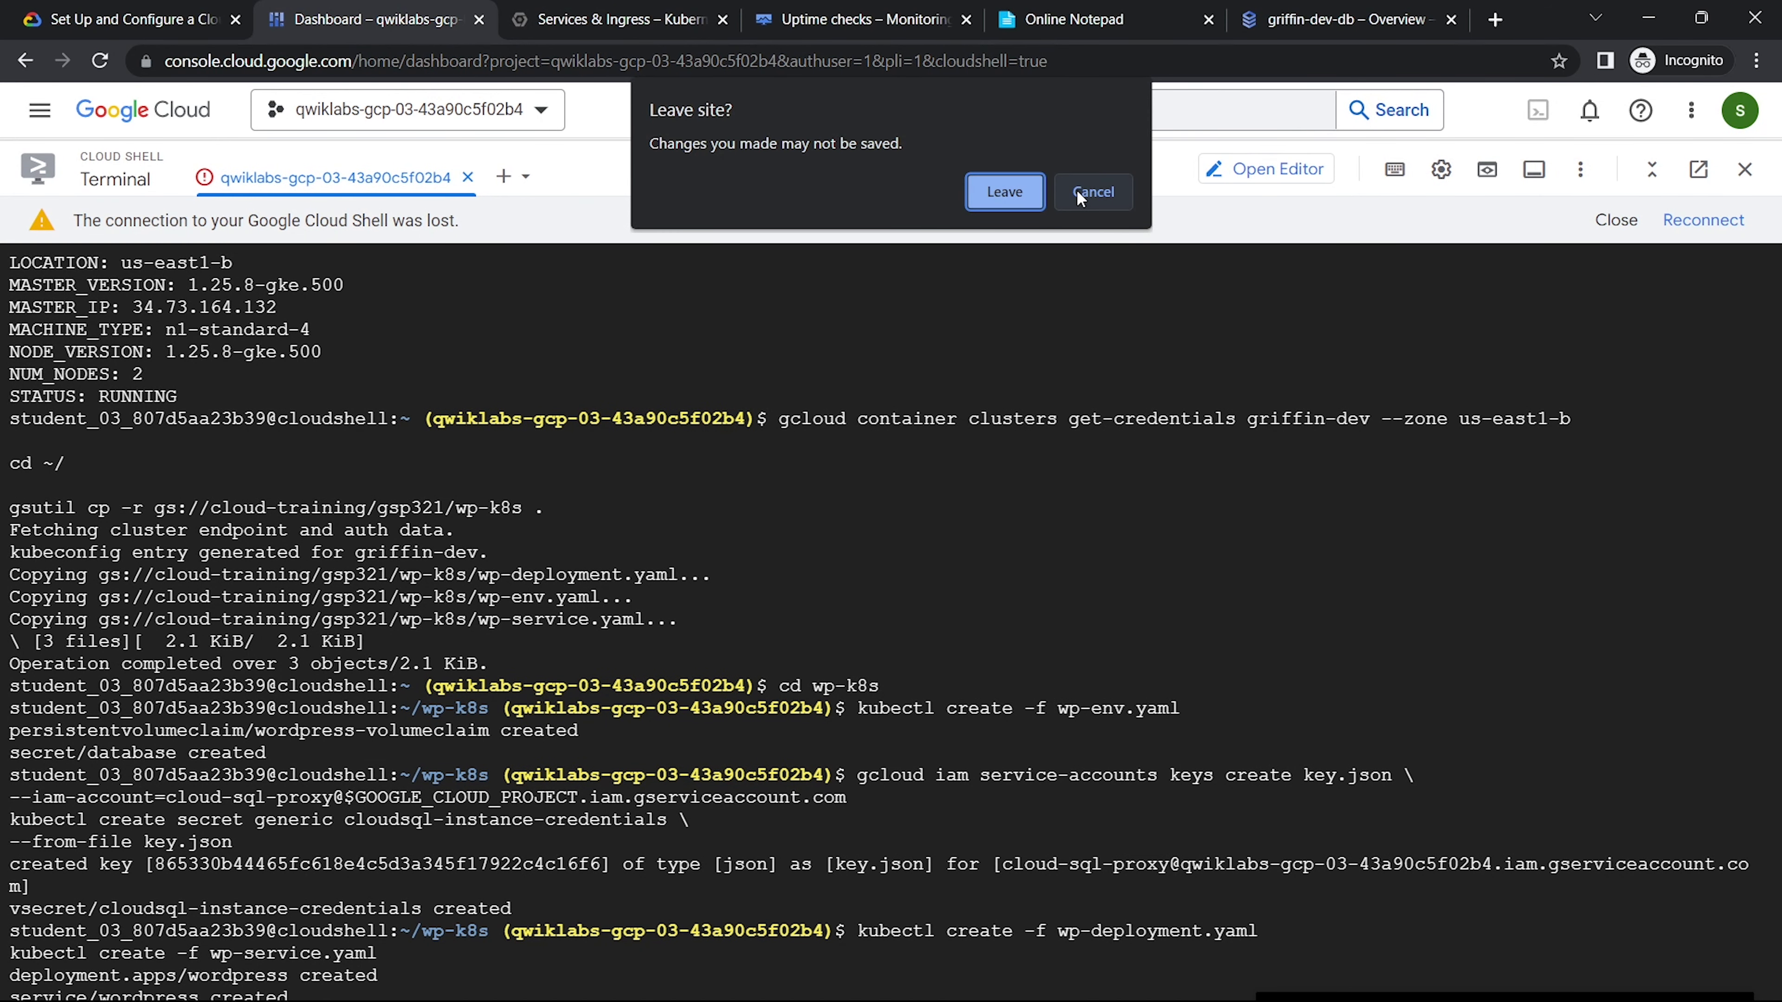
pyautogui.click(1085, 191)
pyautogui.click(607, 8)
pyautogui.click(421, 15)
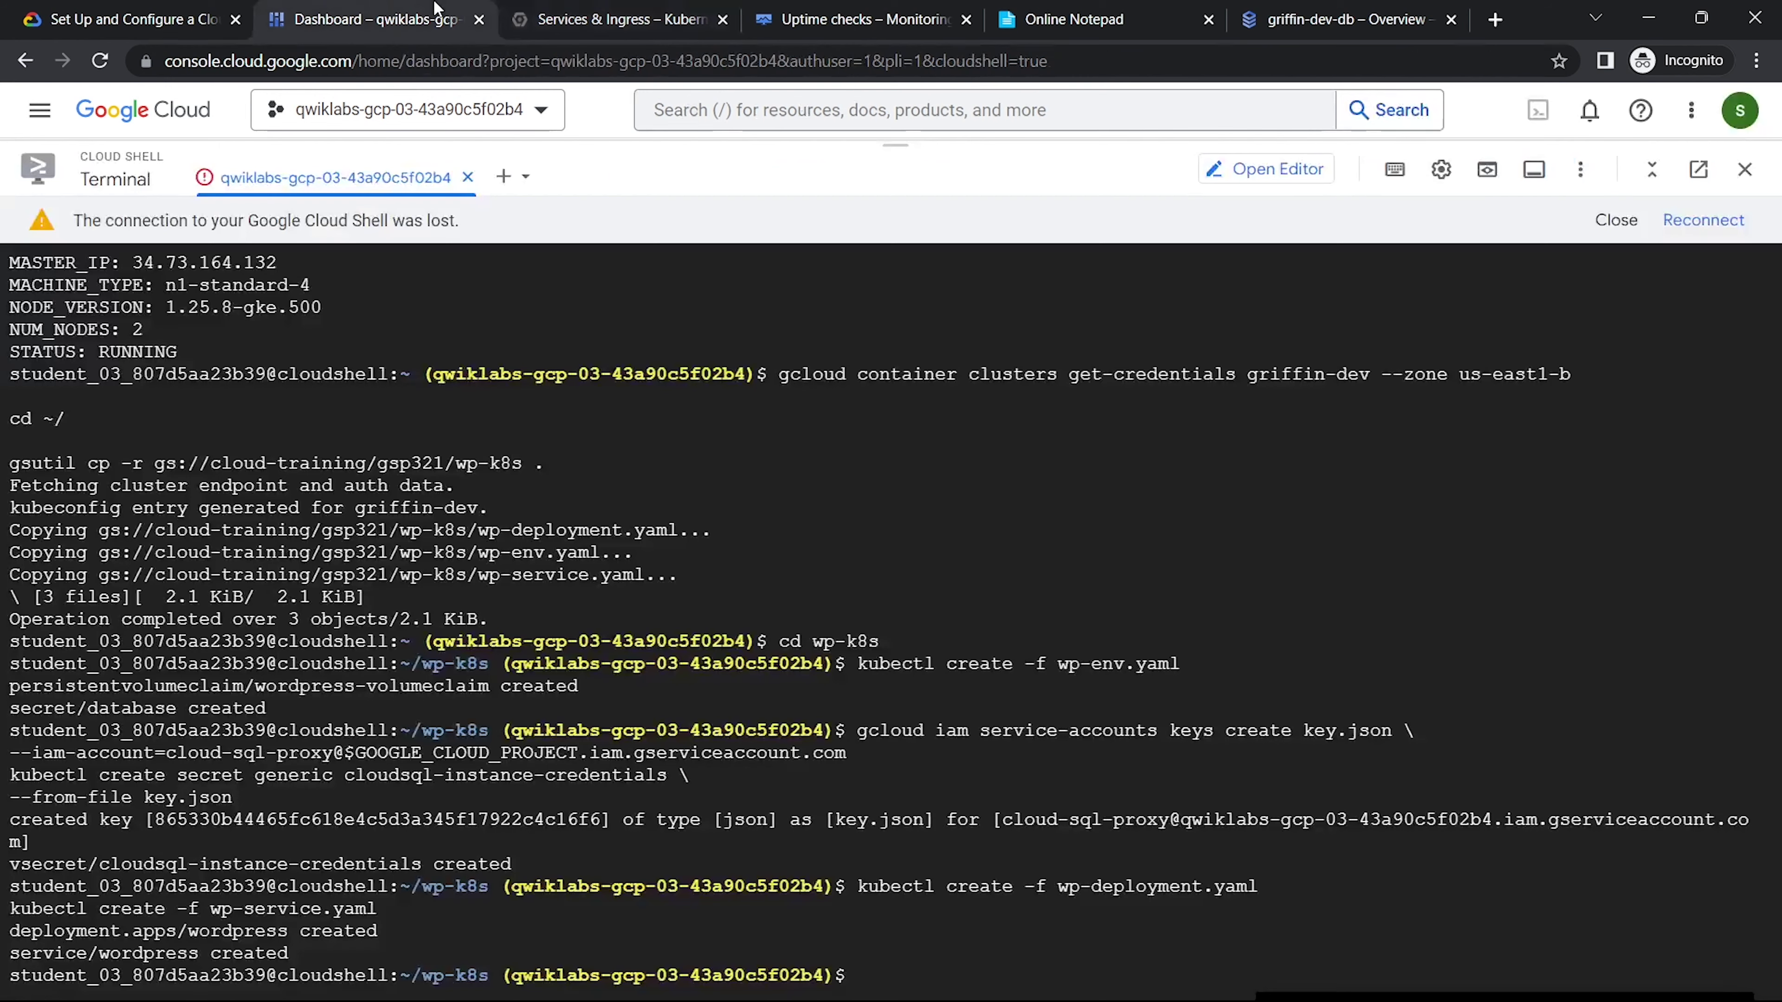
pyautogui.click(1677, 226)
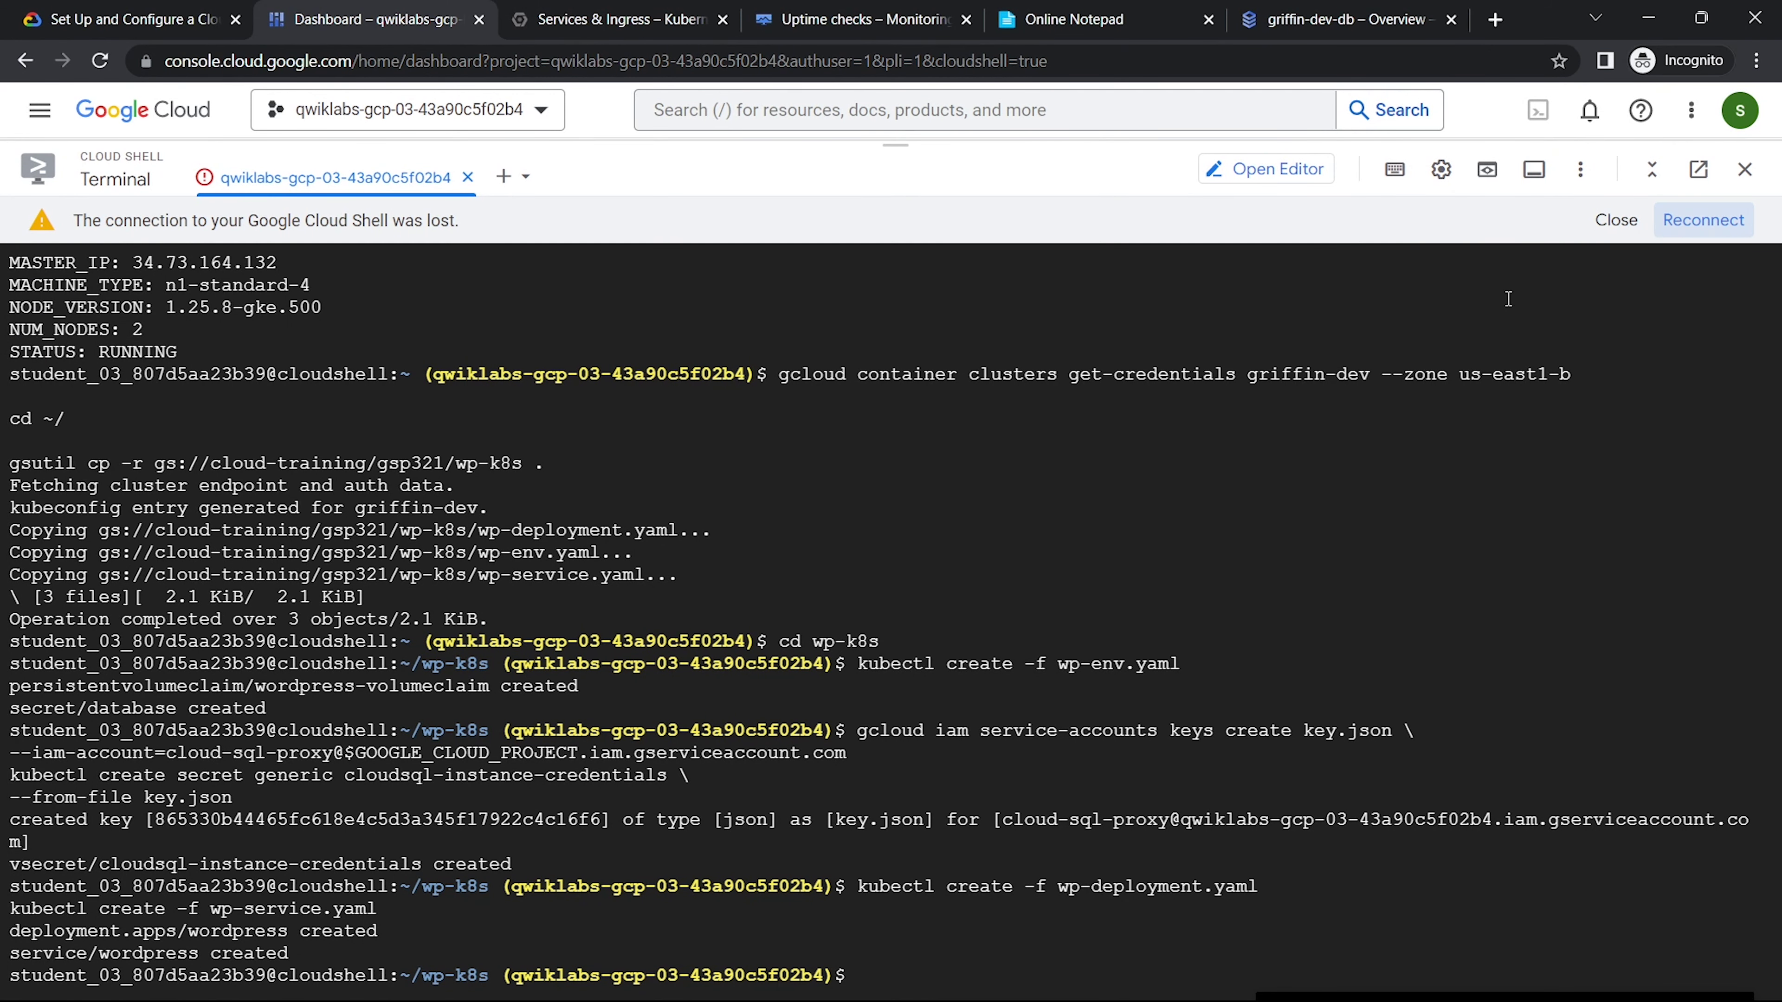
# Step: Open IAM & Admin from the Services & Ingress page and copy Username 2 from the lab instructions page
pyautogui.click(556, 9)
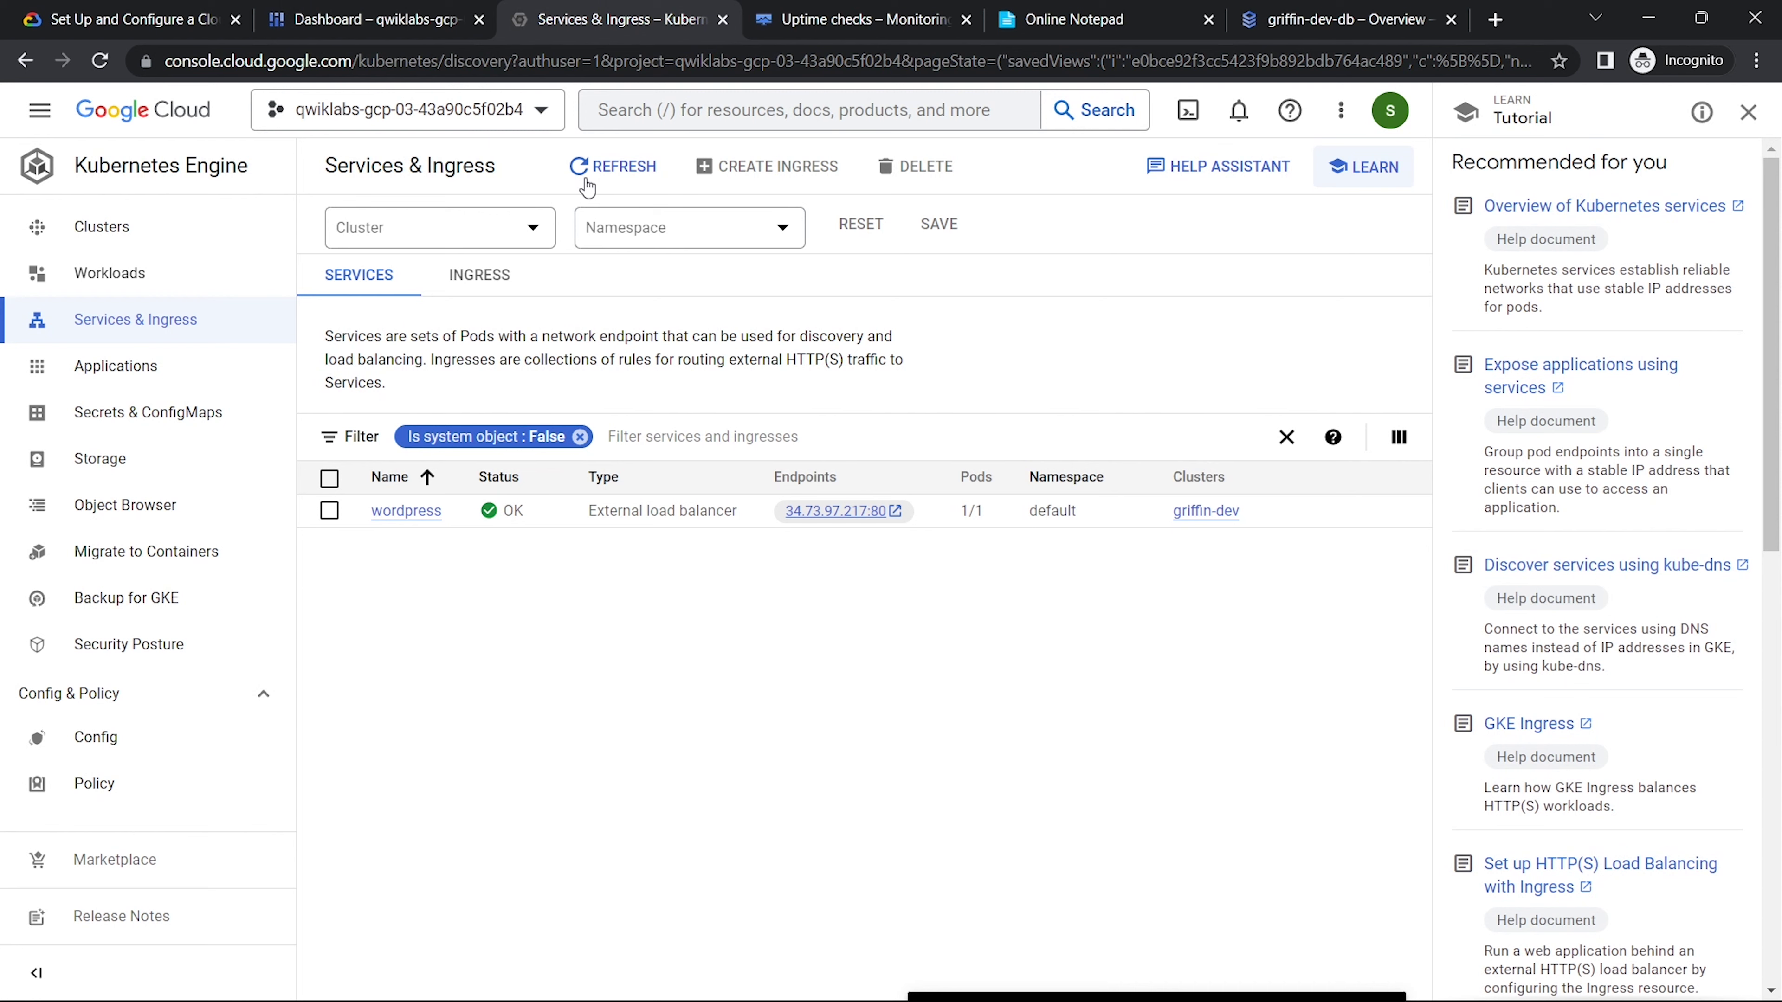
pyautogui.click(38, 119)
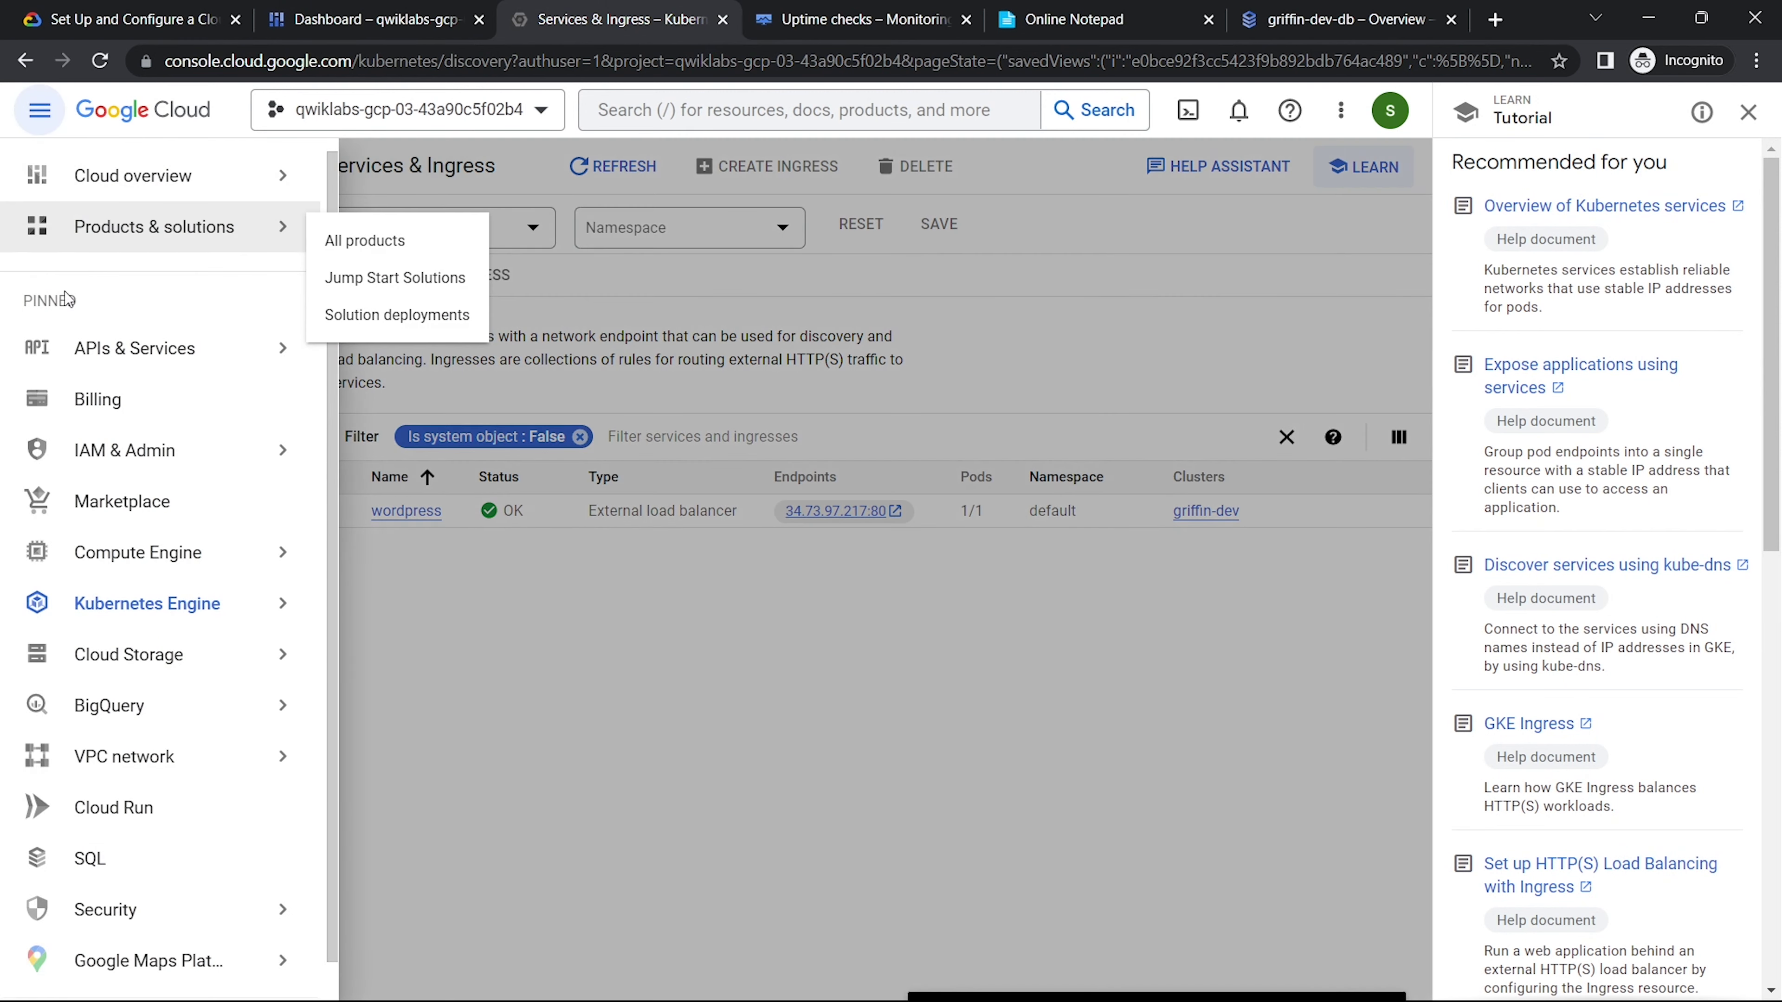
pyautogui.moveTo(266, 450)
pyautogui.click(366, 254)
pyautogui.click(210, 19)
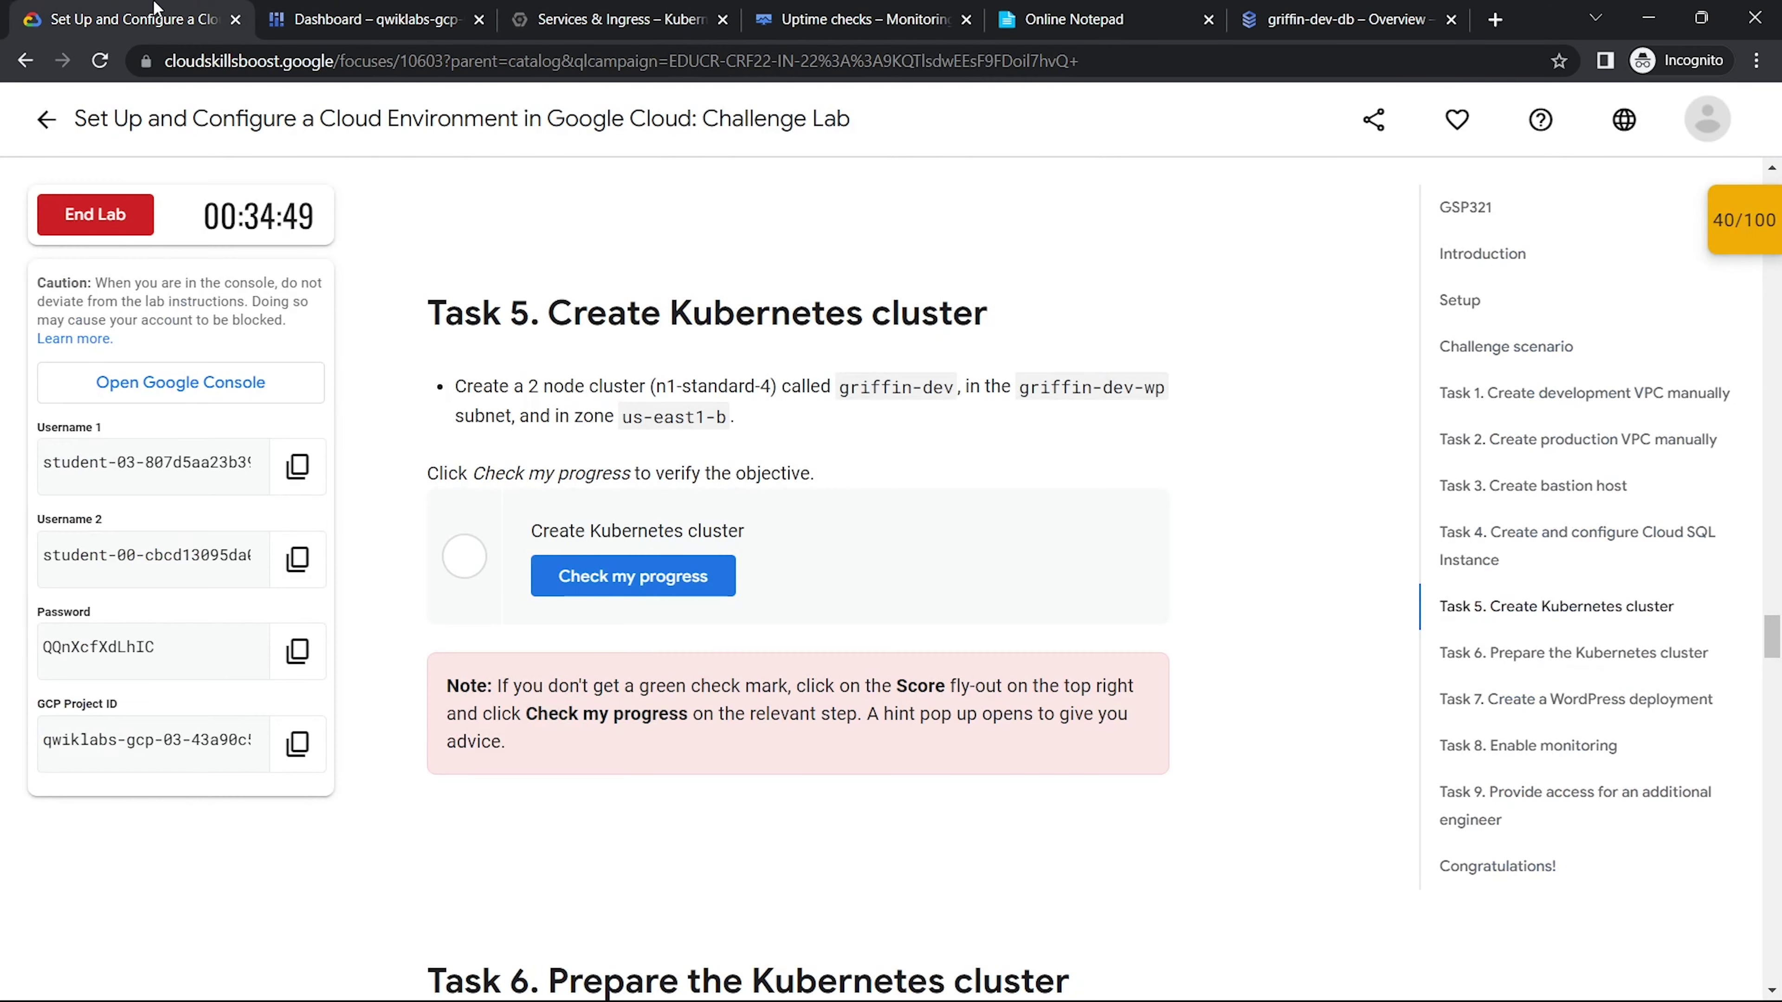
pyautogui.click(298, 558)
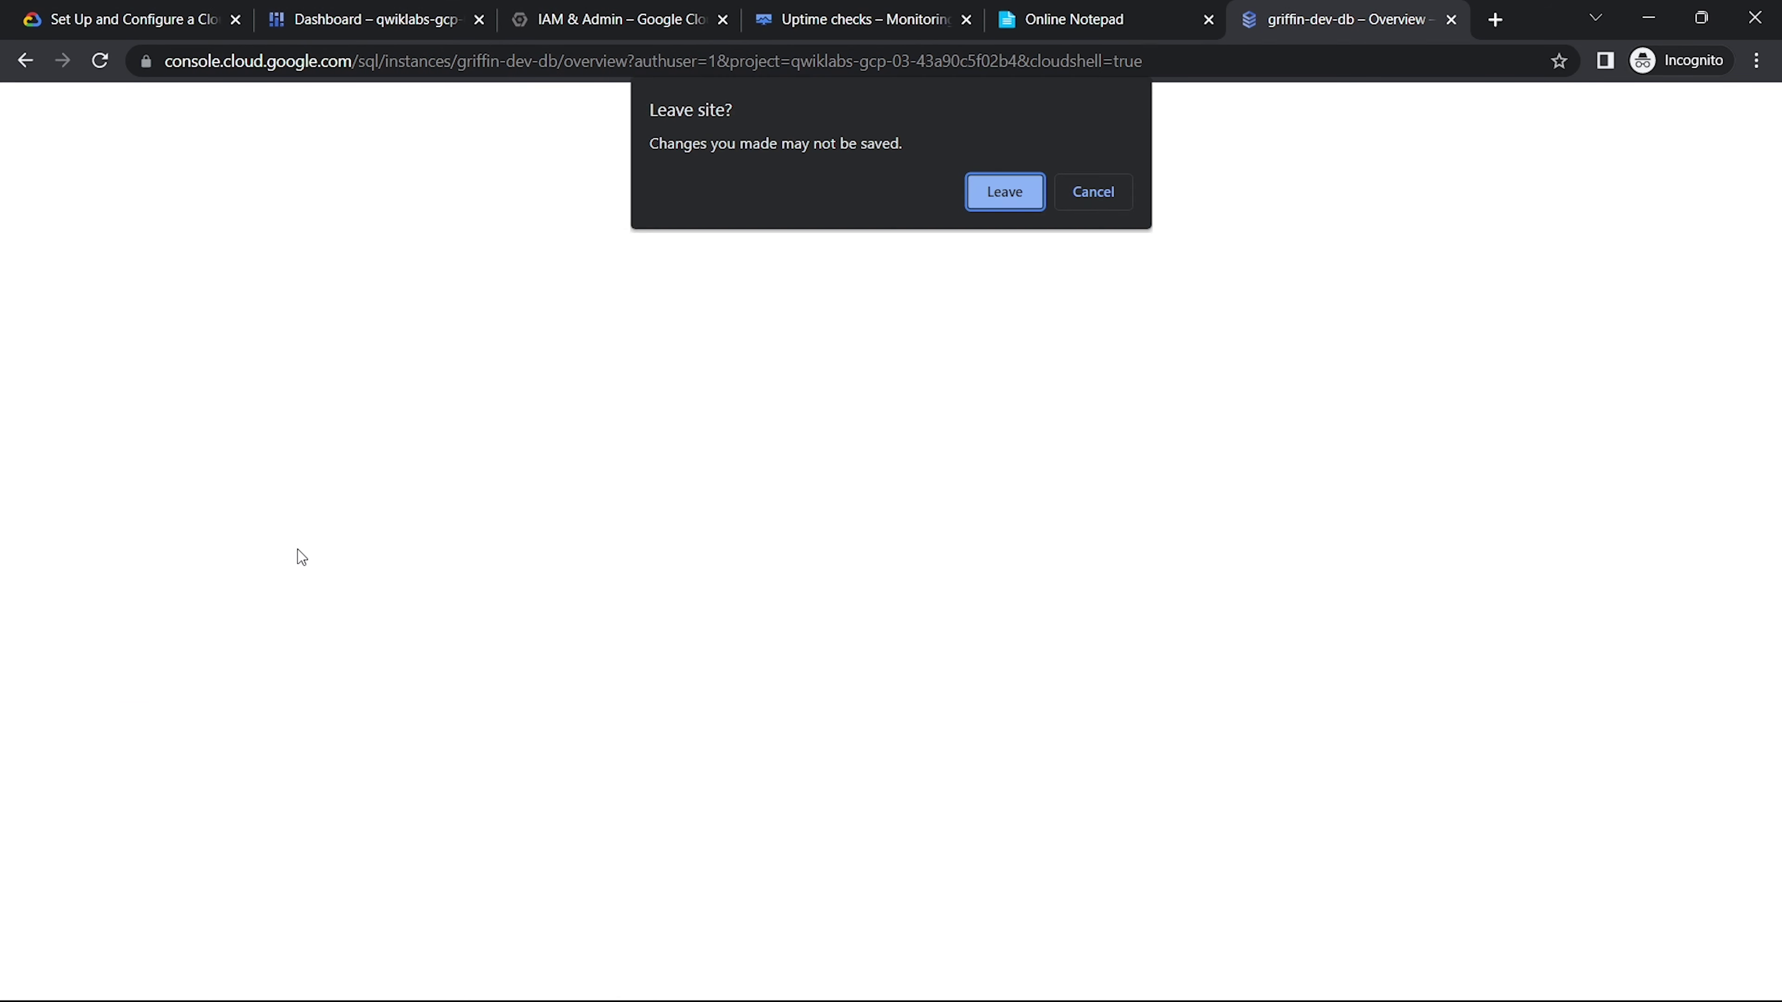
# Step: Keep the griffin-dev-db page open, reconnect its Cloud Shell, and let the dashboard page reload for sign-in
pyautogui.click(1088, 204)
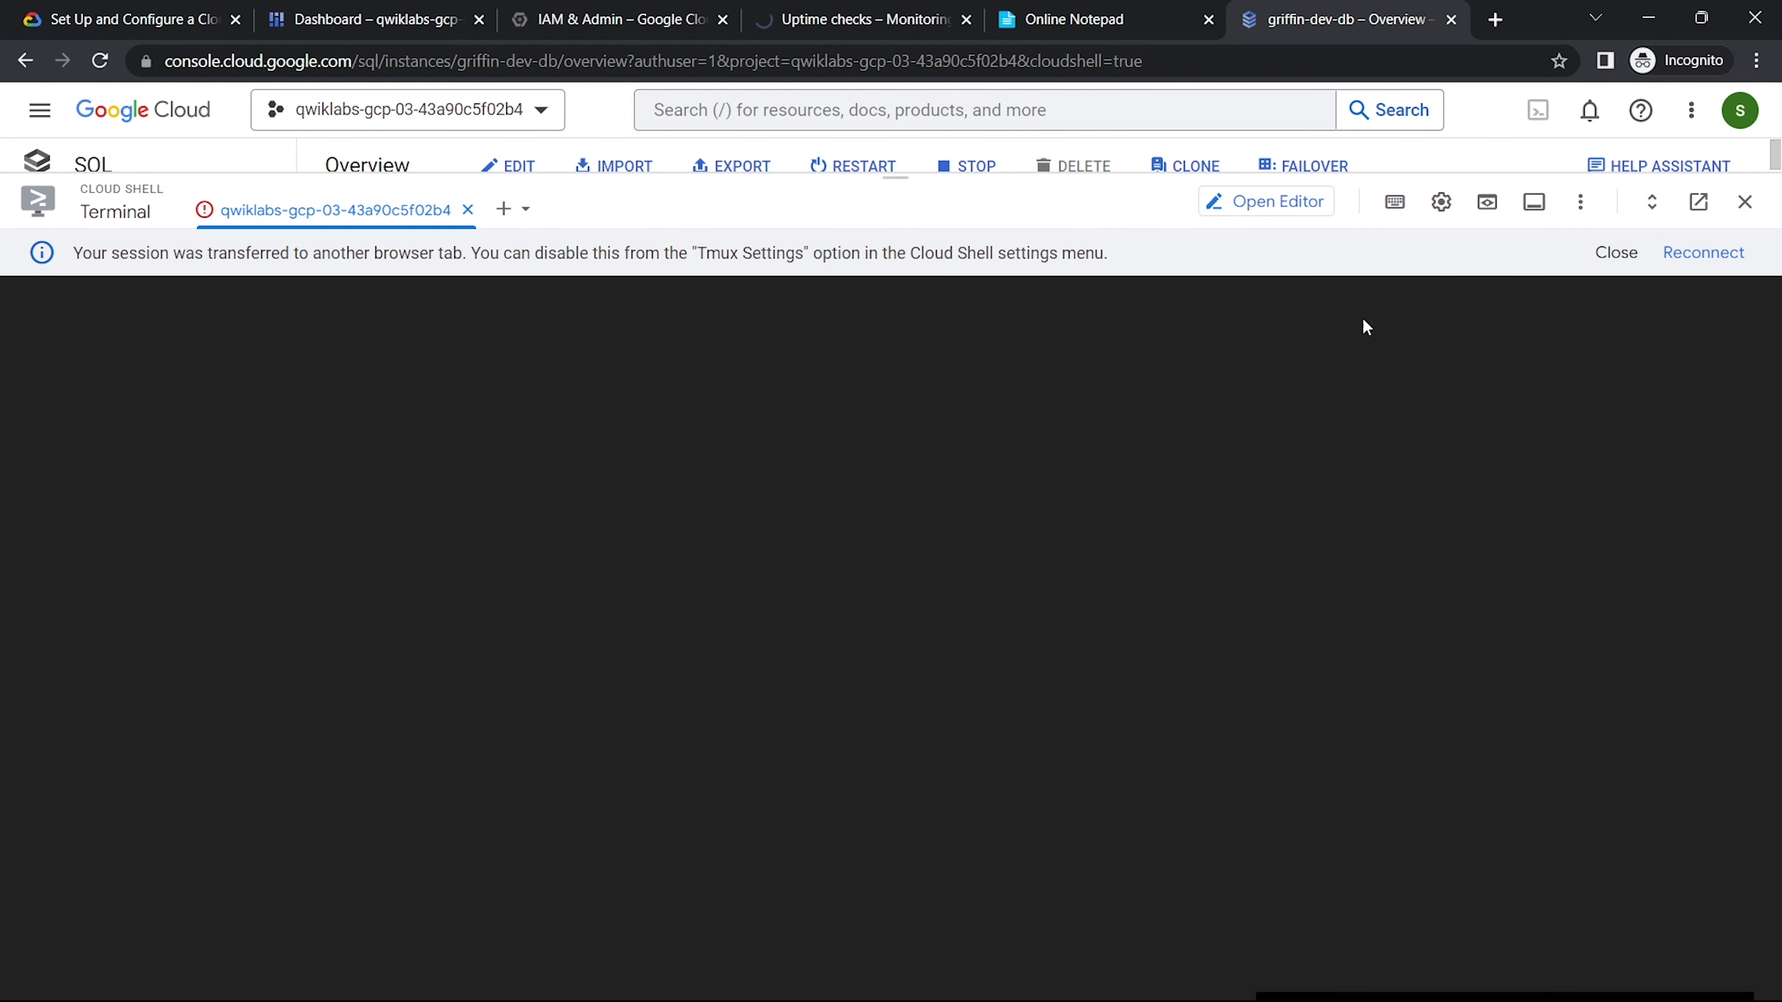
pyautogui.click(1678, 272)
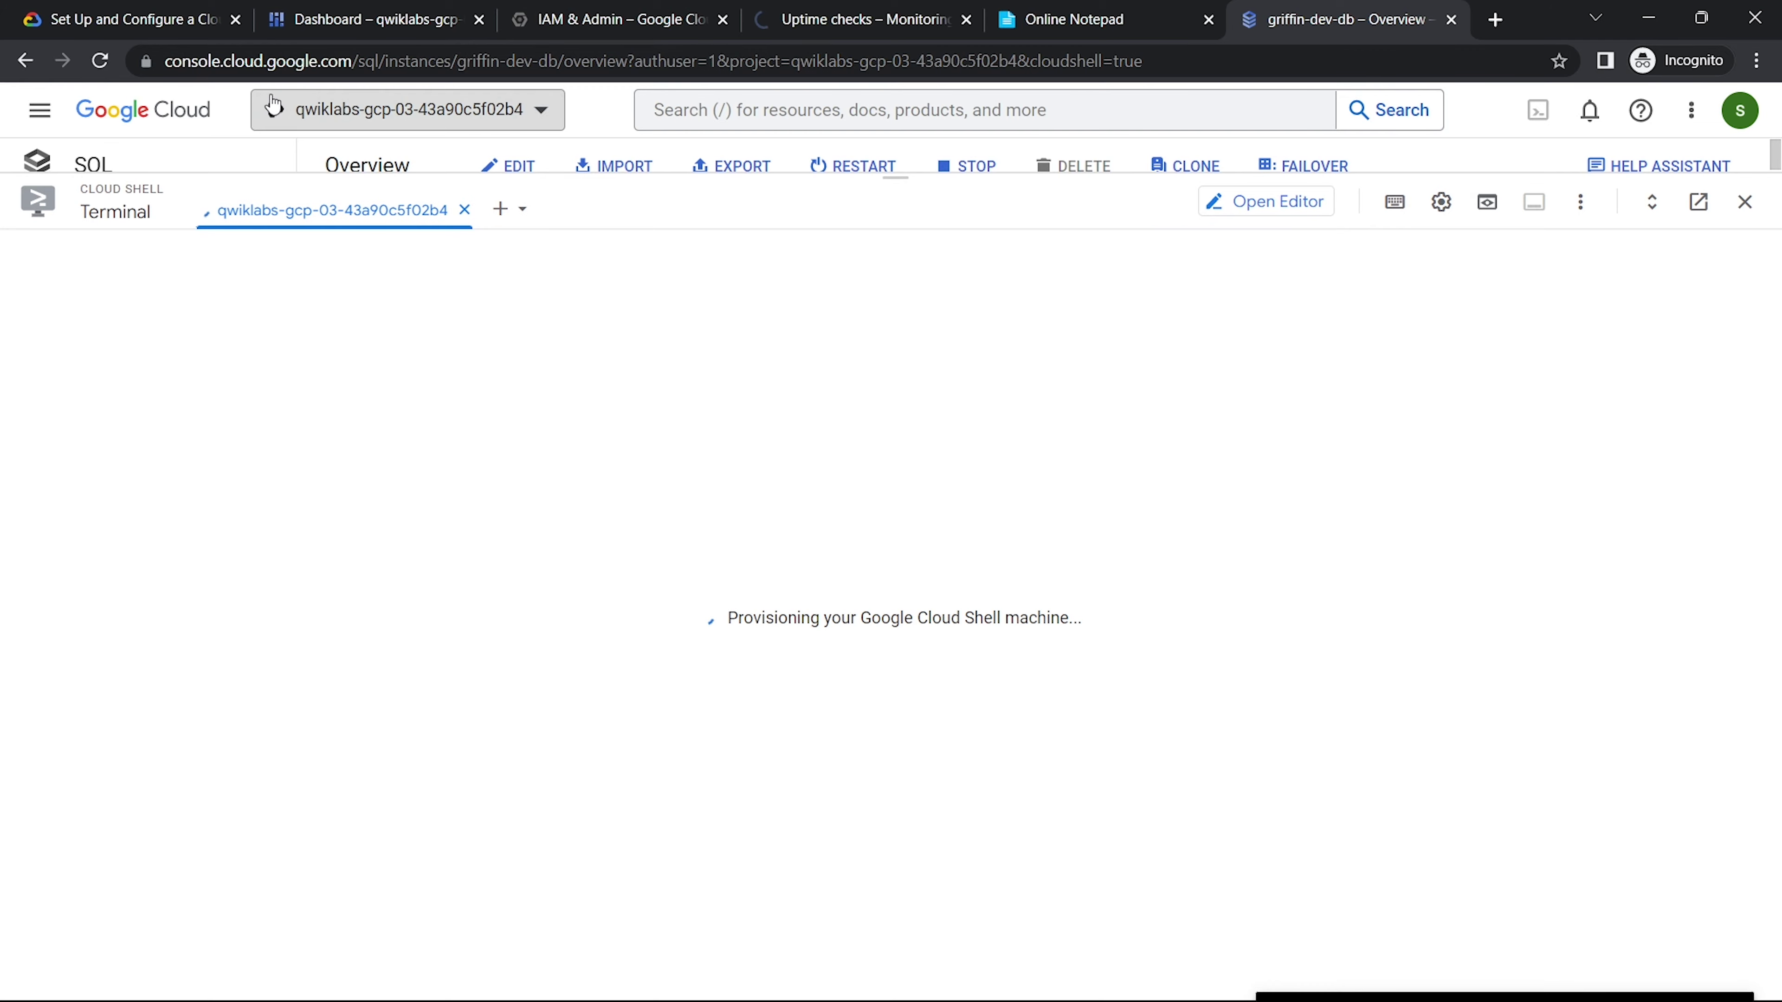
pyautogui.click(365, 19)
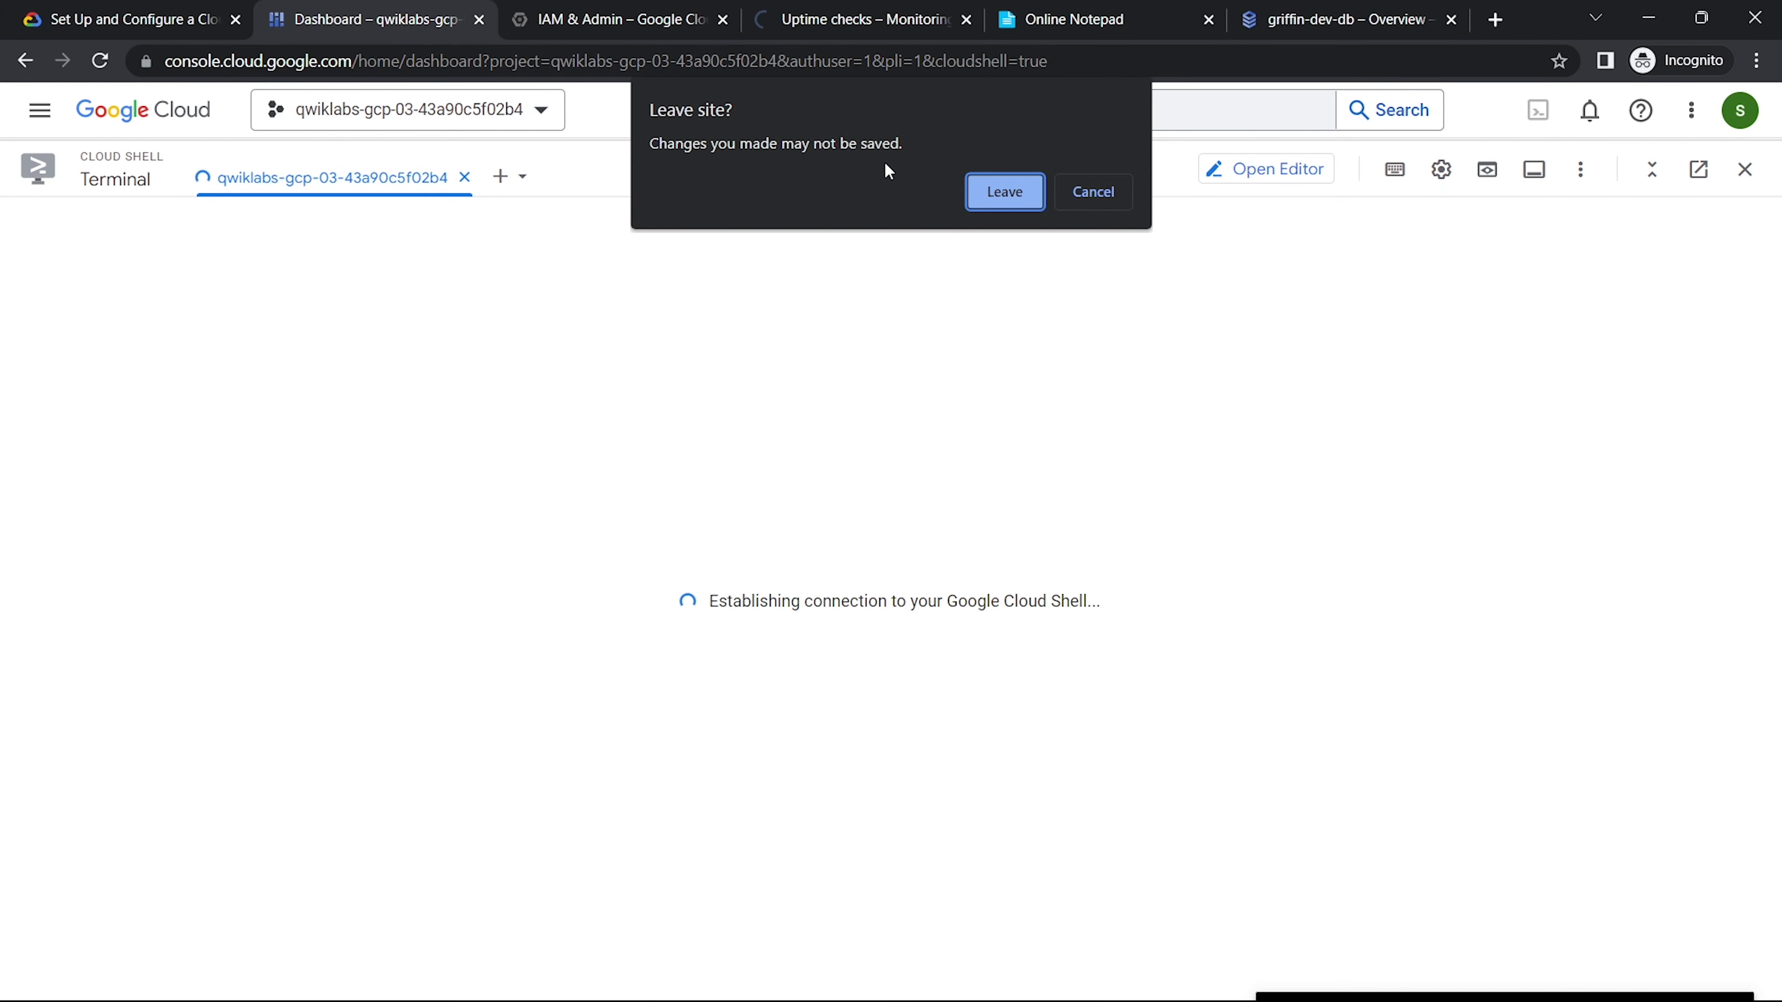
pyautogui.click(1003, 192)
# Step: Copy Username 1 from the lab page and sign in to Google again with that account and the lab password
pyautogui.click(119, 19)
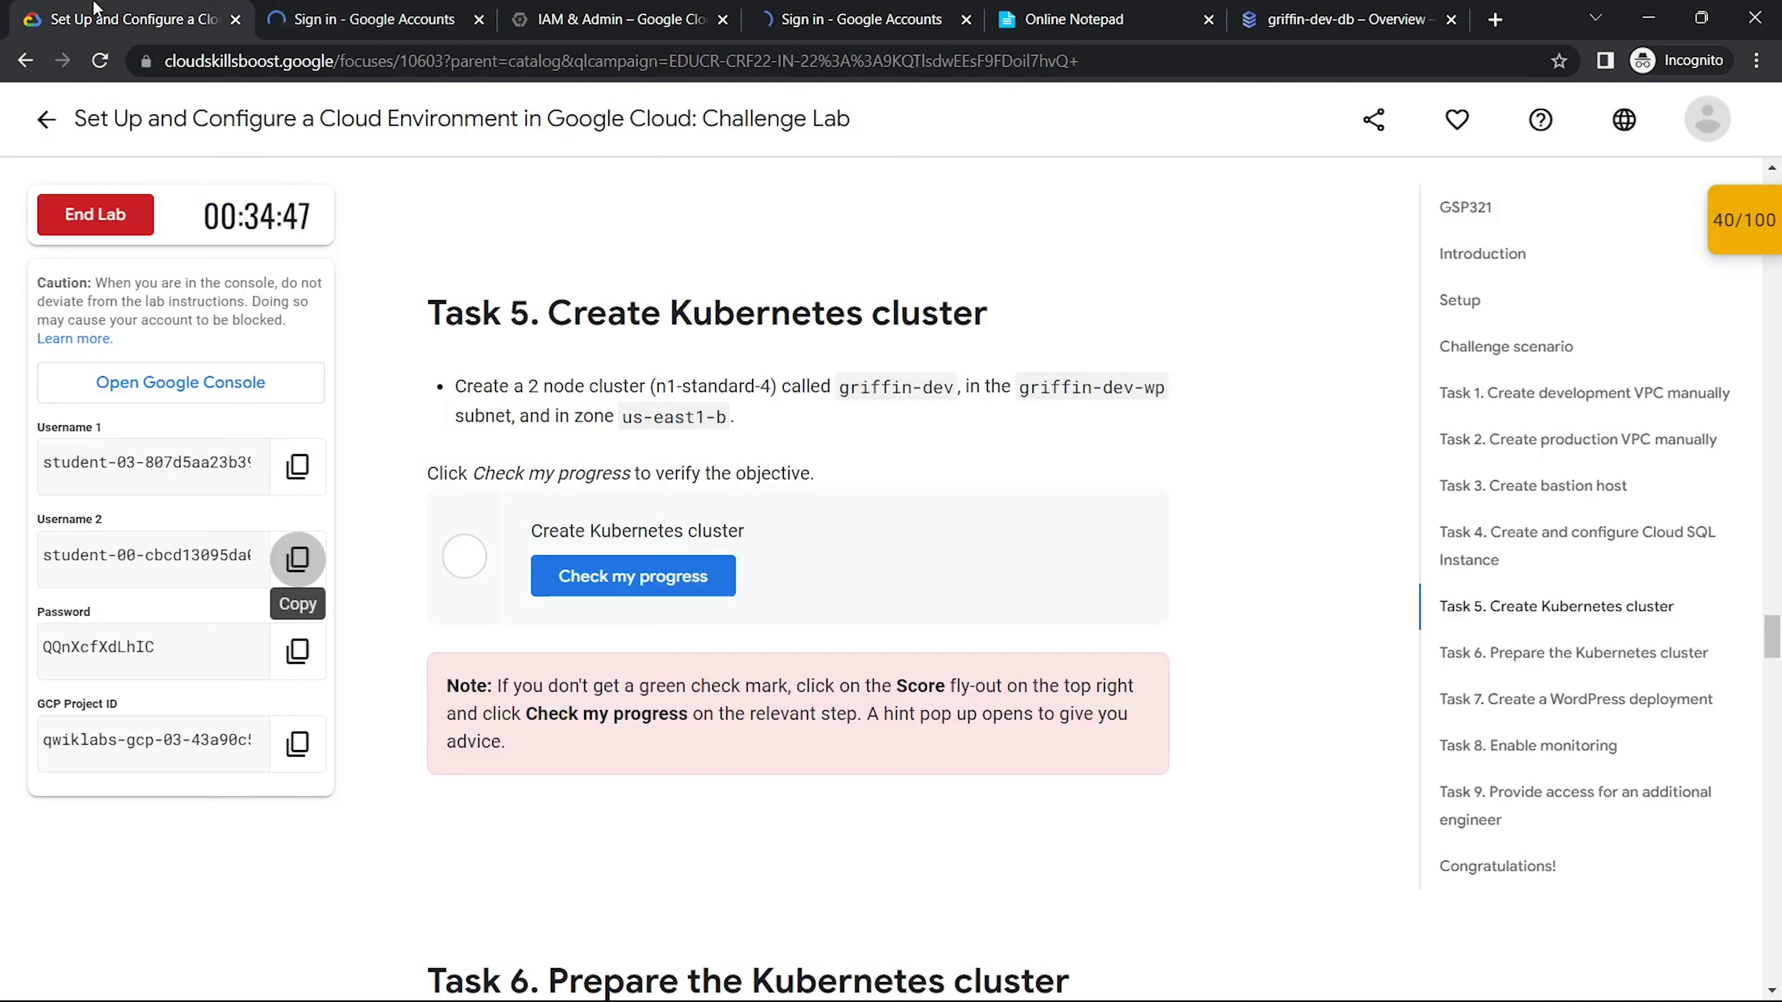
pyautogui.click(297, 465)
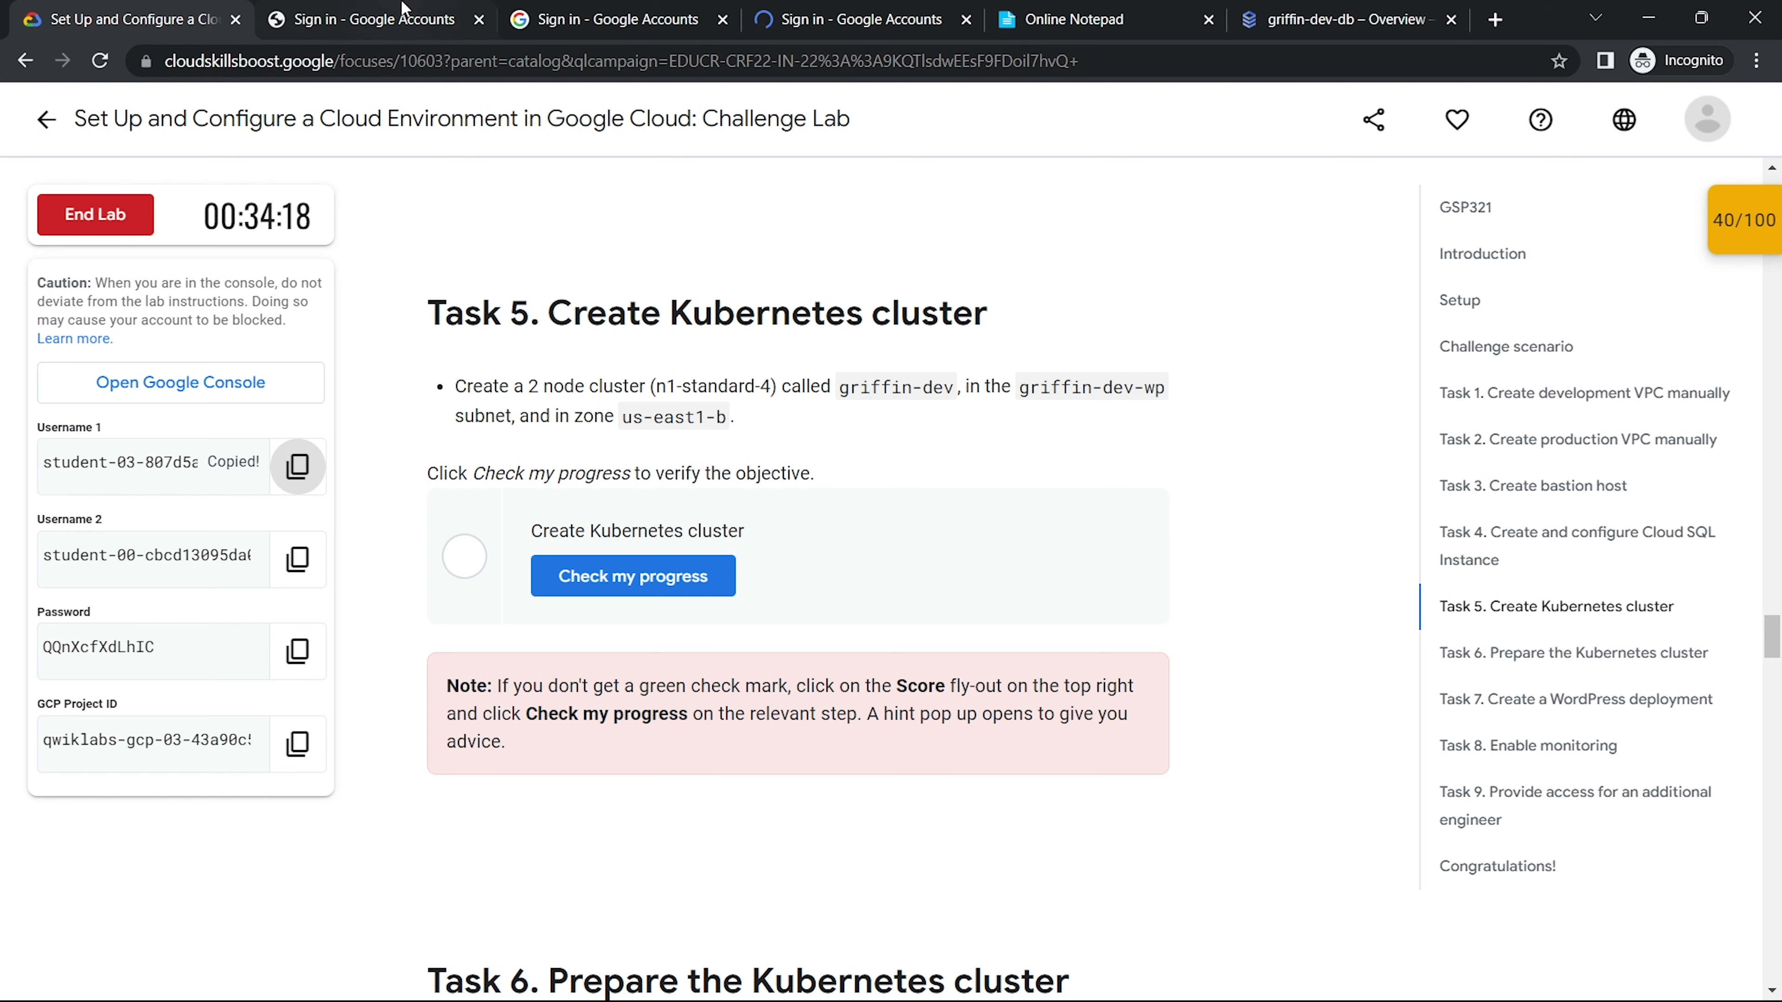
pyautogui.click(405, 10)
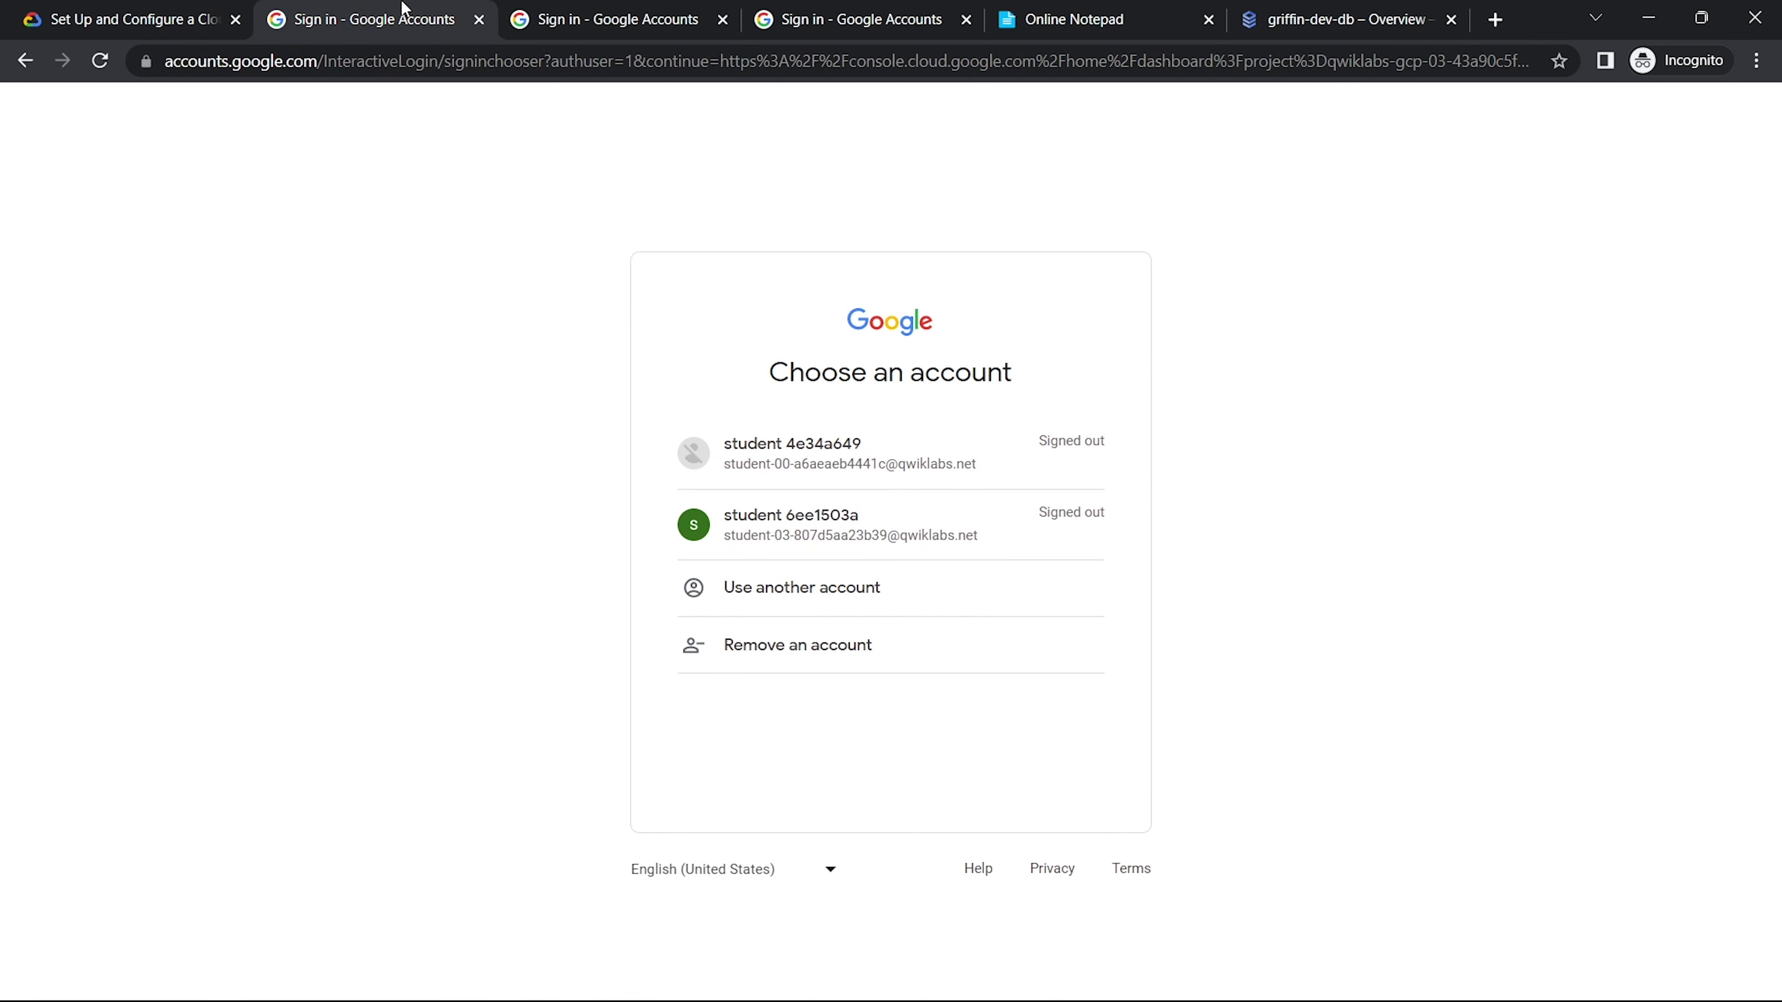
pyautogui.click(848, 605)
pyautogui.hotkey('ctrl', 'v')
pyautogui.press('Return')
pyautogui.hotkey('ctrl', 'v')
pyautogui.press('Return')
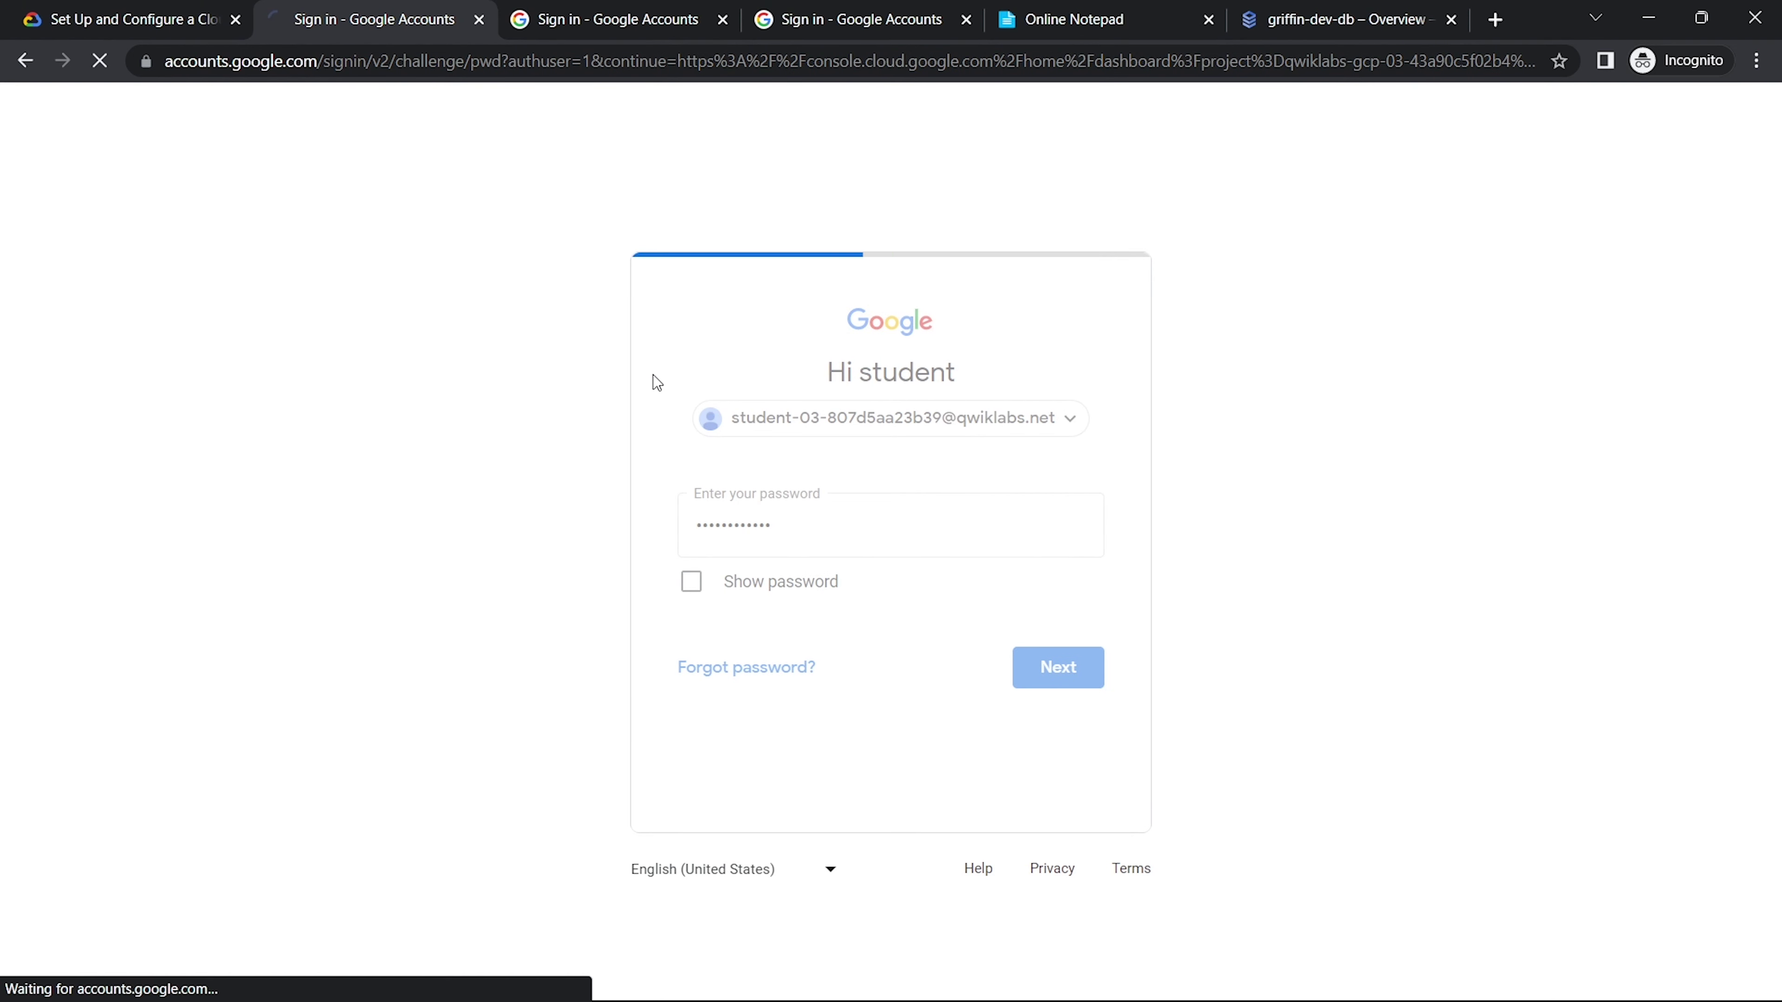
# Step: Close the two leftover sign-in tabs and open the IAM page of the lab project
pyautogui.click(722, 19)
pyautogui.click(722, 20)
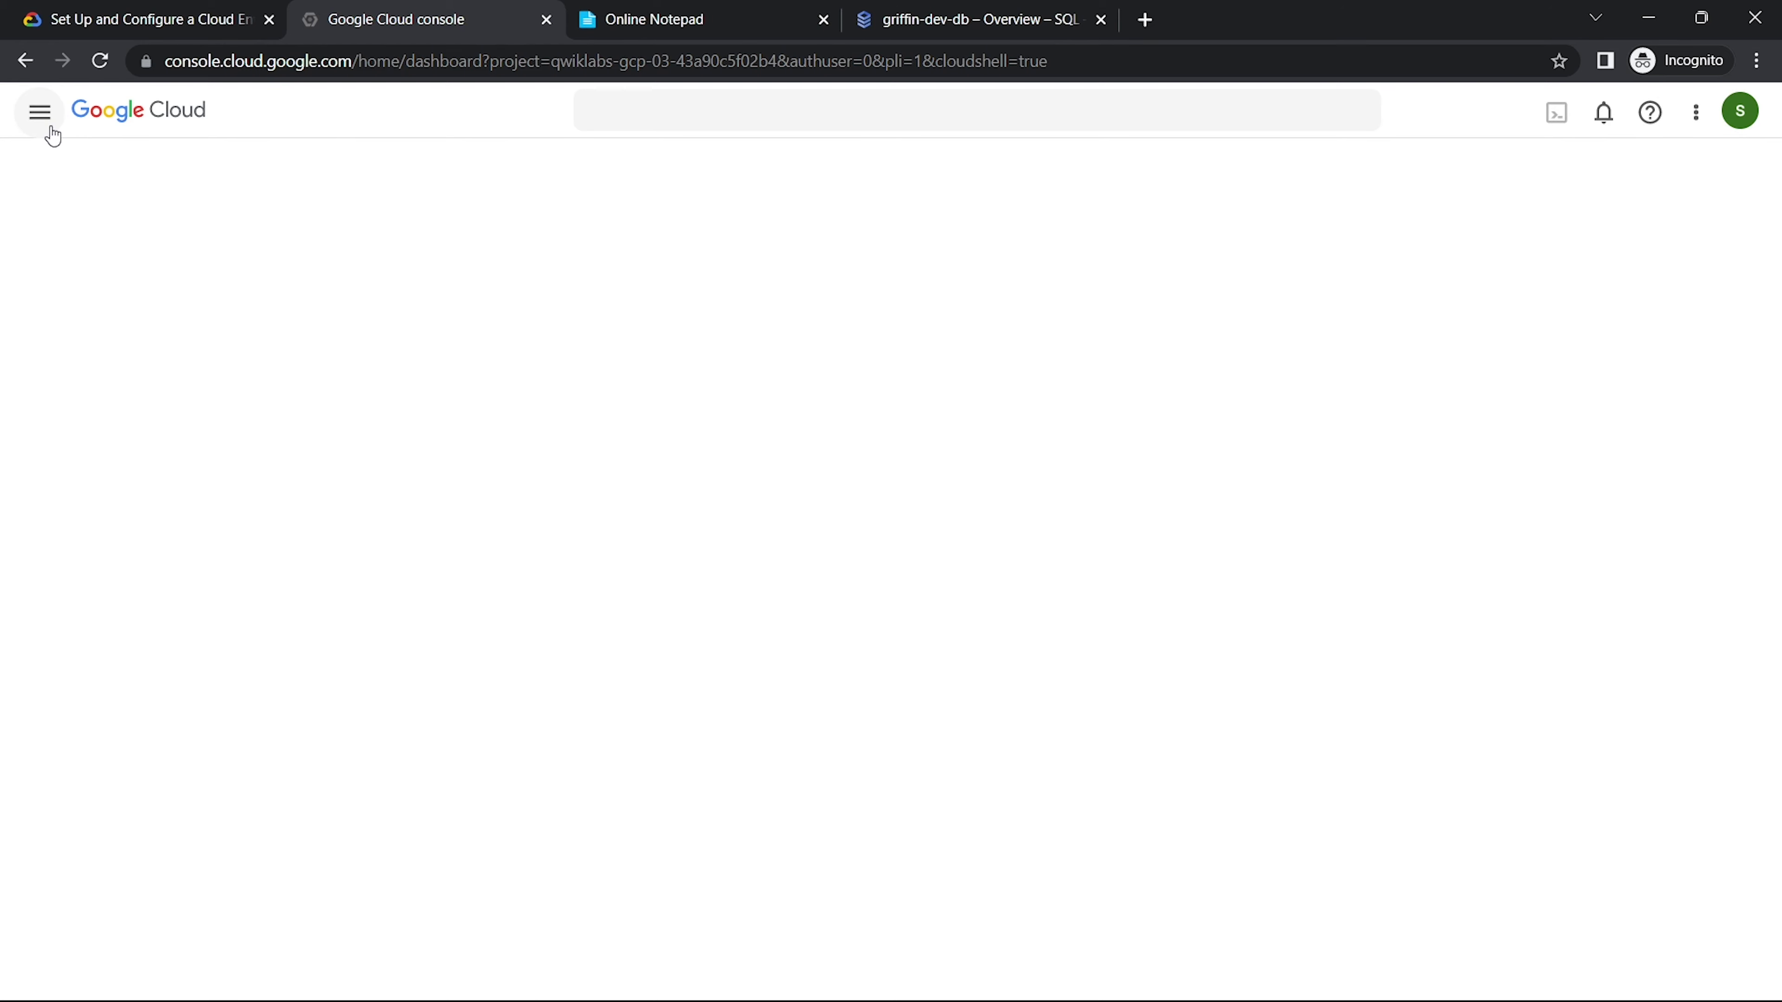
pyautogui.click(40, 111)
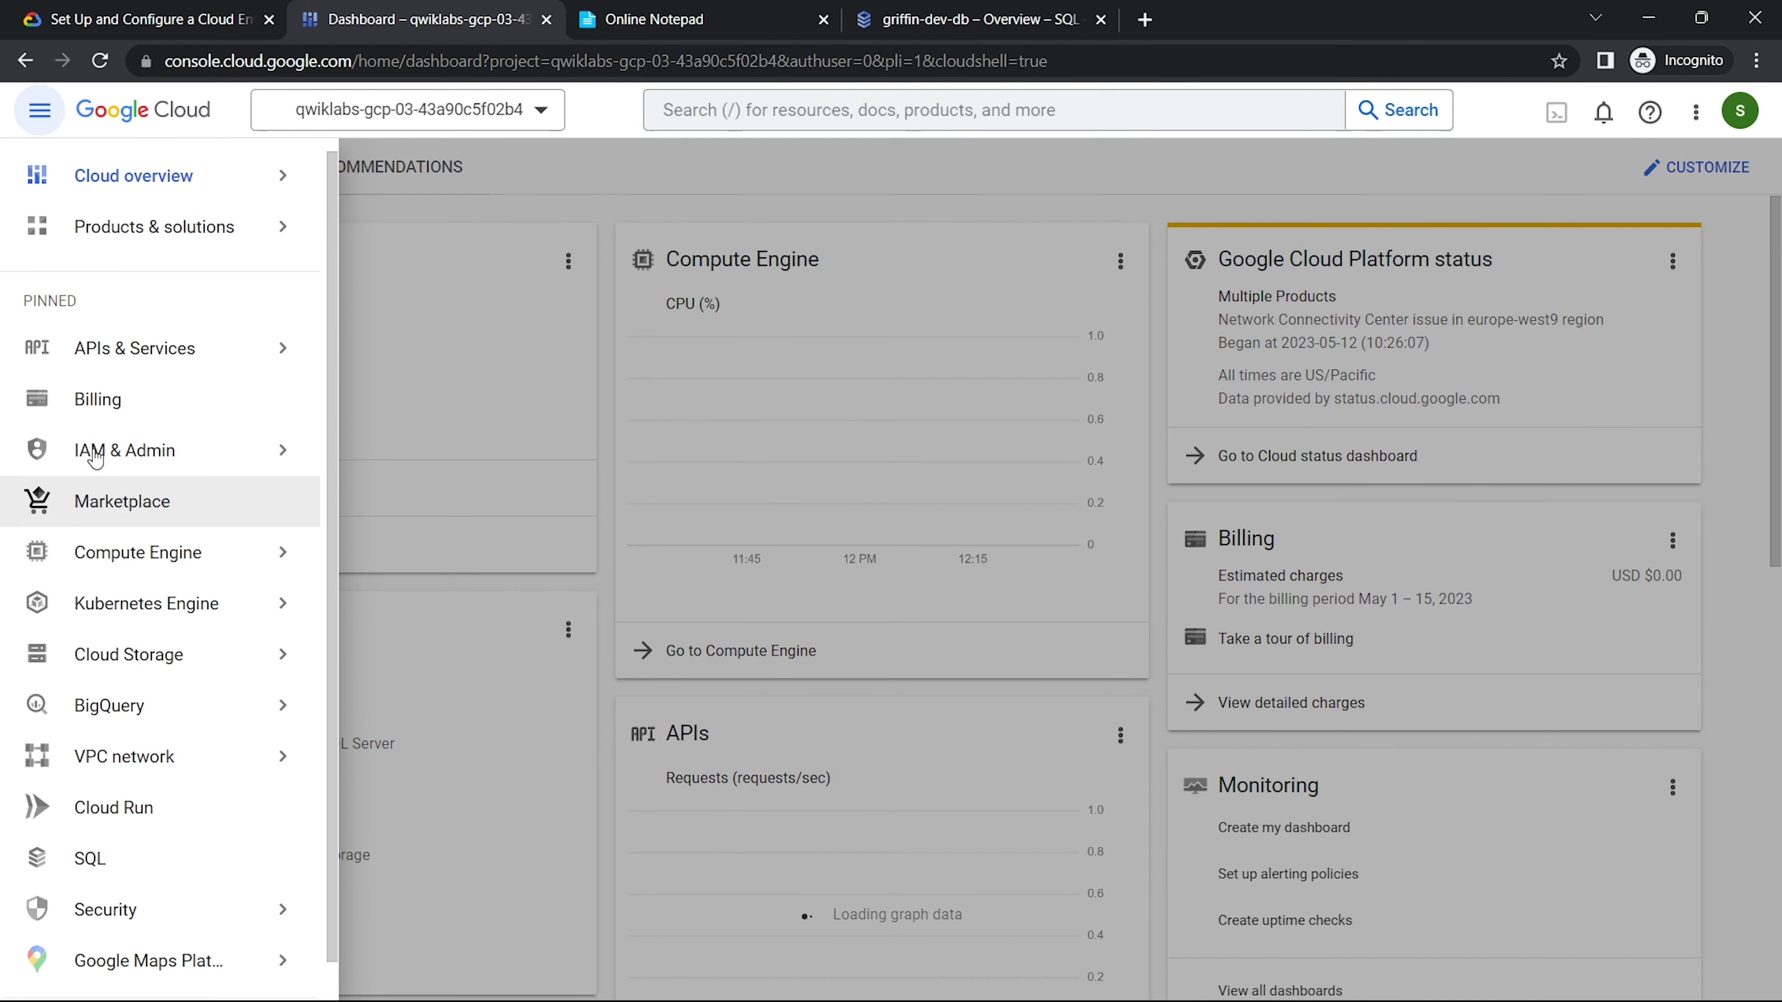
pyautogui.moveTo(140, 450)
pyautogui.click(380, 242)
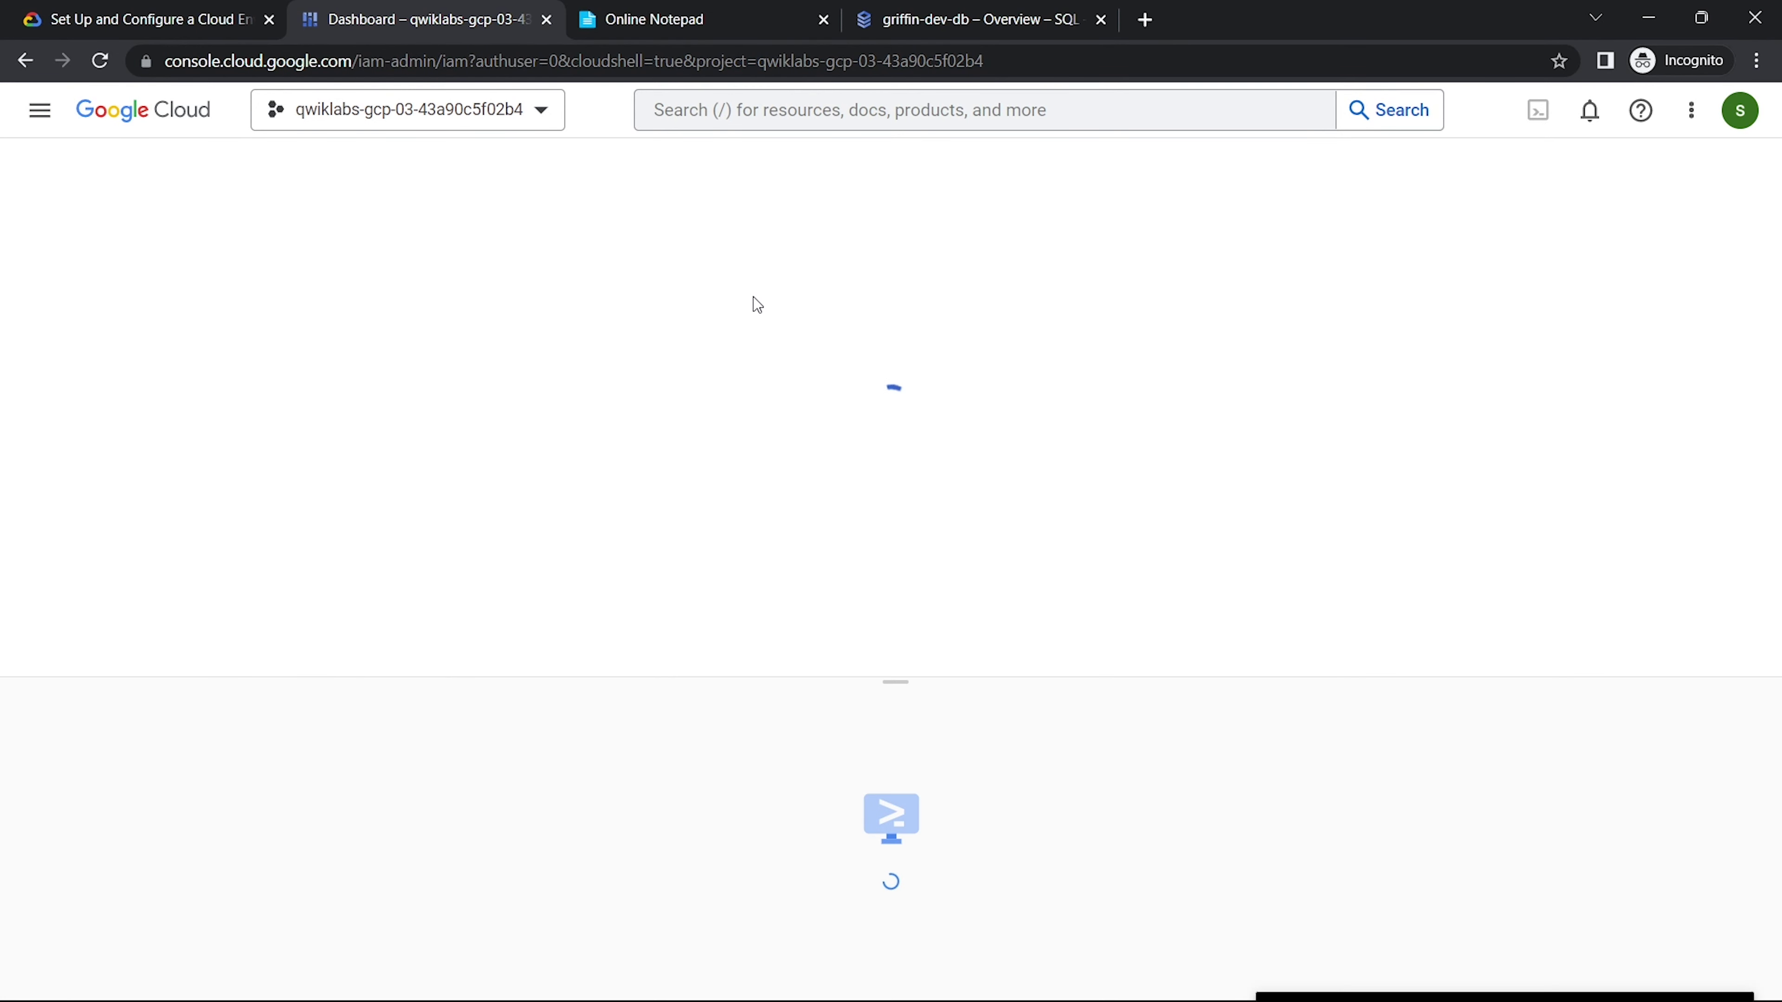
# Step: Check the Task 9 notes and copy Username 2 from the lab instructions page
pyautogui.click(697, 13)
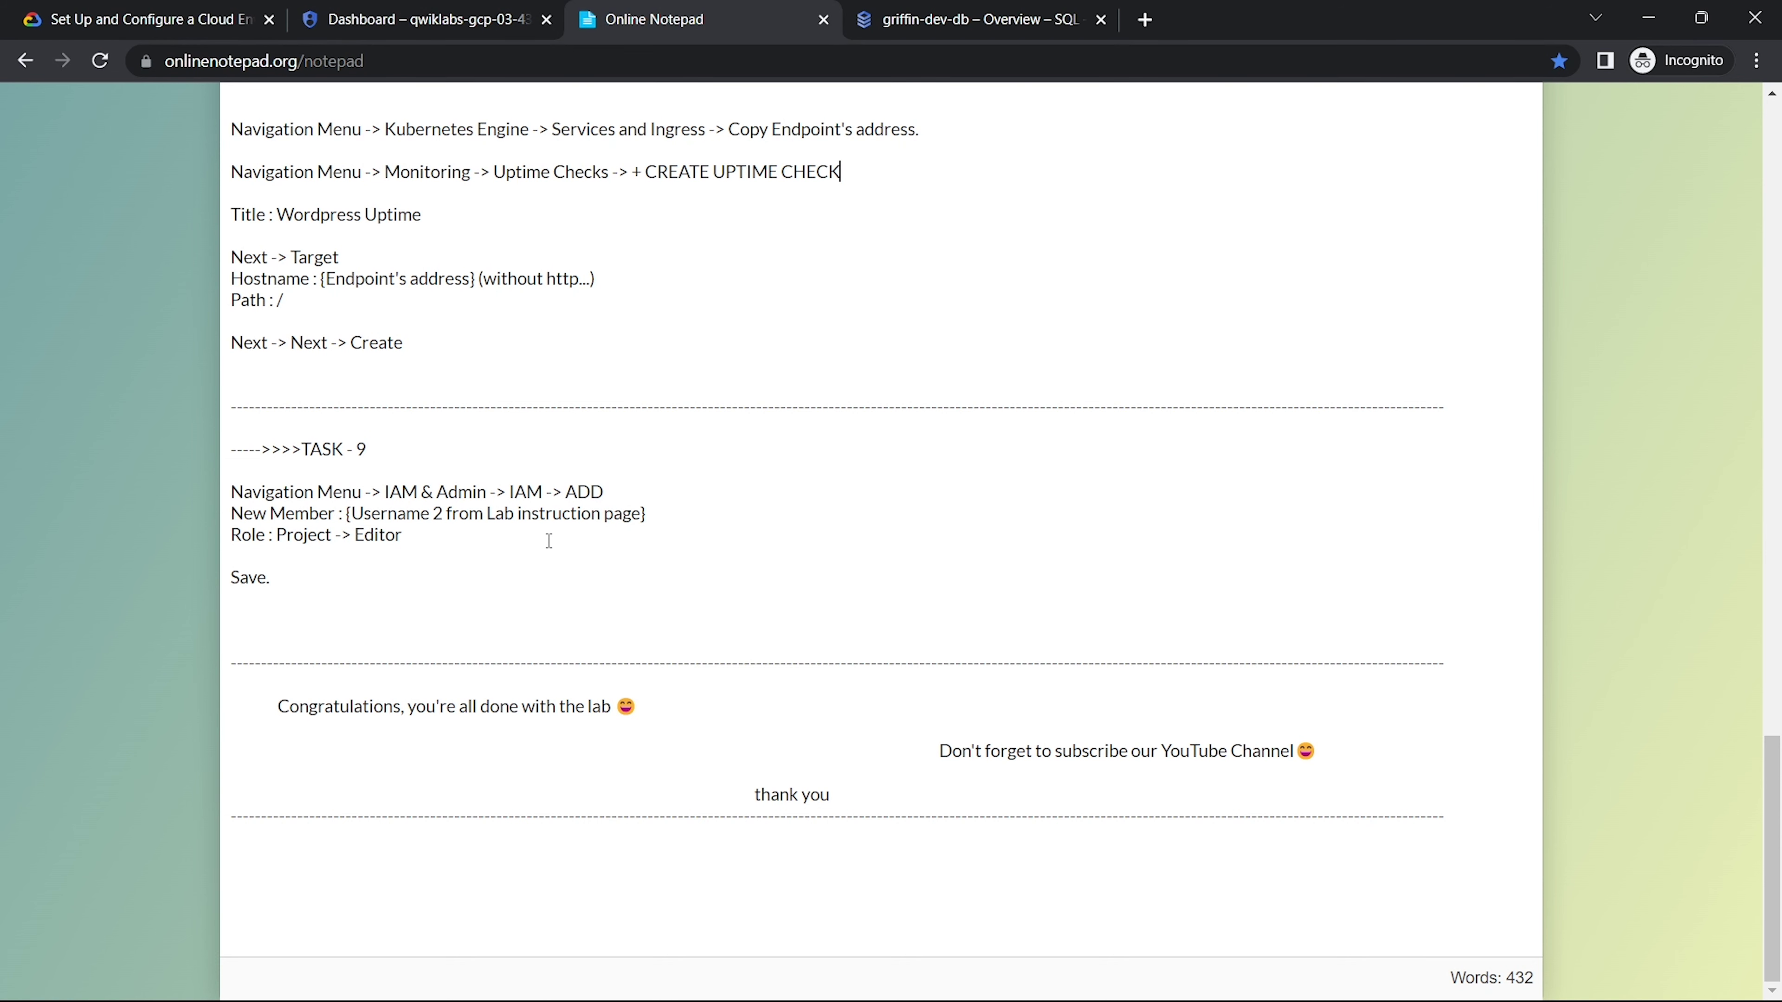
pyautogui.click(183, 15)
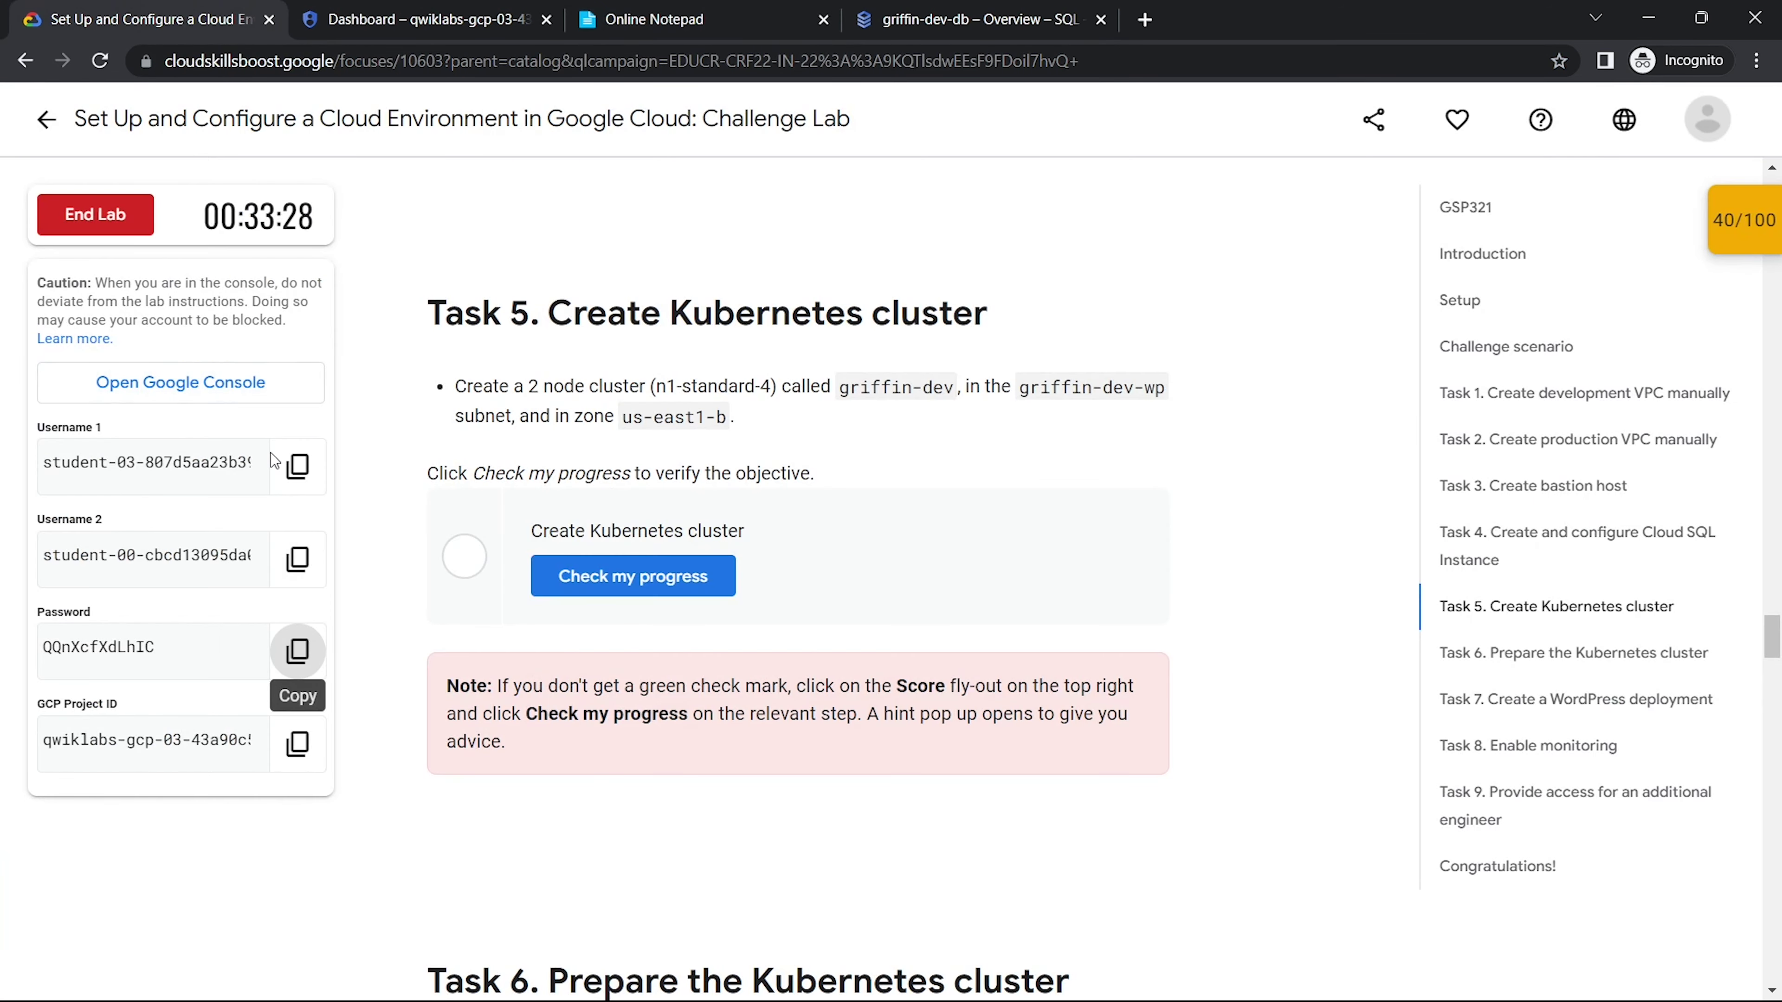
pyautogui.click(297, 560)
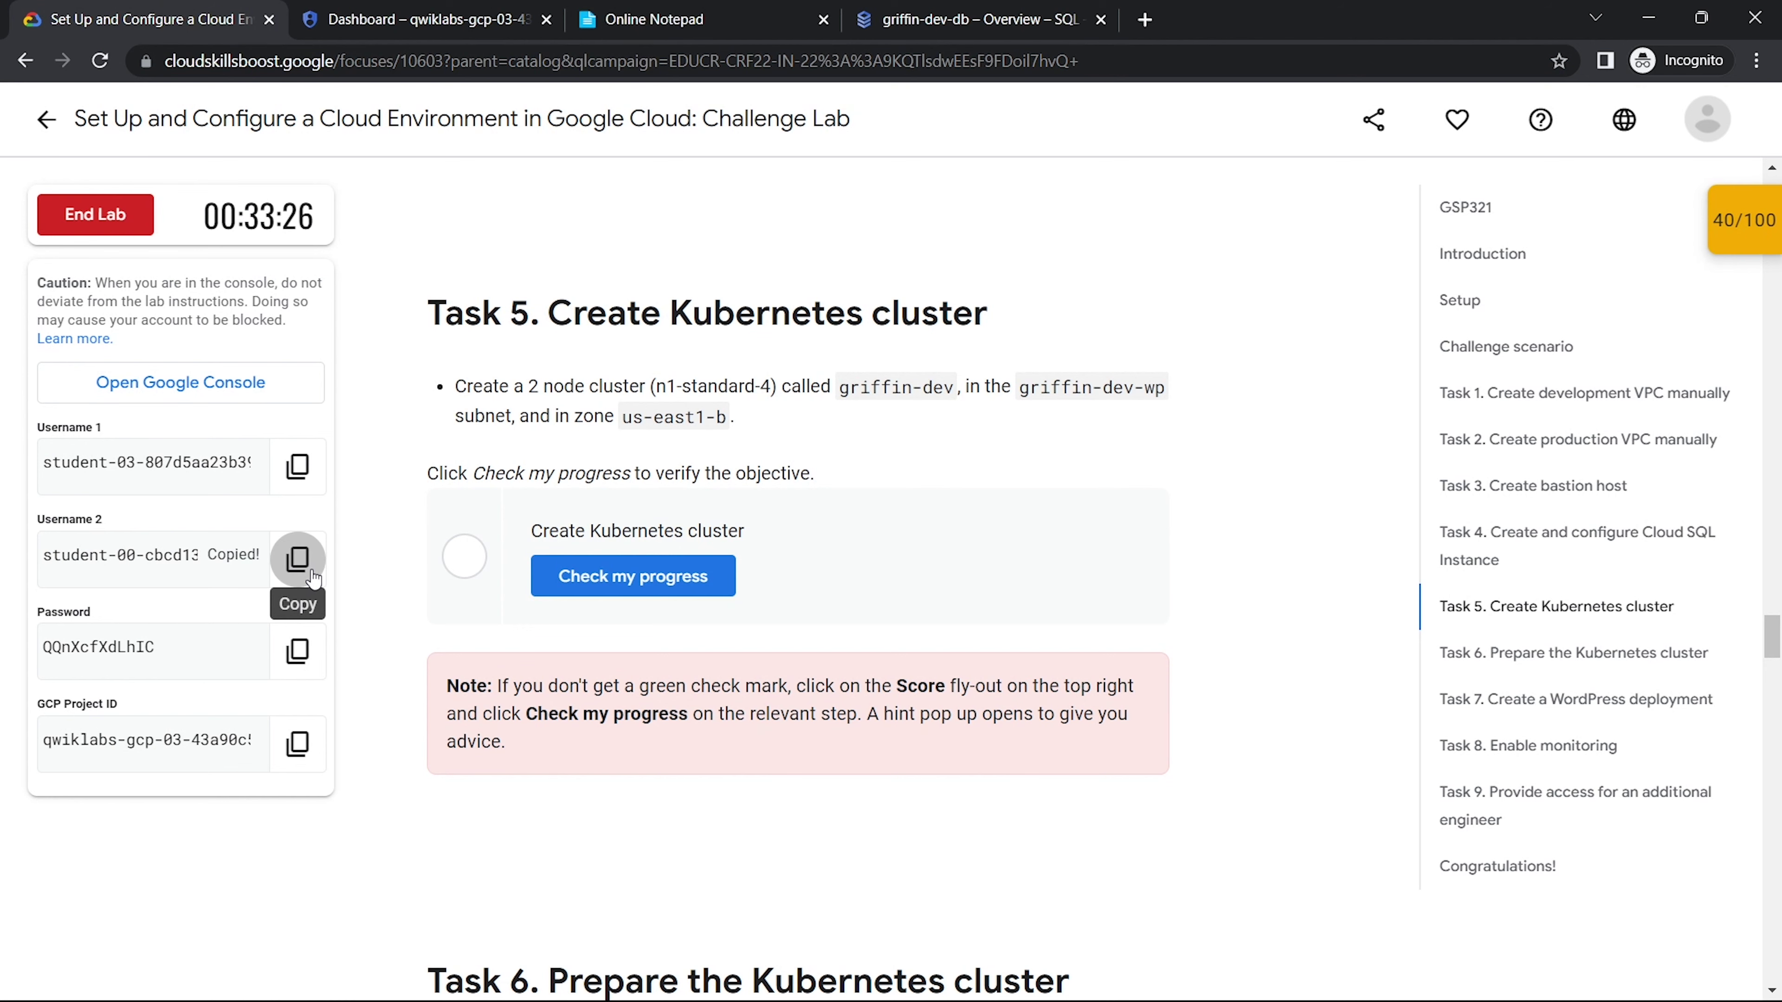
# Step: Grant access on the project's IAM page to the copied Username 2 as new principal with the Editor role, and save
pyautogui.click(449, 14)
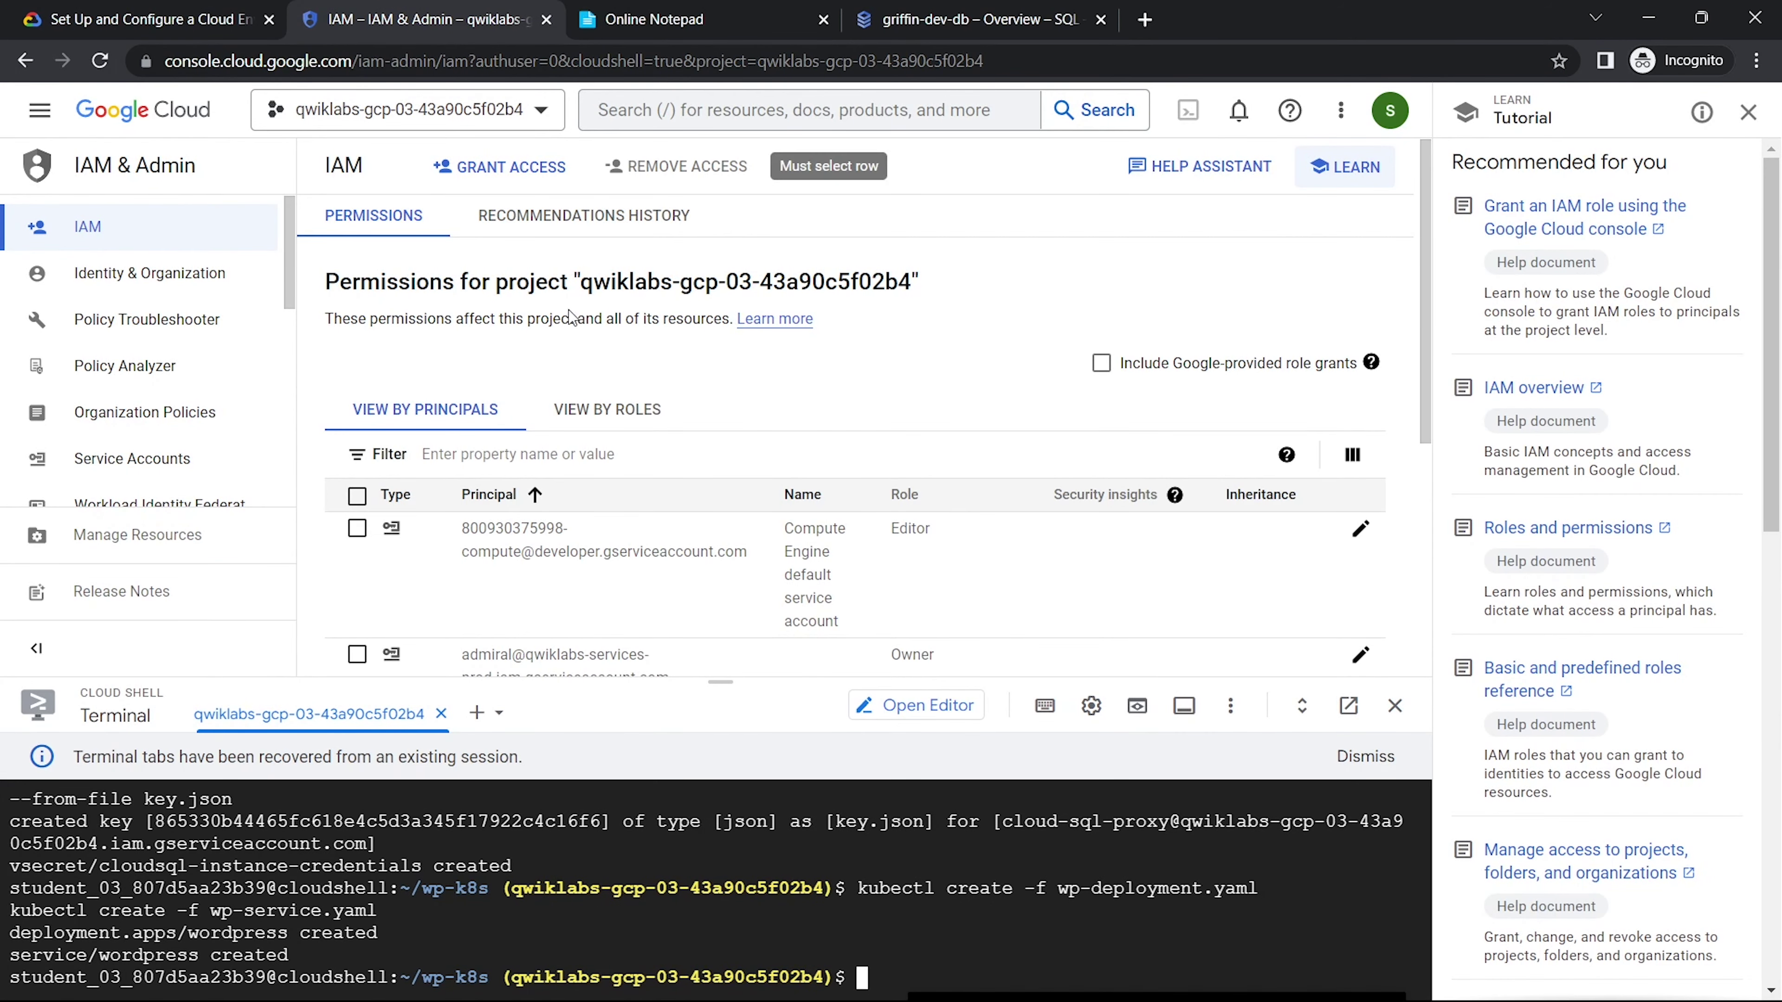
pyautogui.click(527, 167)
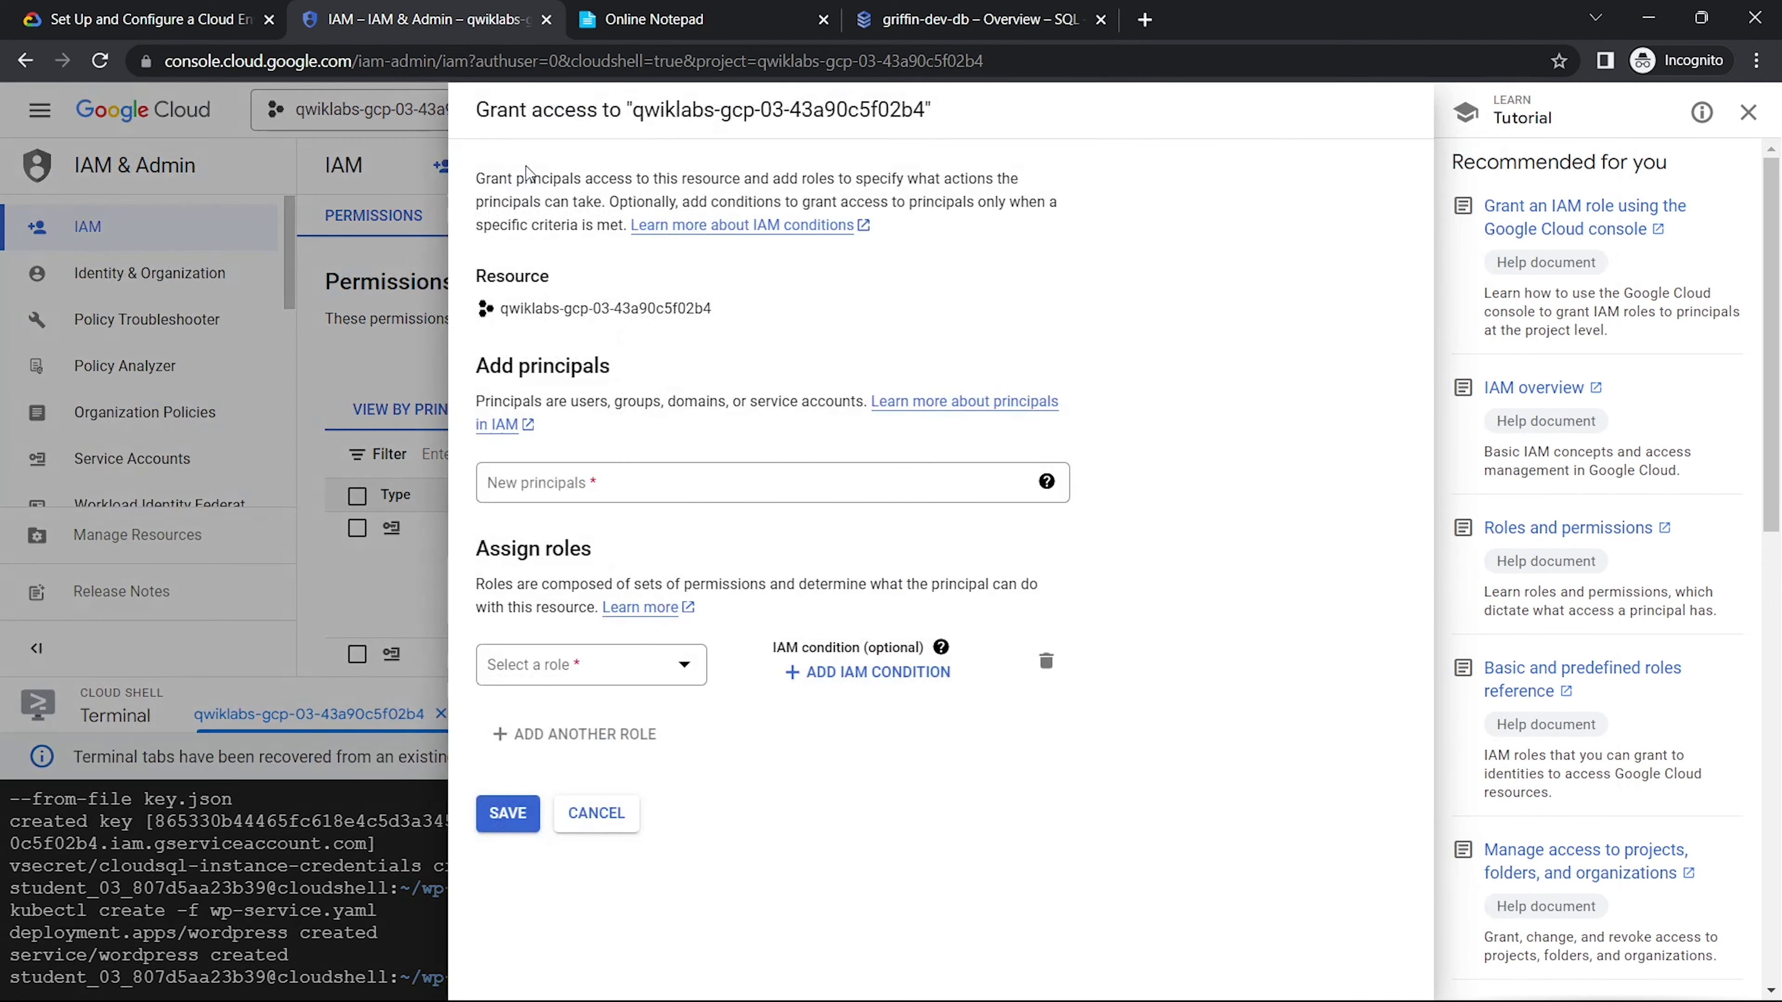
pyautogui.click(632, 477)
pyautogui.hotkey('ctrl', 'v')
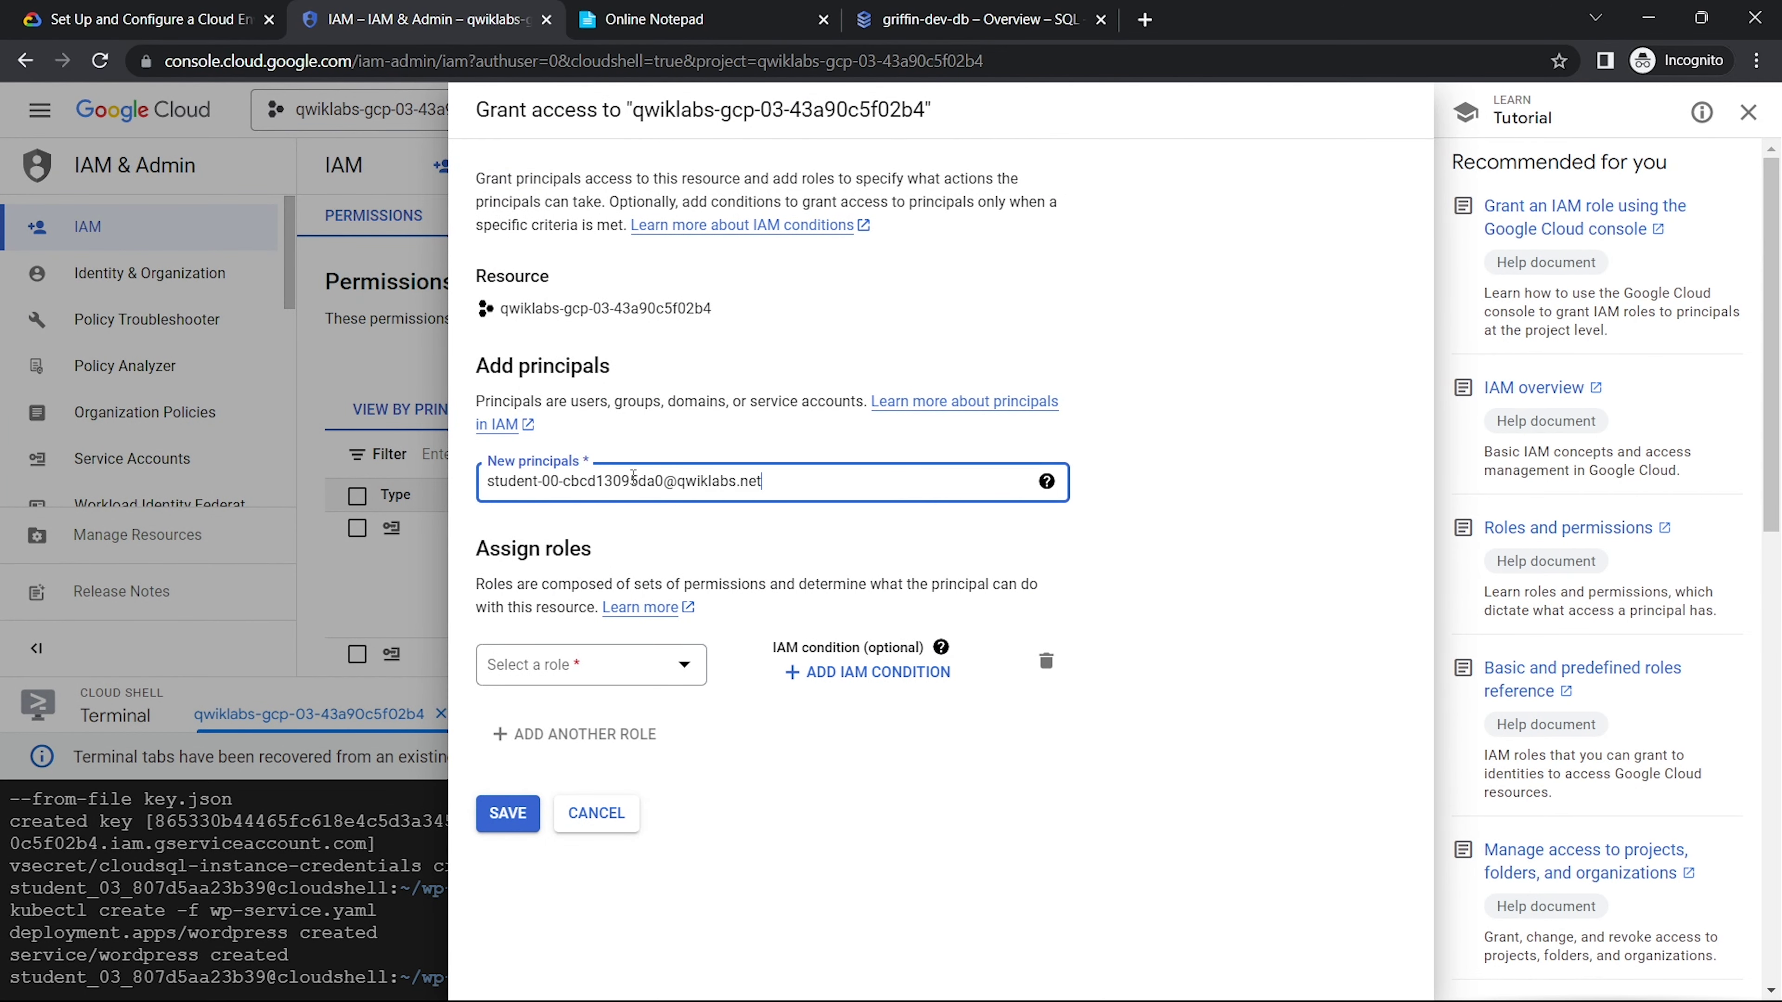
pyautogui.click(637, 673)
pyautogui.click(554, 462)
pyautogui.click(763, 424)
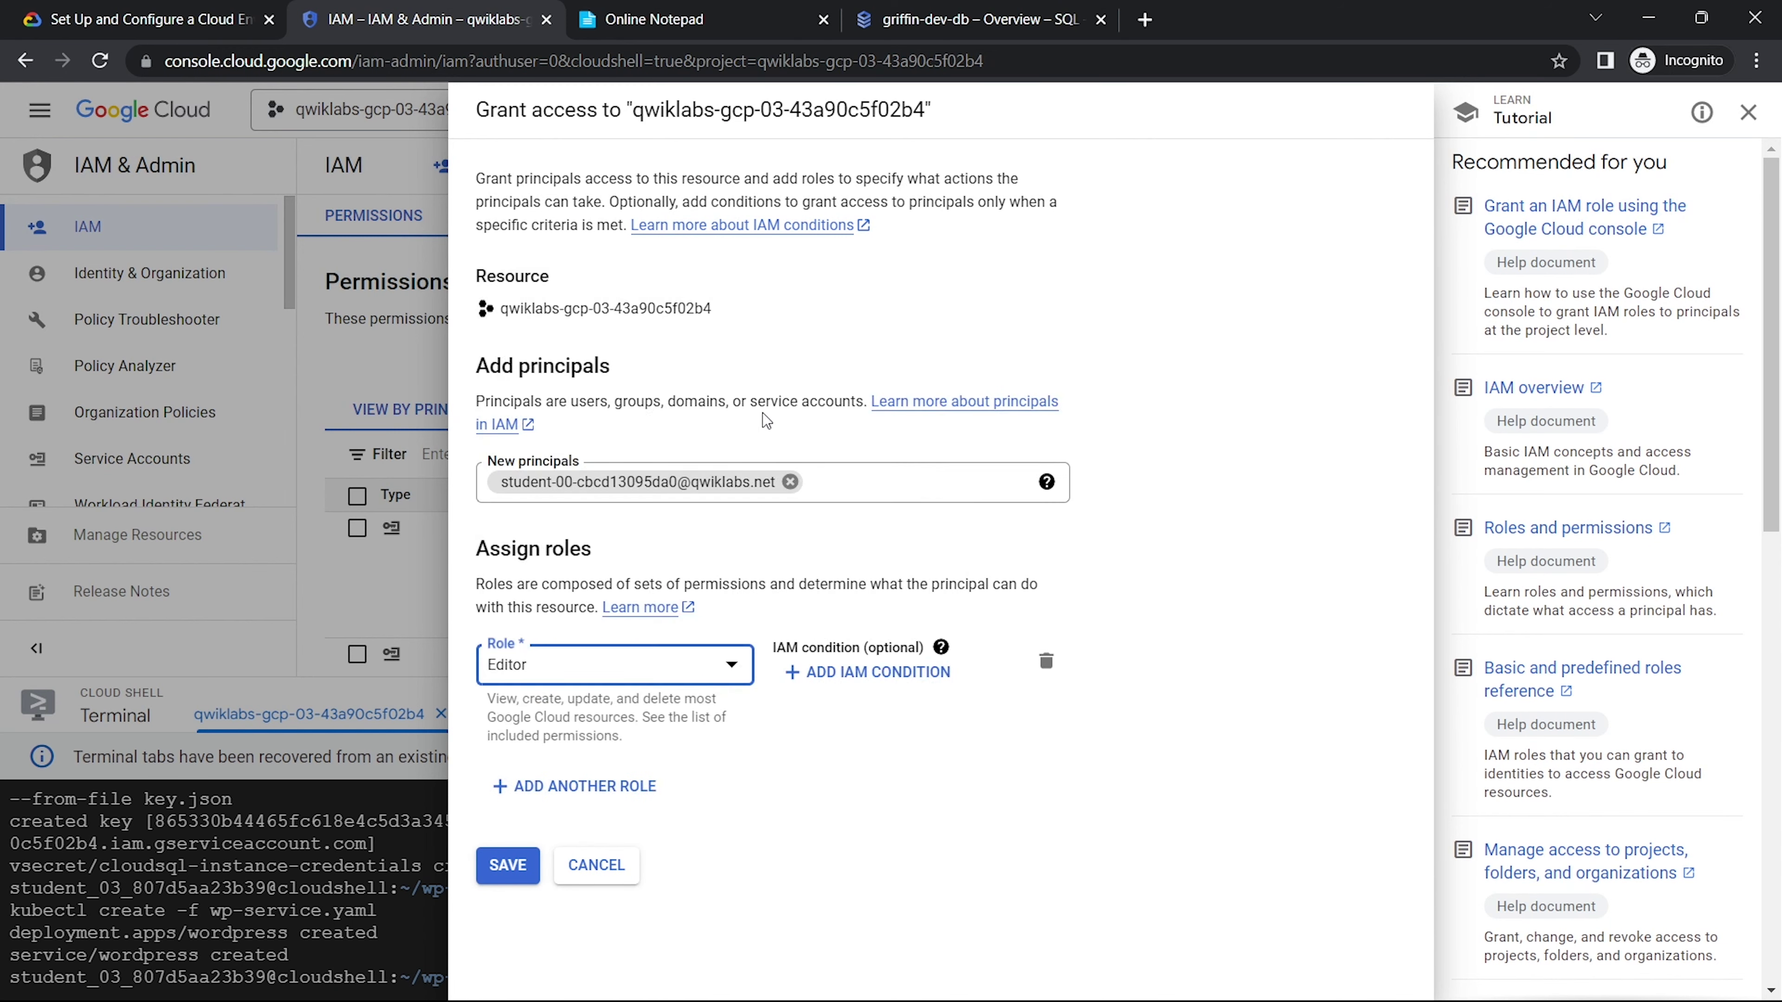
pyautogui.click(512, 865)
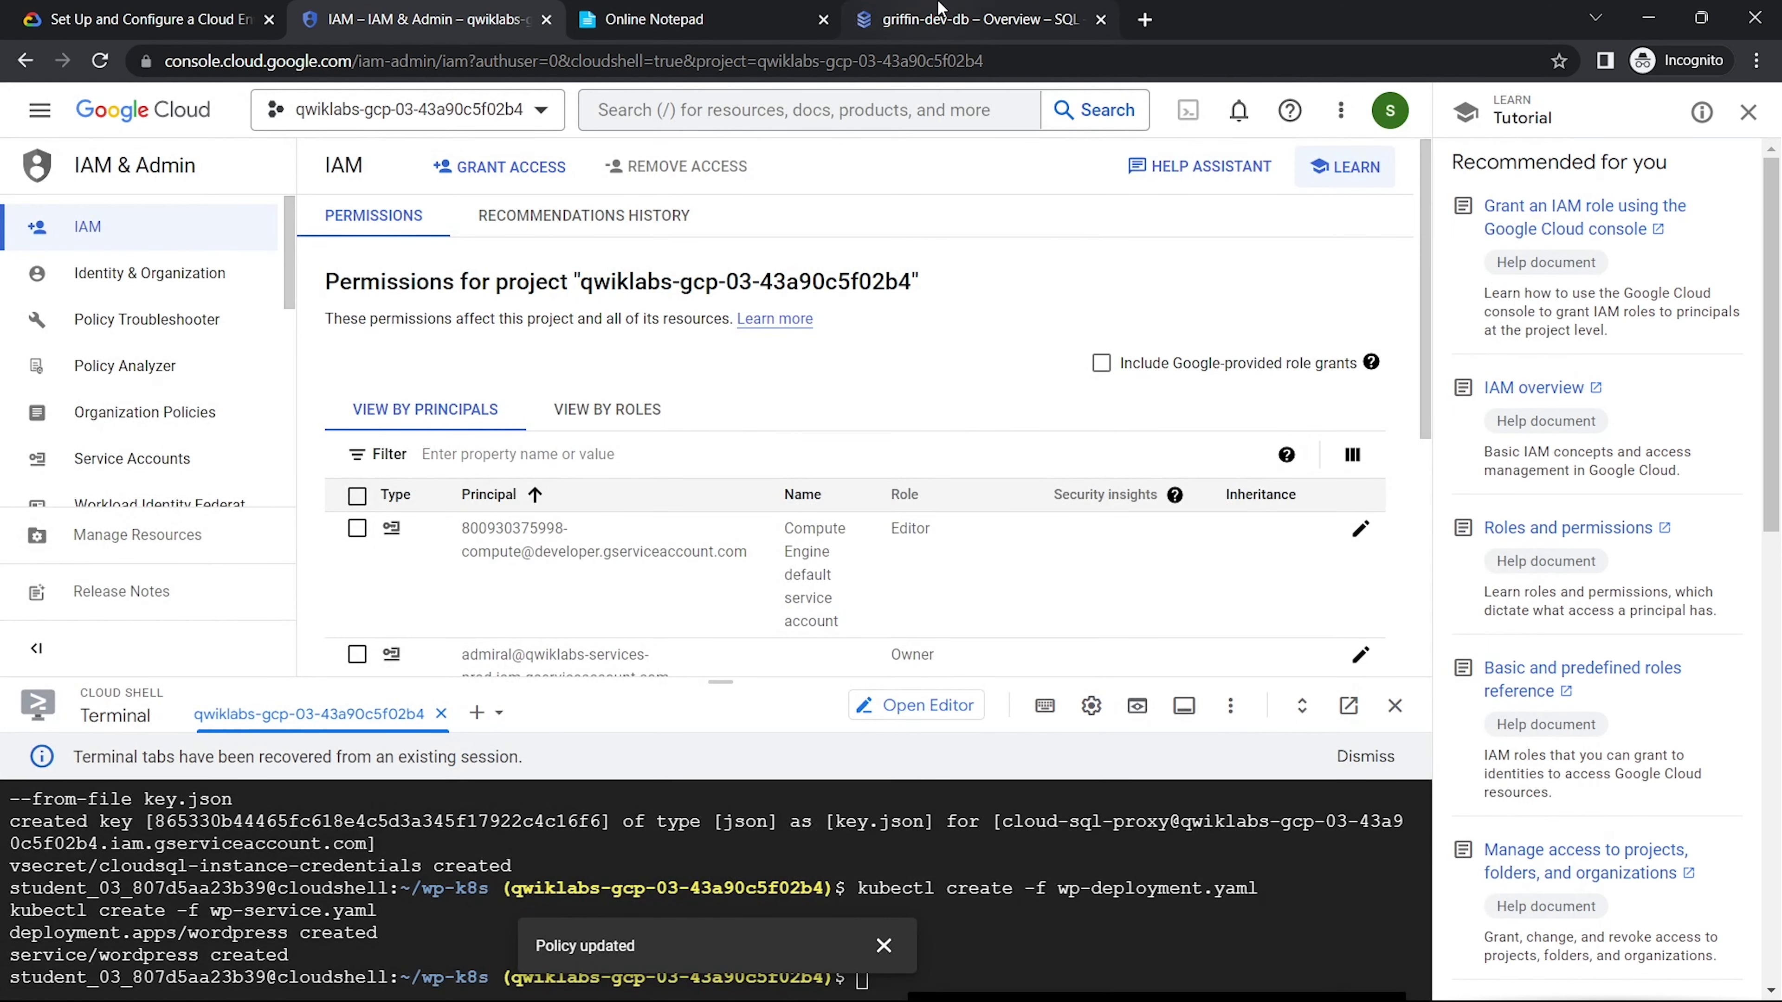
# Step: Return to the Online Notepad notes and review the Task 8 and Task 9 instructions
pyautogui.click(940, 10)
pyautogui.click(663, 17)
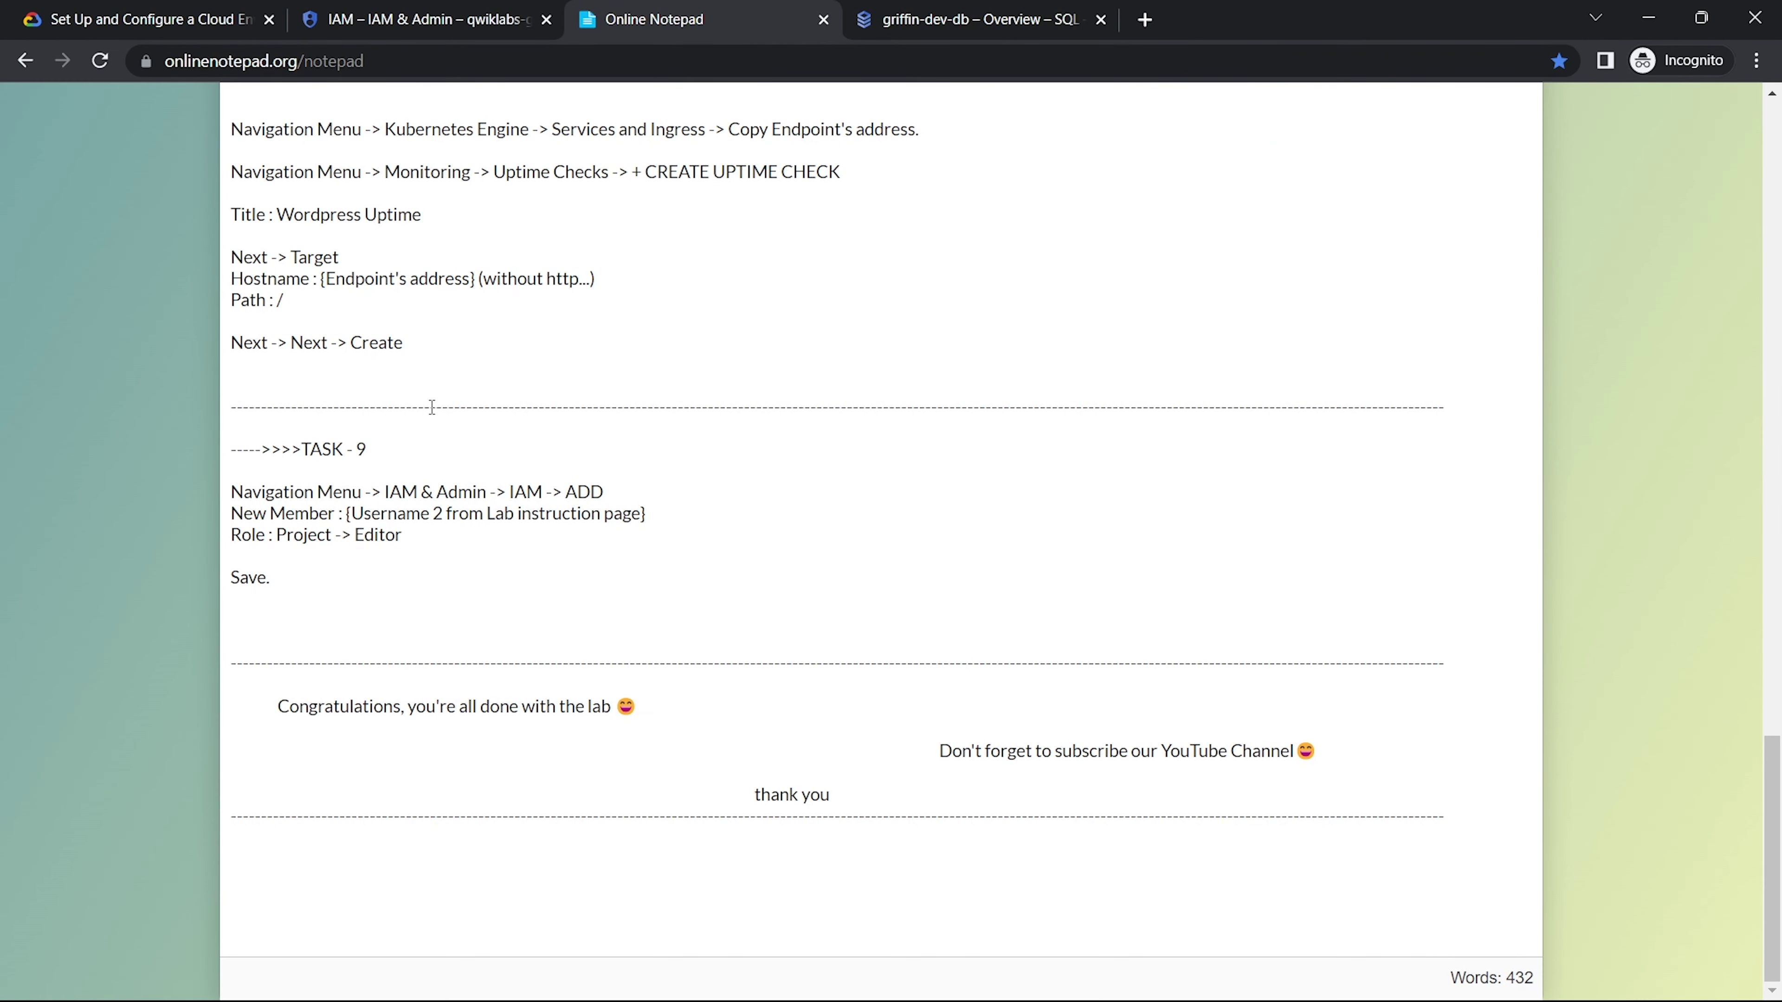
pyautogui.scroll(1, 344, 507)
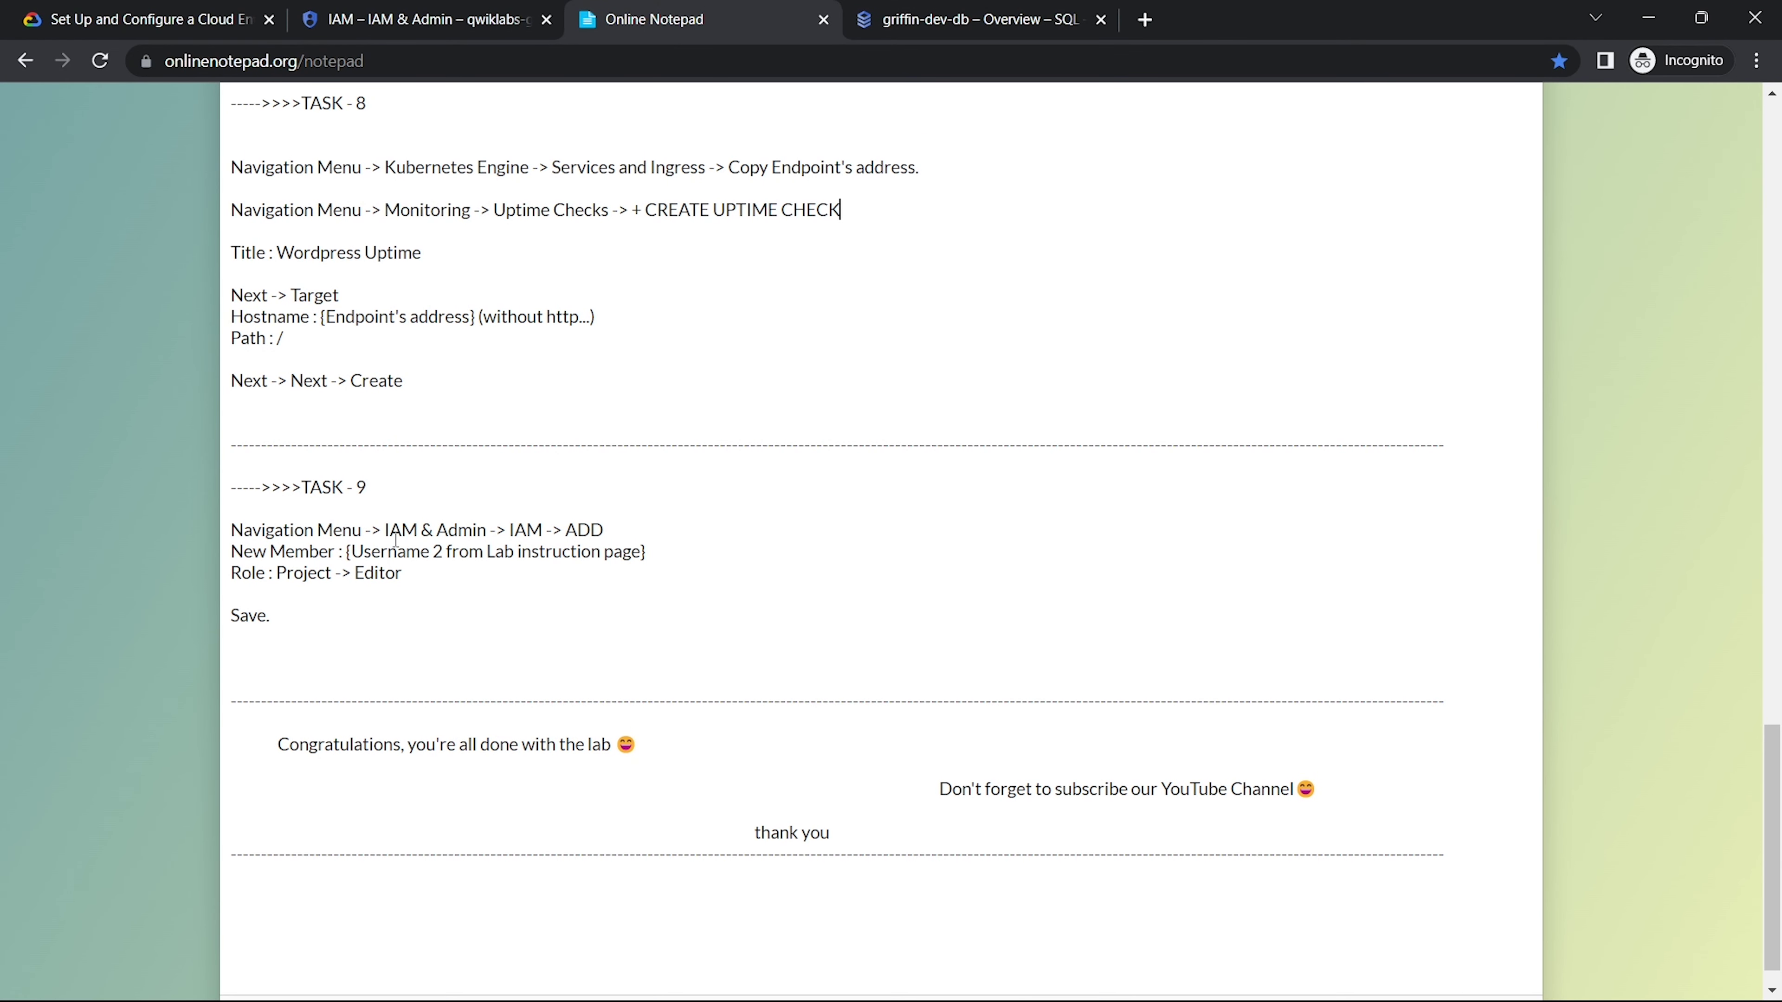
# Step: Replace ADD with GRANT in the Task 9 notes' navigation path and compare the wording with the project's IAM page
pyautogui.moveTo(562, 528); pyautogui.dragTo(682, 539)
pyautogui.write('GRANT')
pyautogui.click(475, 10)
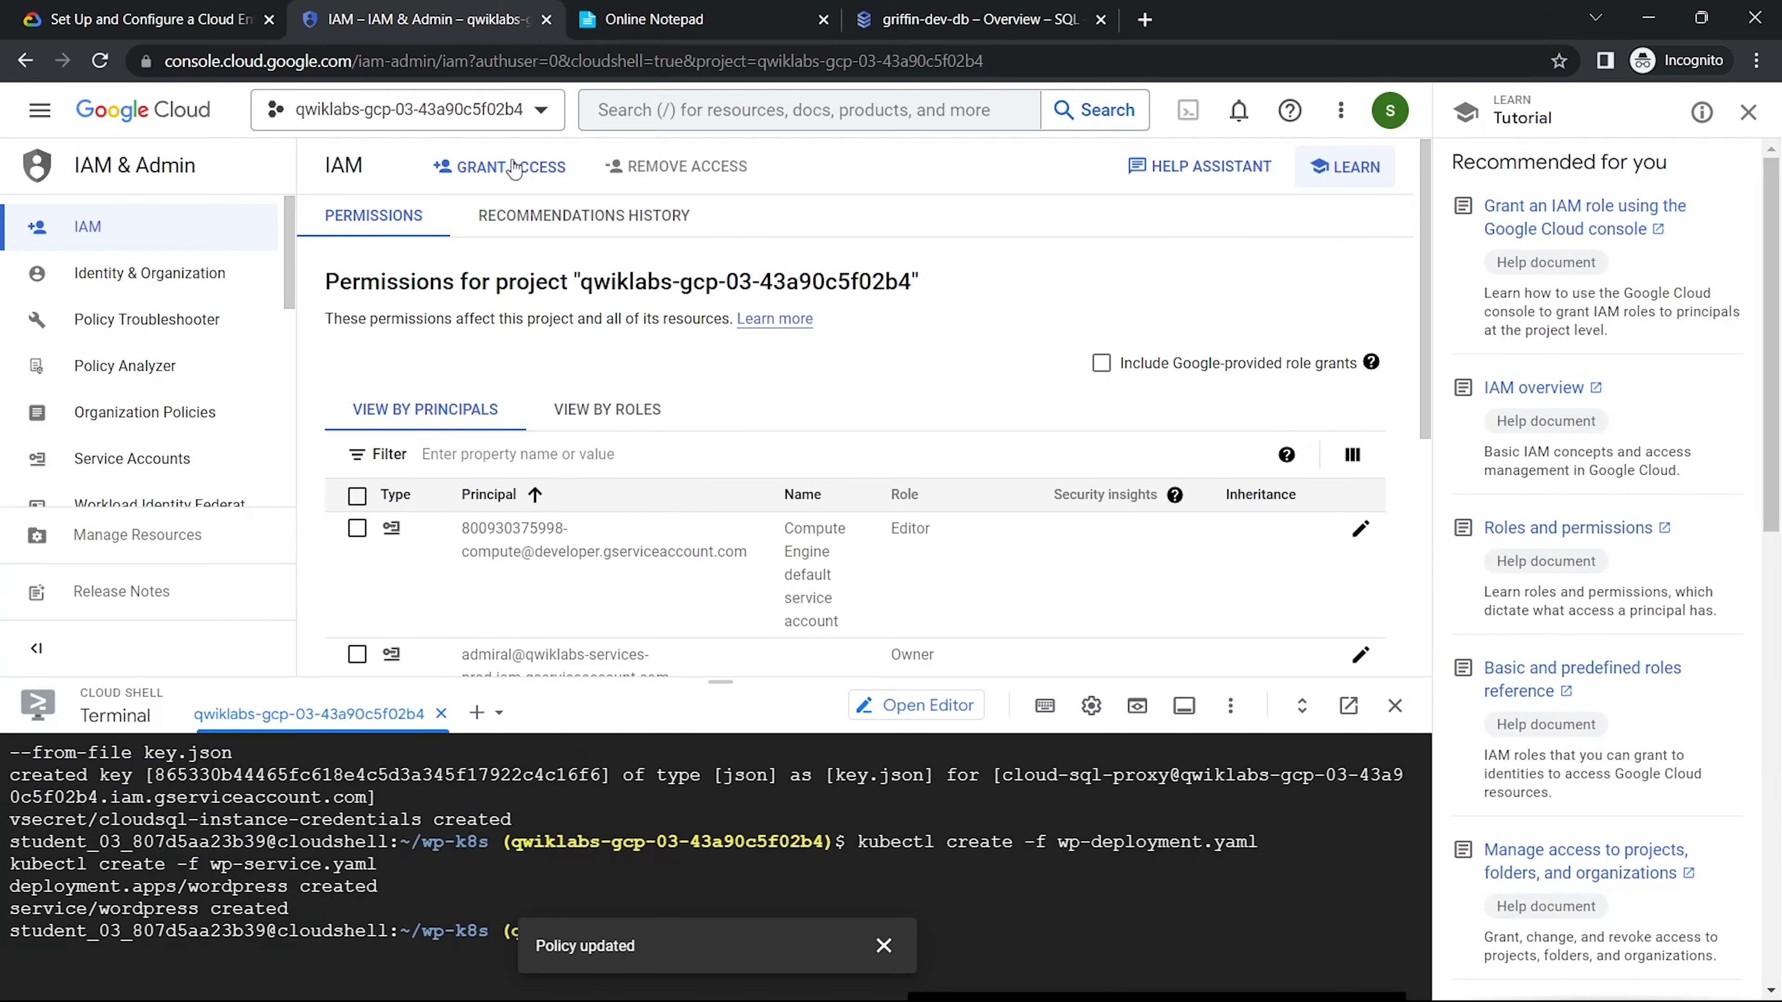
# Step: Return to the lab instructions and check the progress of Task 5, Create Kubernetes cluster, and Task 6, Prepare the Kubernetes cluster
pyautogui.click(153, 9)
pyautogui.click(594, 568)
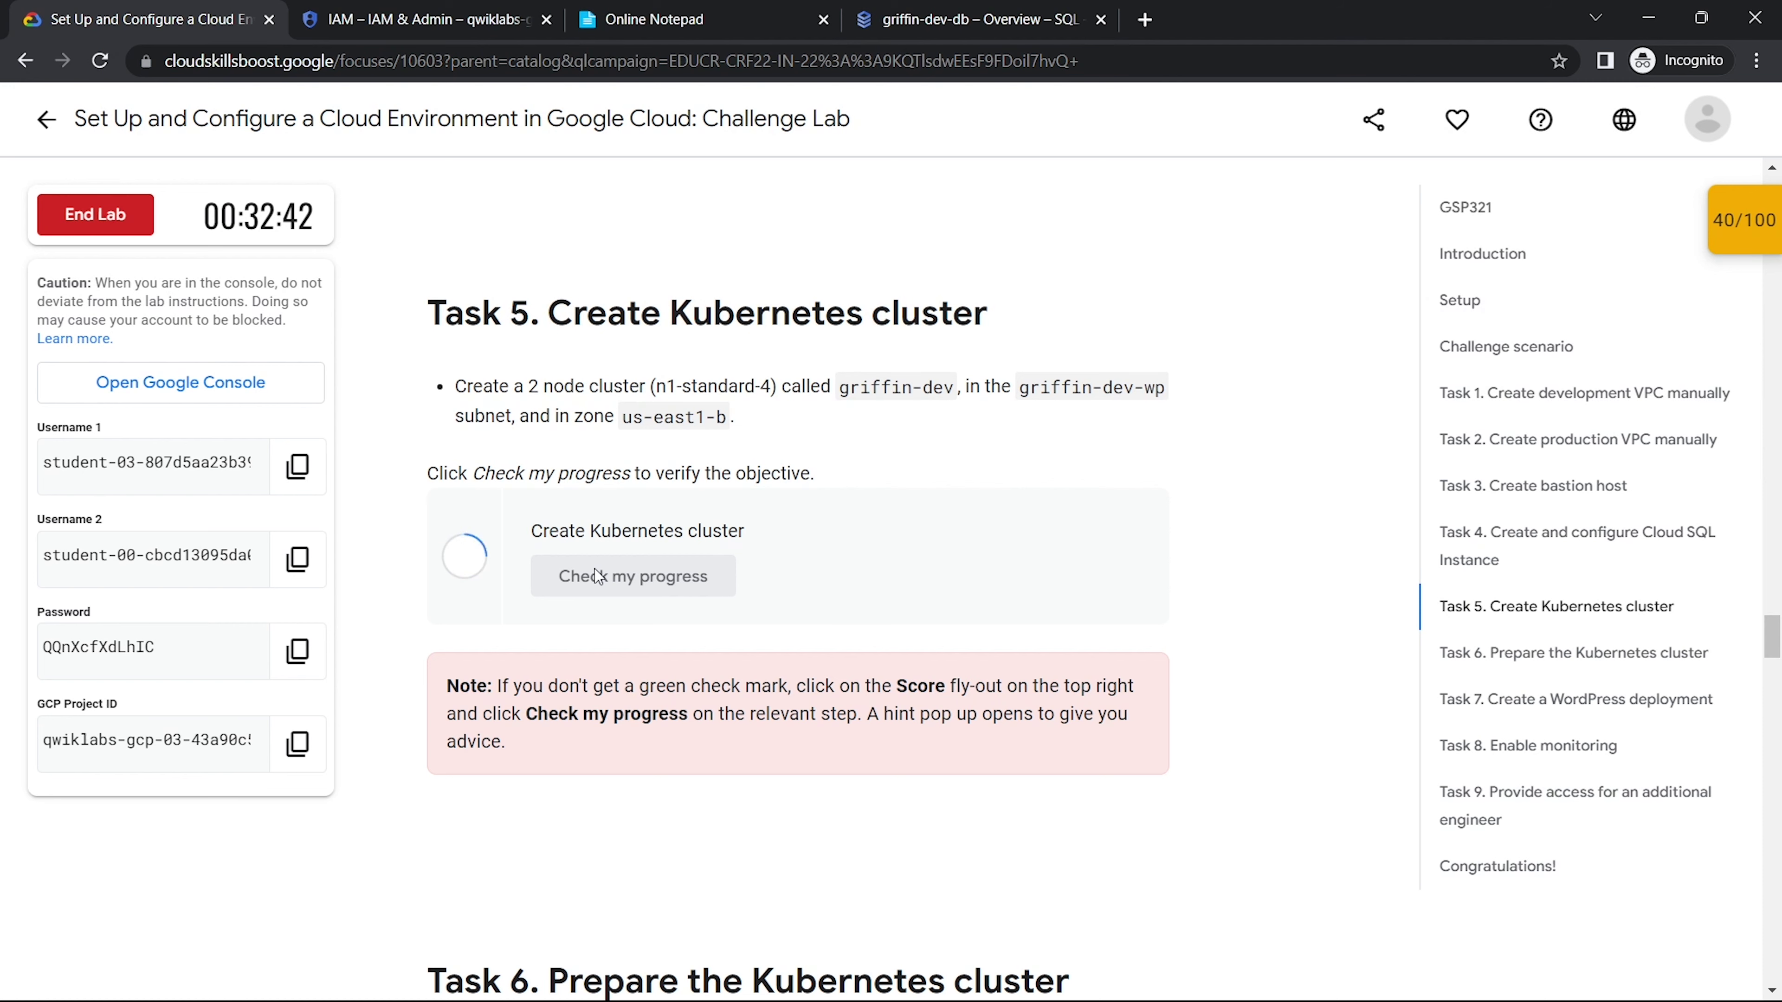
pyautogui.scroll(-4, 594, 568)
pyautogui.scroll(-15, 595, 569)
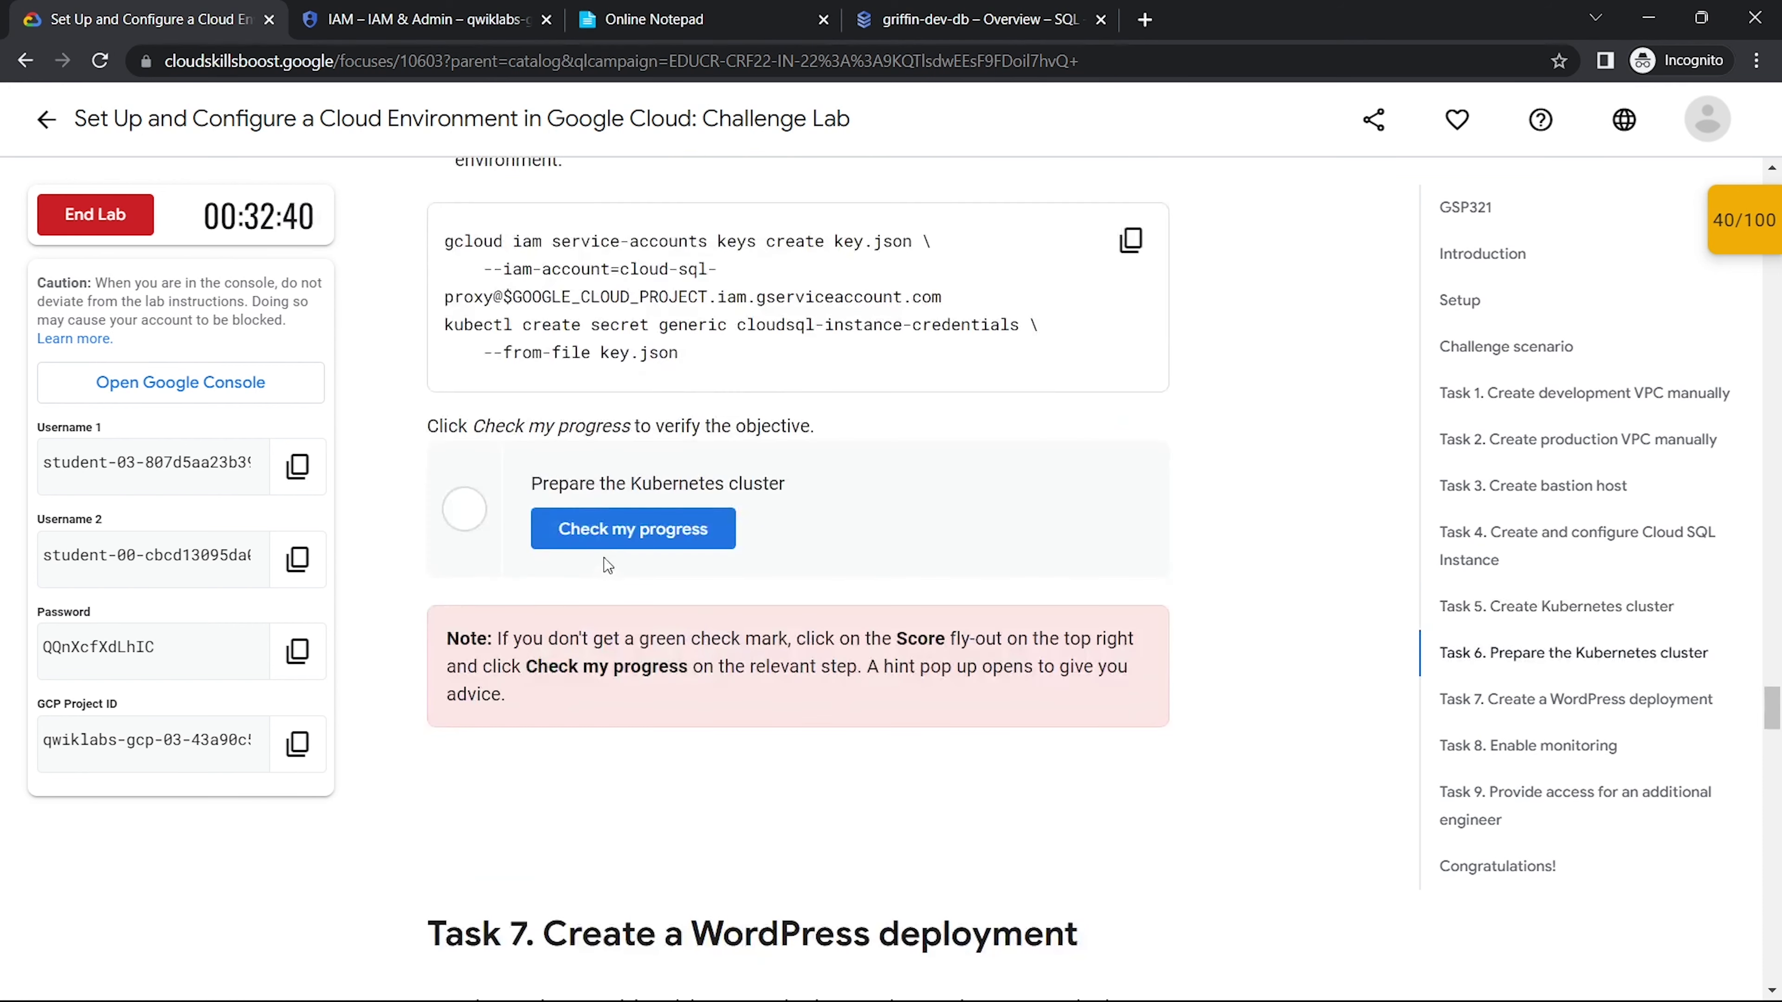
pyautogui.click(611, 538)
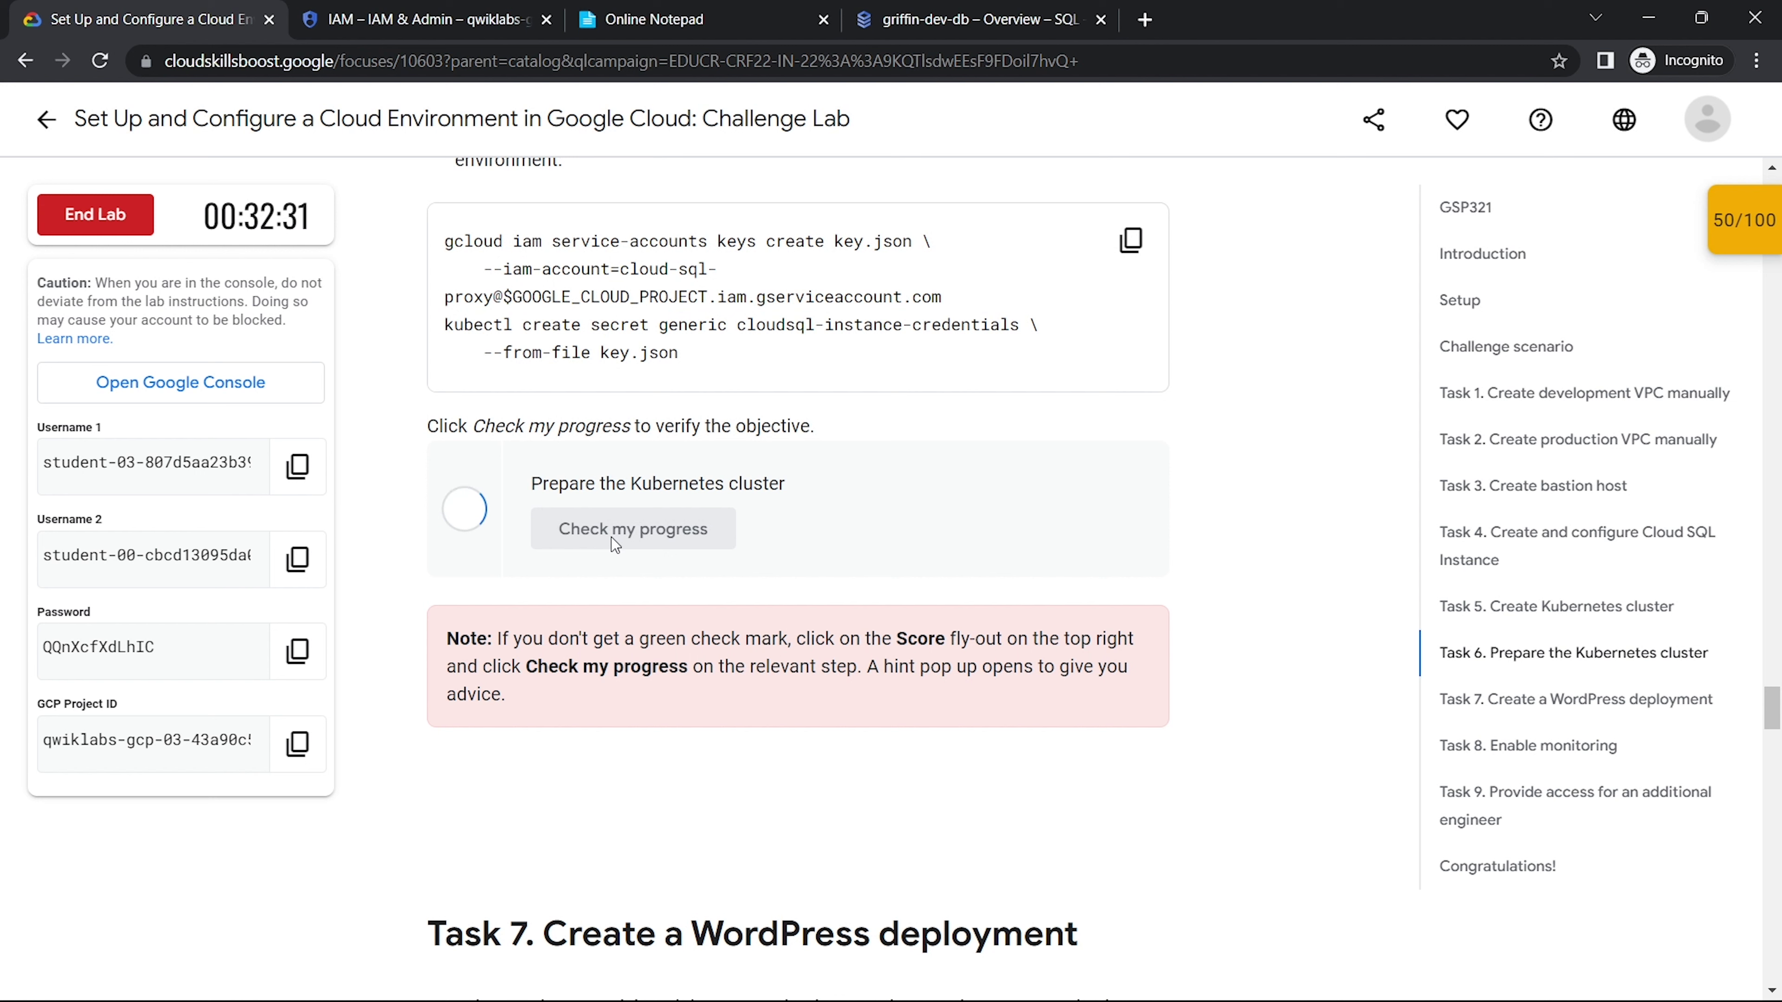
# Step: Check the progress of Task 7, Create a WordPress deployment, and Task 8, Enable monitoring
pyautogui.scroll(8, 611, 538)
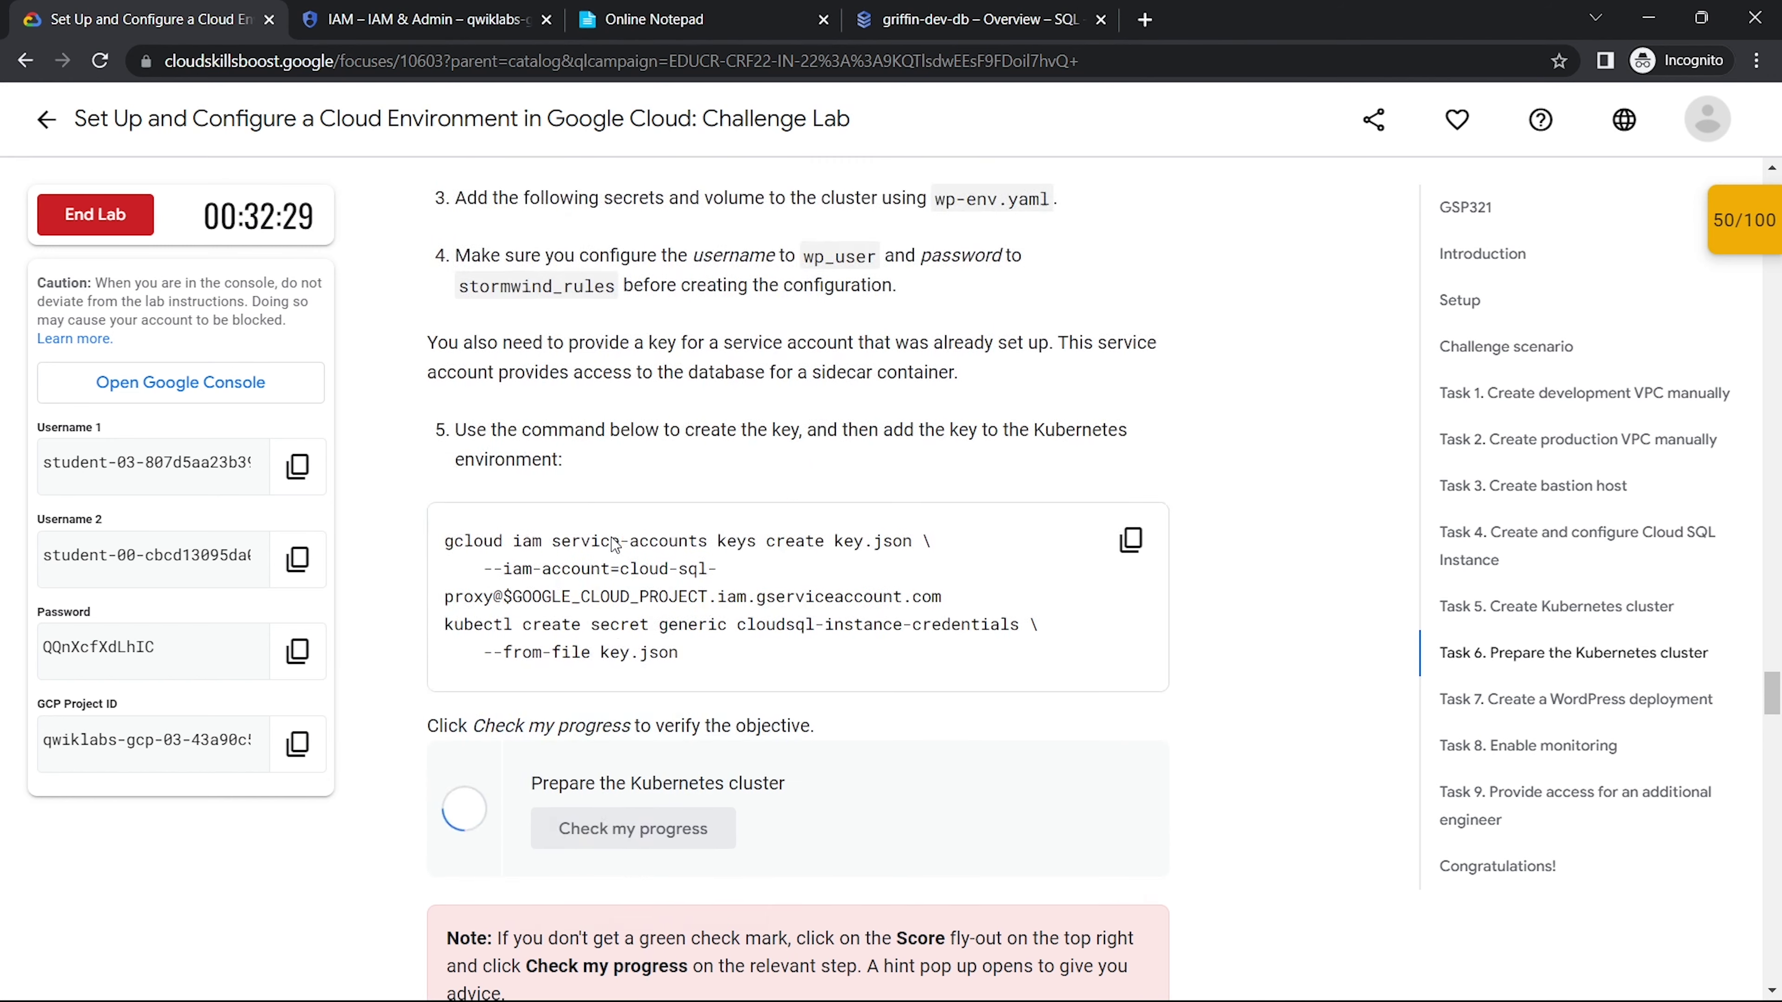
pyautogui.scroll(-20, 611, 537)
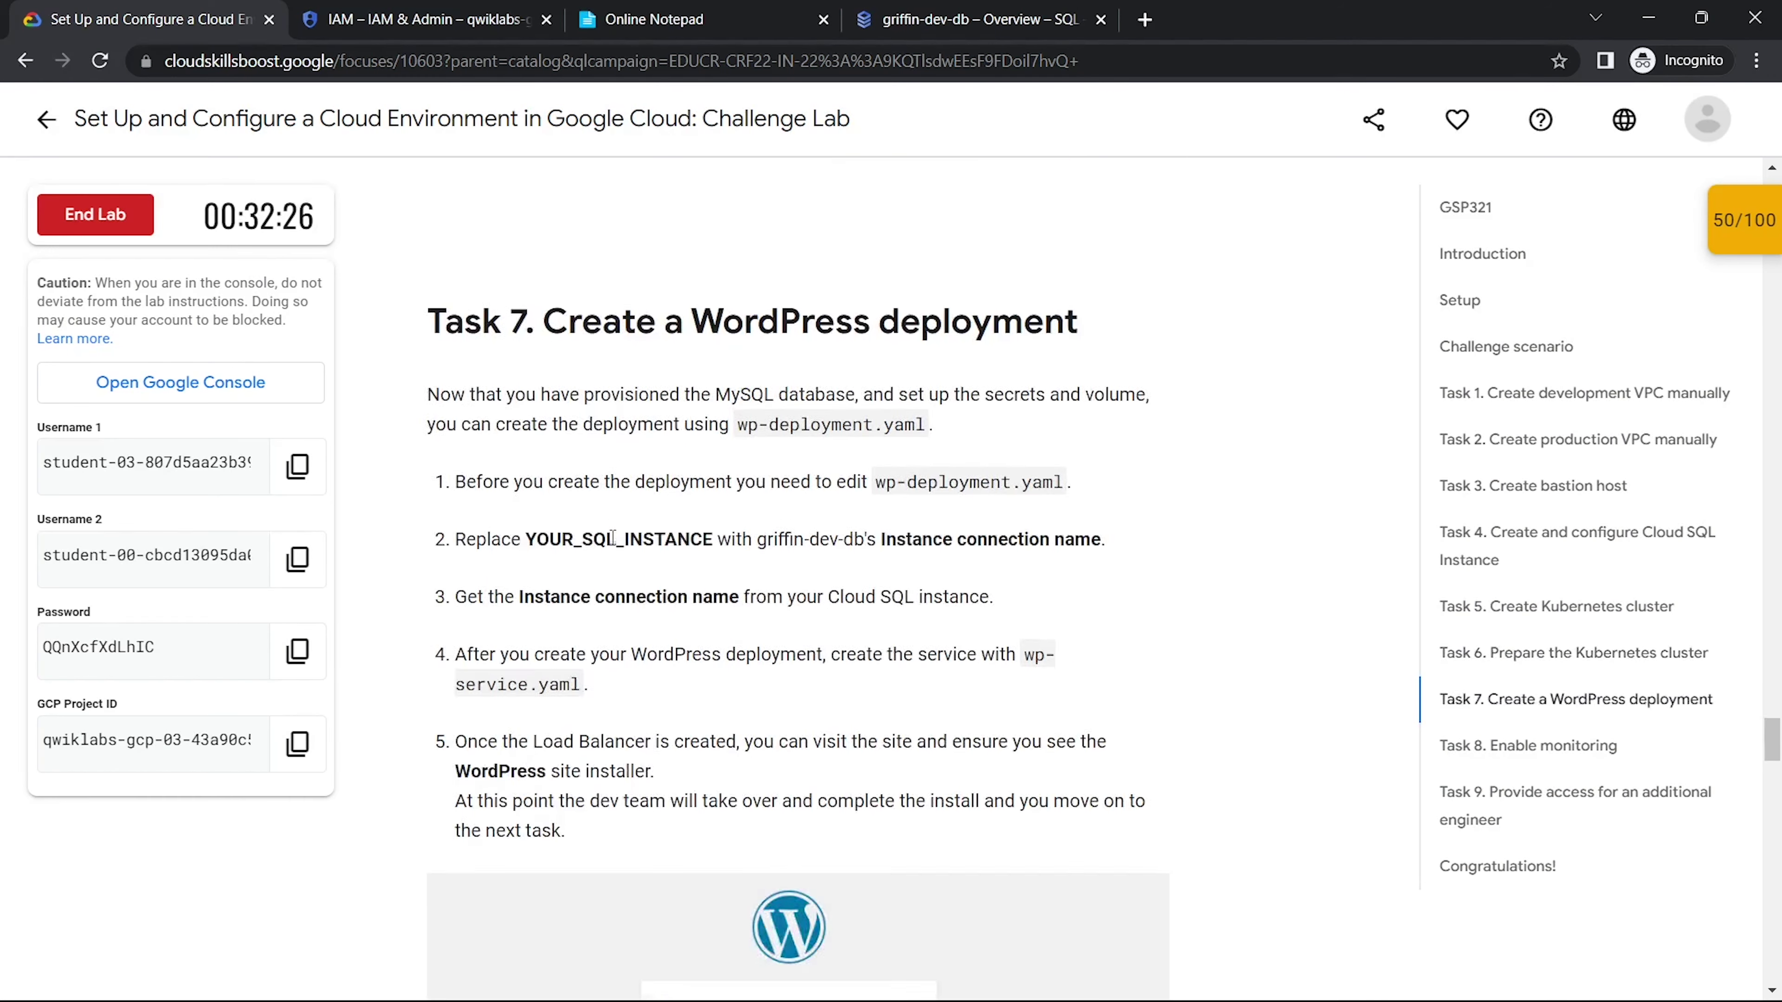
pyautogui.scroll(1, 613, 538)
pyautogui.click(640, 487)
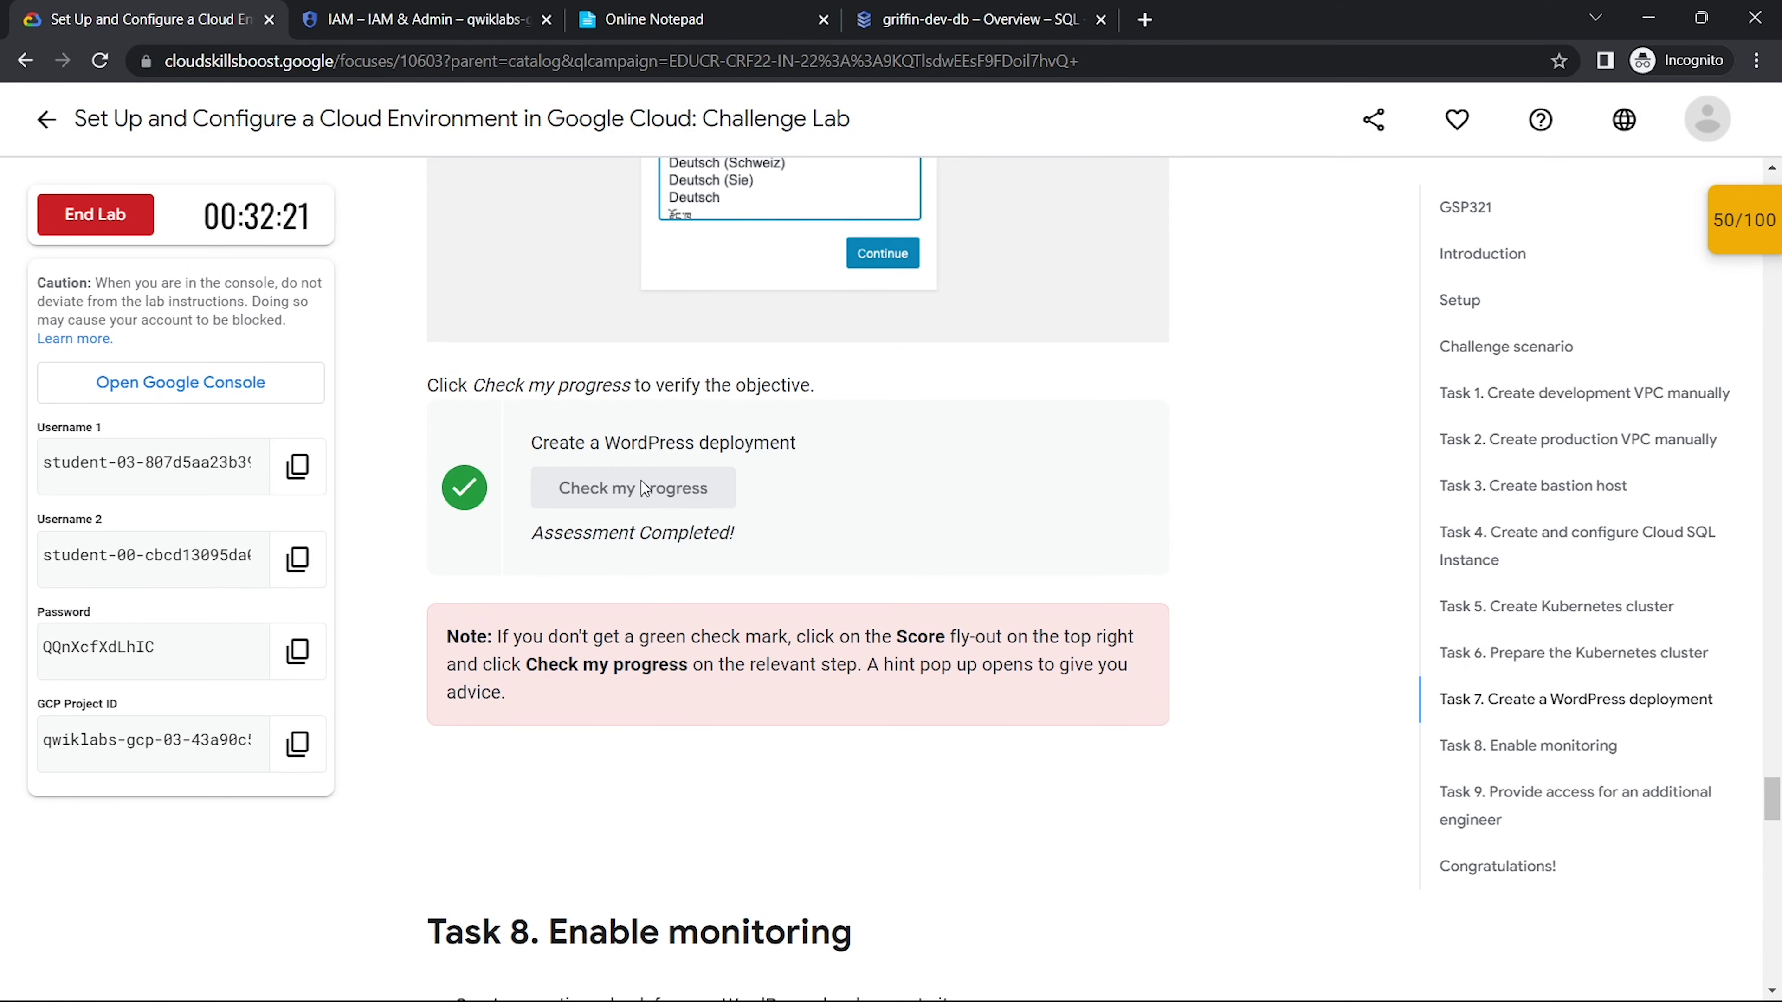
pyautogui.scroll(-10, 641, 482)
pyautogui.click(624, 399)
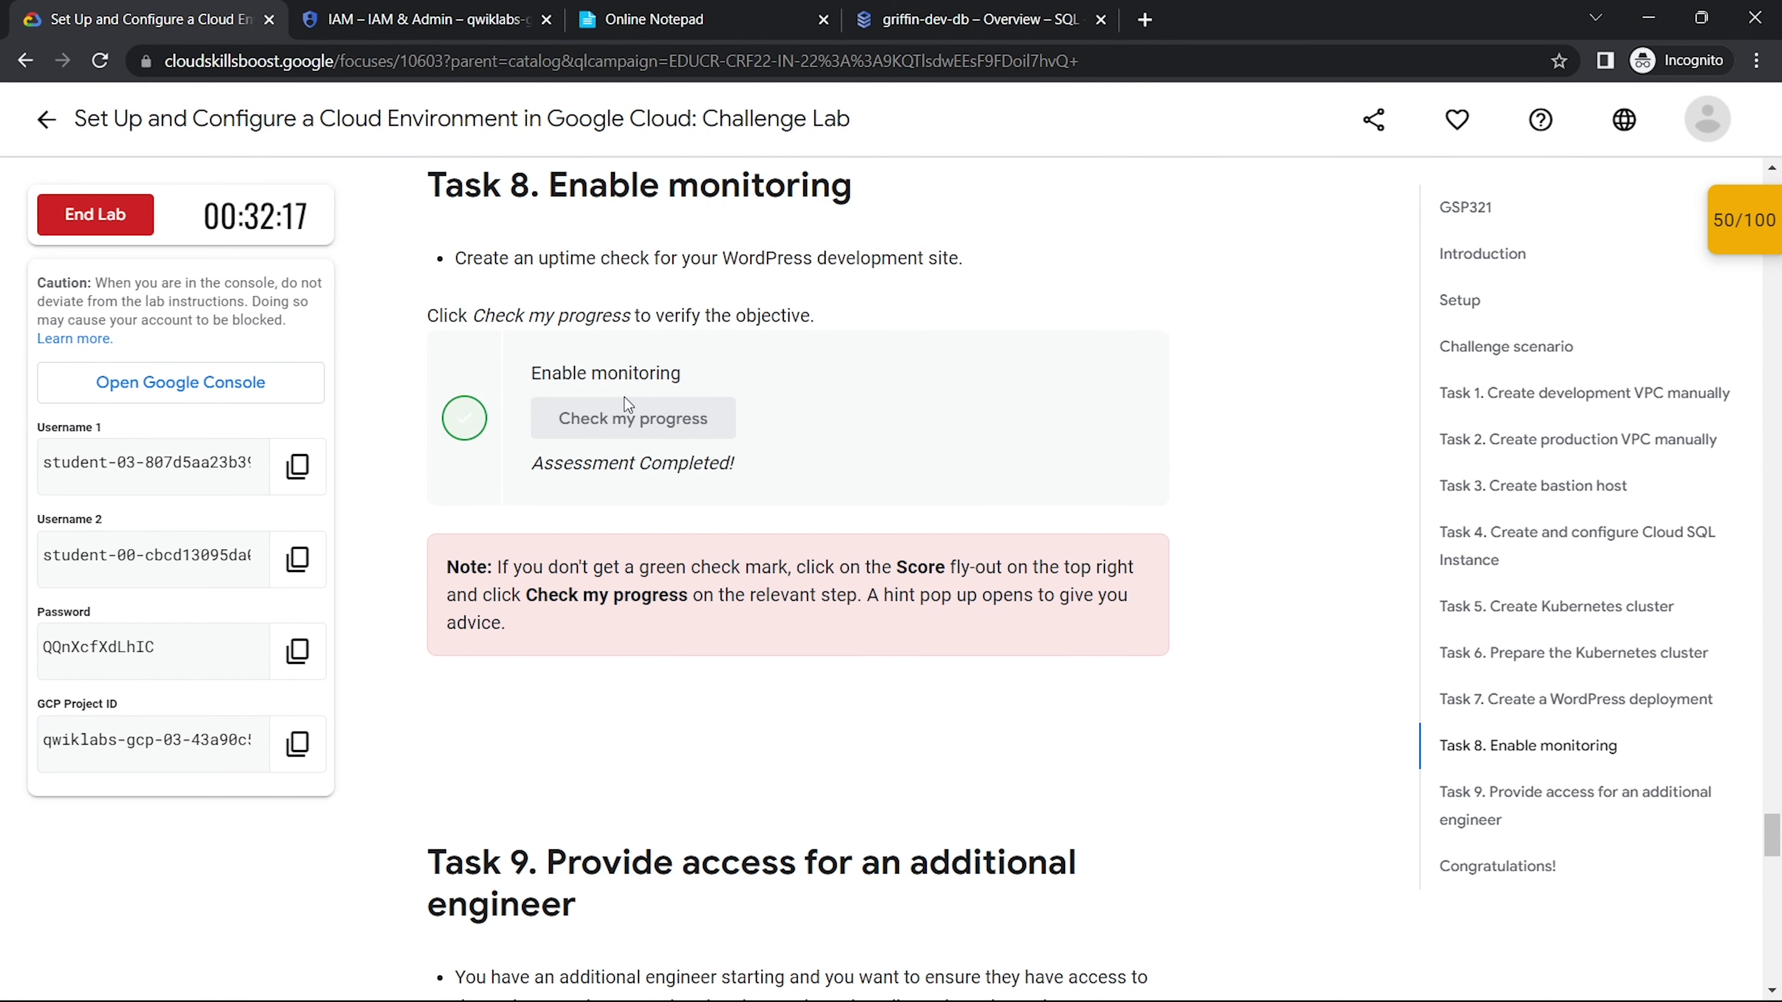
# Step: Check the progress of Task 9, Provide access for an additional engineer
pyautogui.scroll(-10, 624, 397)
pyautogui.scroll(1, 624, 397)
pyautogui.click(667, 355)
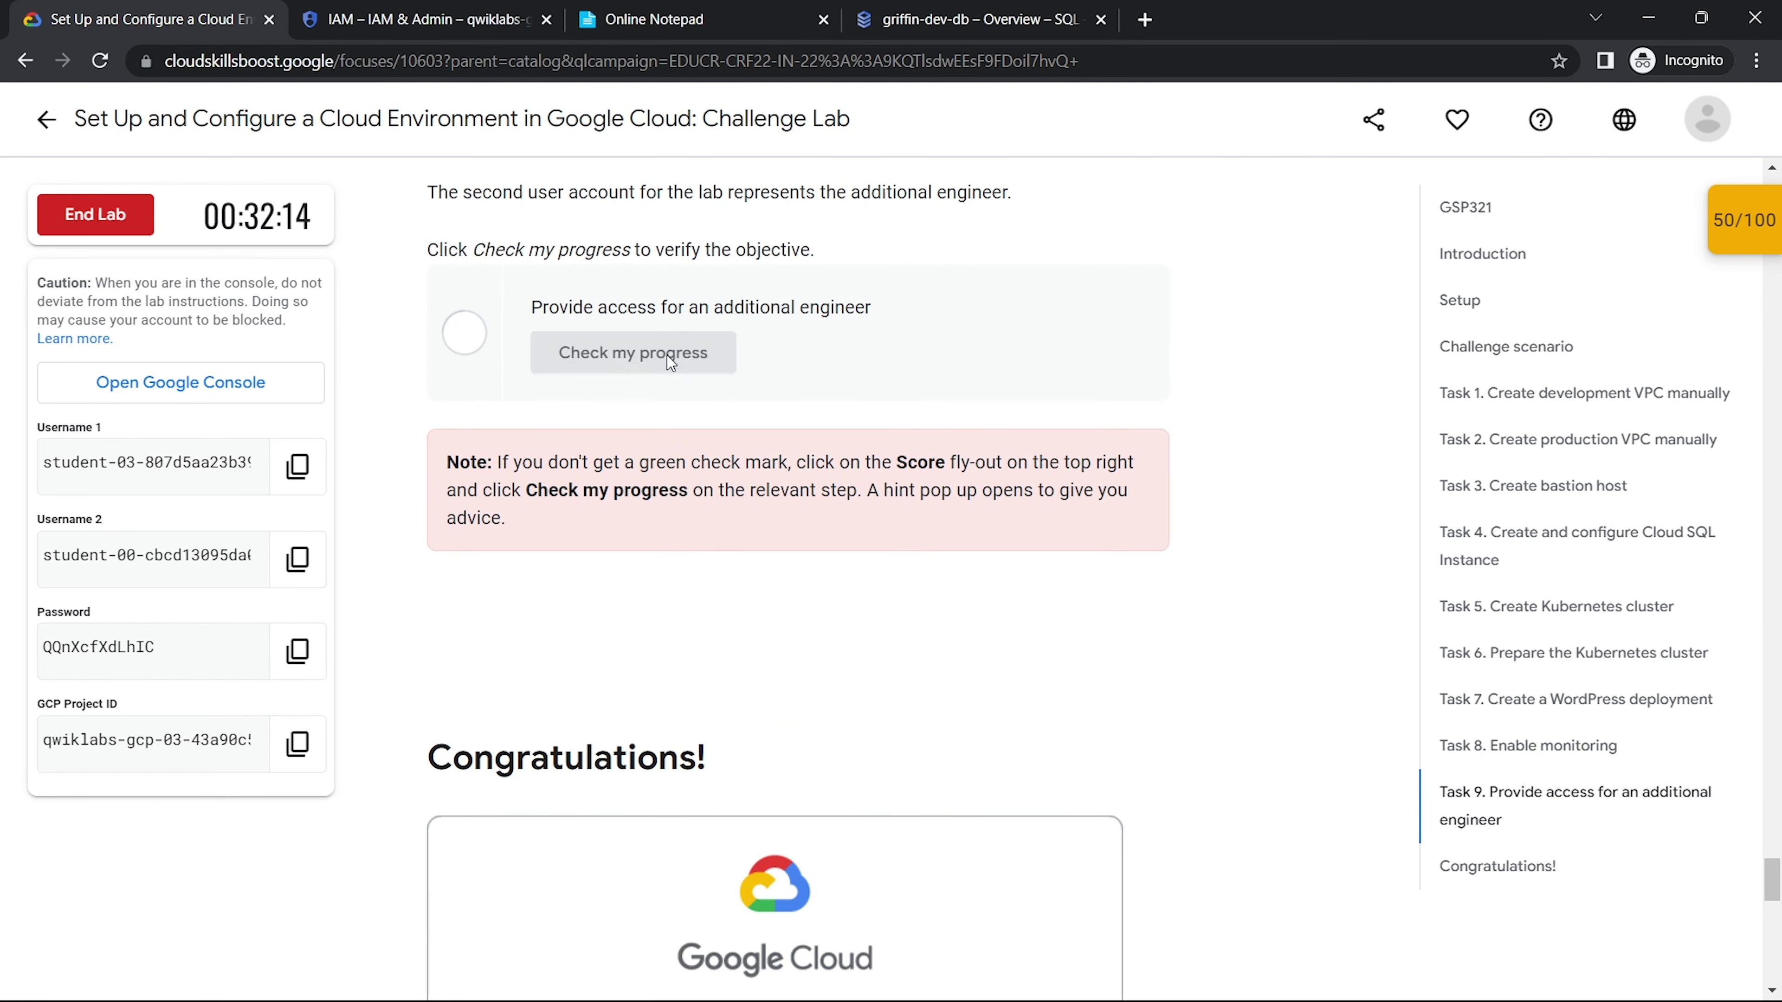
# Step: Expand the lab score checkpoints and recheck Enable monitoring, Create a WordPress deployment and Prepare the Kubernetes cluster
pyautogui.click(1768, 226)
pyautogui.scroll(-5, 1514, 516)
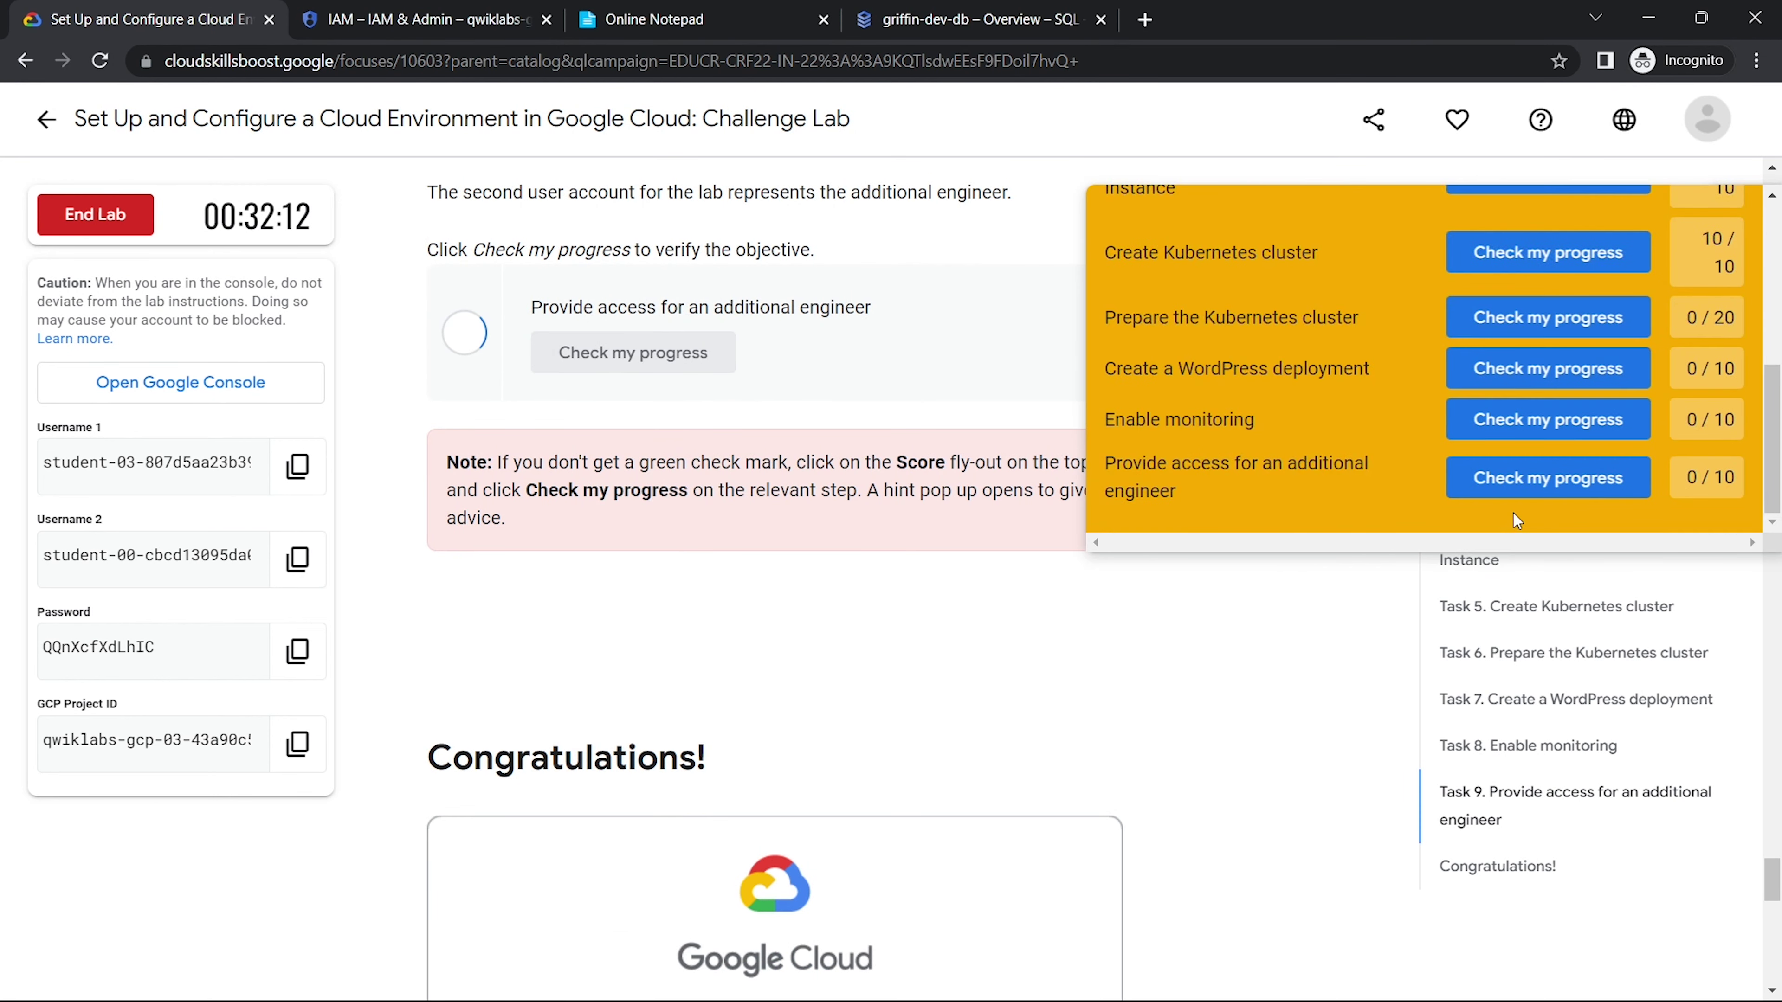
pyautogui.click(1507, 419)
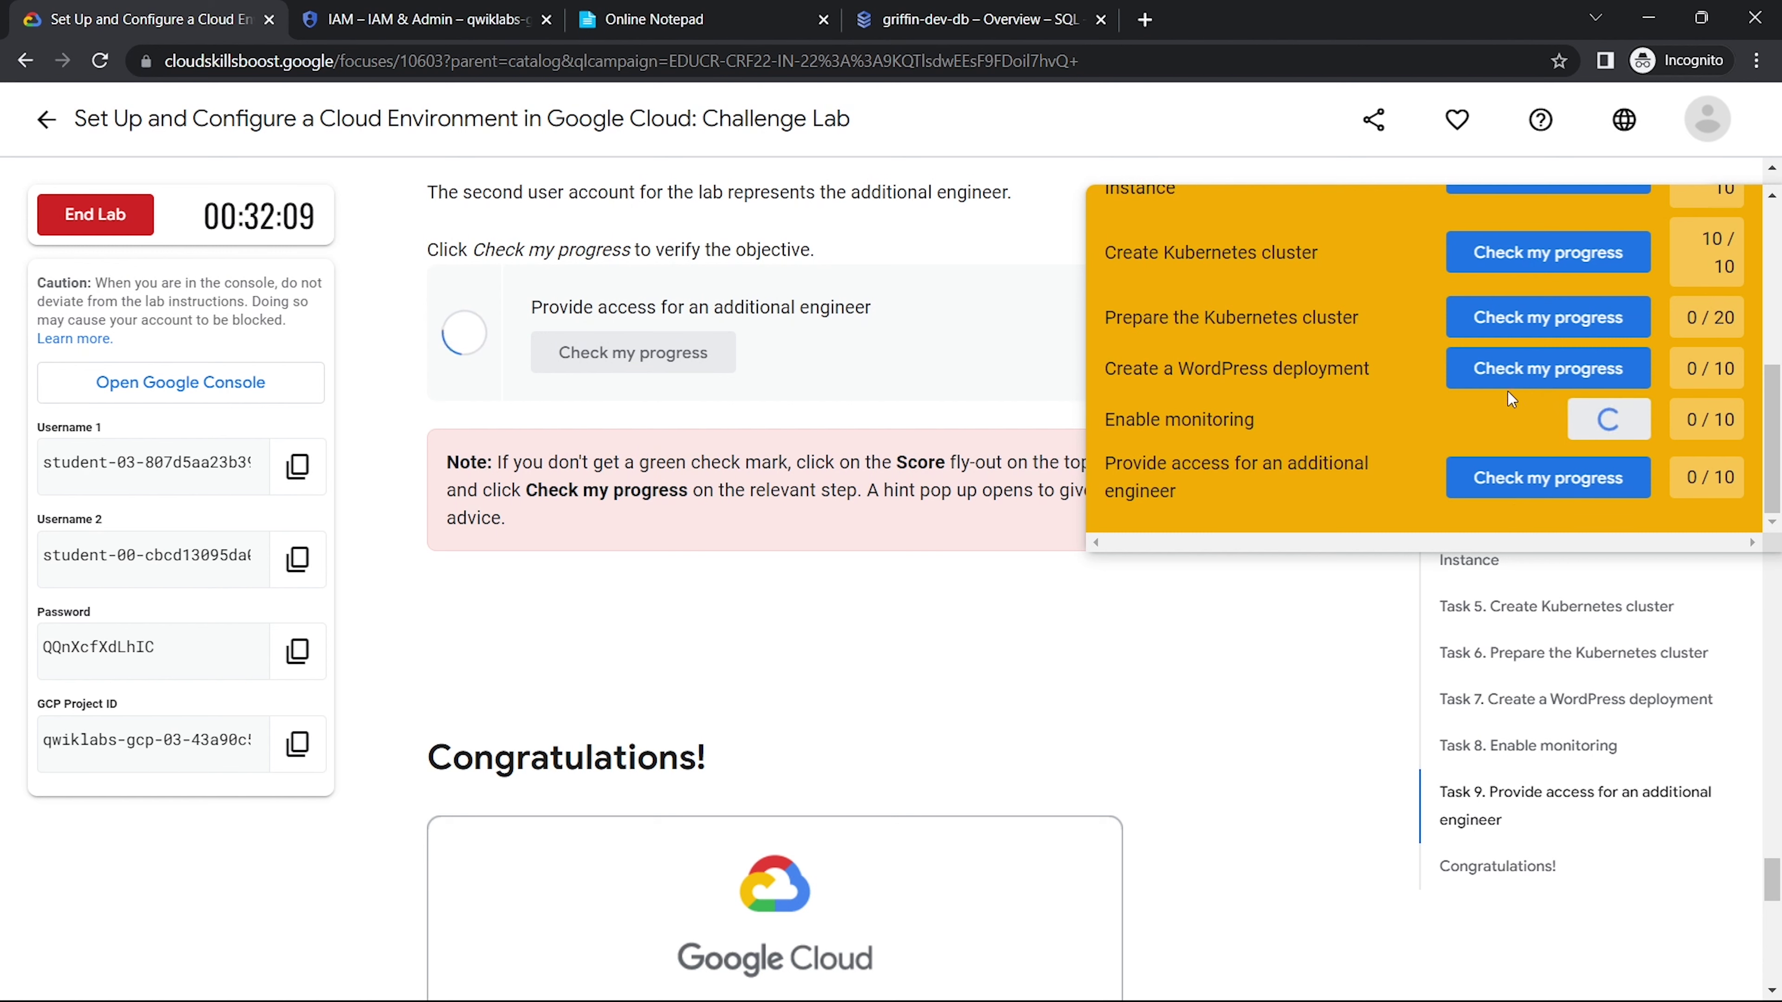
pyautogui.click(1508, 384)
pyautogui.click(1507, 337)
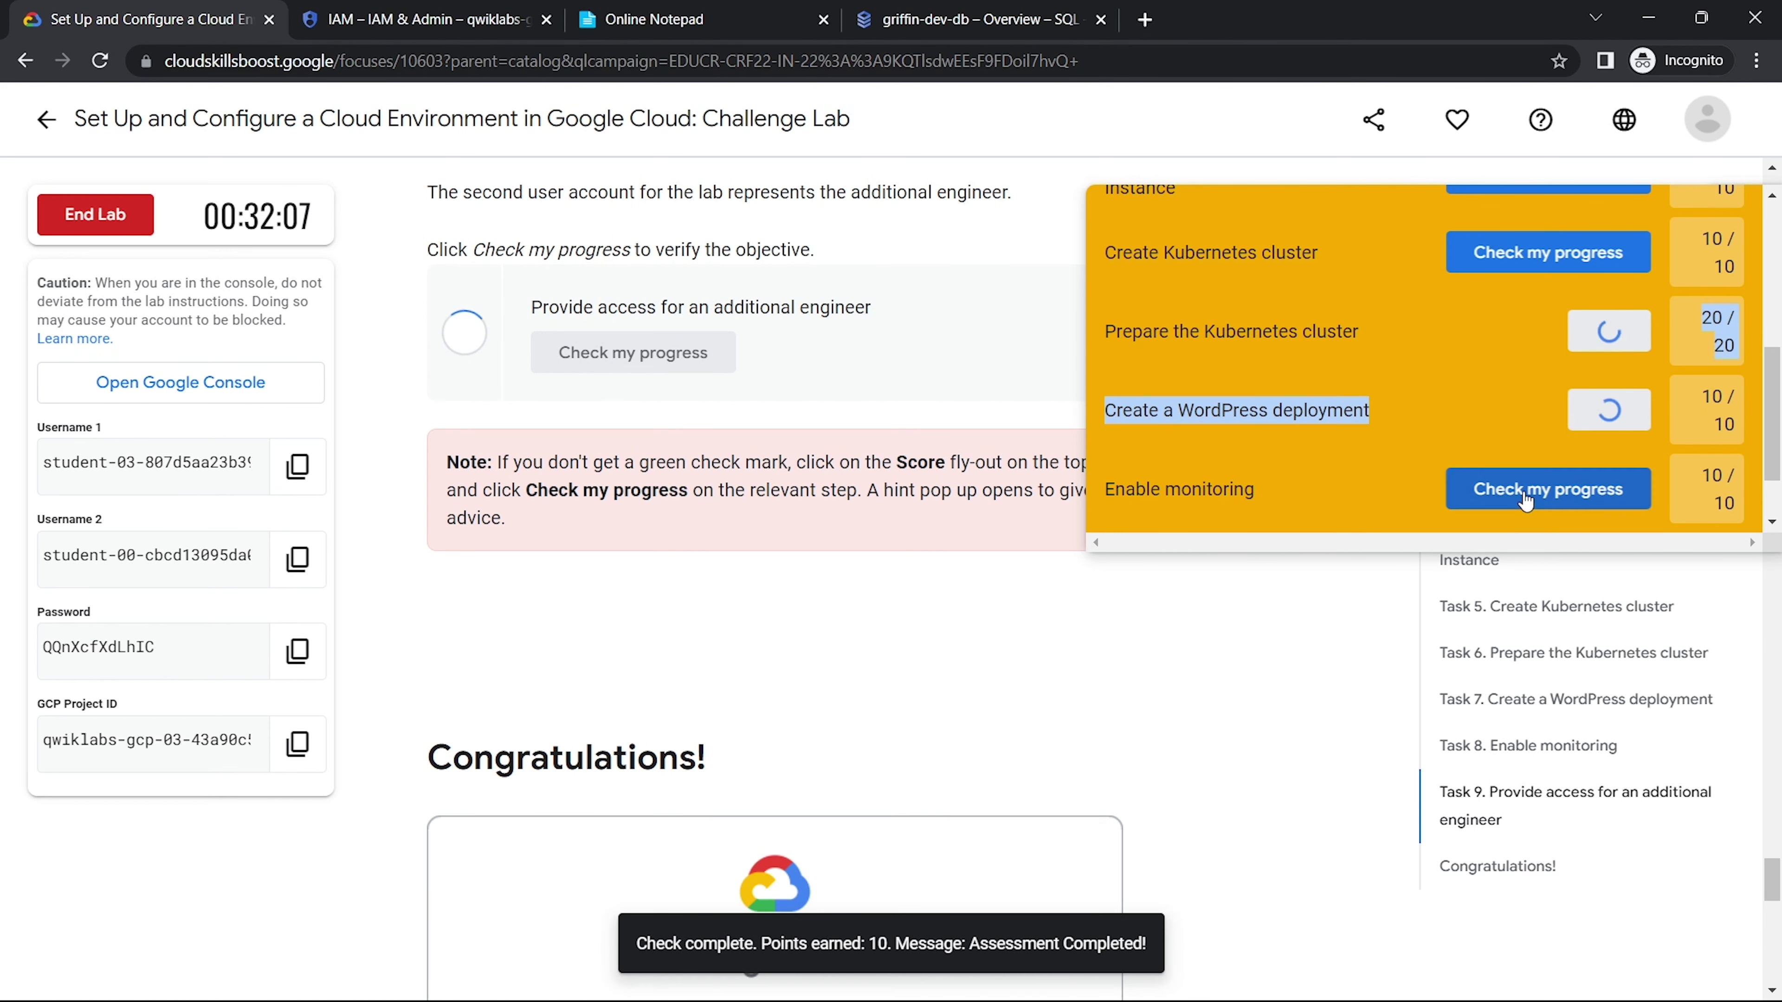
pyautogui.click(1501, 486)
# Step: Review the checkpoint scores and recheck Provide access for an additional engineer, both in the checkpoints list and in Task 9
pyautogui.scroll(5, 1487, 450)
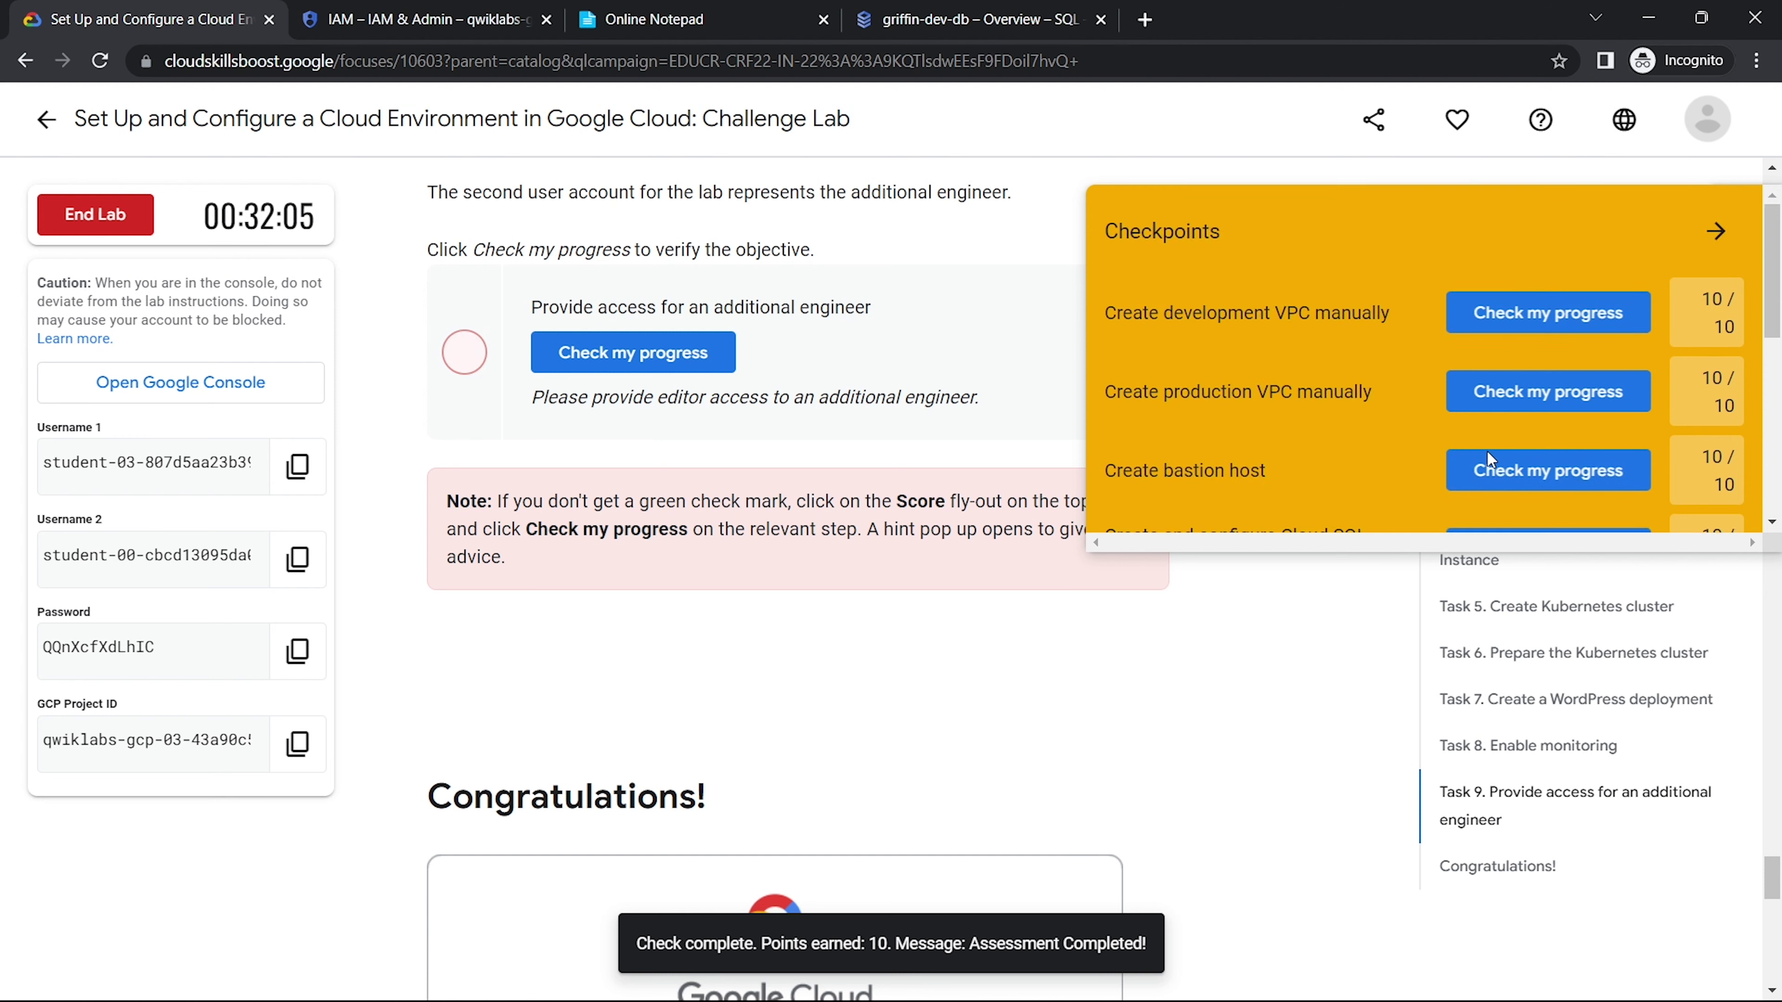
pyautogui.scroll(-6, 1488, 461)
pyautogui.scroll(5, 1607, 355)
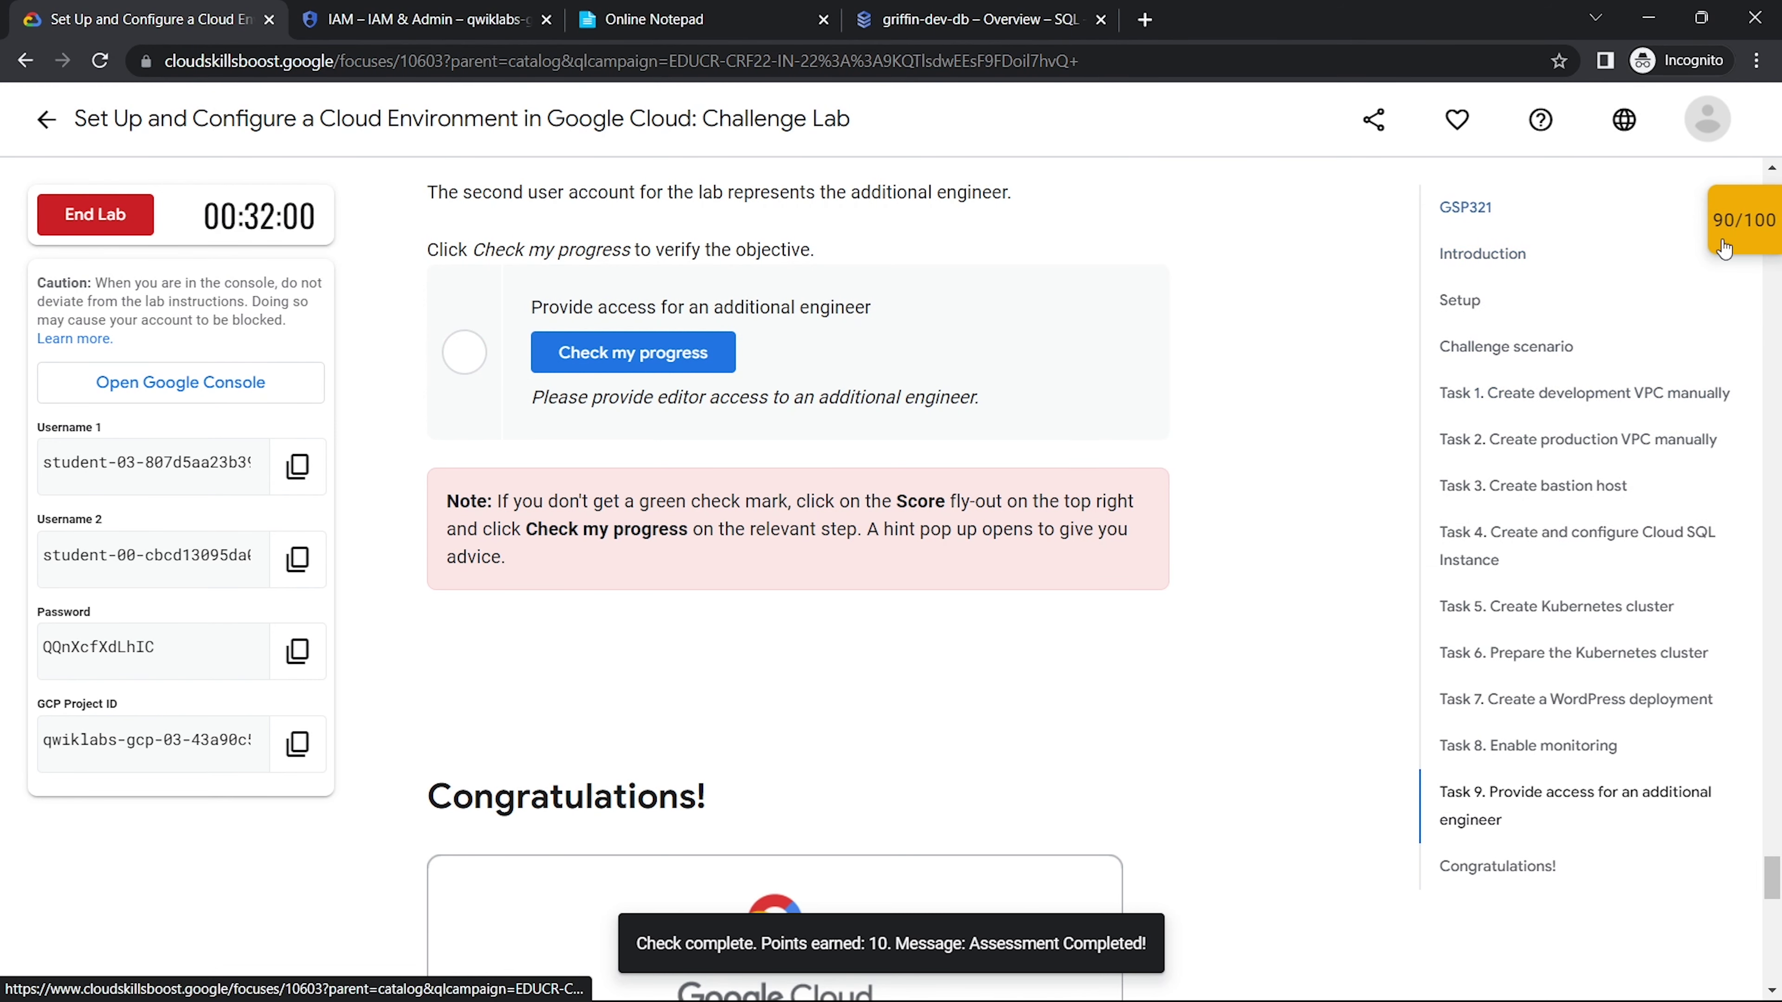
pyautogui.moveTo(1733, 225)
pyautogui.scroll(-2, 1594, 323)
pyautogui.scroll(-4, 1594, 323)
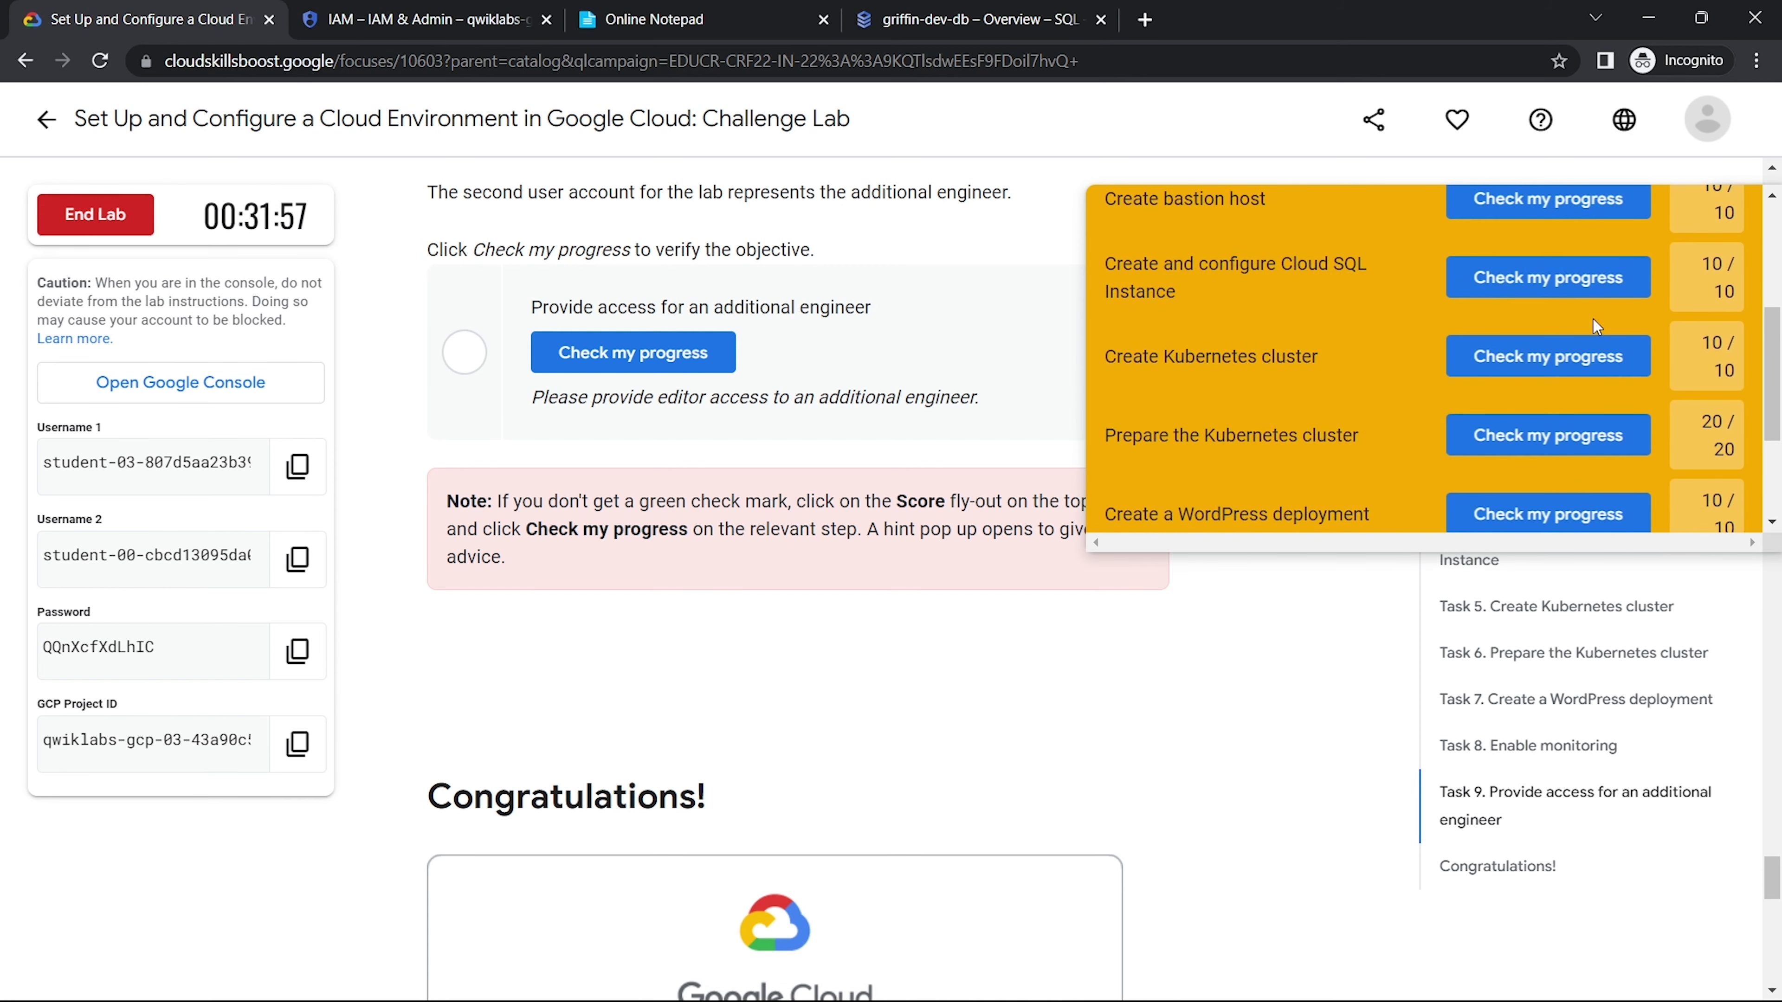
pyautogui.click(1582, 490)
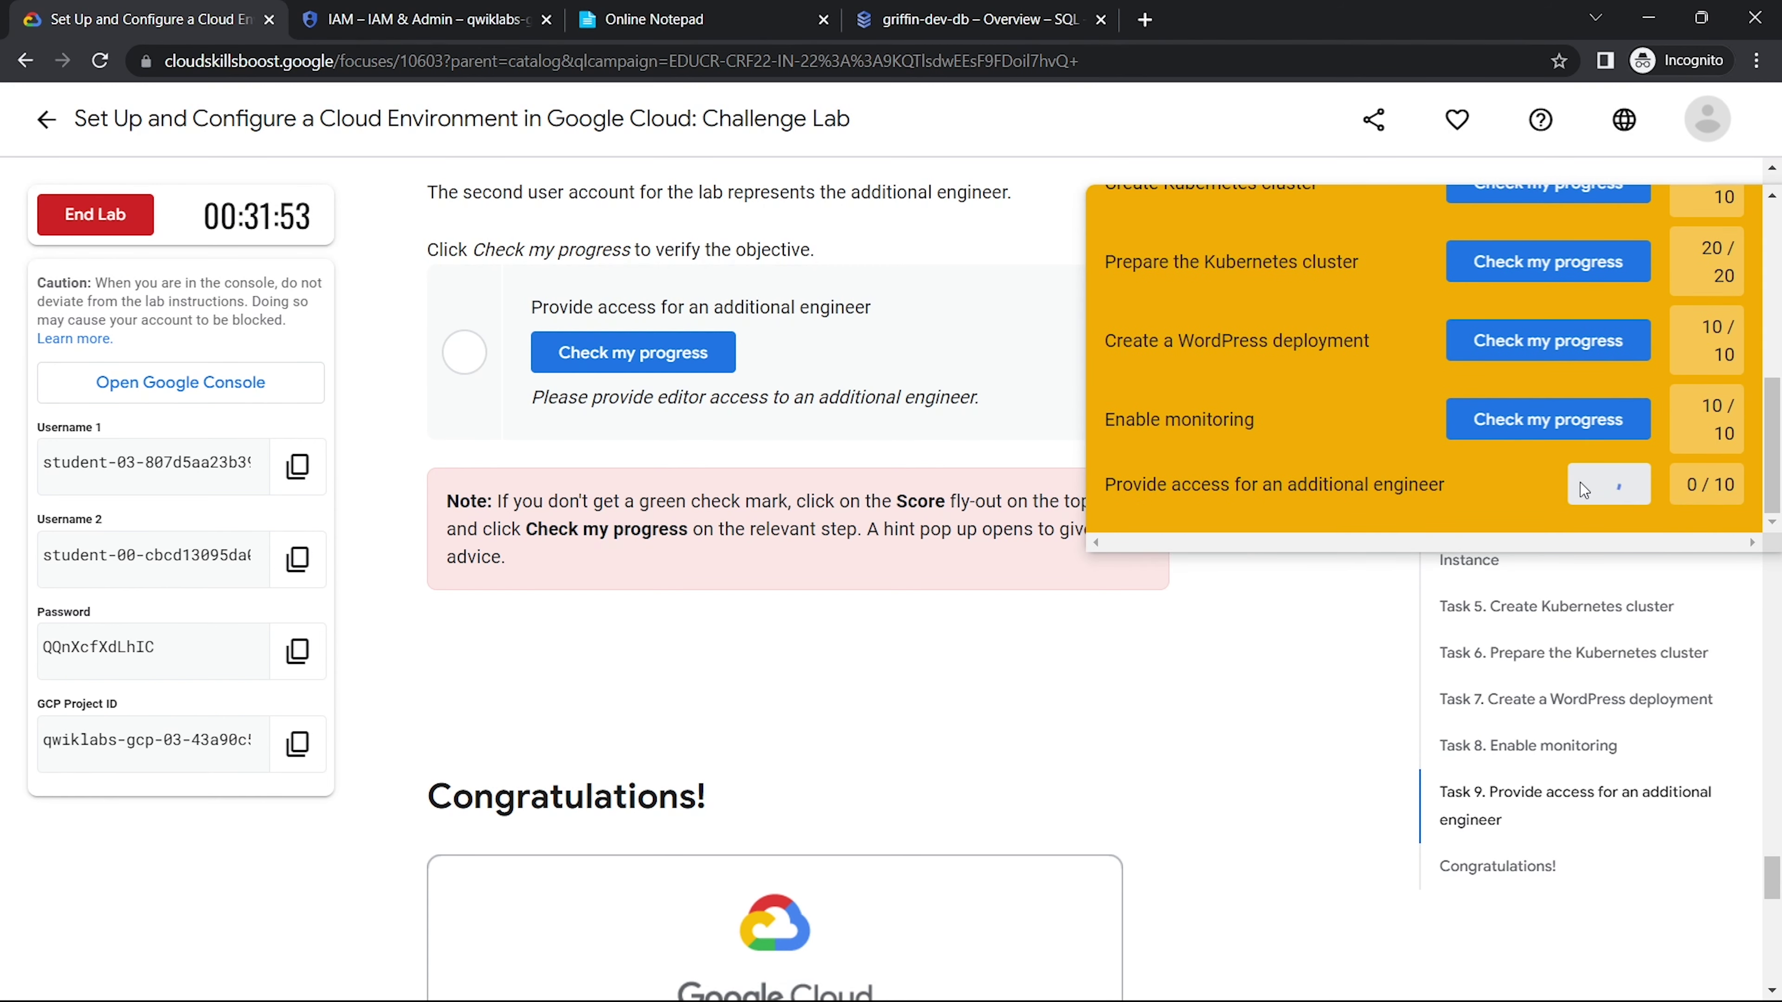
pyautogui.scroll(-5, 1588, 419)
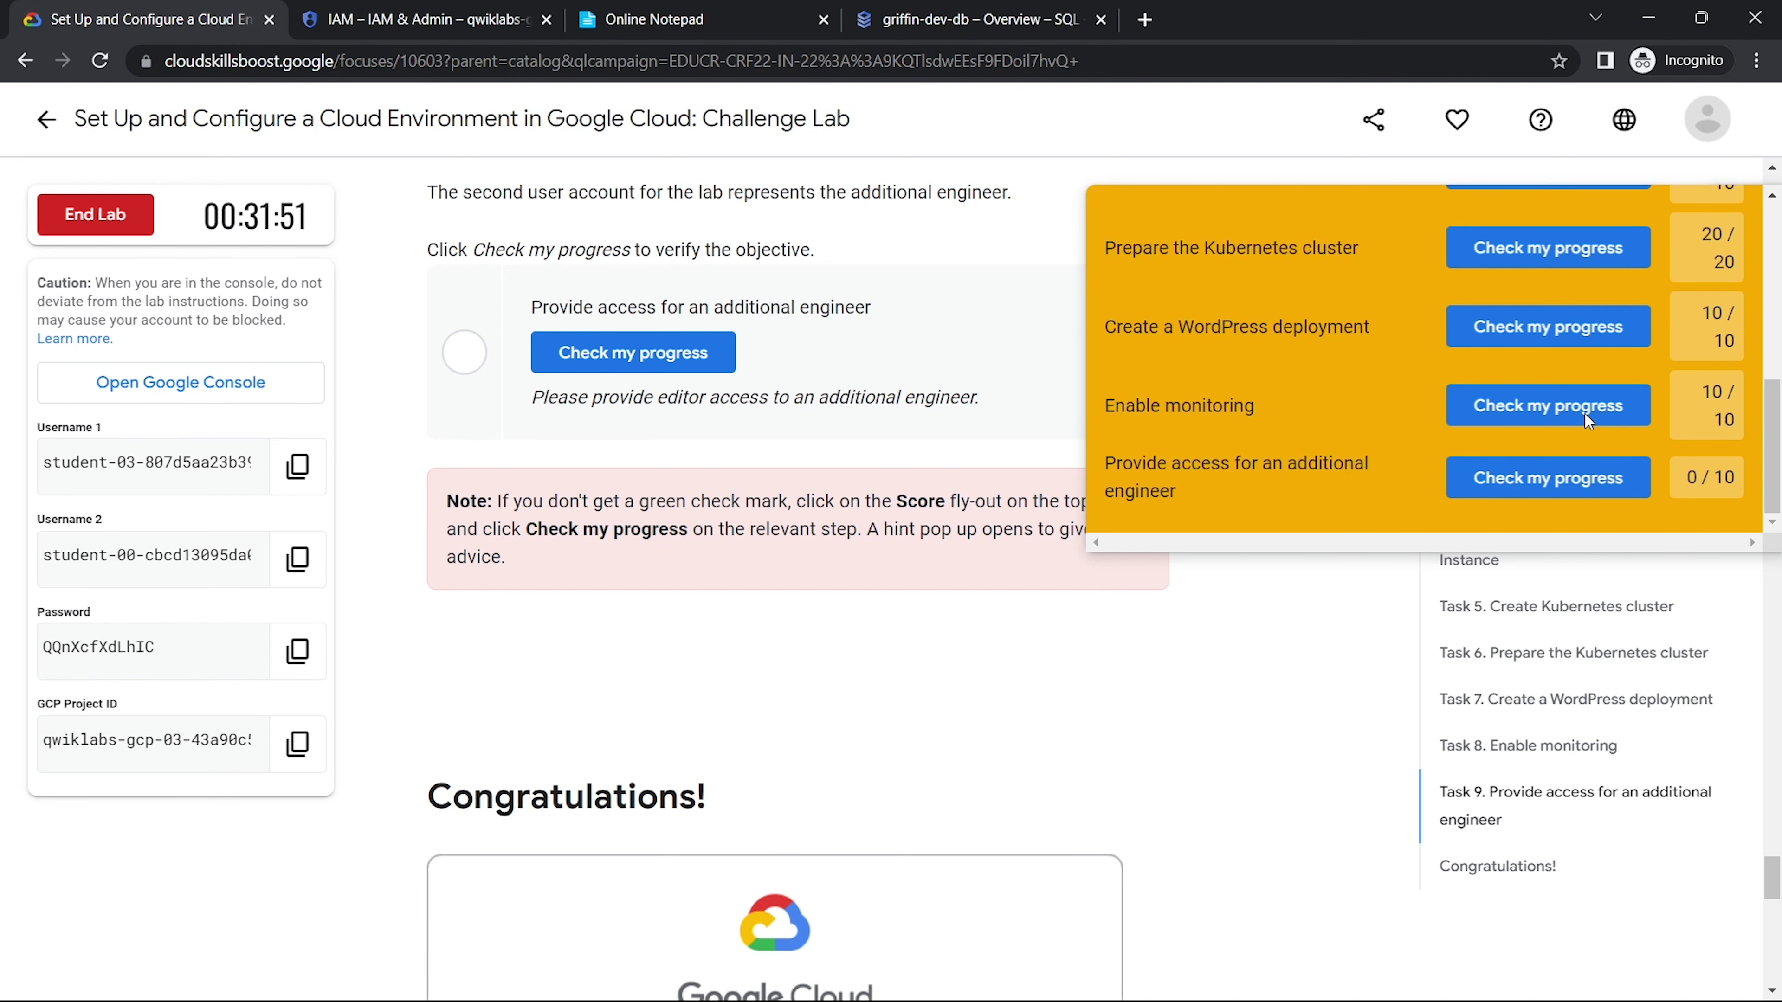
pyautogui.click(1584, 481)
pyautogui.click(660, 354)
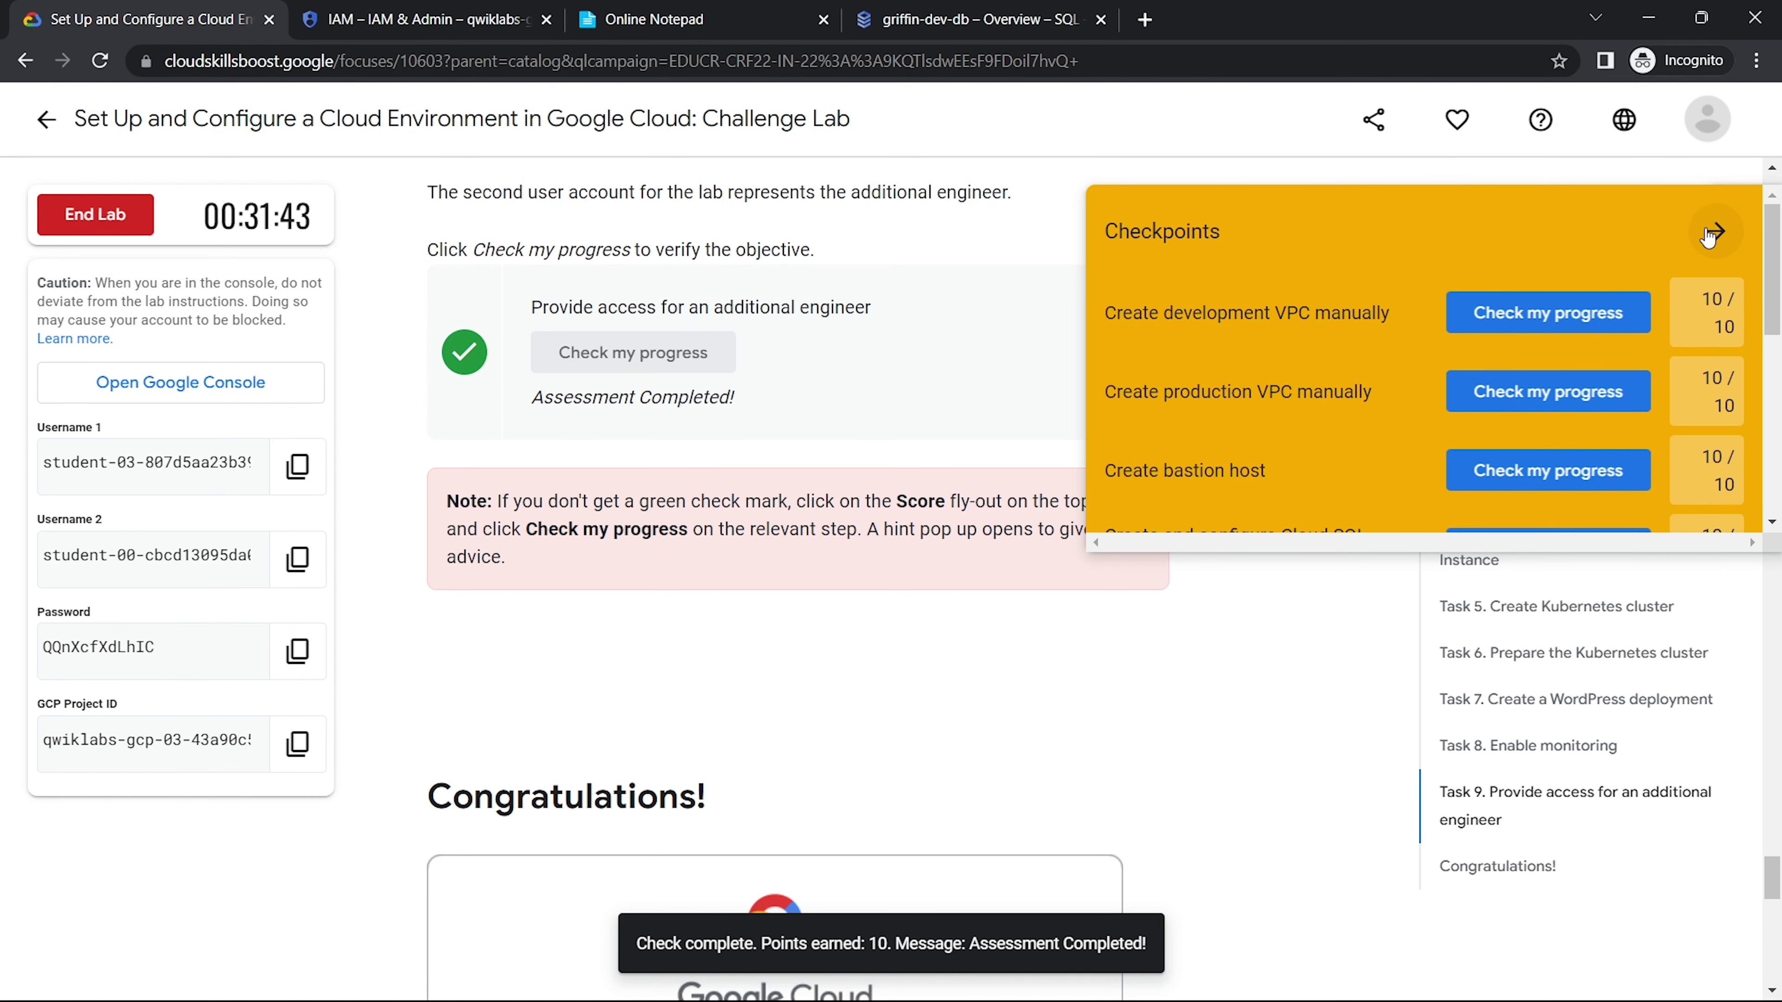
# Step: Collapse the checkpoints list and start ending the lab
pyautogui.click(1716, 232)
pyautogui.moveTo(406, 767); pyautogui.dragTo(782, 783)
pyautogui.click(77, 217)
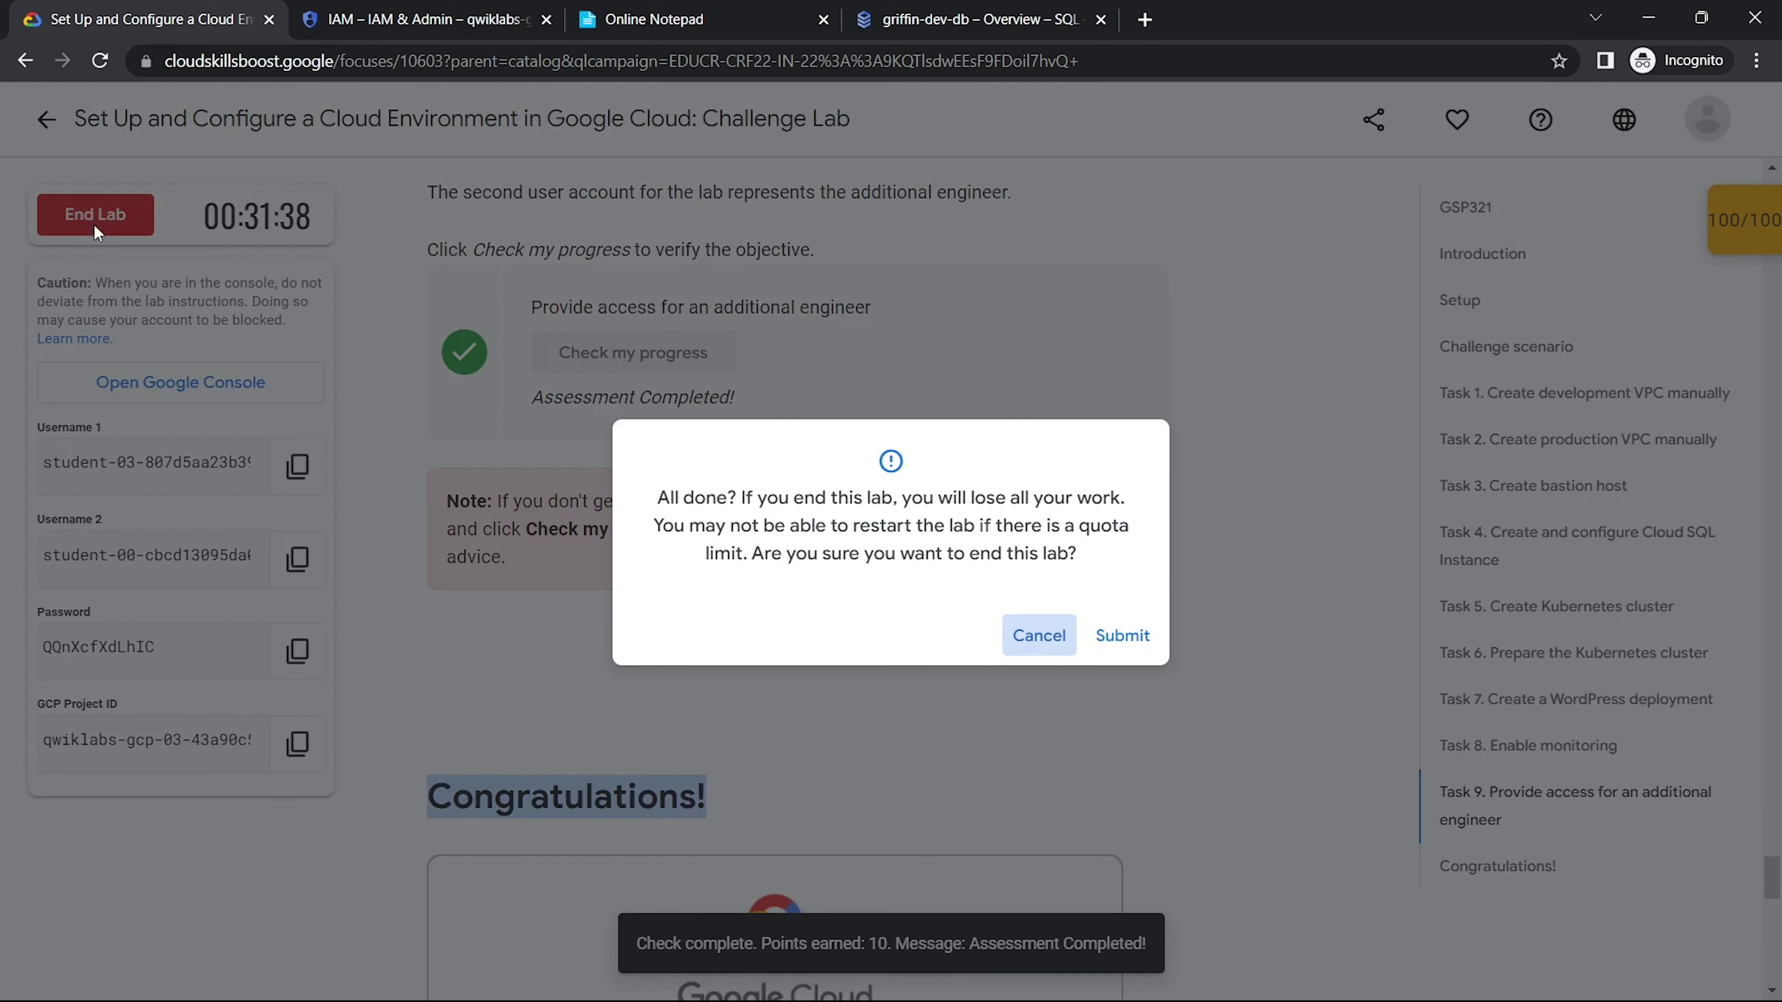